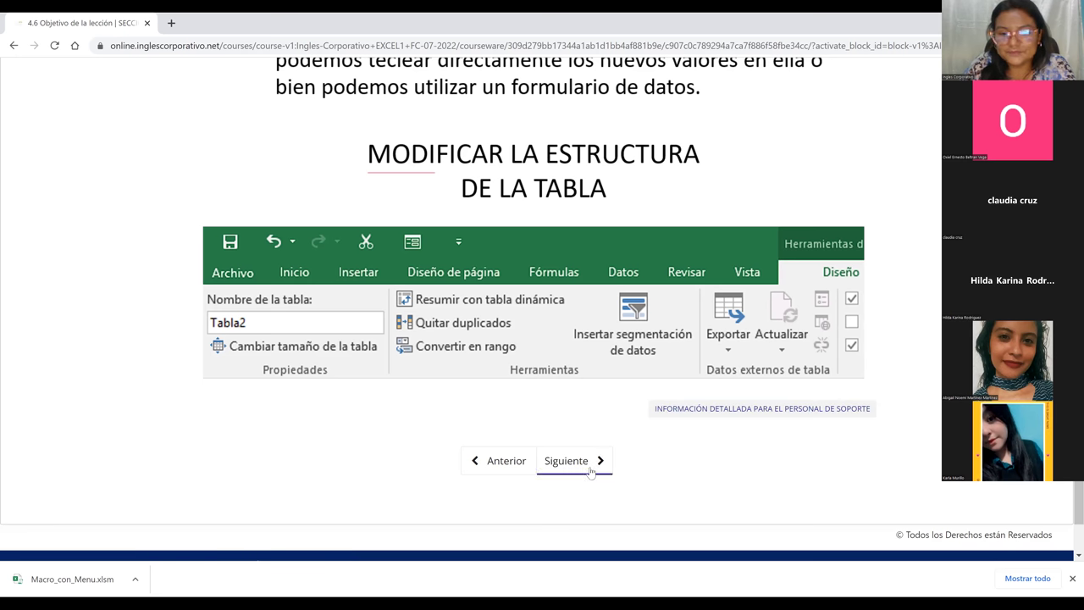
Go to lesson 4.7 - Modificaciones en las tablas and play its video in full screen
click(590, 470)
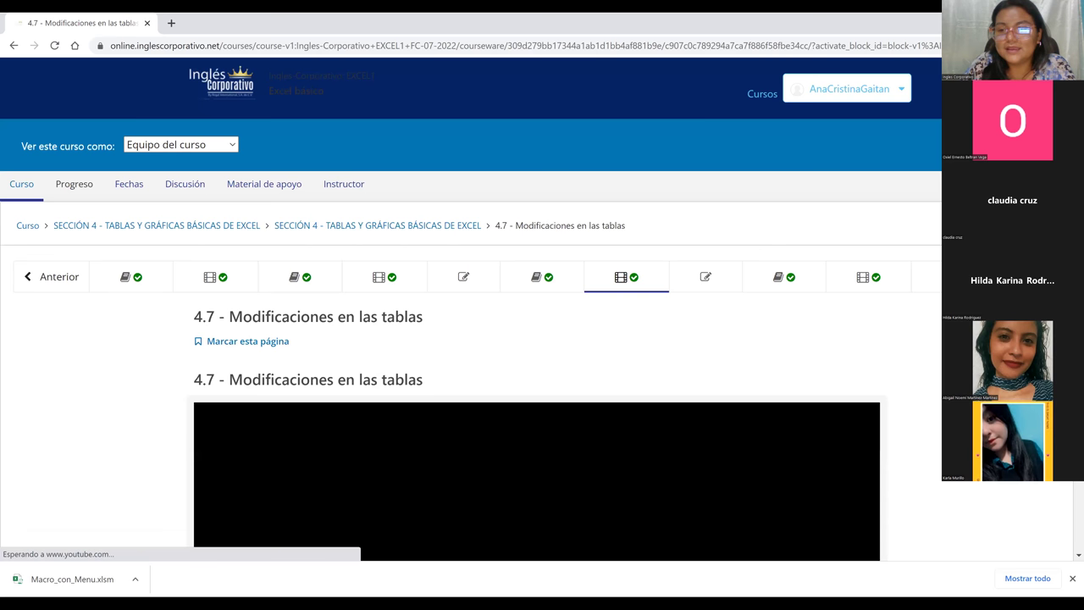
scroll(531, 310, down, 3)
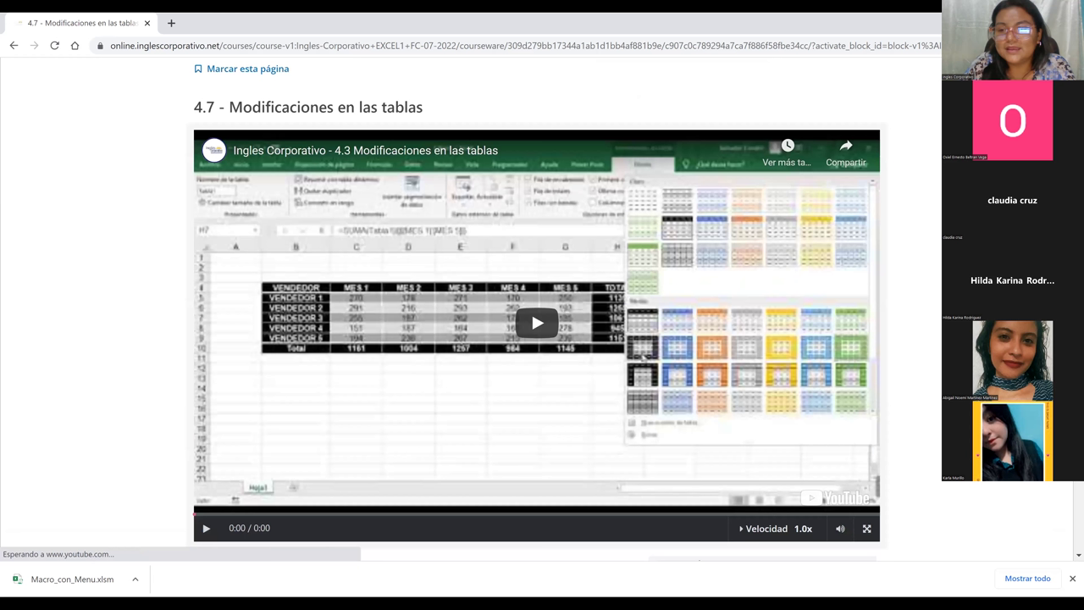
scroll(531, 310, down, 1)
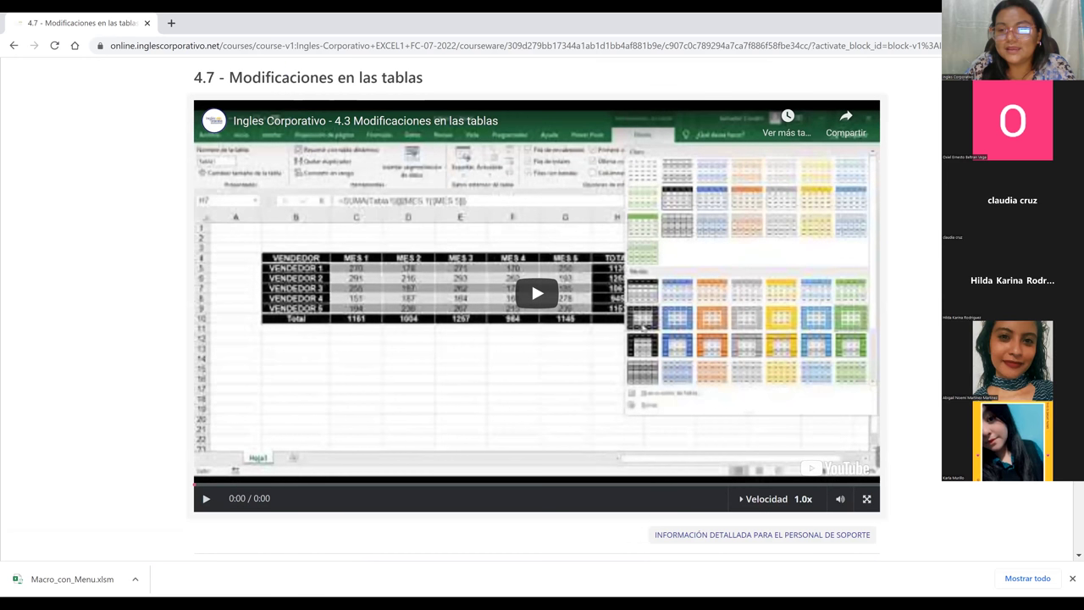
scroll(531, 280, down, 1)
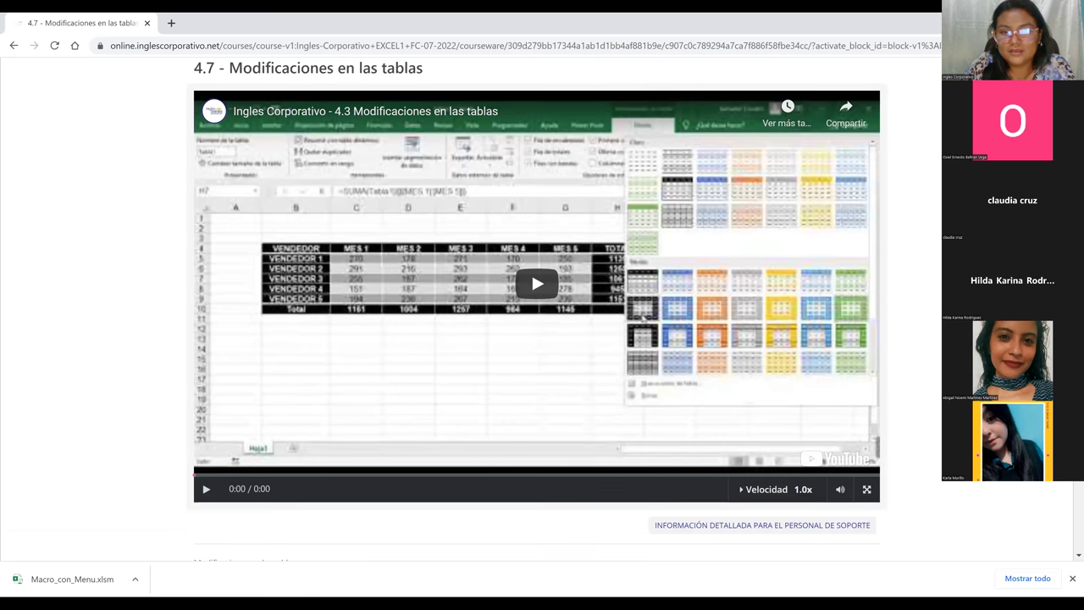
scroll(531, 281, up, 2)
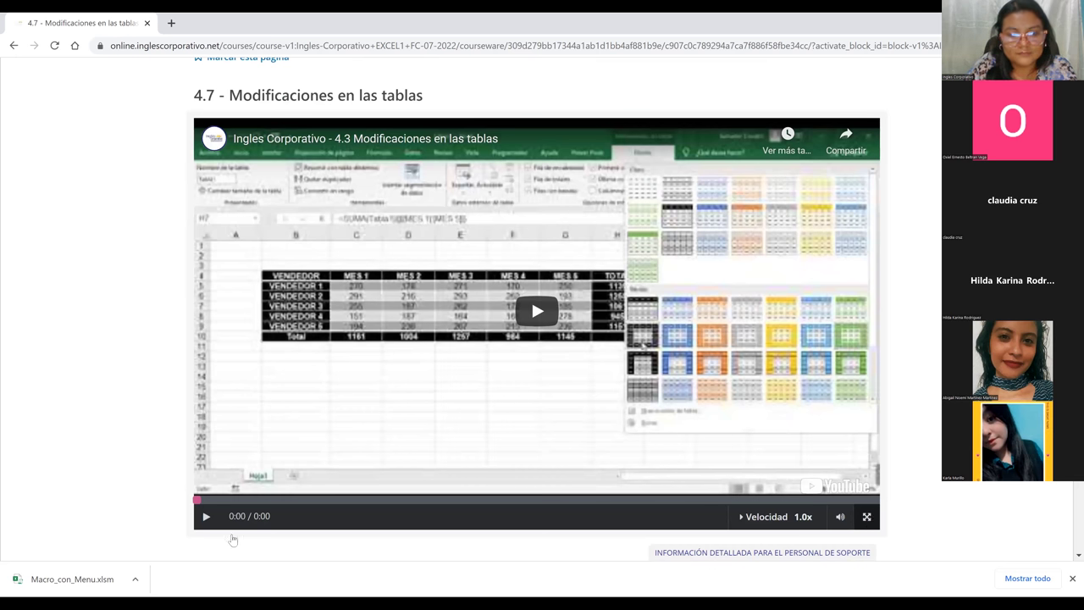
double_click(531, 298)
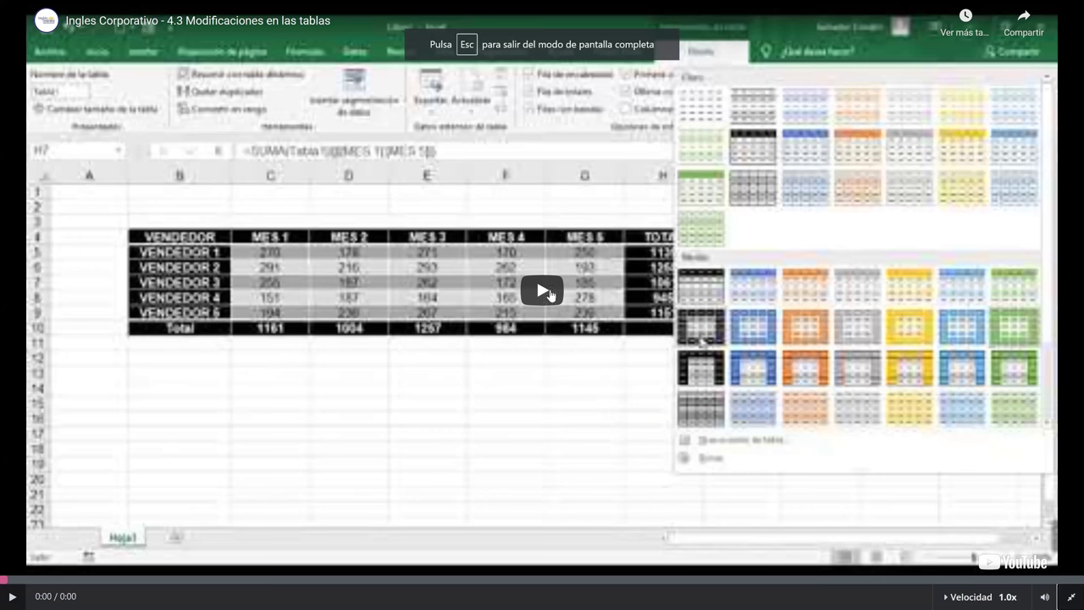
click(549, 291)
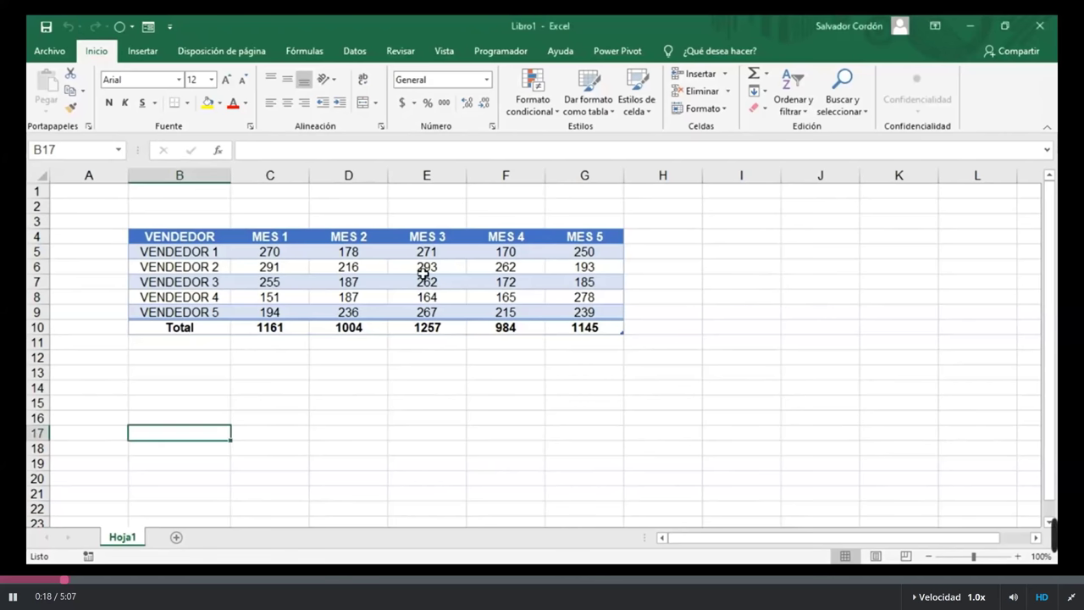
Extend the sales table with a new column by entering the header TOTAL in cell H4
click(583, 266)
click(631, 236)
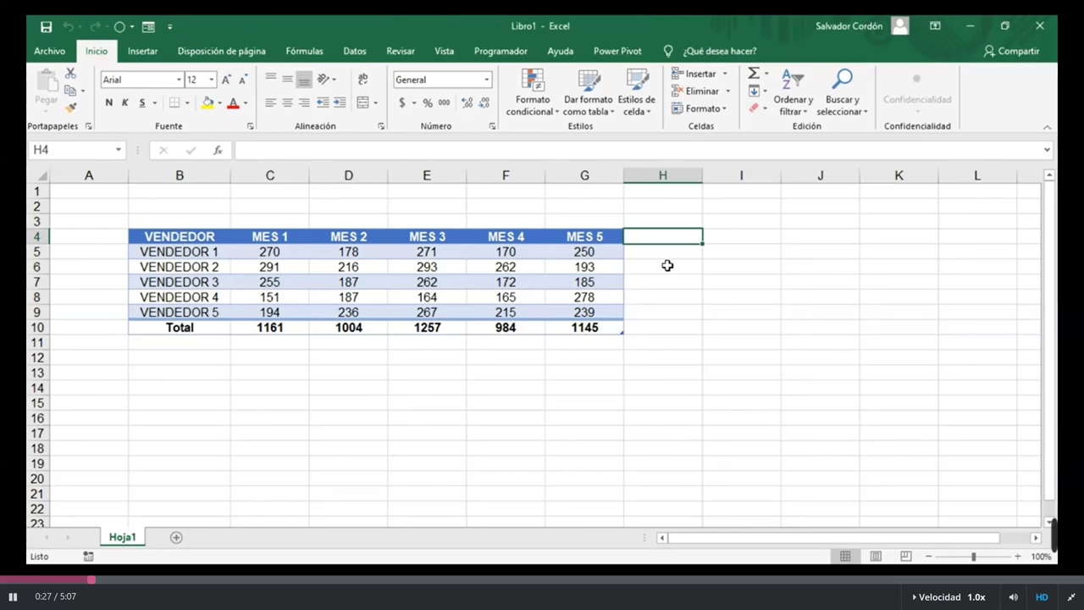
text(TOTAL)
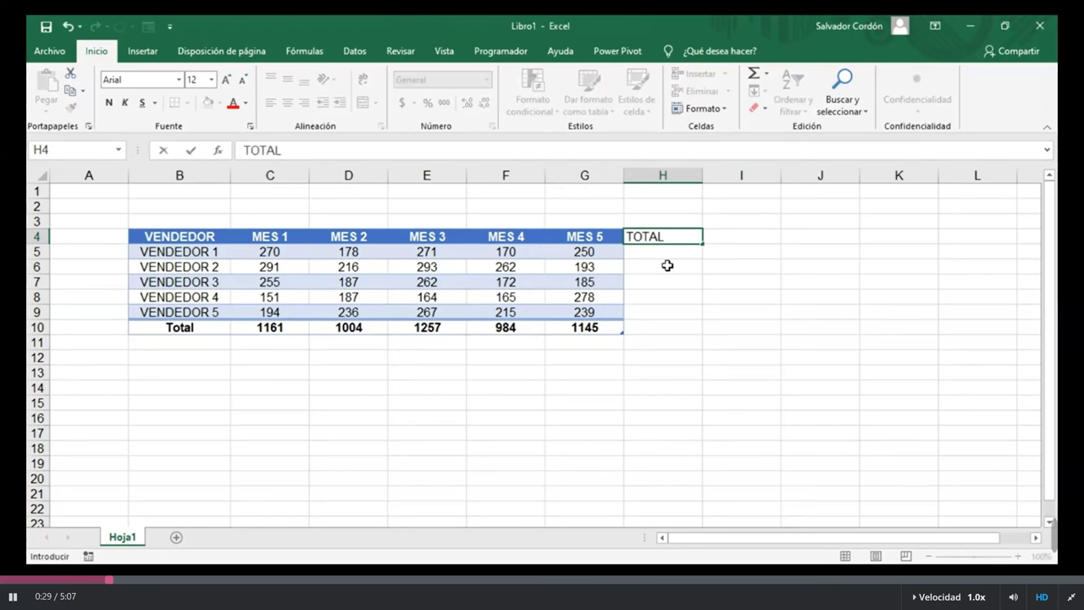
key(Return)
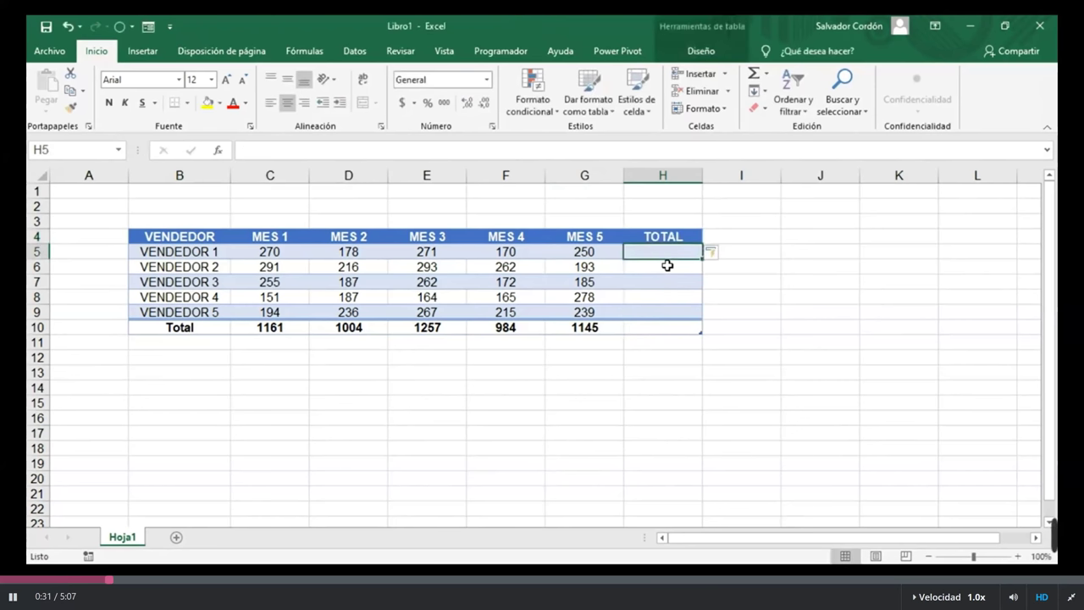
click(723, 342)
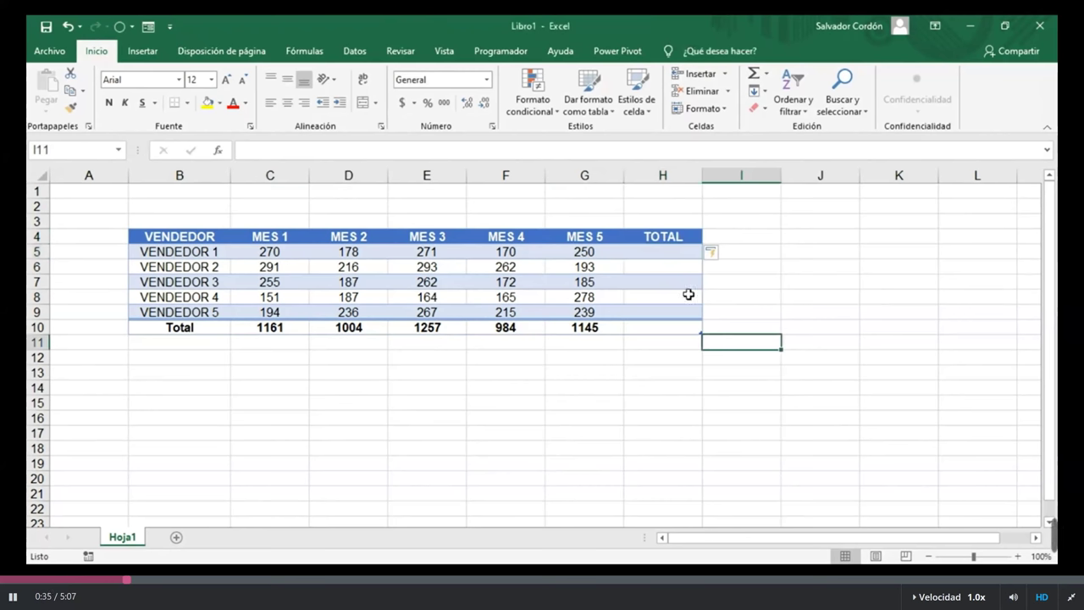
Sum MES 1 through MES 5 for each seller in the TOTAL column with =SUMA(Tabla1[@[MES 1]:[MES 5]]) in H5
click(658, 240)
click(663, 251)
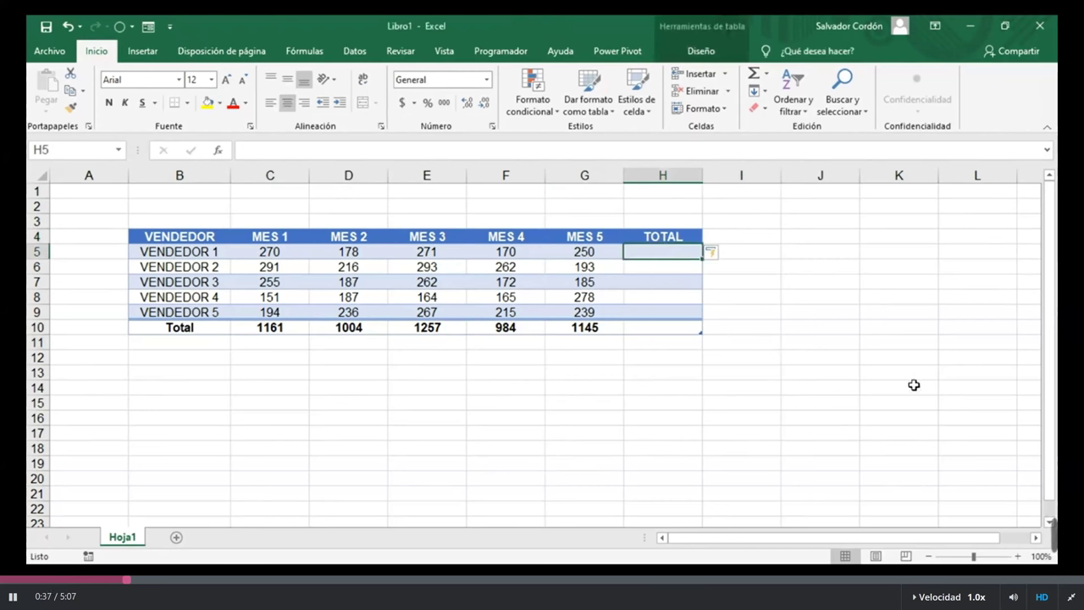
text(=suma)
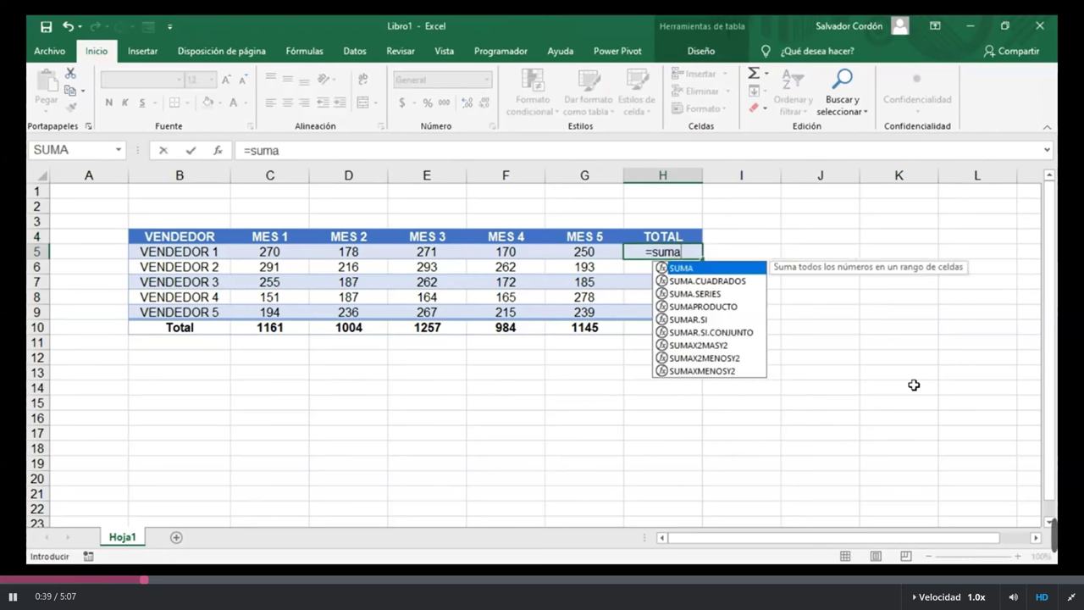
double_click(678, 267)
click(287, 254)
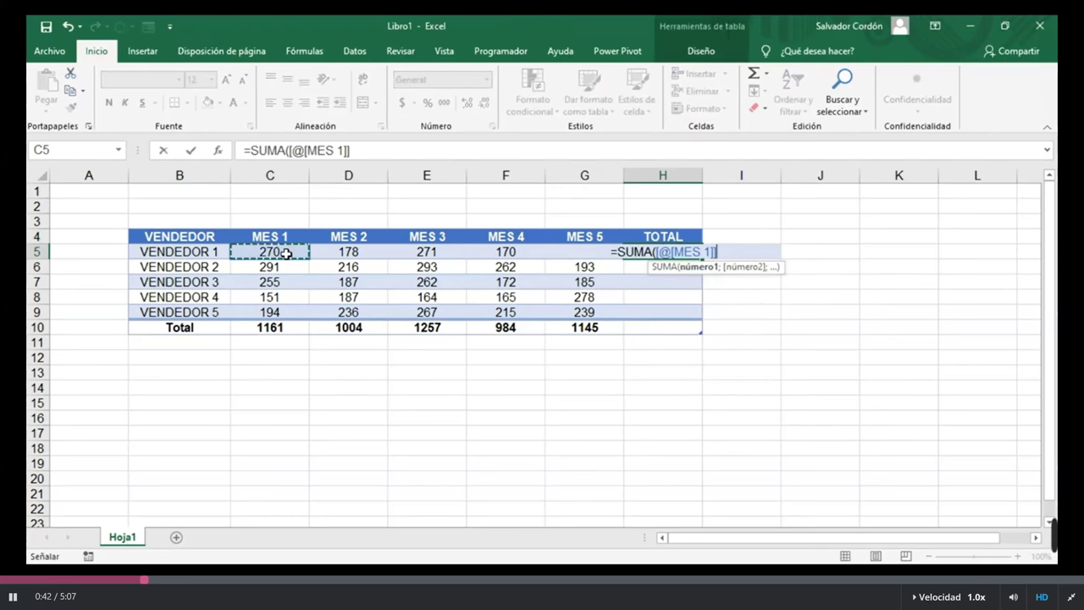
drag(286, 254, 585, 252)
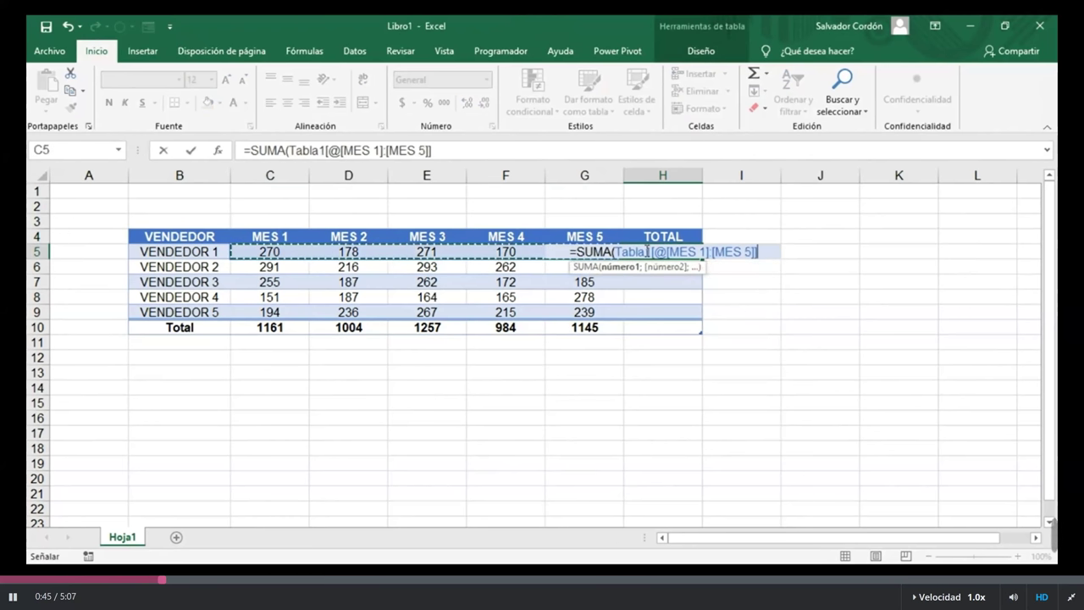
key(Return)
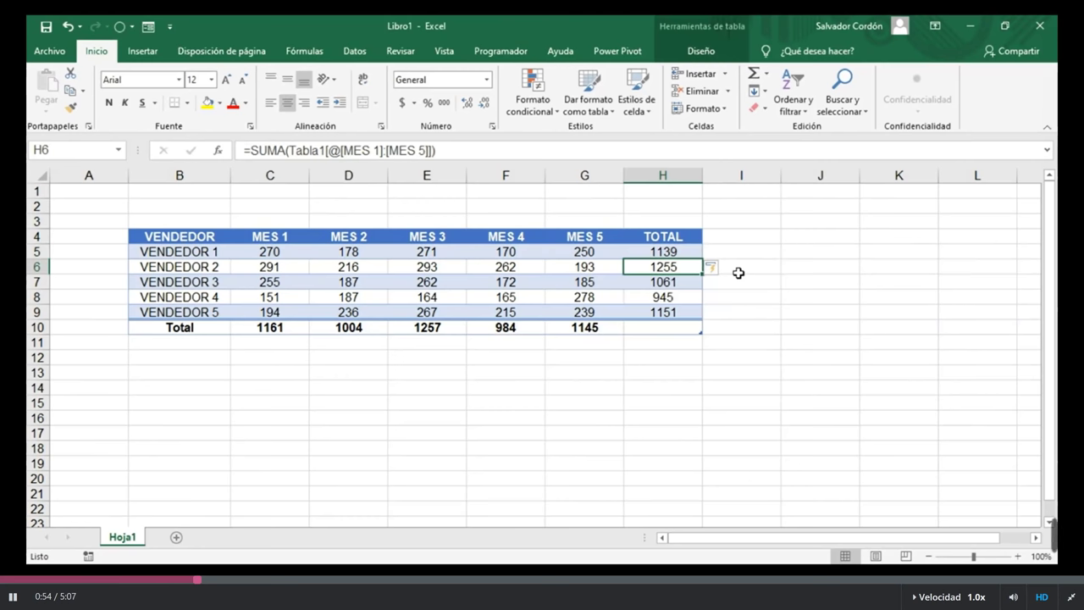
drag(663, 251, 636, 314)
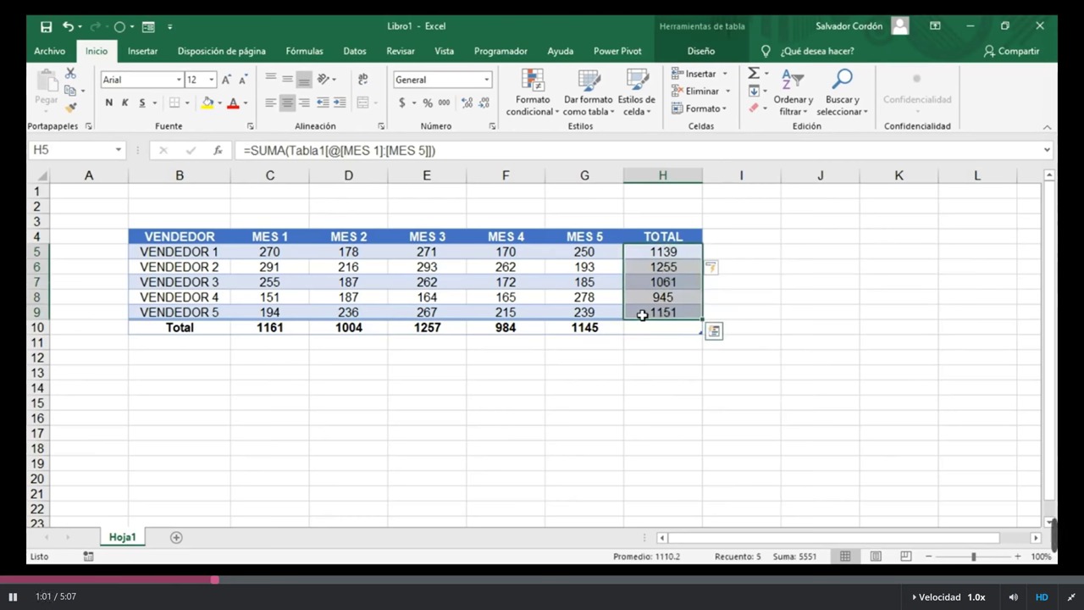
click(542, 250)
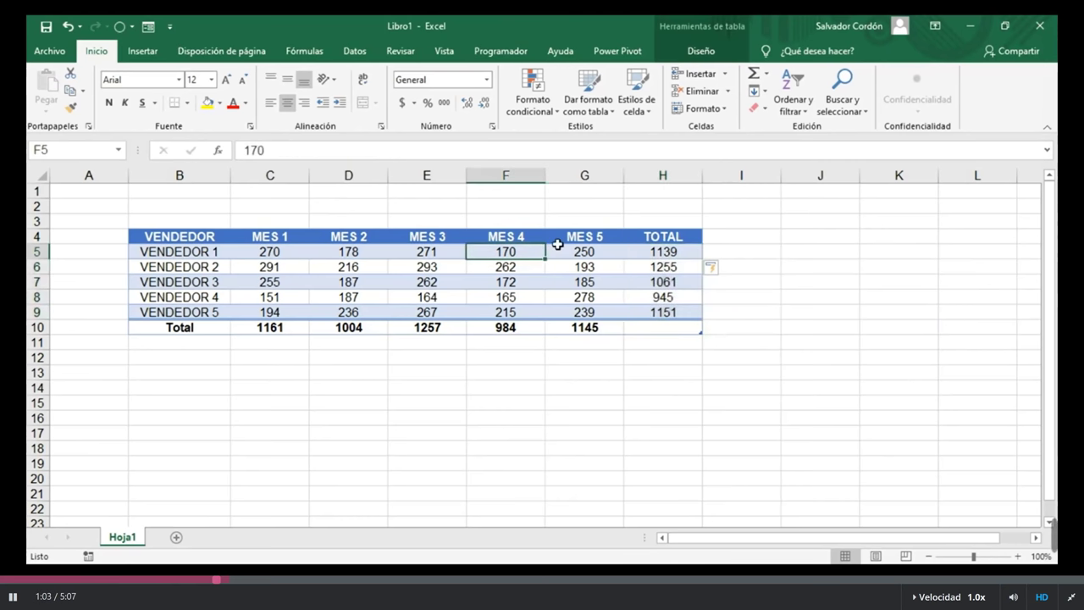
Turn on the Primera columna and Última columna style options for the sales table
click(584, 281)
click(701, 52)
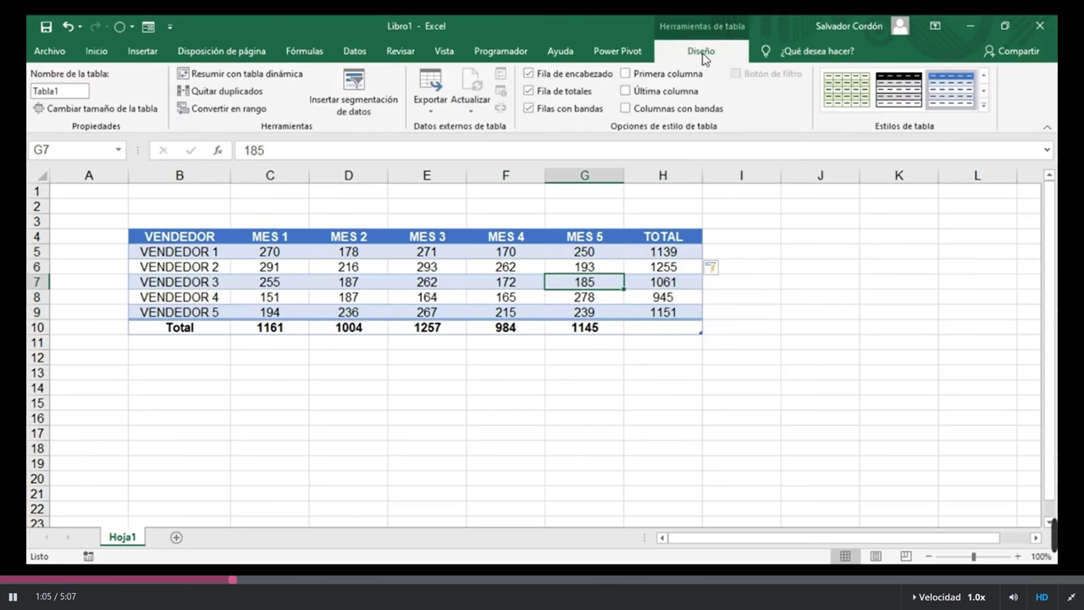
click(625, 73)
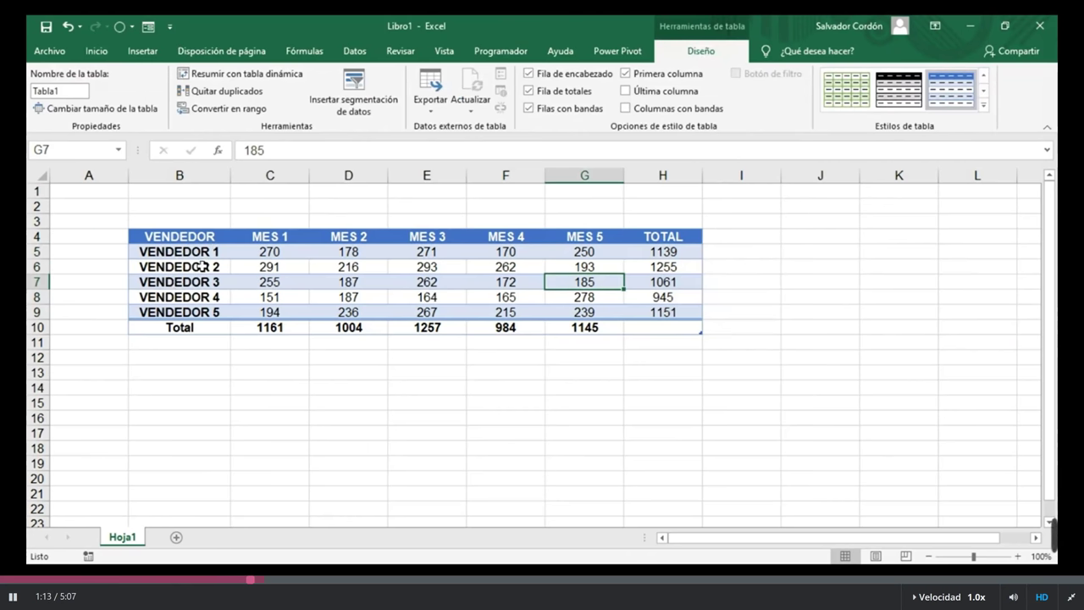
click(626, 92)
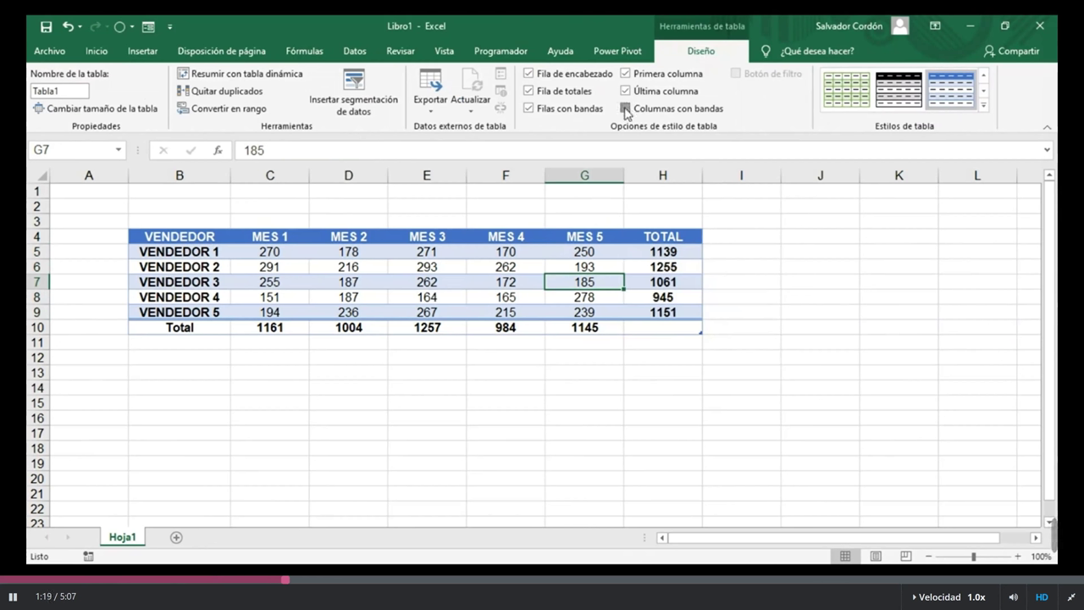
Try the Columnas con bandas option on the sales table and undo it
click(626, 109)
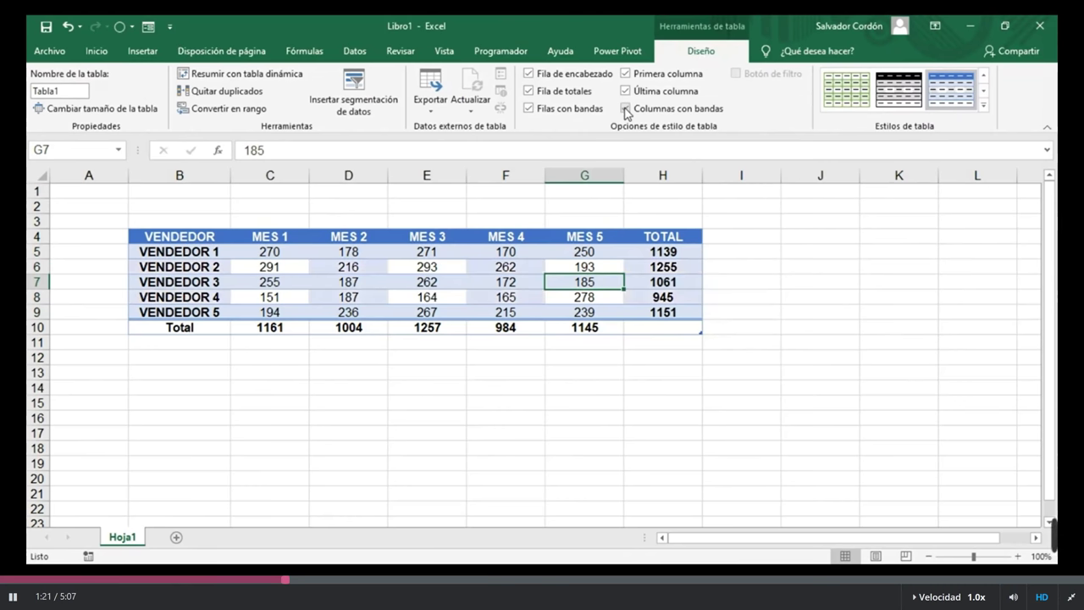
click(674, 285)
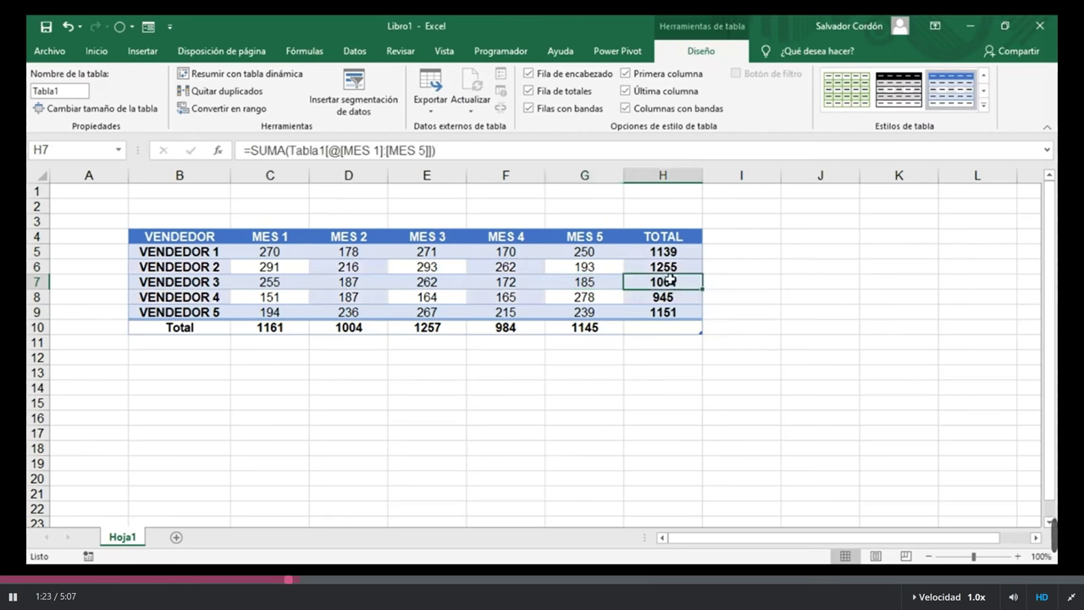
key(ctrl+z)
click(518, 281)
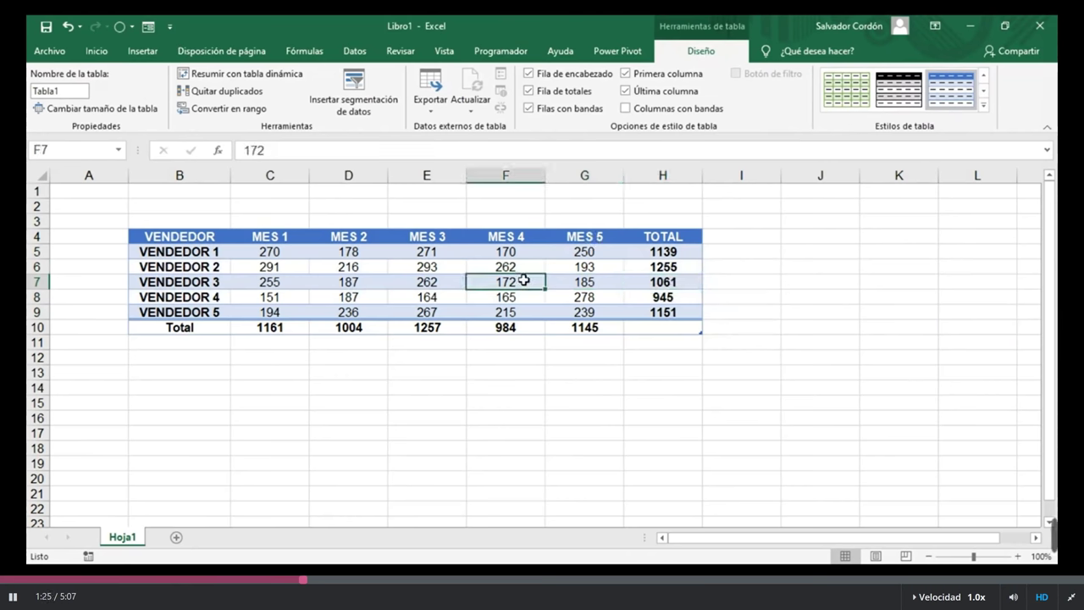
Apply the green table style from the second row of the Medio group to the sales table
click(361, 266)
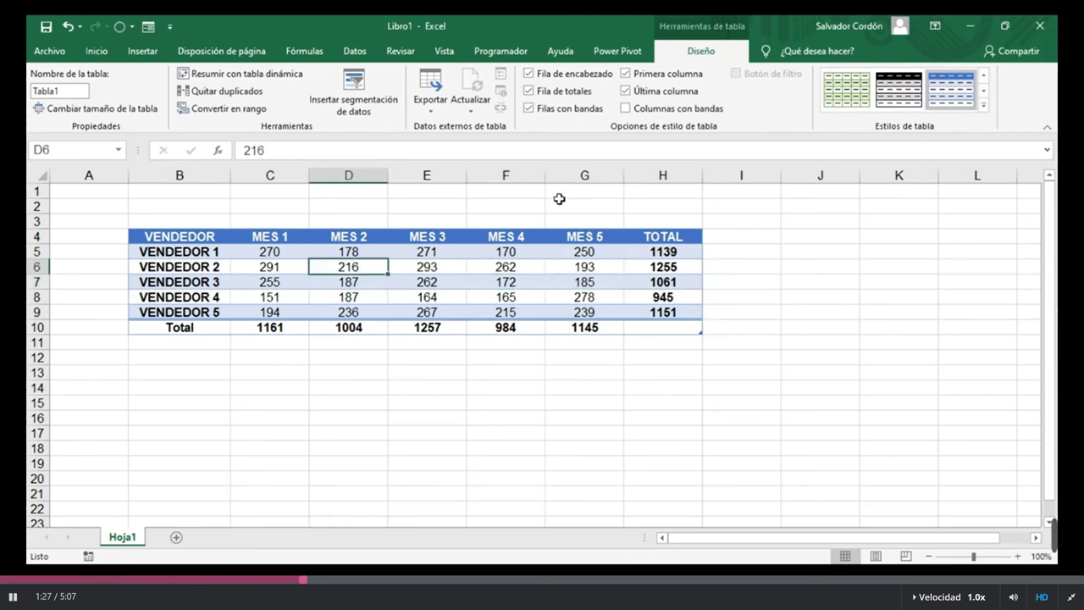
click(985, 107)
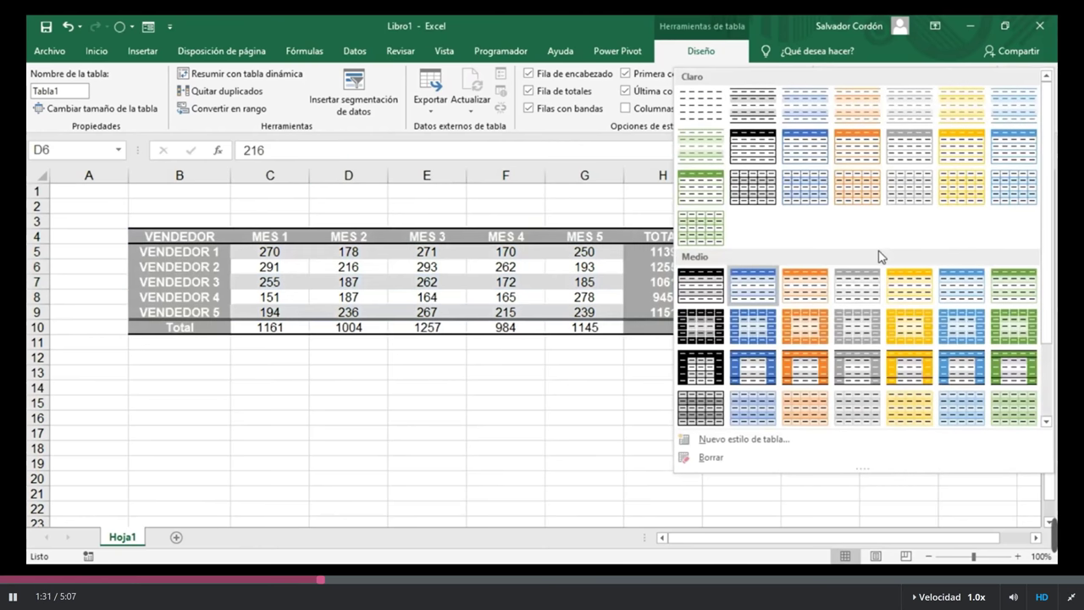
scroll(880, 257, down, 3)
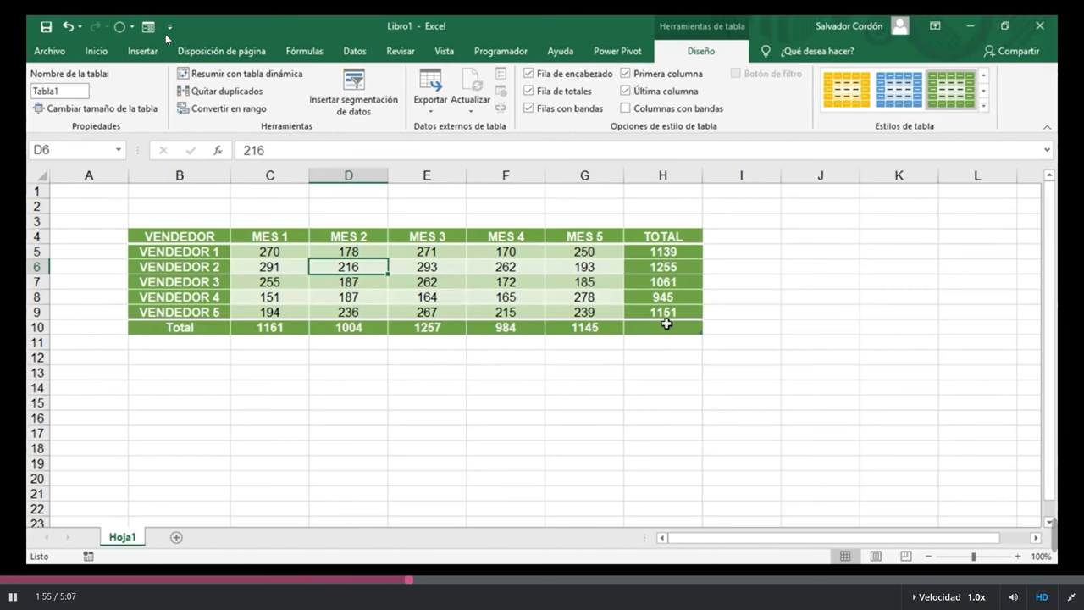
Open the new table style settings, look over the formattable table elements, and close them
click(663, 282)
click(982, 103)
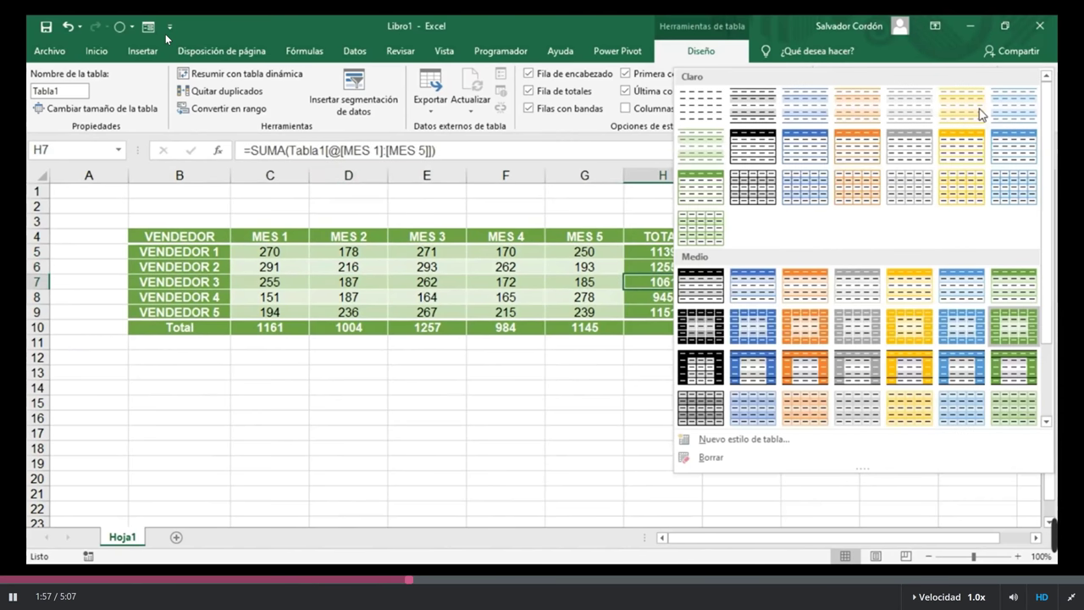
click(742, 440)
drag(682, 149, 754, 98)
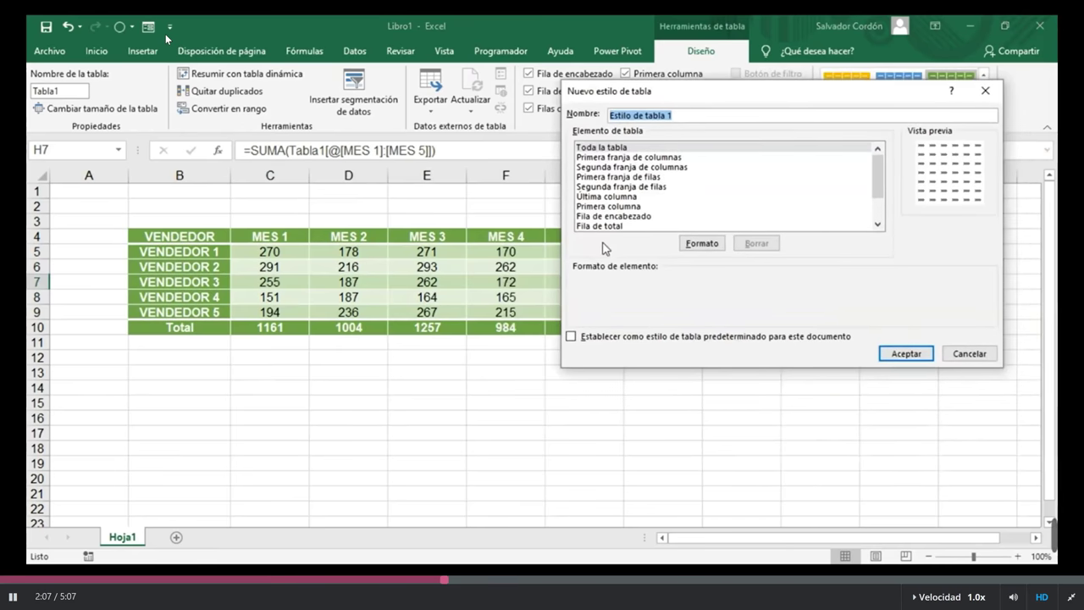
click(904, 353)
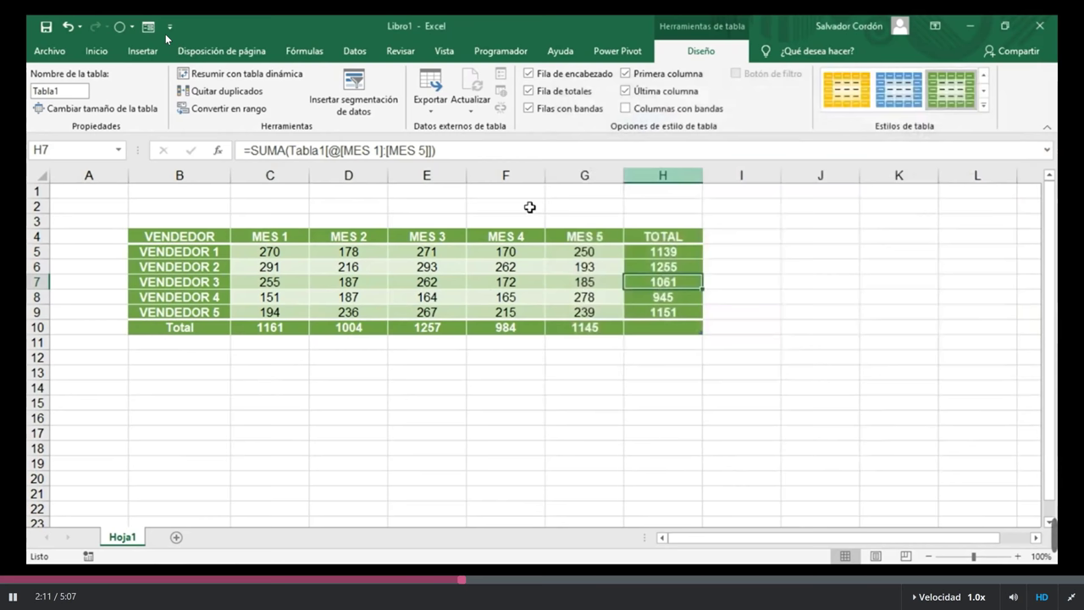
Convert the sales table into a normal range and accept the confirmation
click(426, 267)
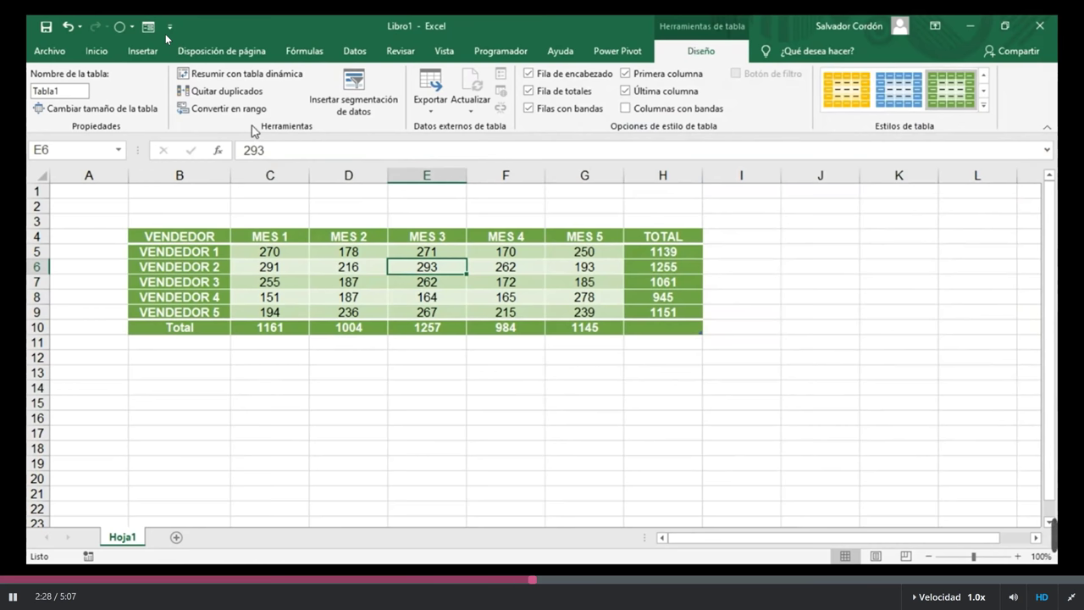
click(225, 110)
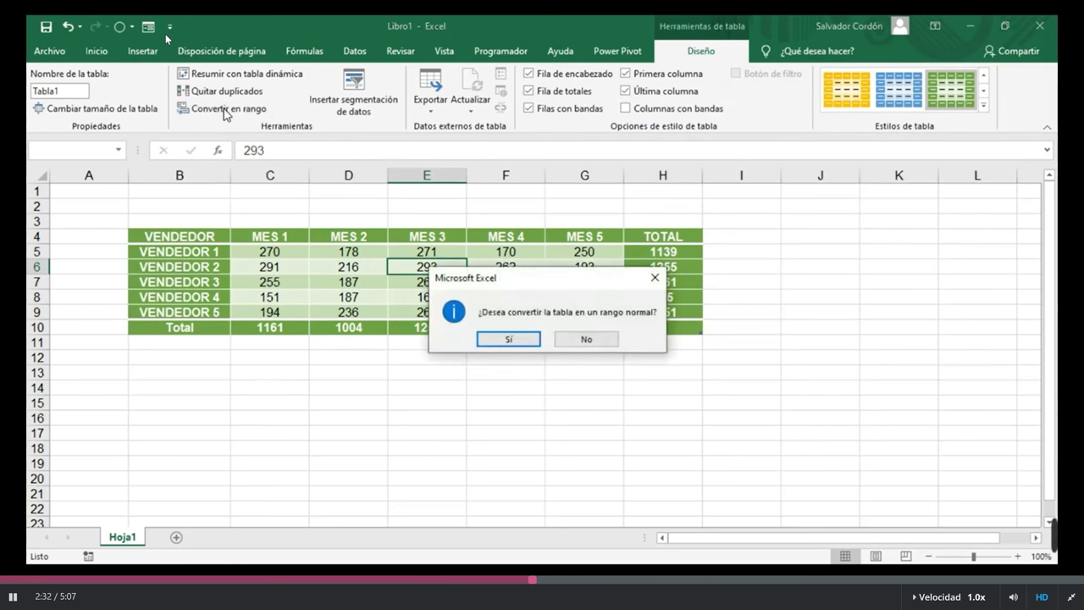
click(508, 339)
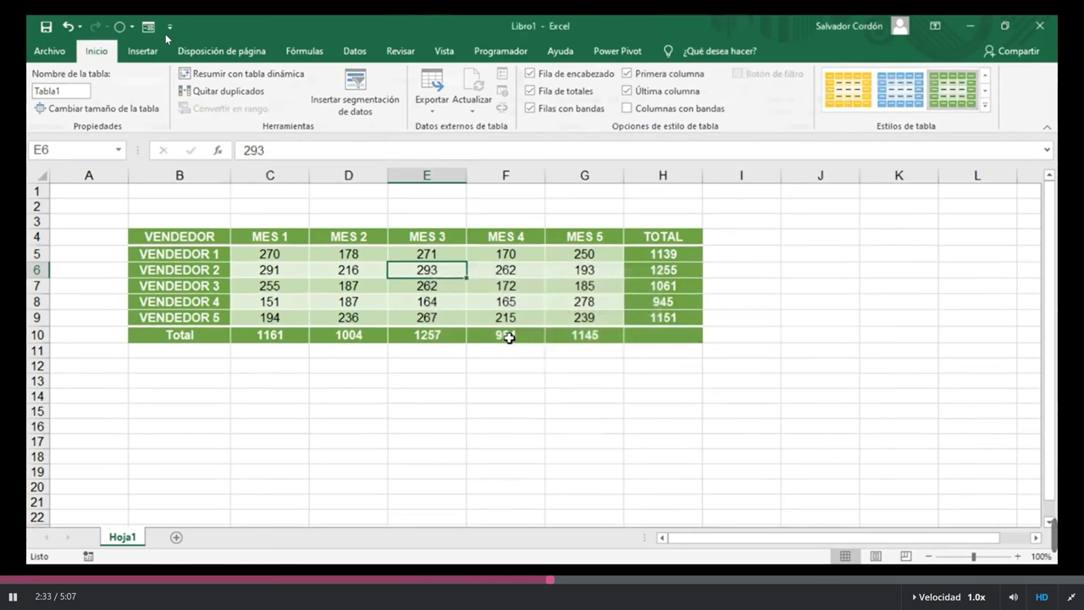
Clear all formatting from the whole sales range B4:H10
click(415, 281)
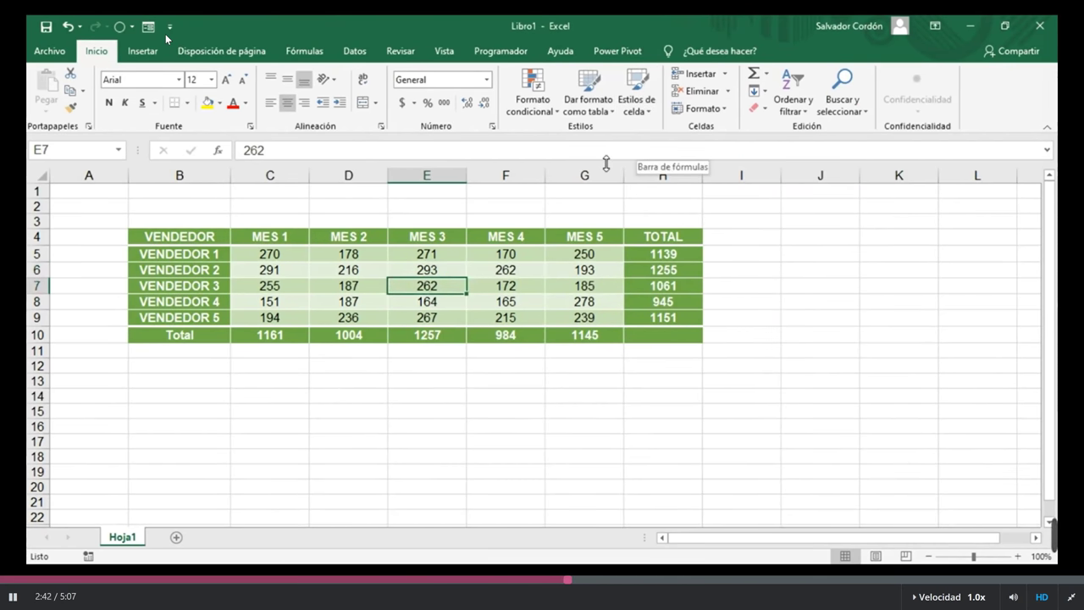
drag(212, 245, 669, 338)
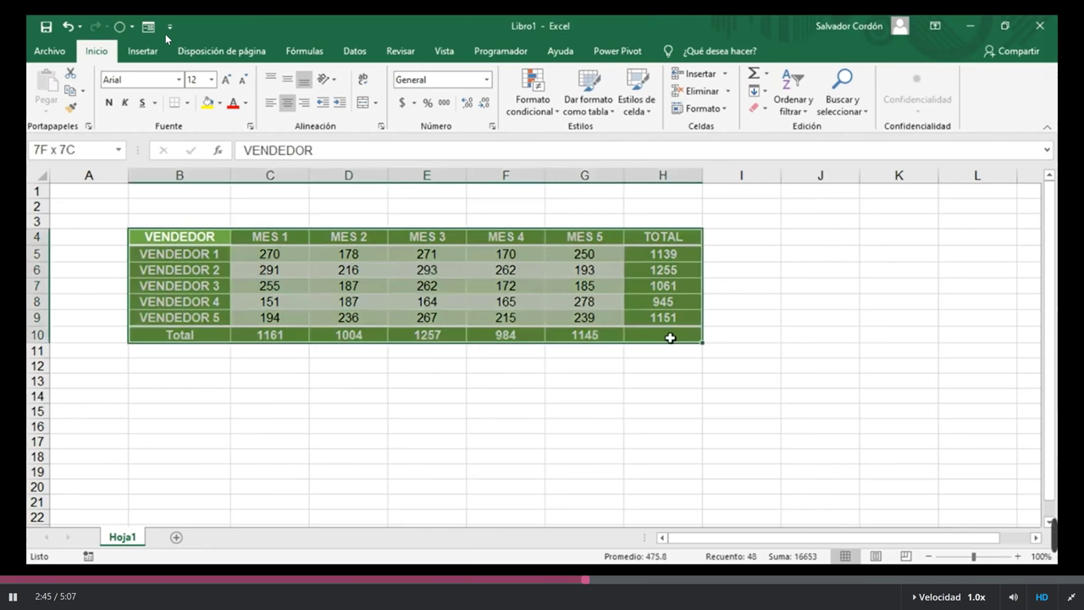
click(438, 336)
click(348, 335)
click(181, 334)
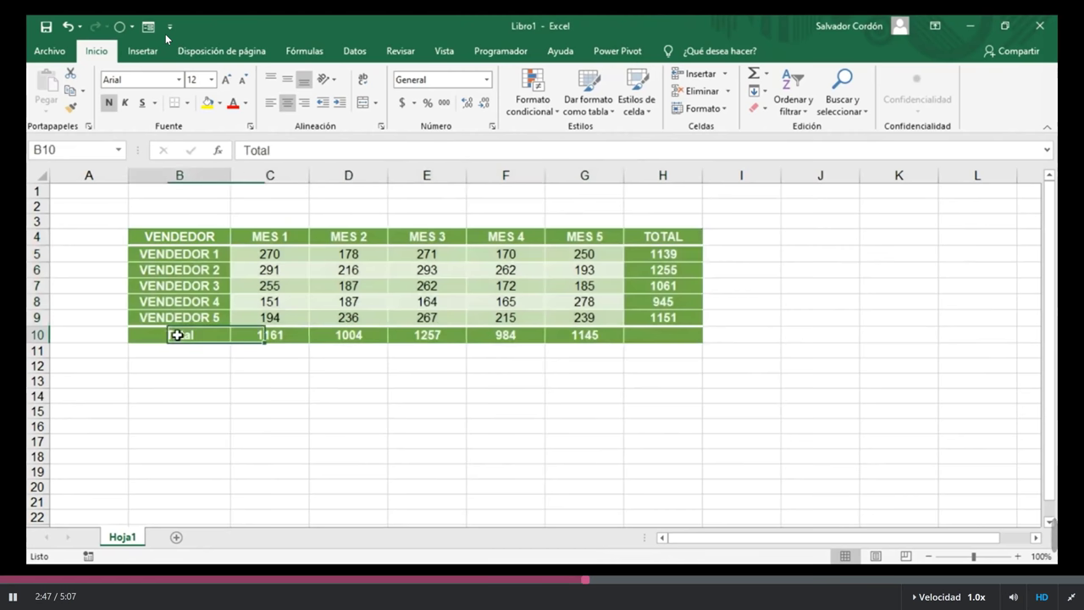
drag(193, 245, 690, 336)
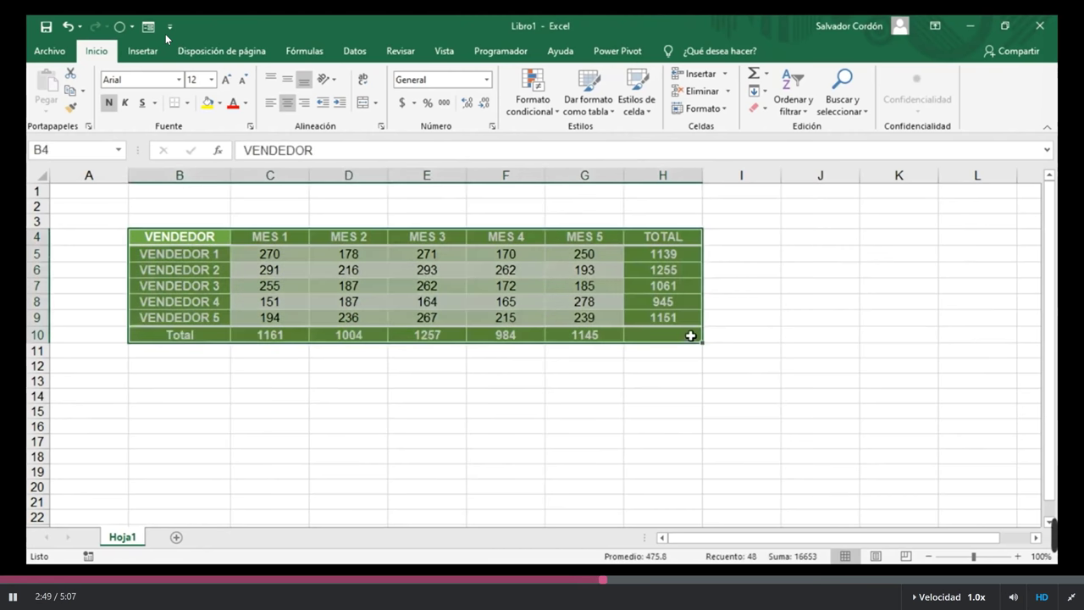
click(768, 115)
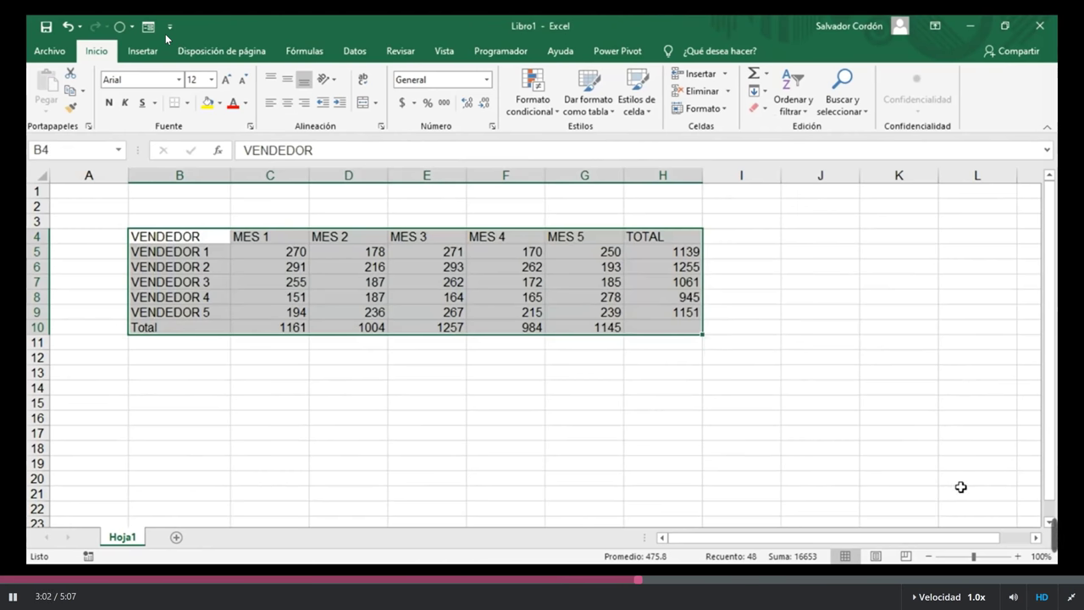
Create a table with headers from the sales range =$B$4:$H$10
click(440, 270)
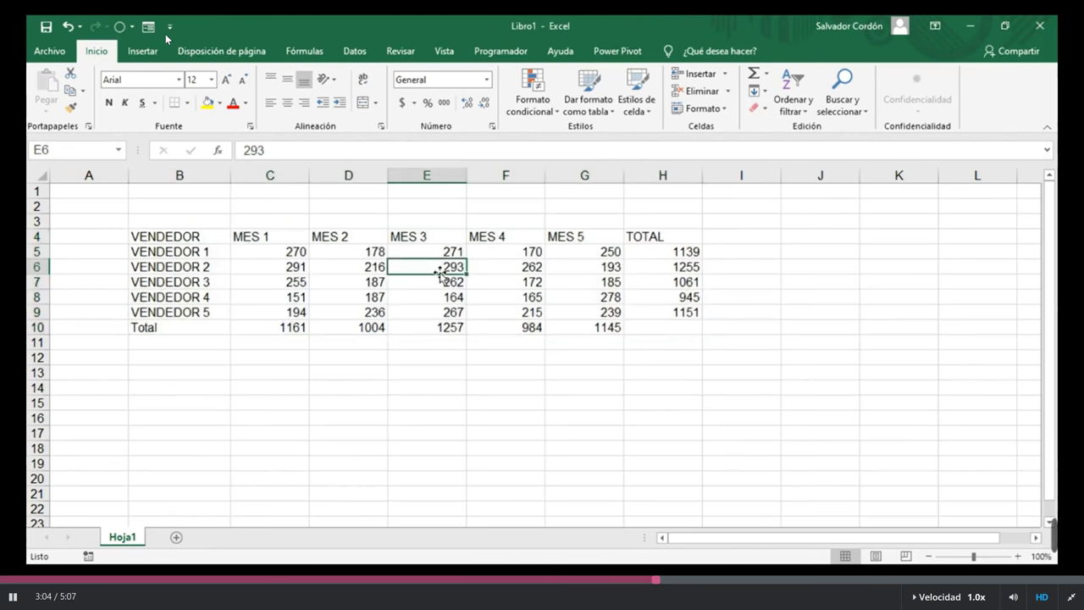
click(143, 52)
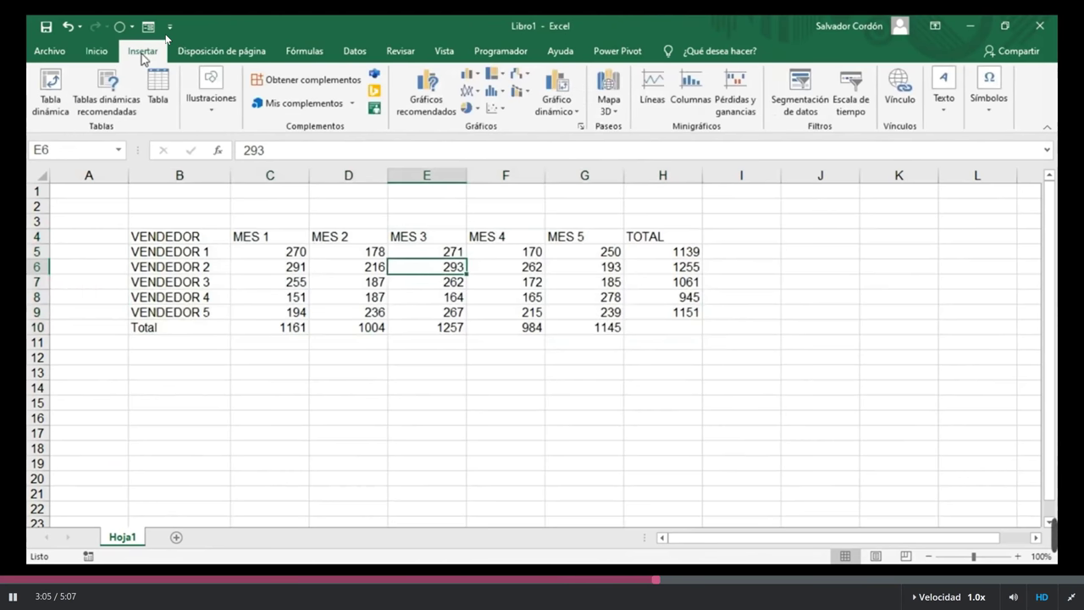
key(ctrl+t)
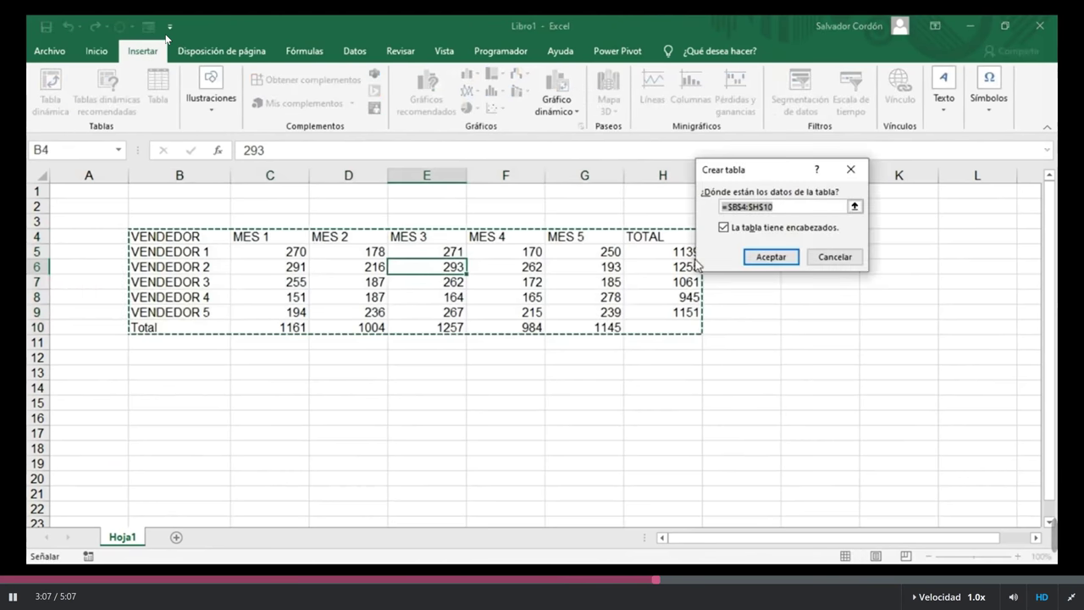
click(767, 257)
click(270, 296)
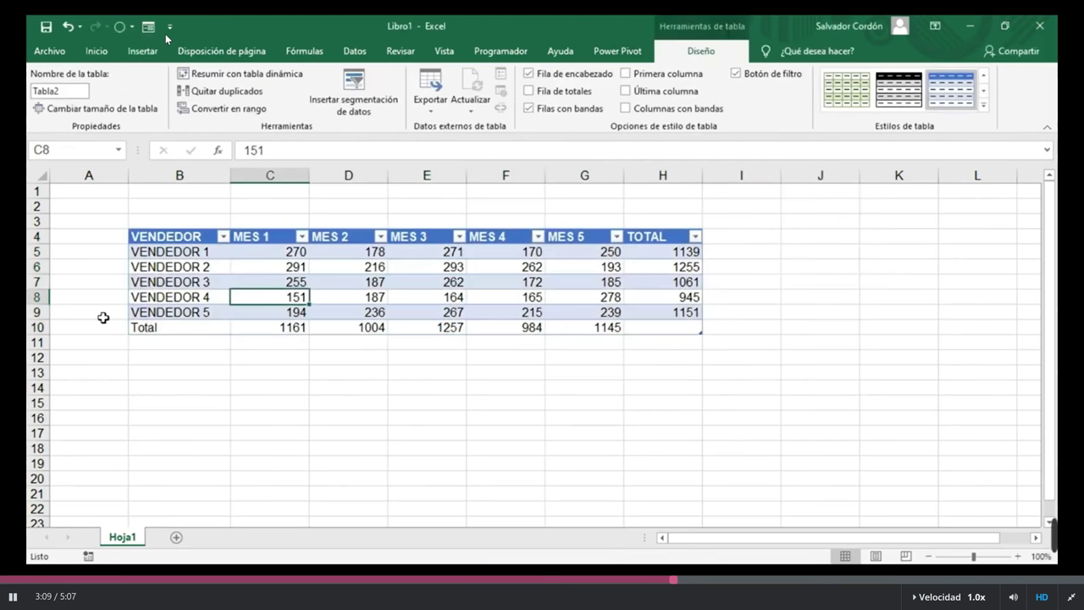
Insert two blank rows above the VENDEDOR 5 row of the table
click(32, 312)
key(ctrl+plus)
key(ctrl+plus)
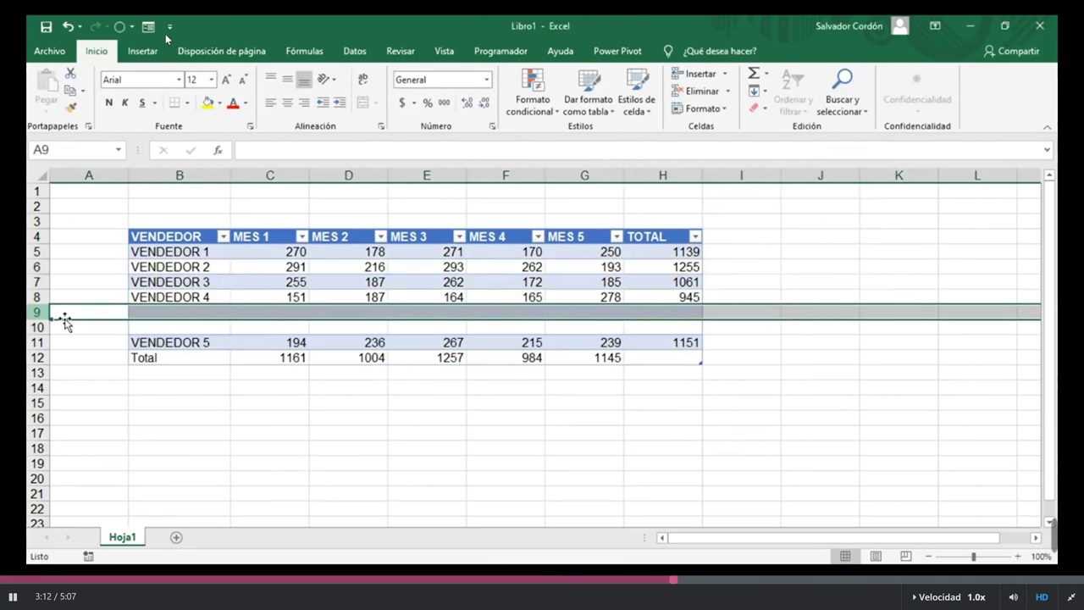
Copy the name VENDEDOR 4 into cell B9 and the name VENDEDOR 2 into cell B10
click(191, 299)
key(ctrl+c)
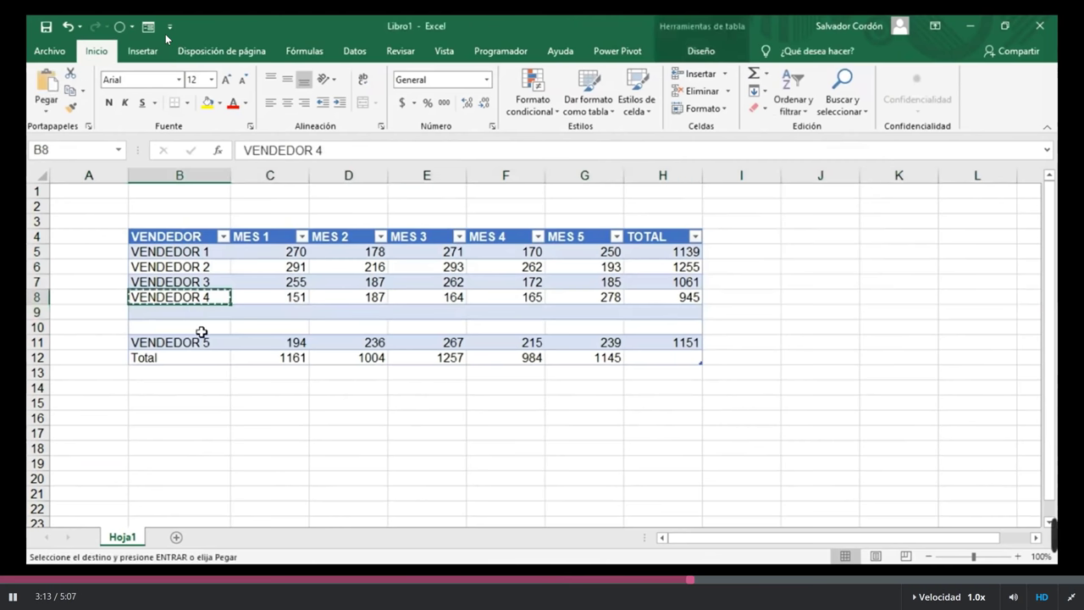
click(193, 312)
key(ctrl+v)
click(198, 269)
key(ctrl+c)
click(206, 325)
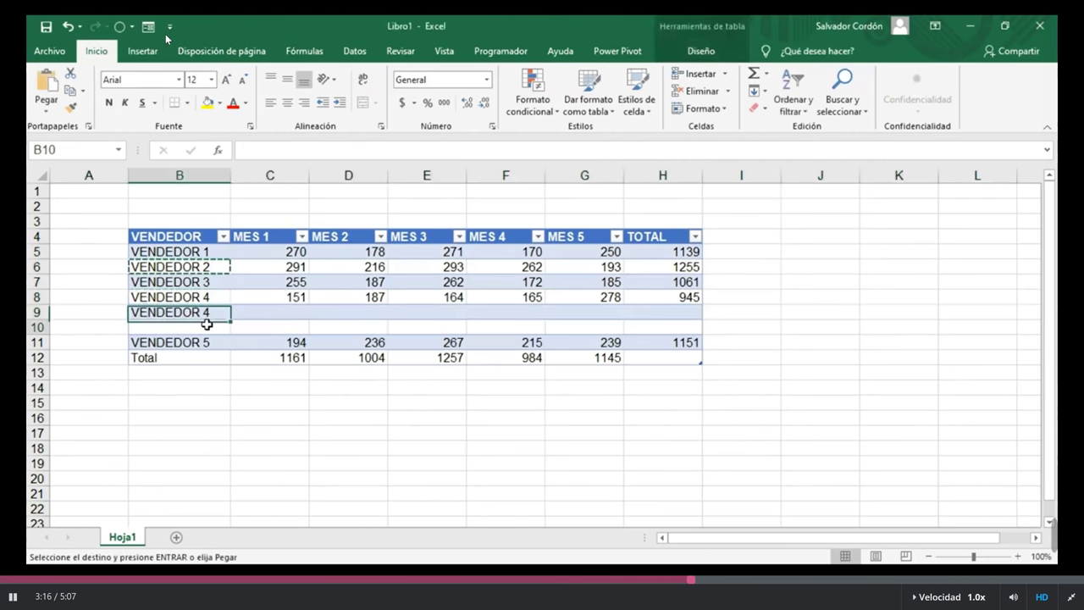
key(ctrl+v)
Copy the original MES 1 to MES 5 values of VENDEDOR 4 and VENDEDOR 2 into their duplicate rows 9 and 10
click(318, 296)
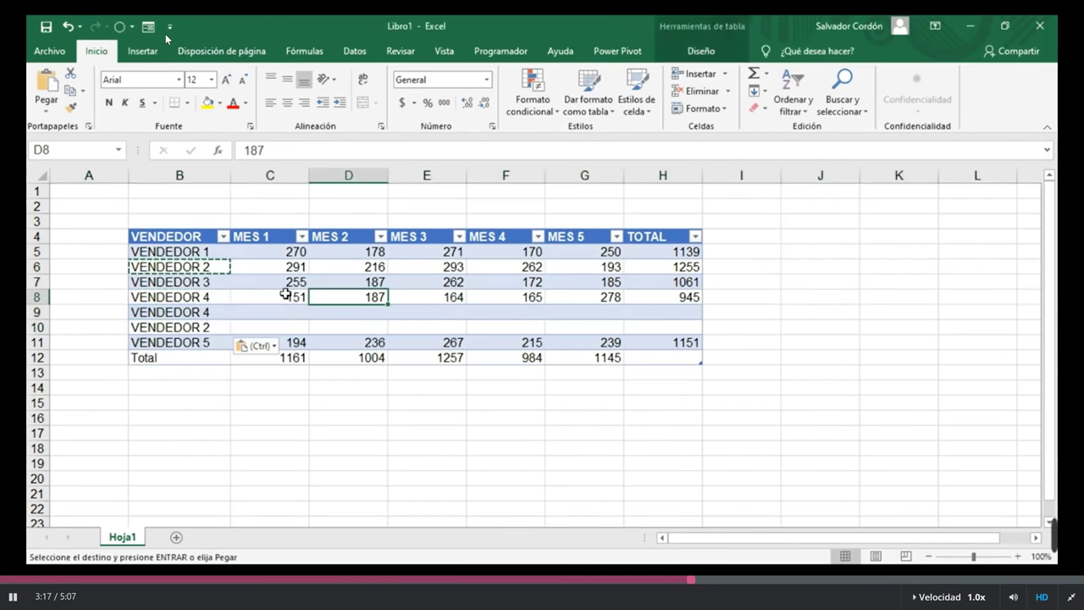
drag(285, 293, 618, 295)
key(ctrl+c)
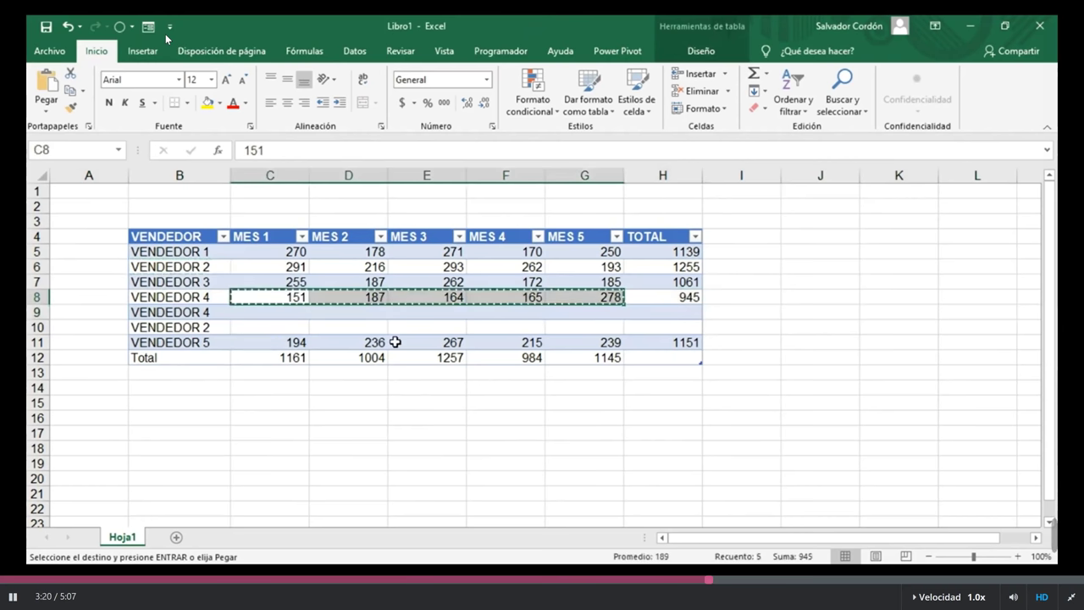
click(288, 315)
key(ctrl+v)
drag(288, 266, 593, 267)
key(ctrl+c)
click(280, 327)
key(ctrl+v)
Fill the TOTAL formula from H5 down to the VENDEDOR 5 row, covering the two duplicated rows
click(705, 281)
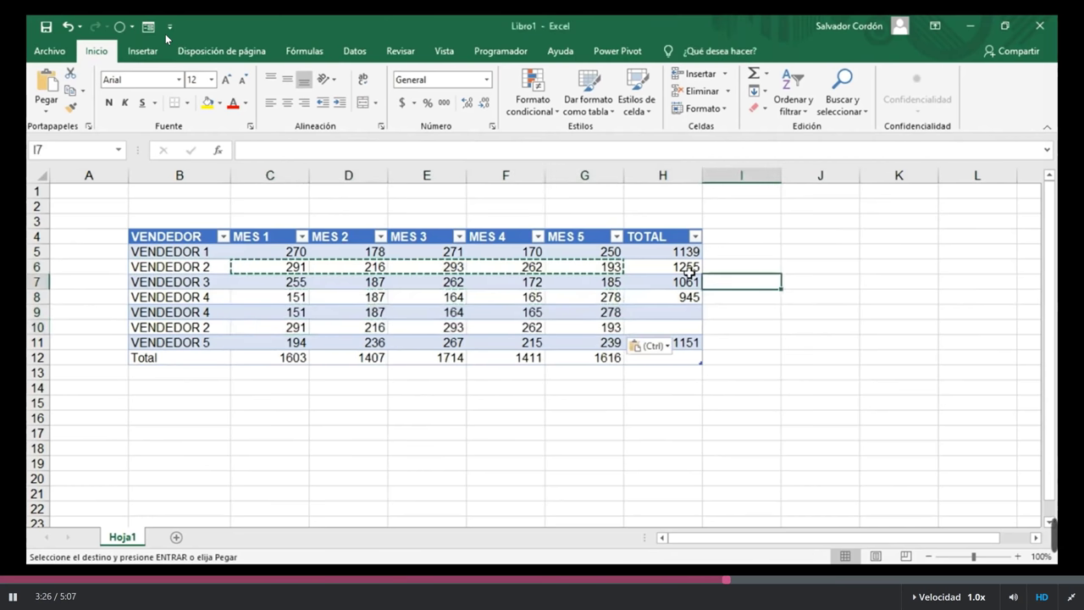
drag(688, 252, 701, 340)
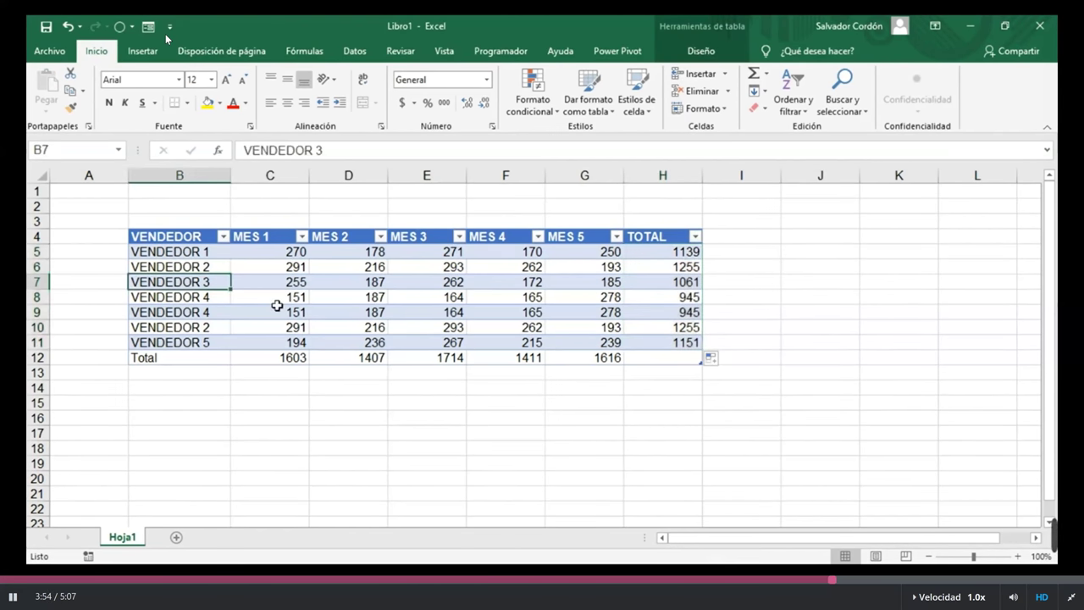
Open the Quitar duplicados settings for the sales table and move the dialog away from the table's upper rows
drag(222, 297, 680, 305)
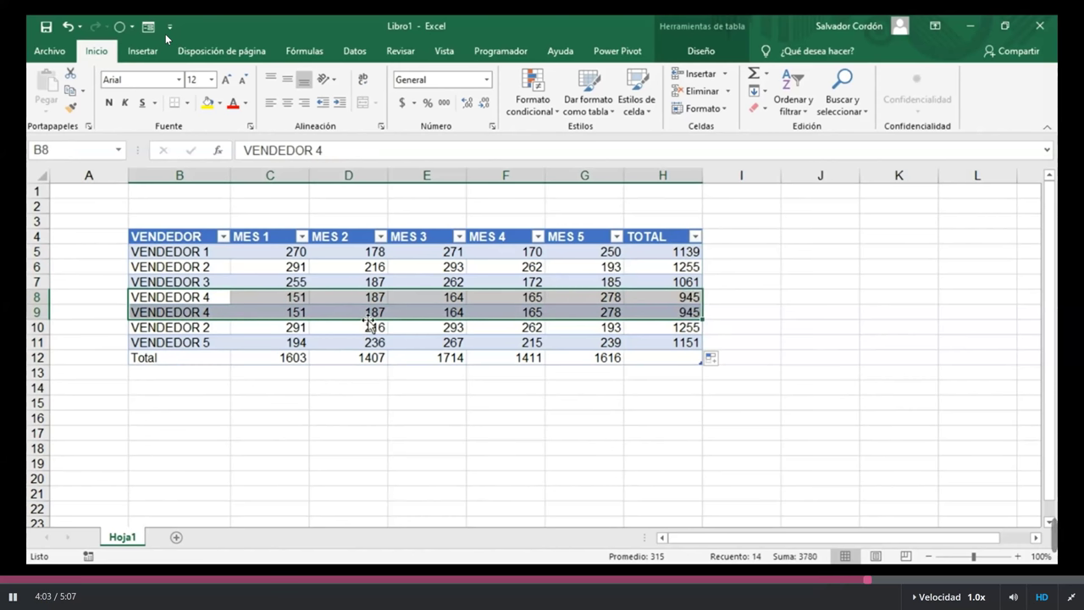
click(356, 282)
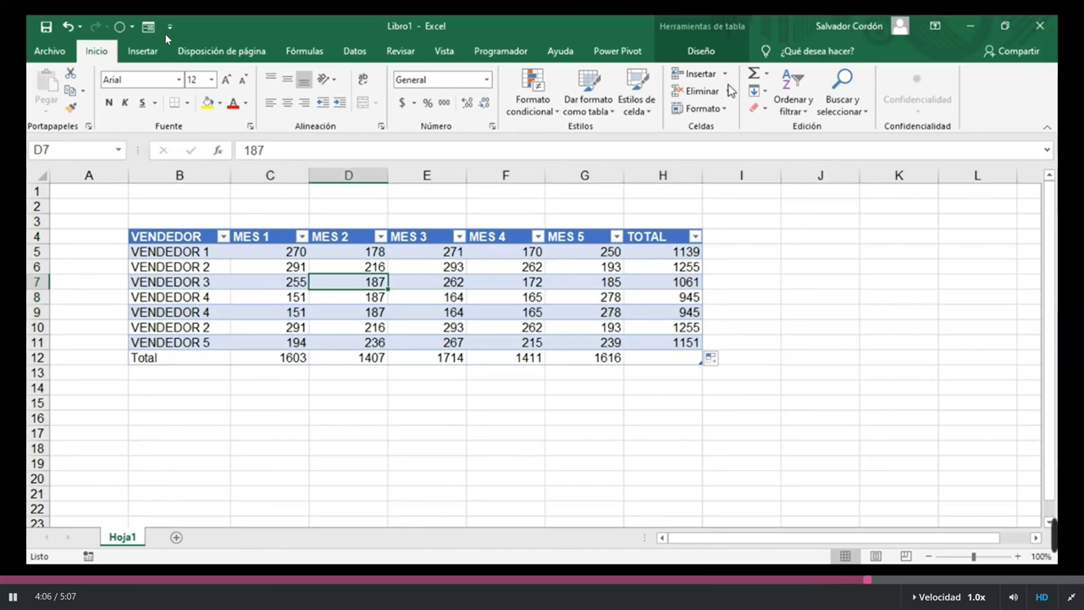
click(708, 53)
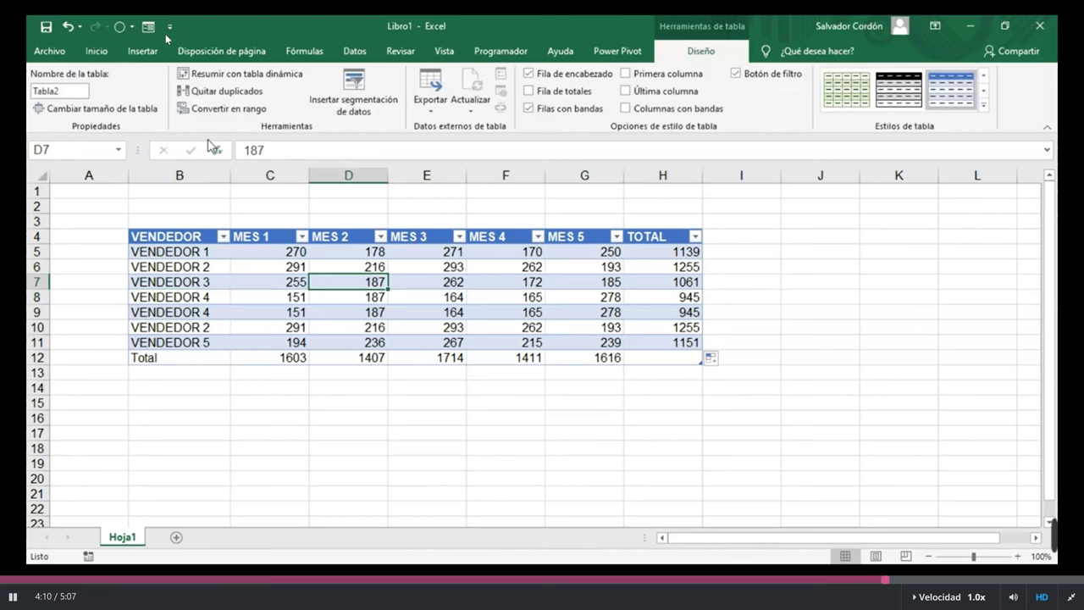
click(250, 96)
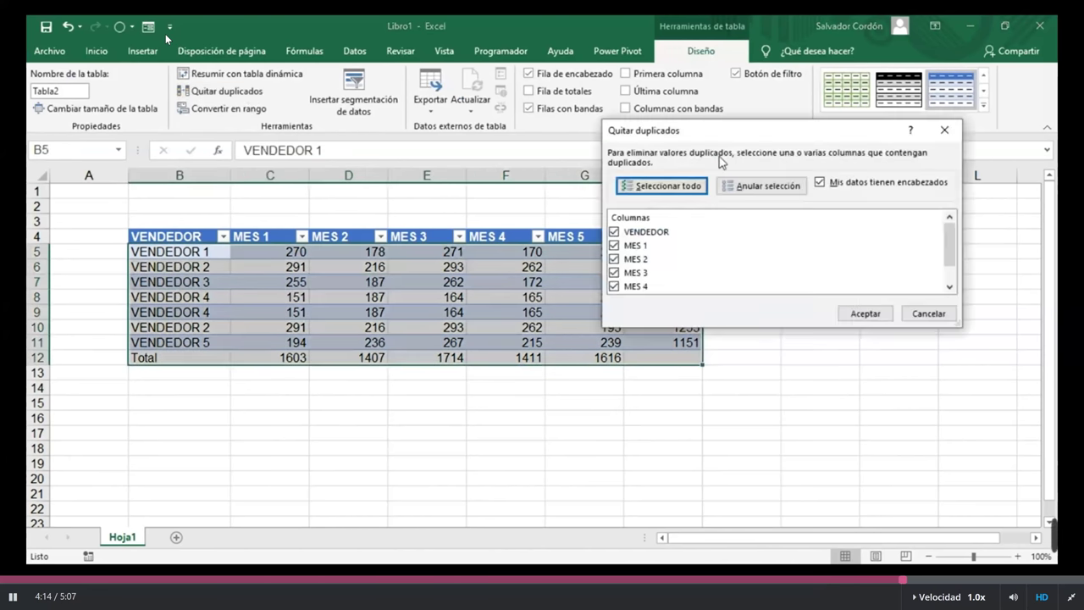
drag(729, 134, 671, 276)
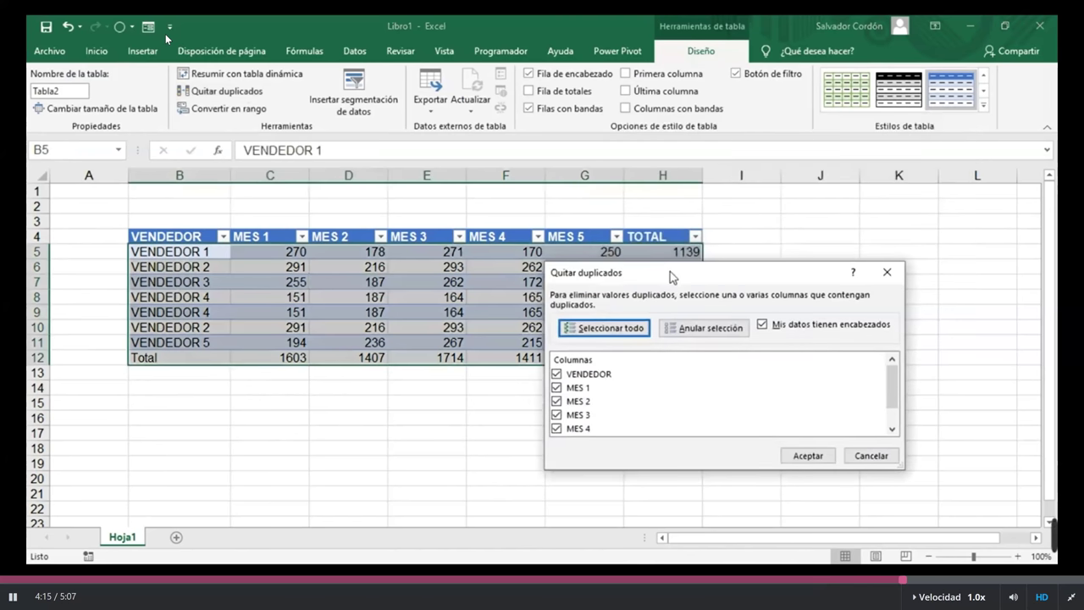
Remove duplicates by the VENDEDOR column only, excluding MES 1 to MES 5 and TOTAL from the comparison
click(556, 388)
click(556, 402)
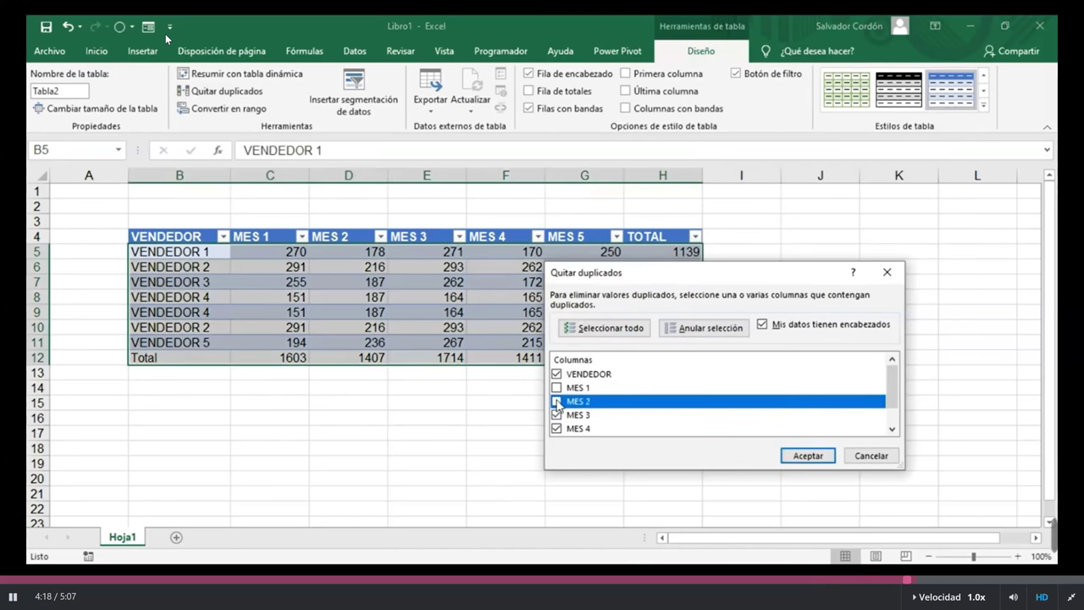
click(556, 415)
click(556, 428)
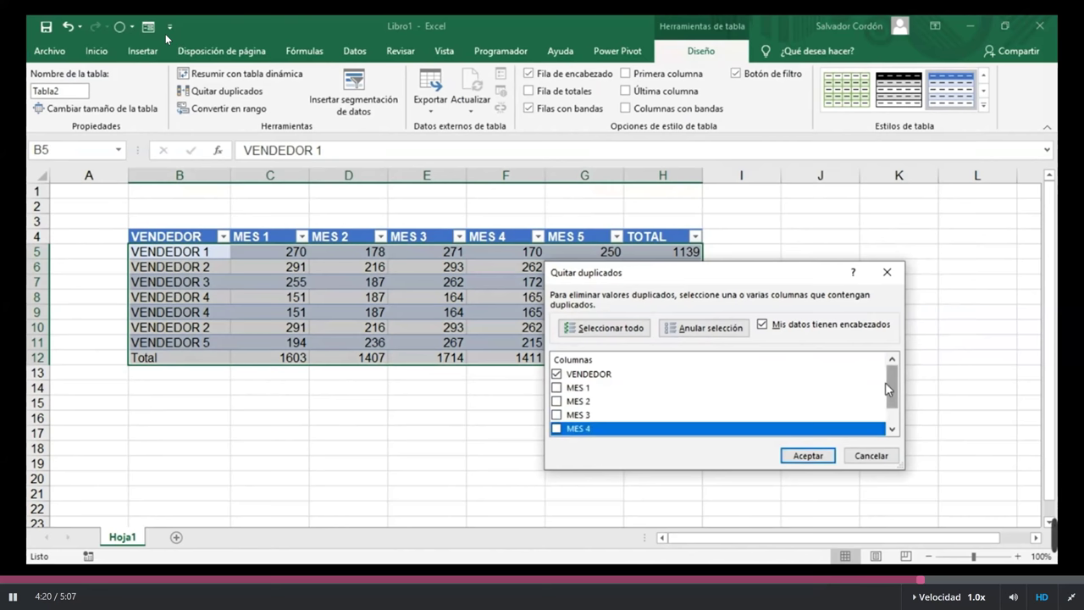
scroll(885, 382, down, 1)
click(557, 415)
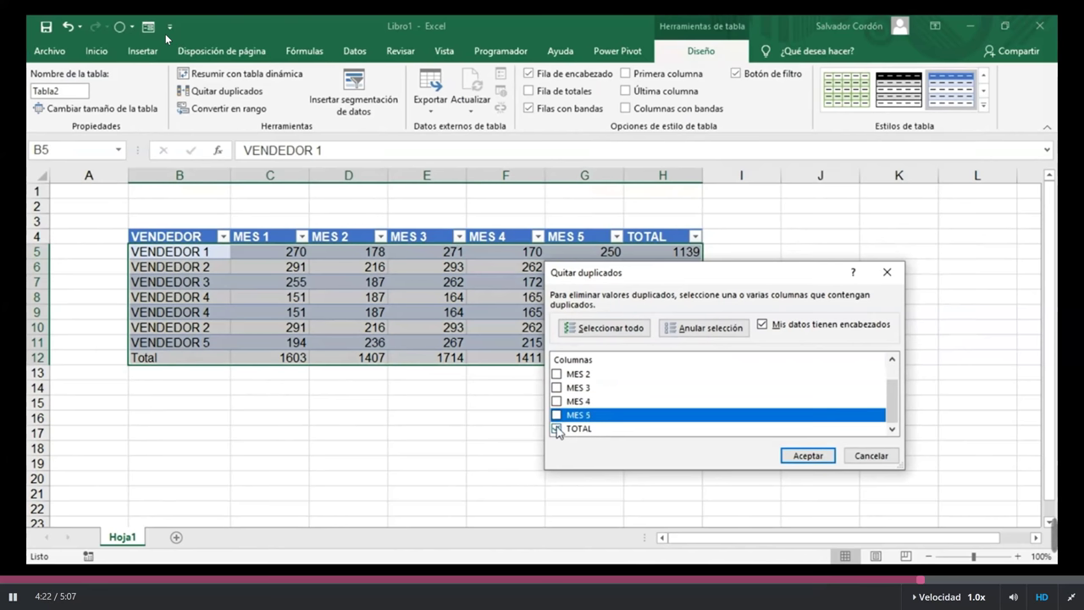
click(556, 429)
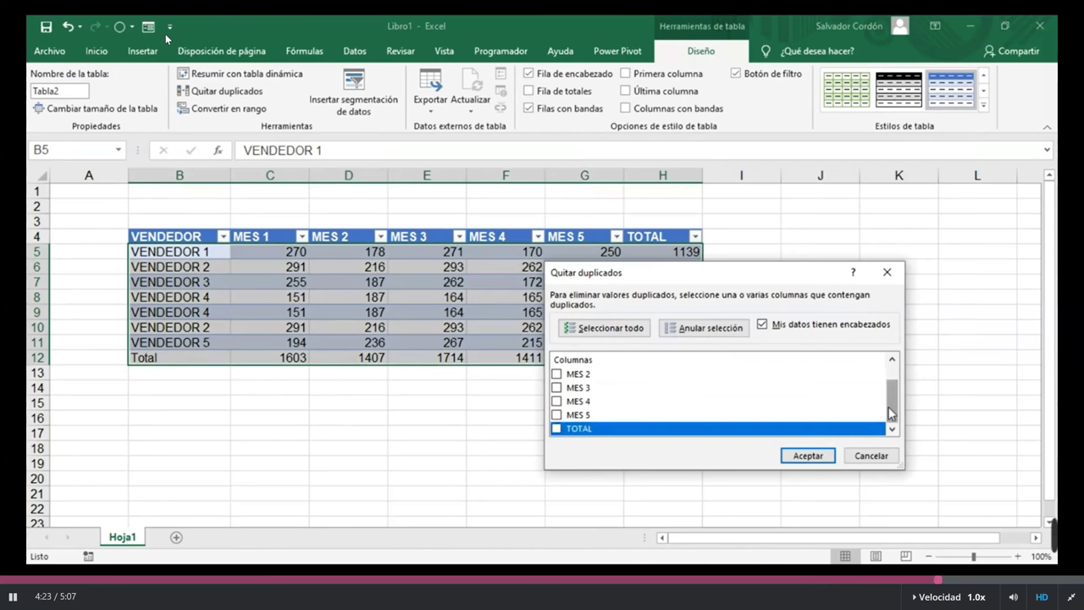
scroll(599, 415, up, 2)
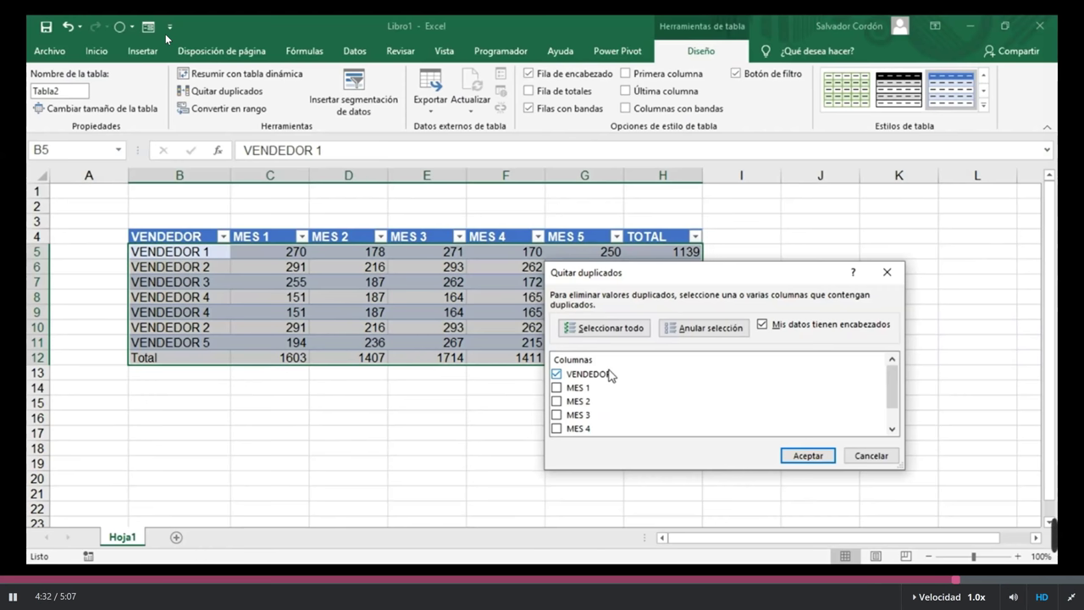
click(817, 457)
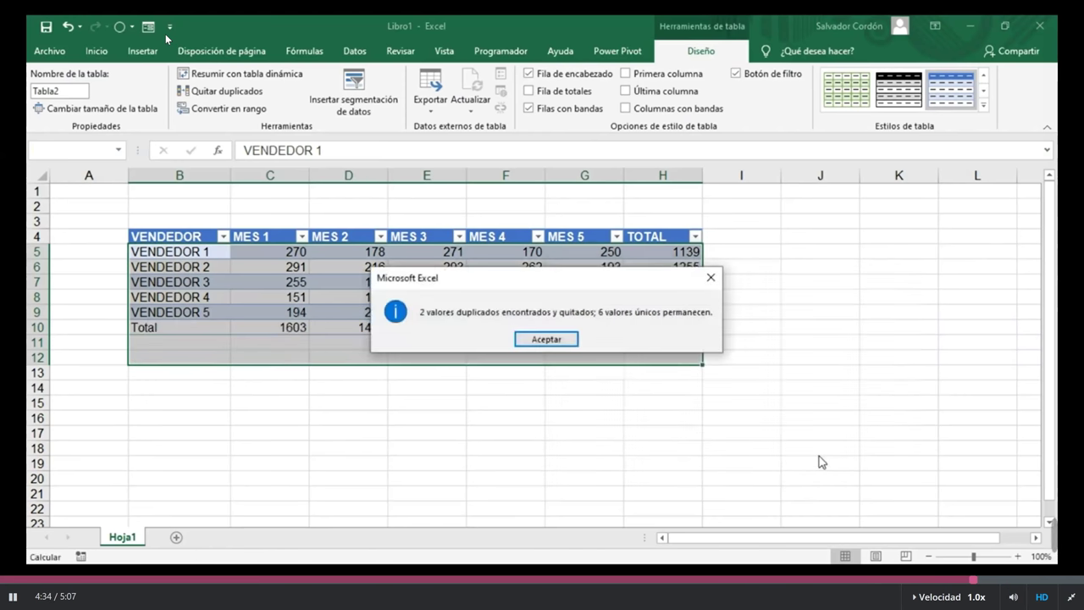
Move the duplicate-removal message clear of the table, dismiss it, and deselect the table range
drag(584, 288, 518, 219)
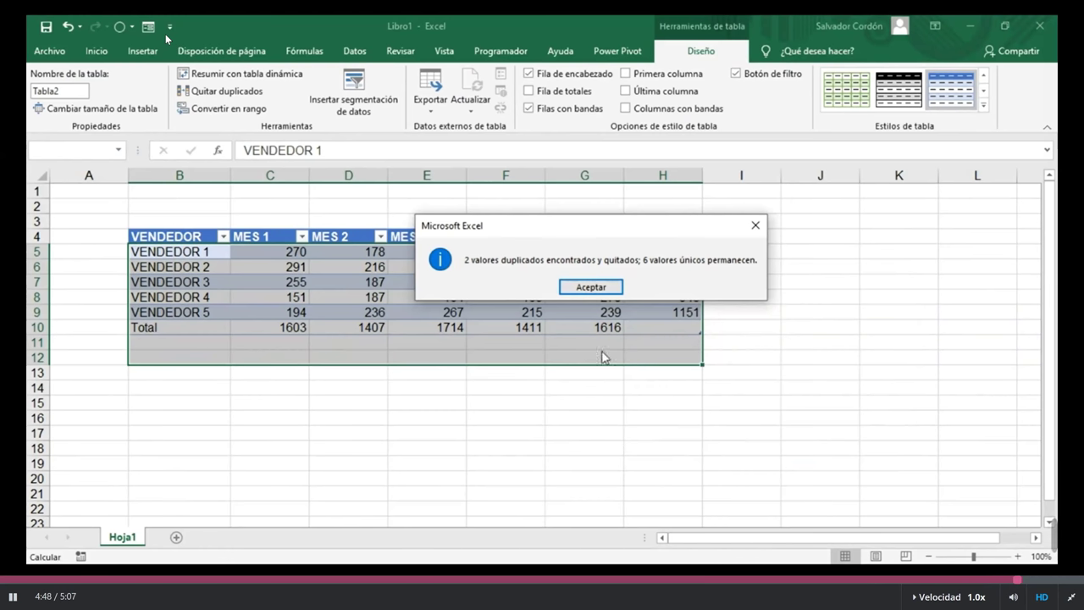
drag(581, 227, 547, 108)
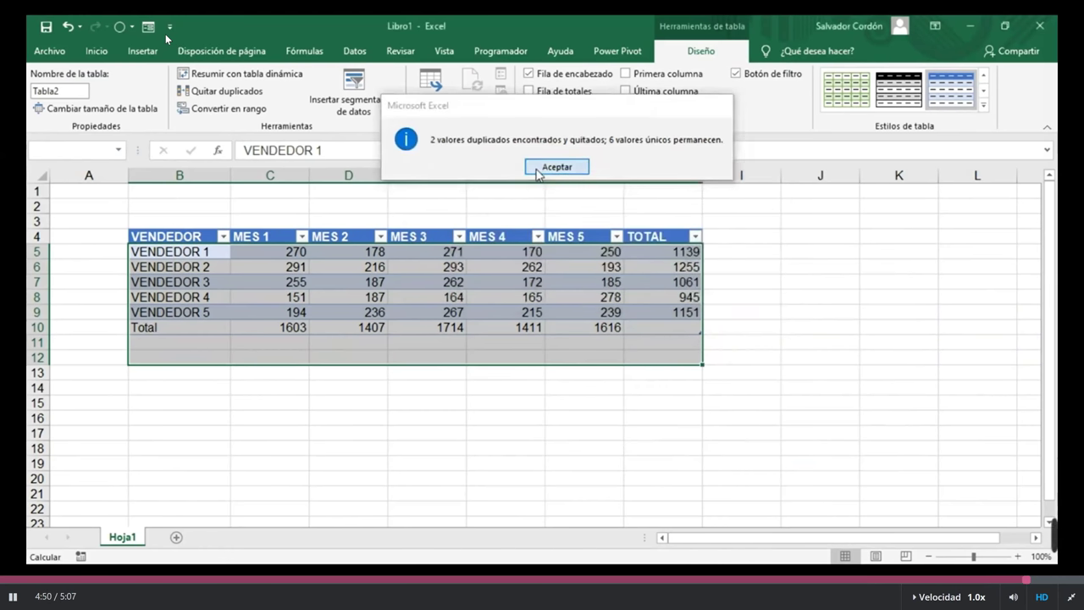
click(537, 168)
click(508, 348)
click(326, 298)
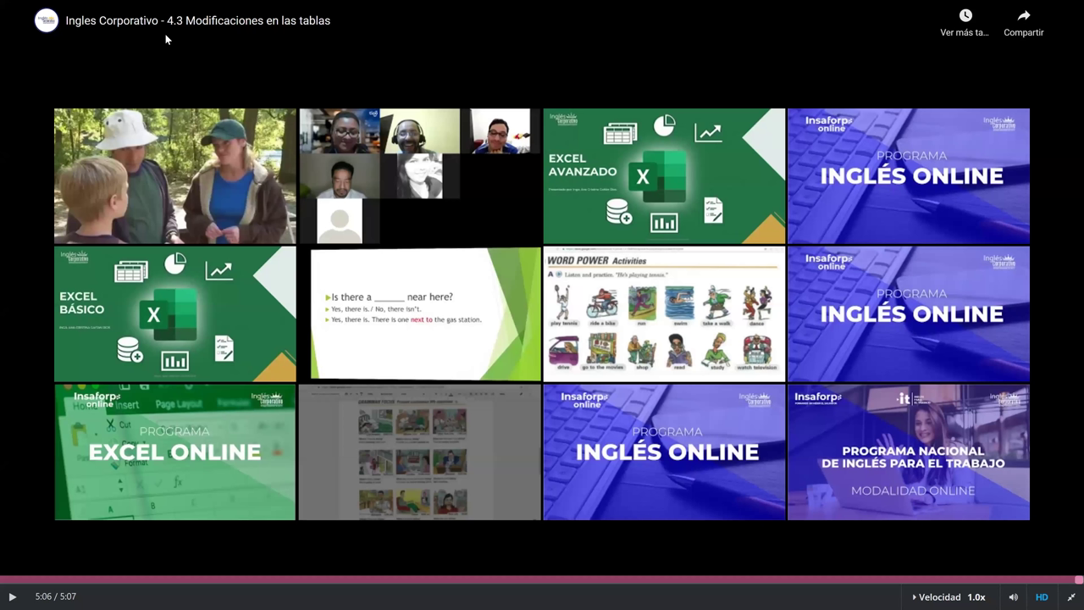
Exit the full-screen lesson video and rename sheet Hoja2 as Vendedor in the Excel workbook 4.3 Modificaciones en las tablas.xlsx
key(Escape)
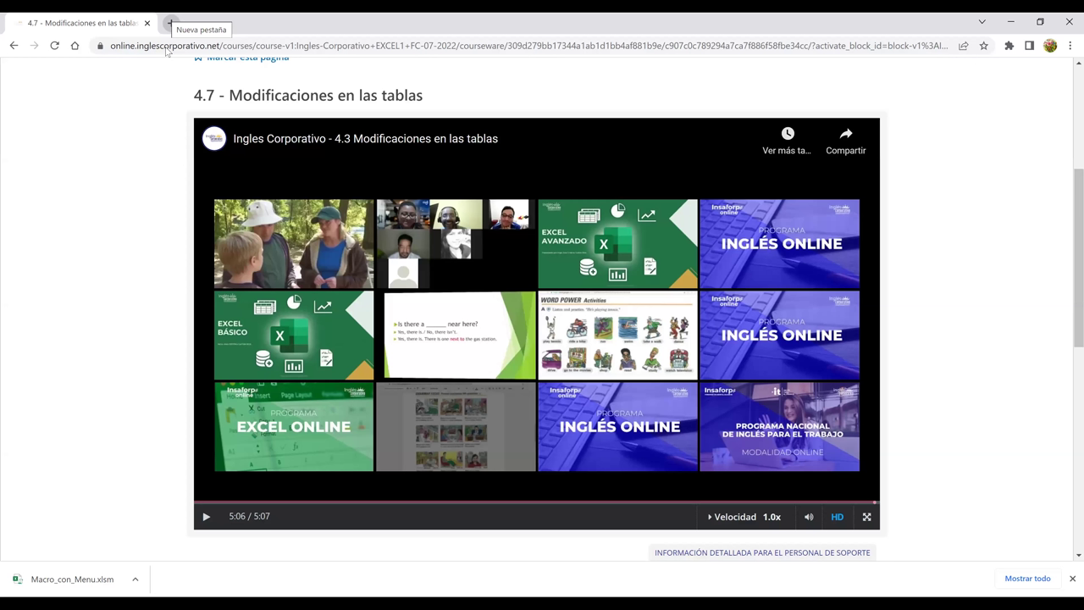
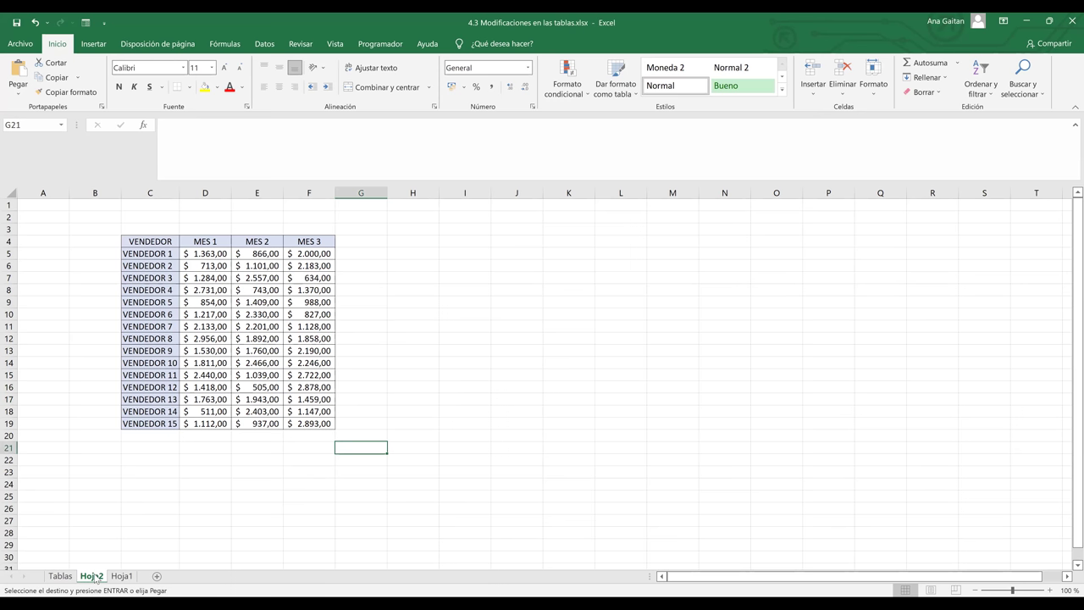
double_click(95, 578)
text(Vendedor)
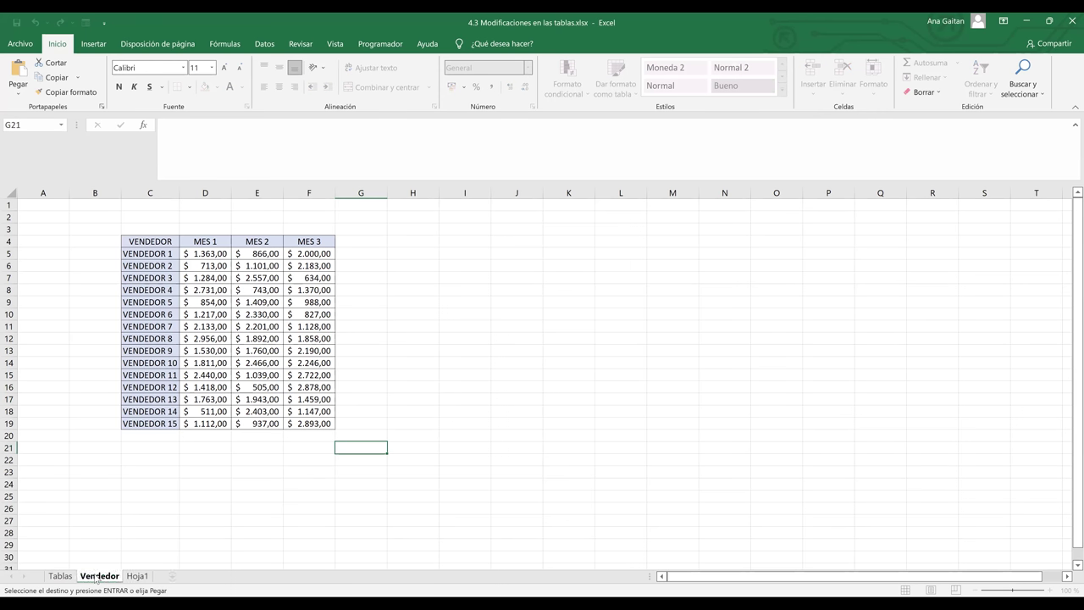
key(Return)
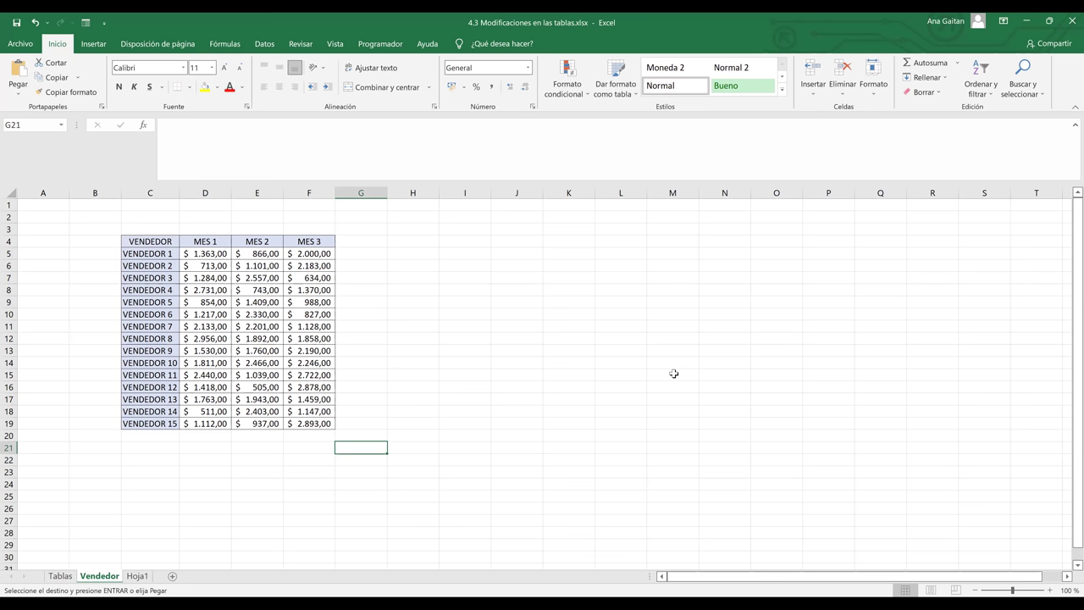
click(509, 380)
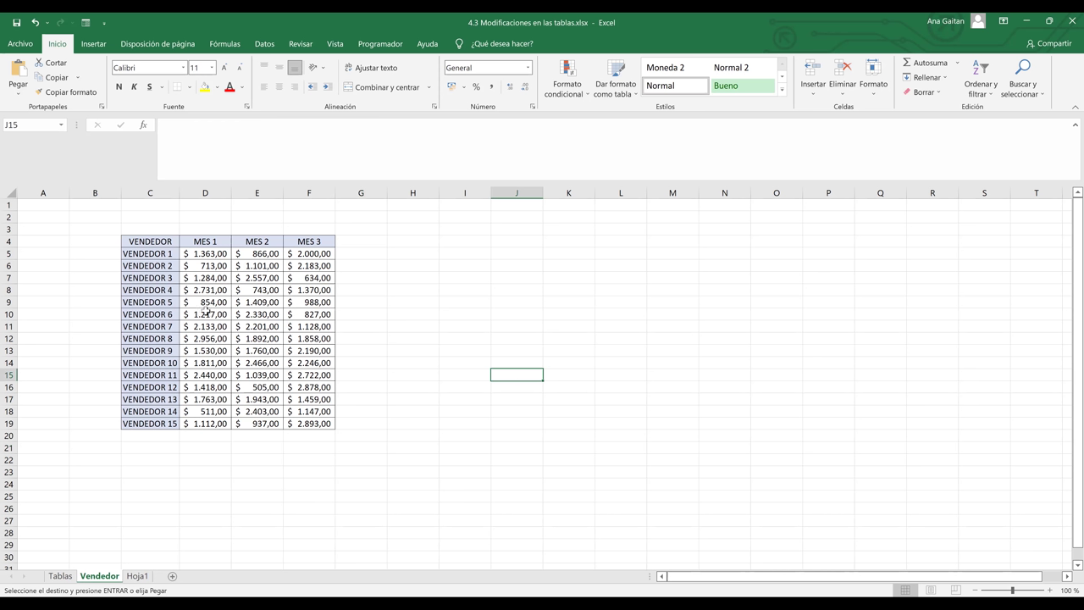
Clear all formatting from the seller data in C4:F19 on the Vendedor sheet, keeping its contents, and deselect the range
click(203, 311)
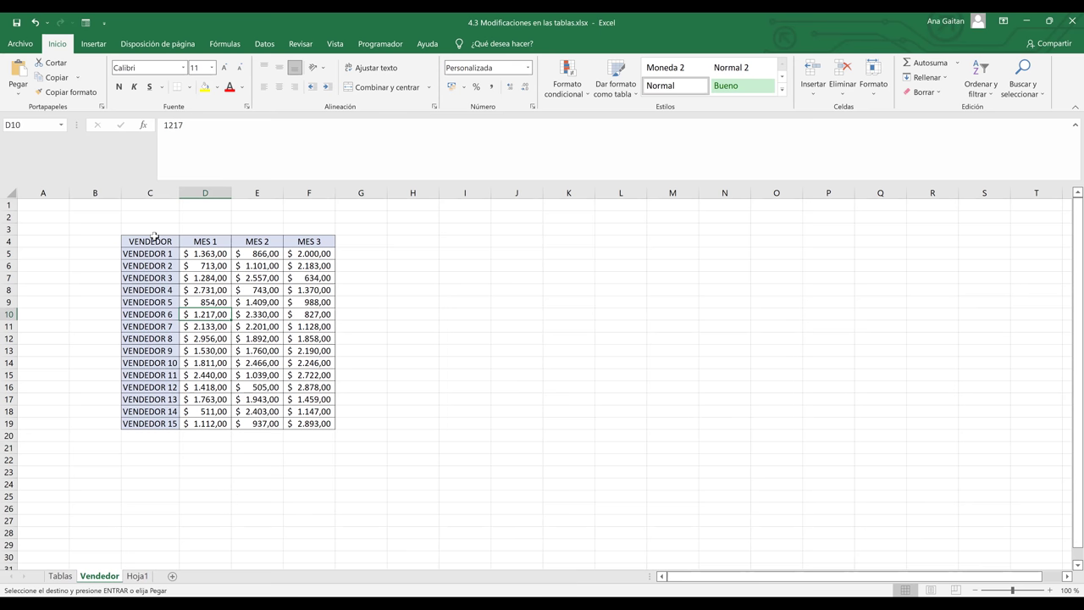
drag(154, 240, 305, 435)
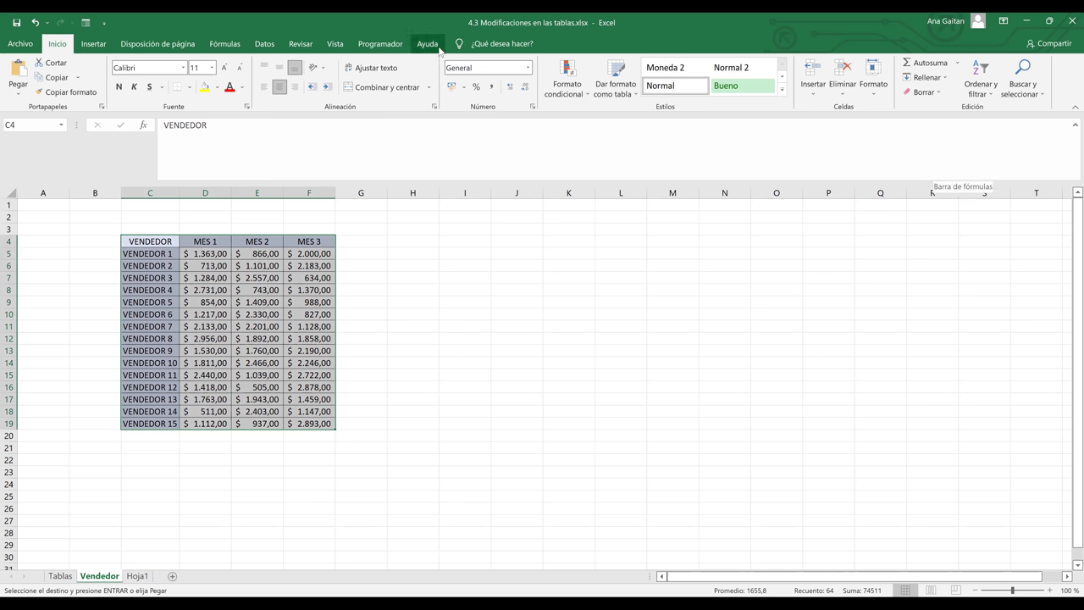
click(940, 94)
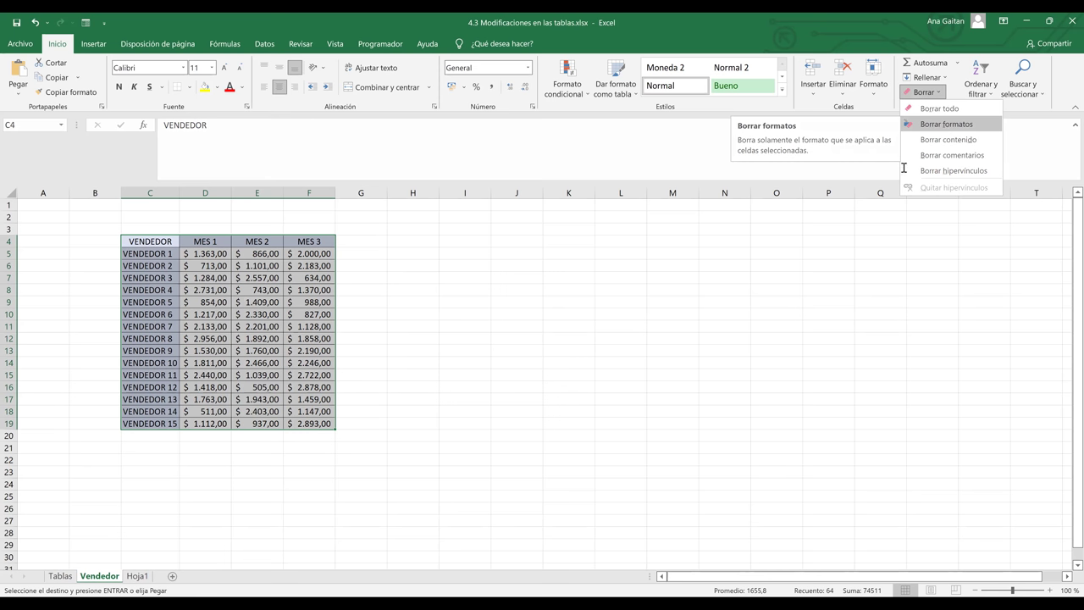
click(945, 125)
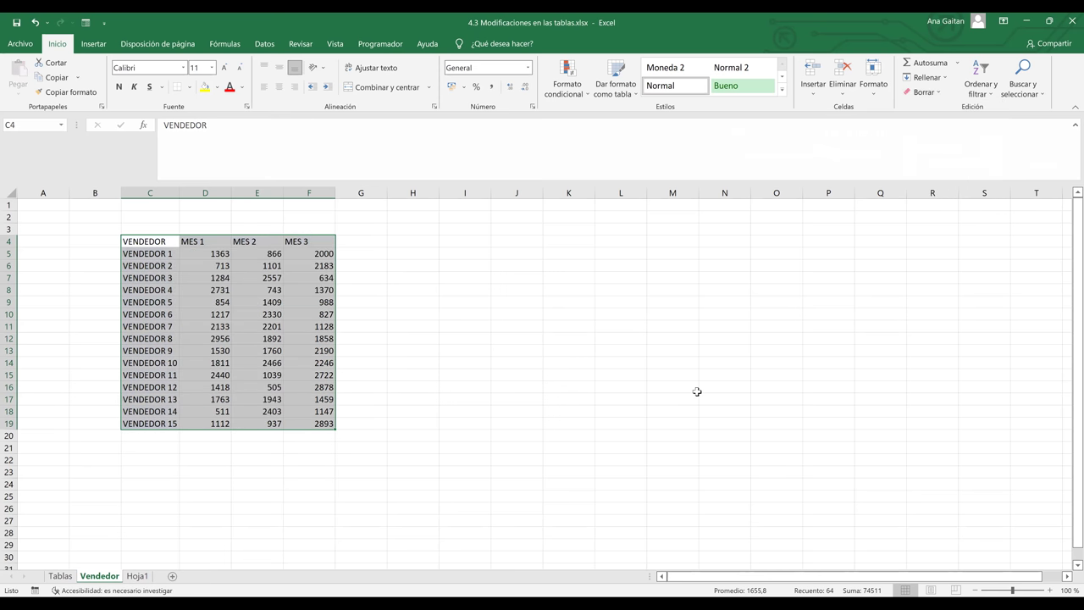
click(696, 391)
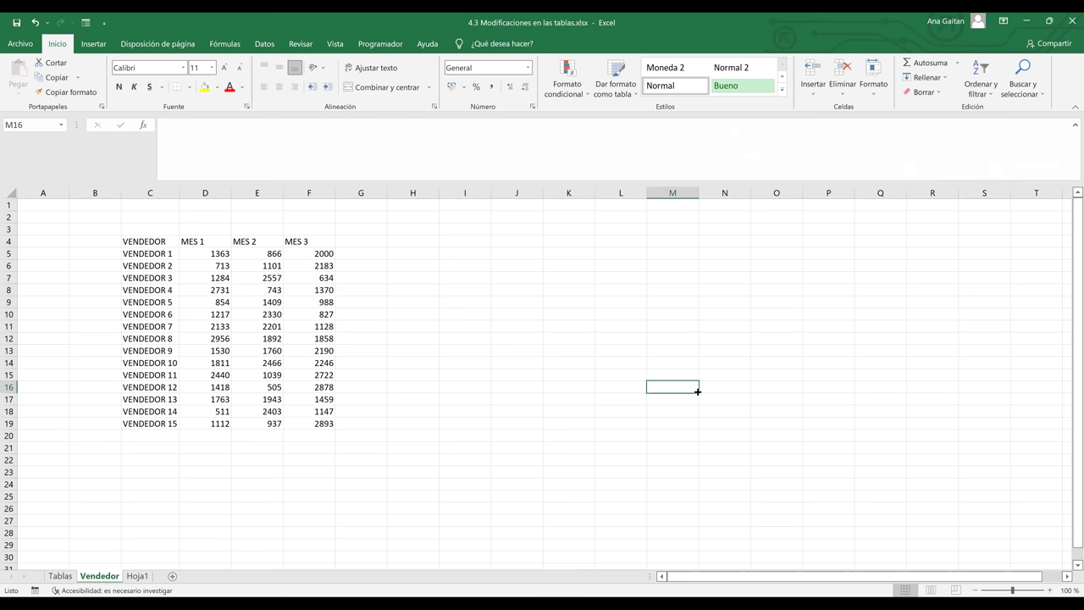
key(ctrl+l)
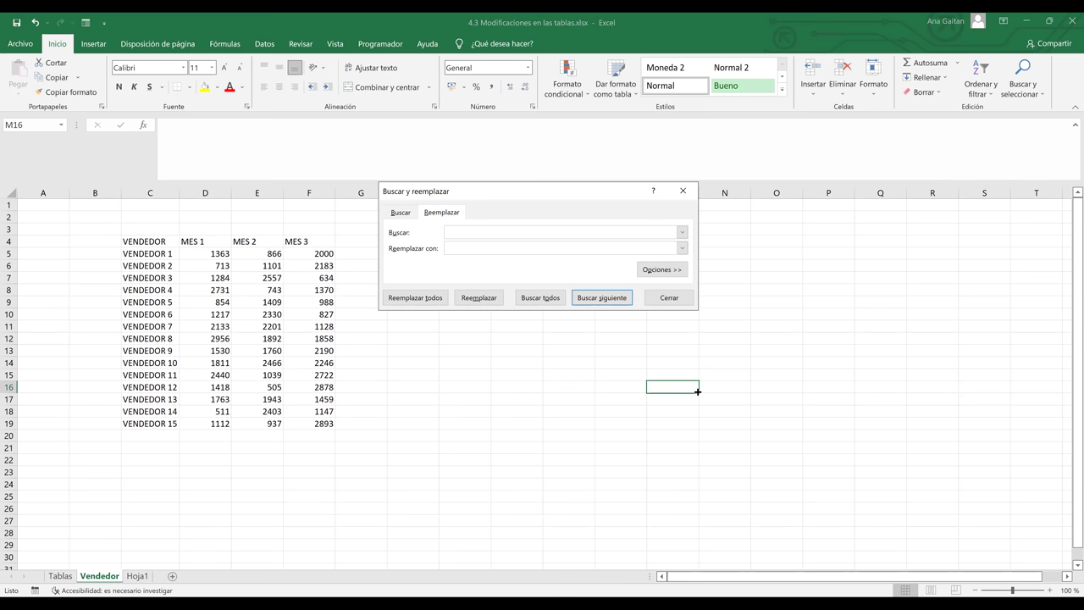
click(686, 190)
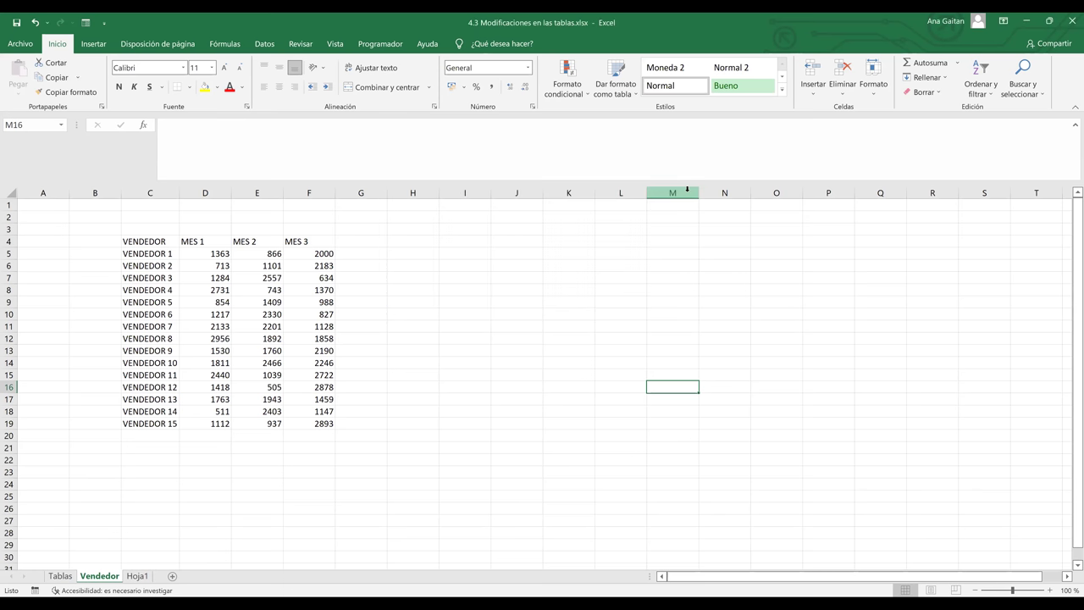
key(ctrl+t)
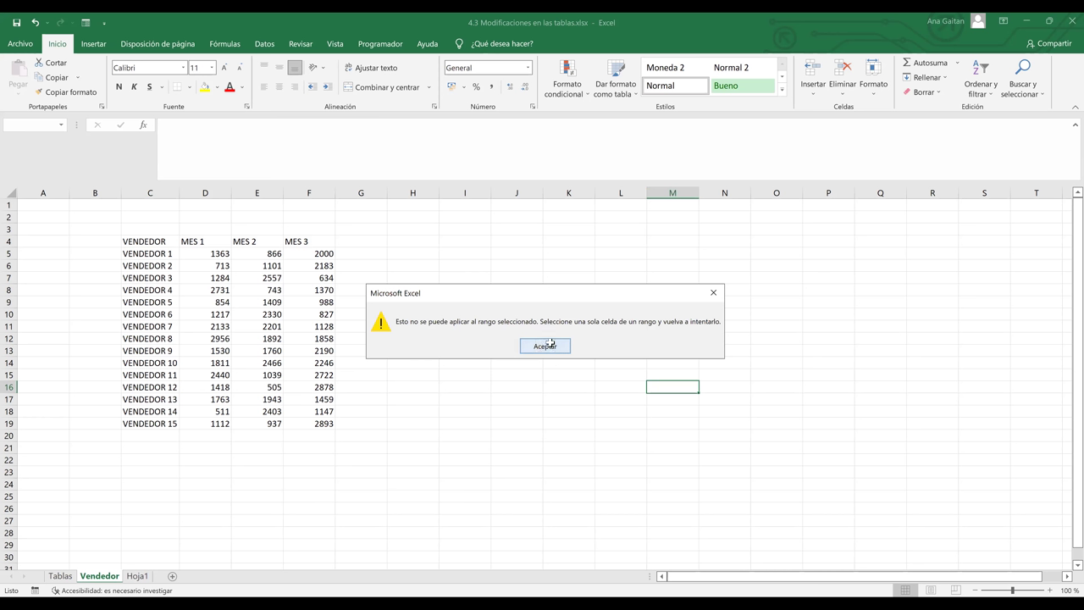
click(545, 345)
key(ctrl+l)
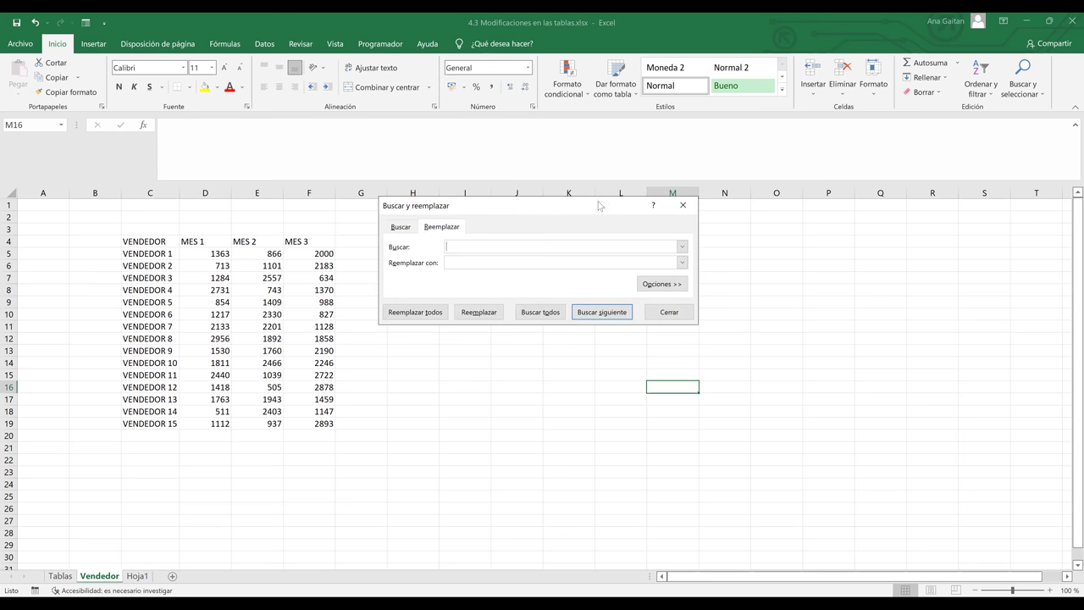
click(682, 206)
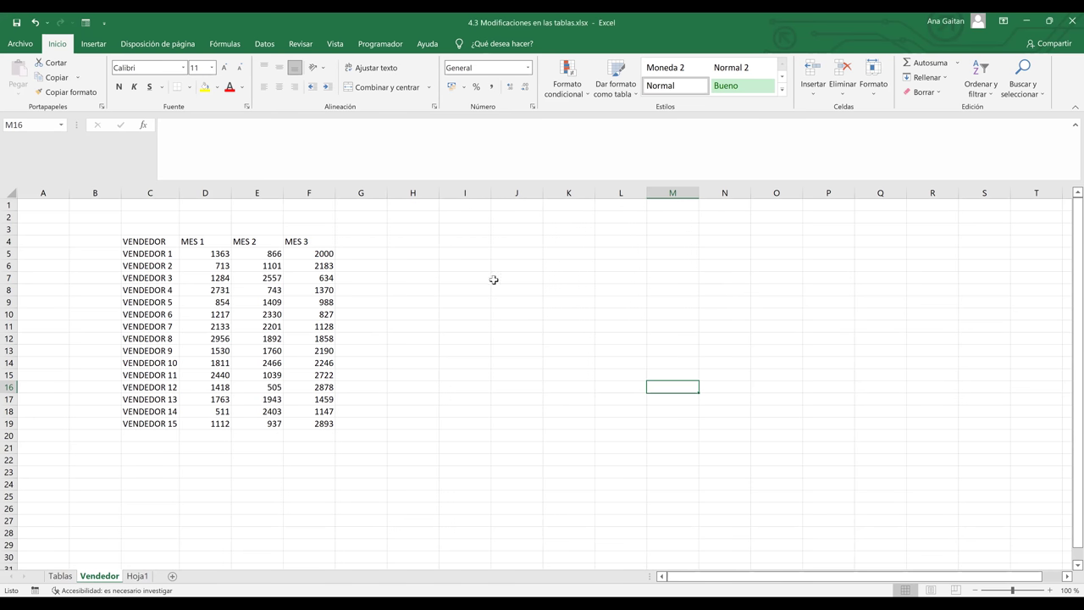
Select the seller data C4:F19 and add filter buttons to its VENDEDOR and MES 1 to MES 3 headers
click(212, 316)
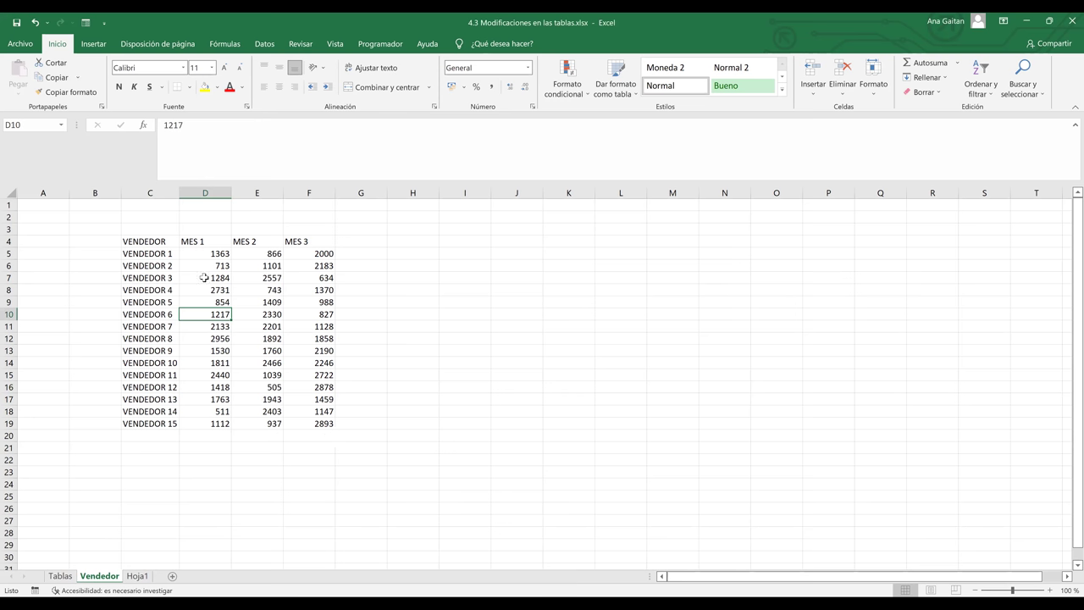
click(153, 242)
drag(279, 348, 315, 424)
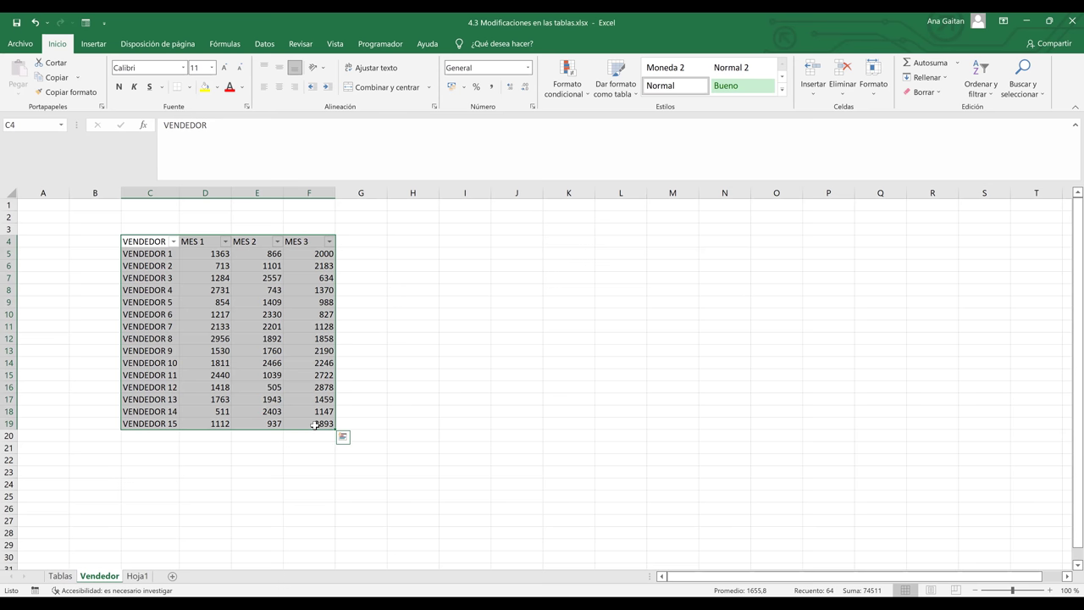
Check cells inside and outside the filtered seller range for the presence of table design tools
click(447, 348)
click(271, 350)
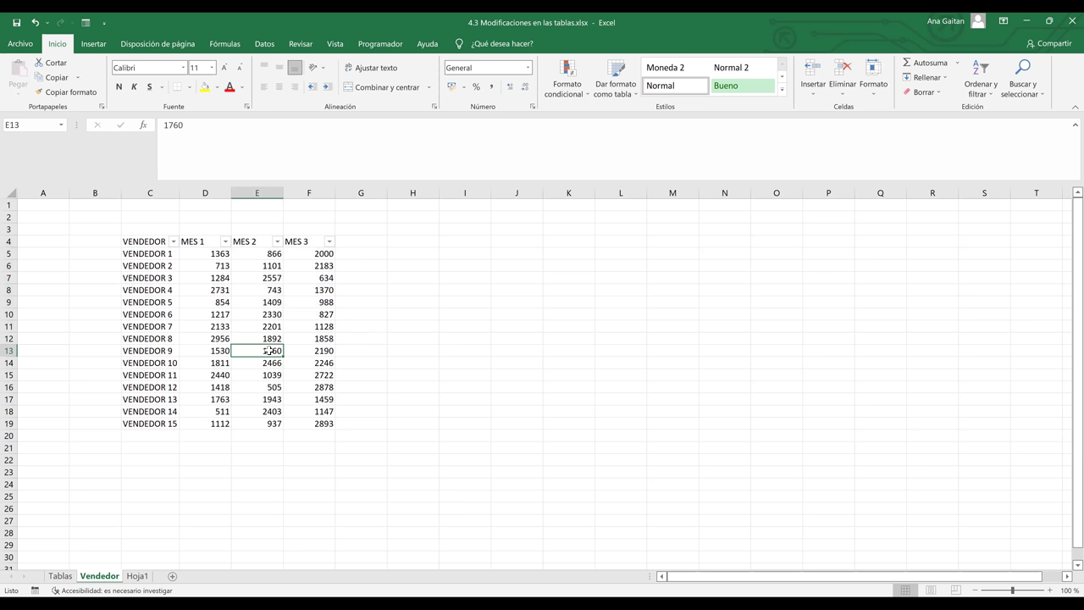
click(264, 315)
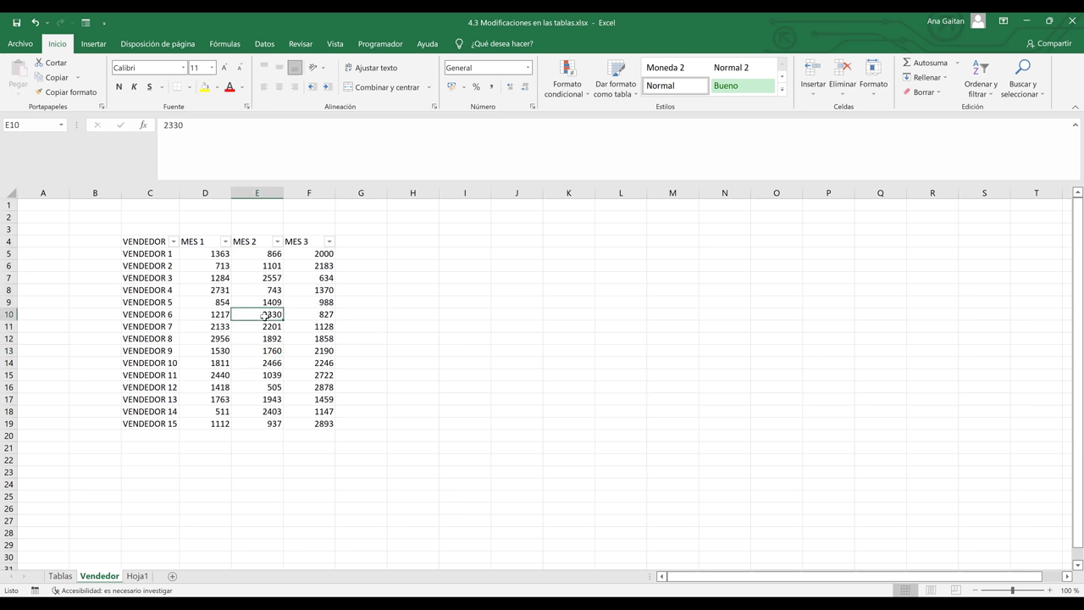
click(263, 267)
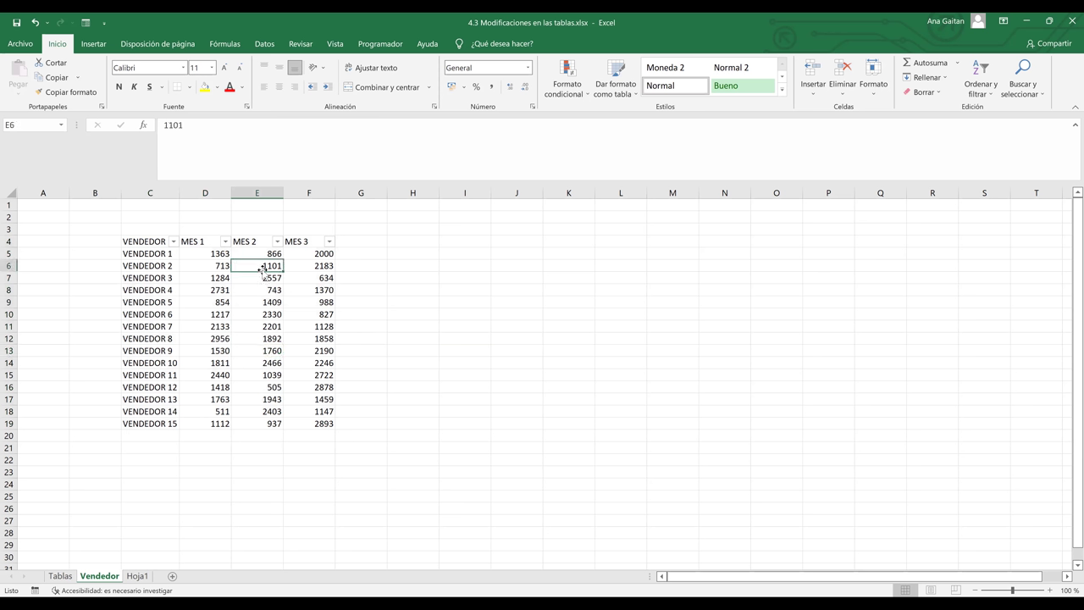
click(153, 266)
click(152, 301)
click(157, 364)
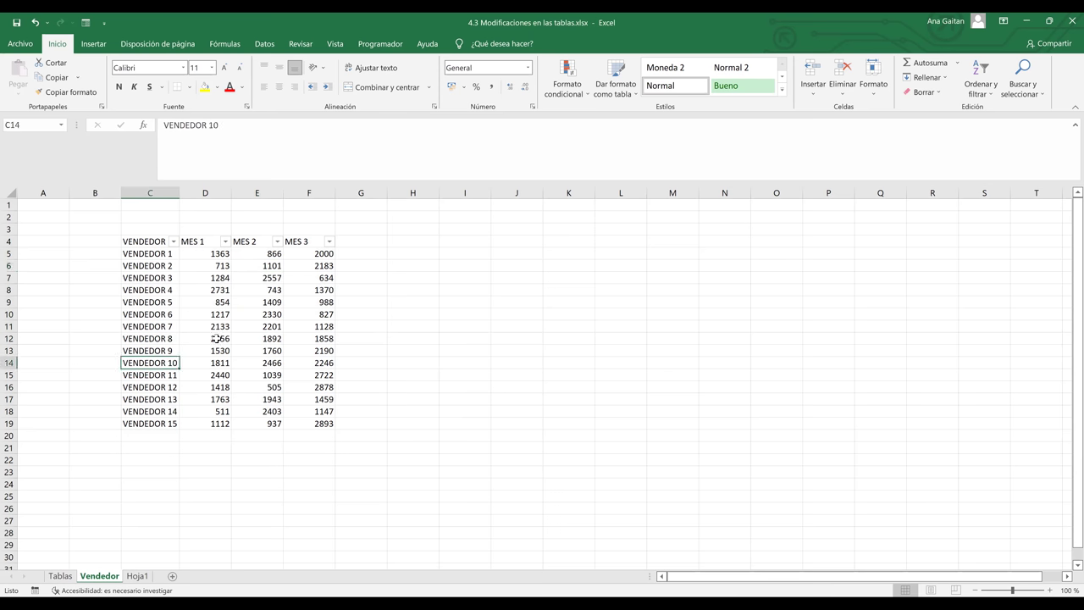
click(217, 339)
click(263, 329)
drag(305, 329, 446, 364)
click(446, 364)
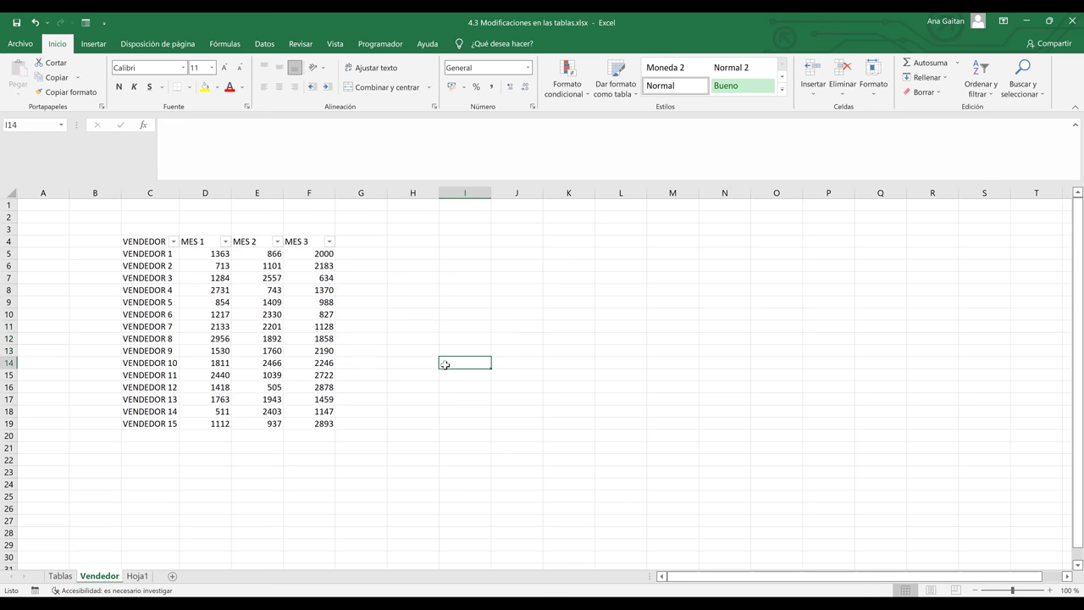
click(204, 299)
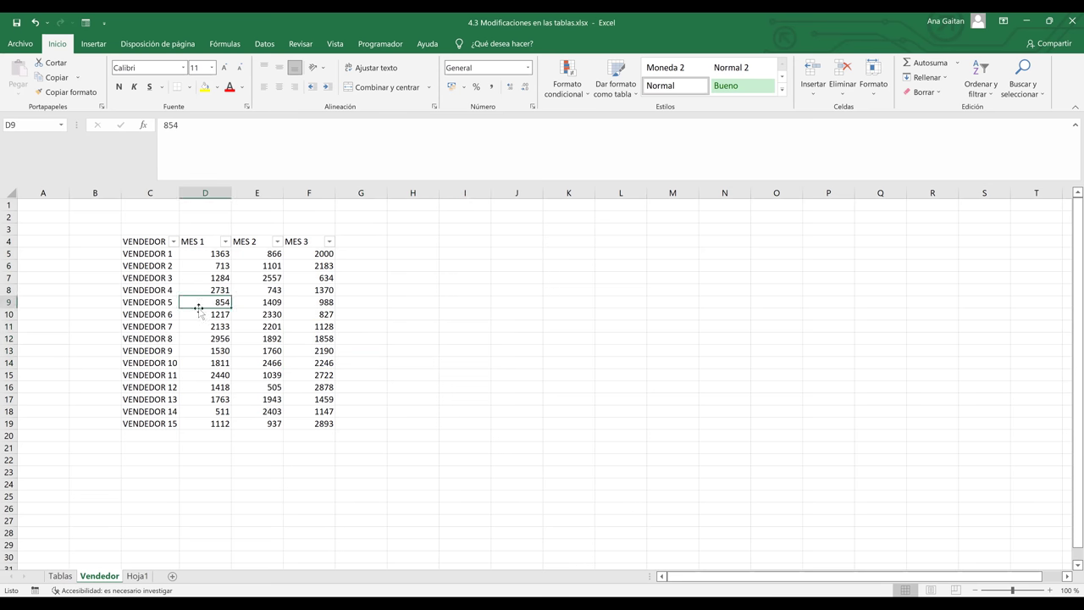
click(431, 324)
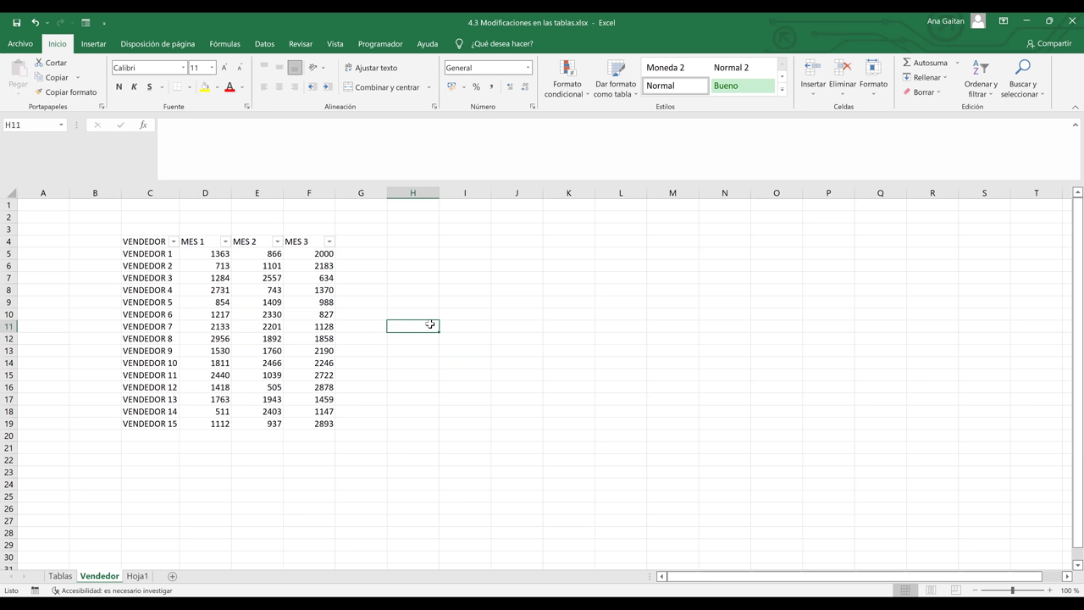
click(242, 348)
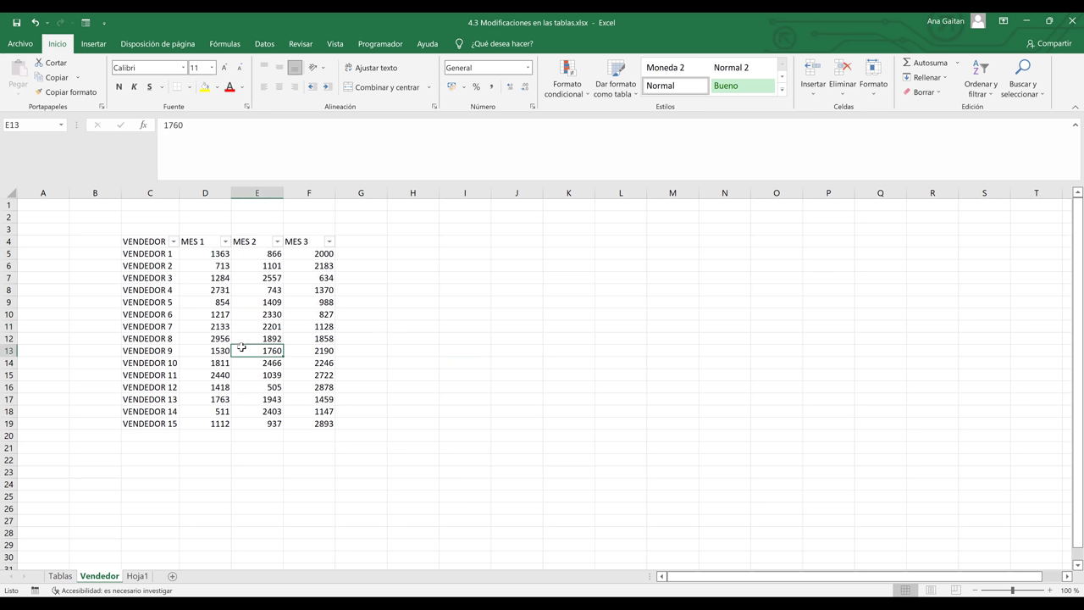
click(322, 372)
click(407, 376)
click(218, 401)
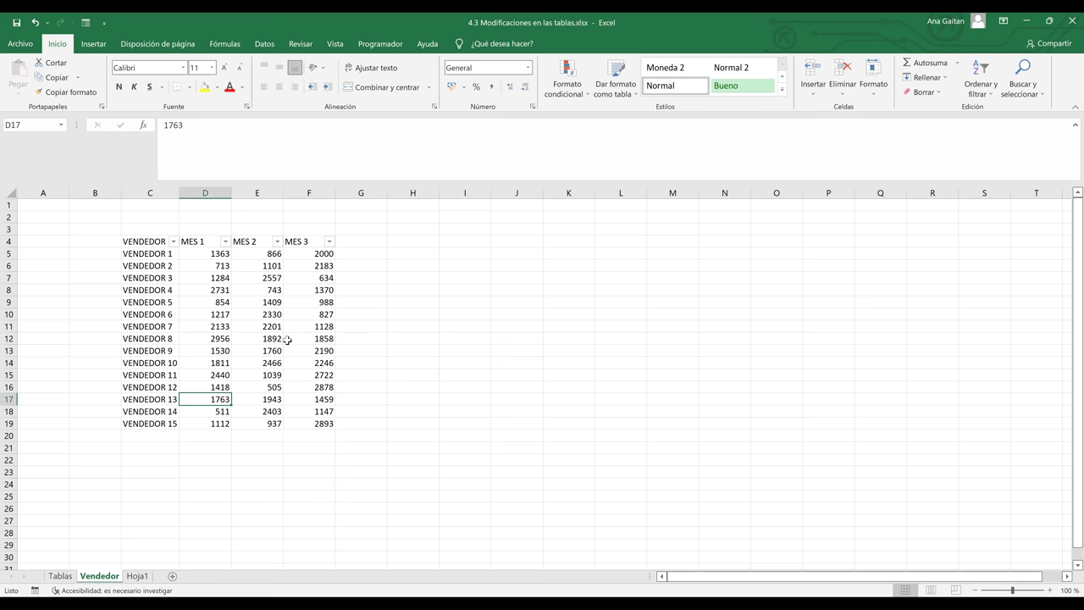
Undo the filter buttons and convert C4:F19 into a table with headers, leaving an empty cell selected
key(ctrl+z)
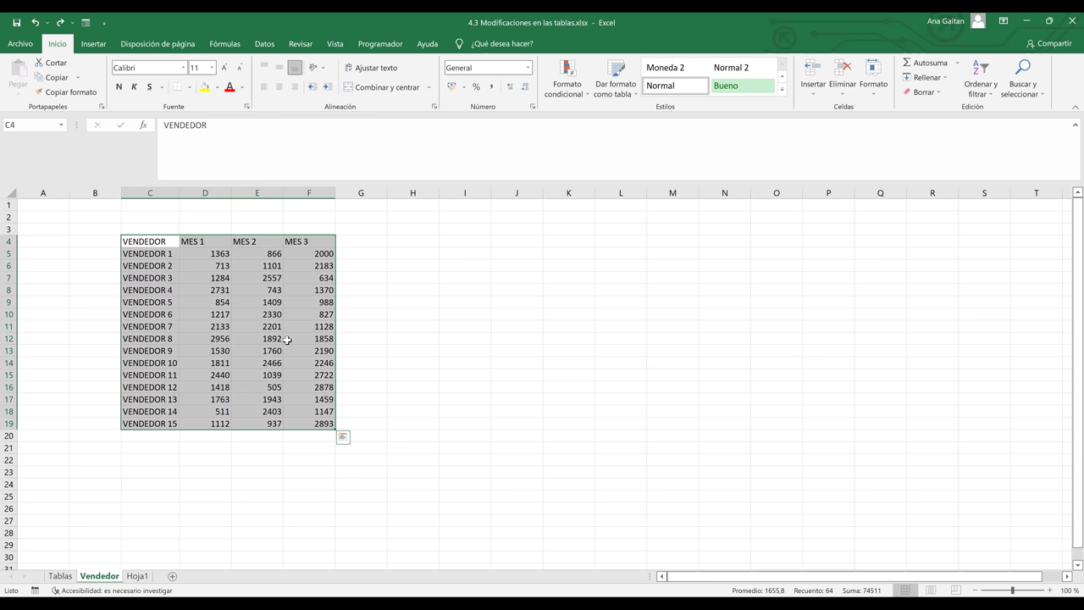
key(ctrl+t)
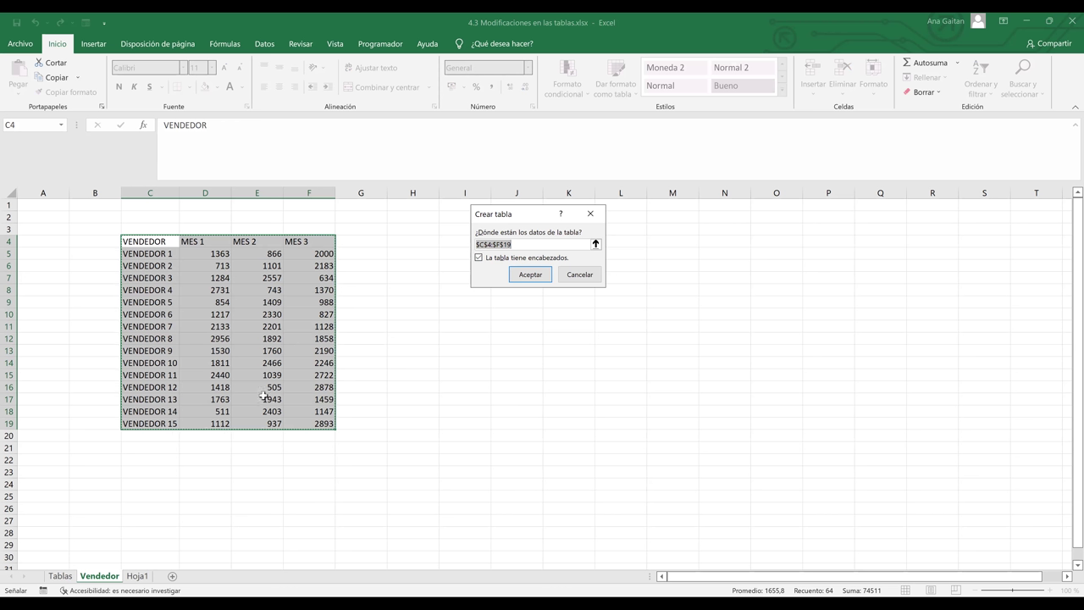
click(542, 276)
click(540, 275)
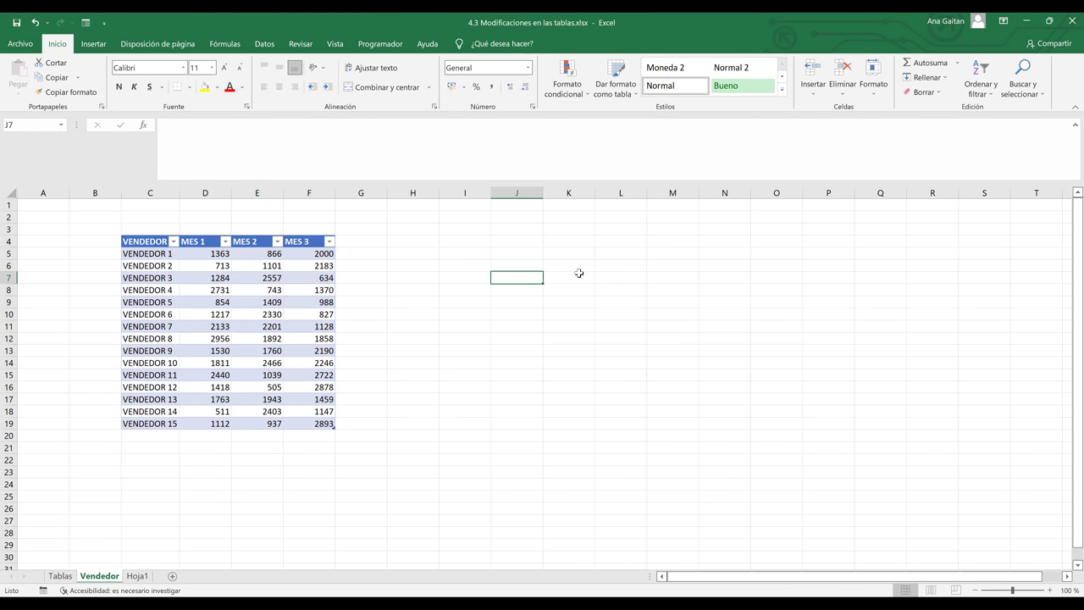
click(611, 276)
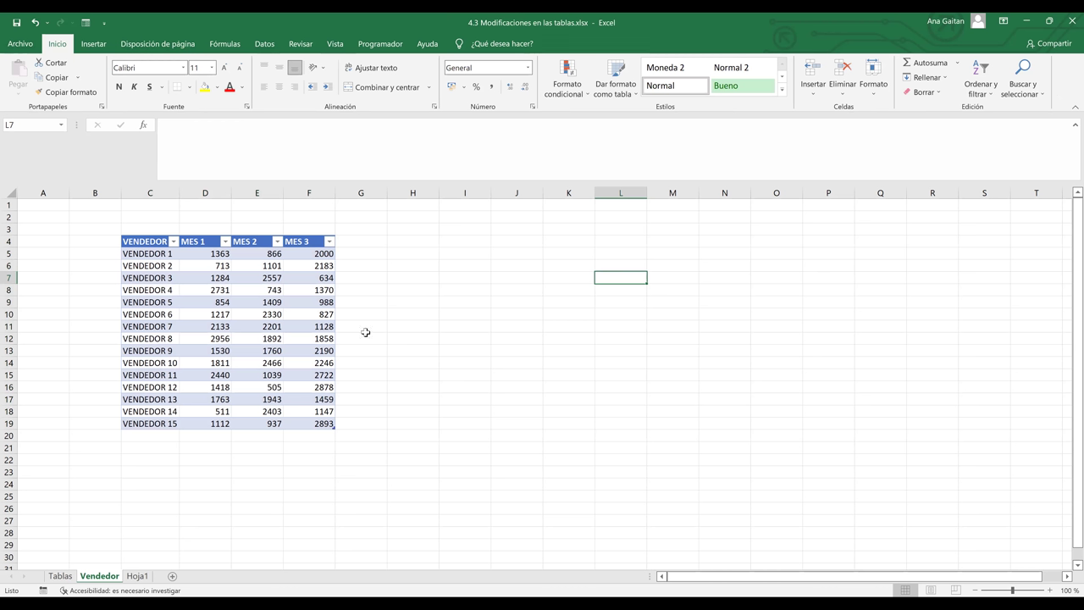
Add a total row to the seller table and hide its header filter buttons
click(266, 315)
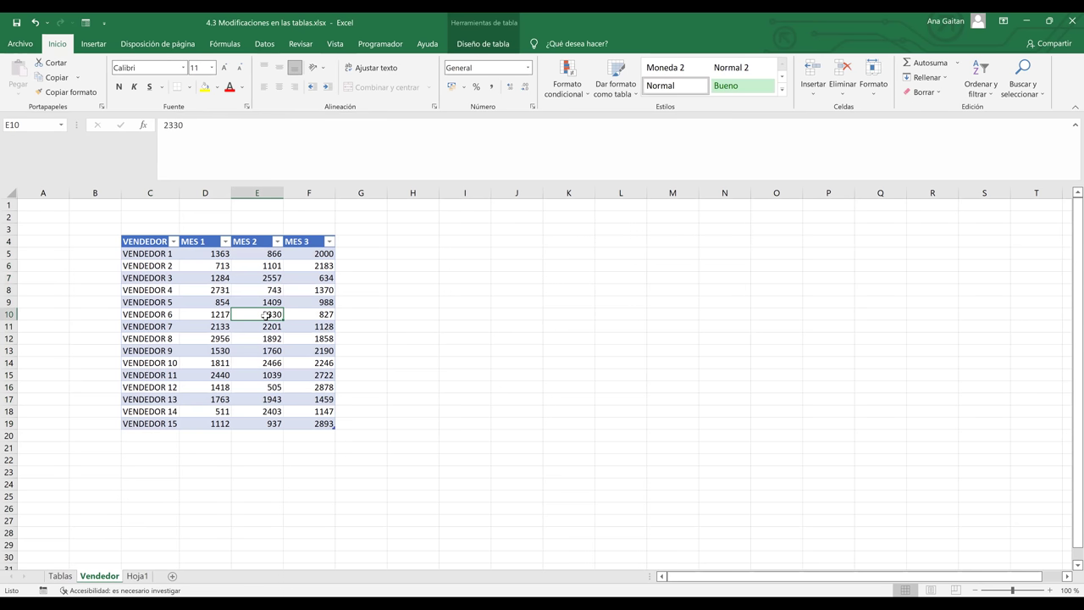
click(489, 50)
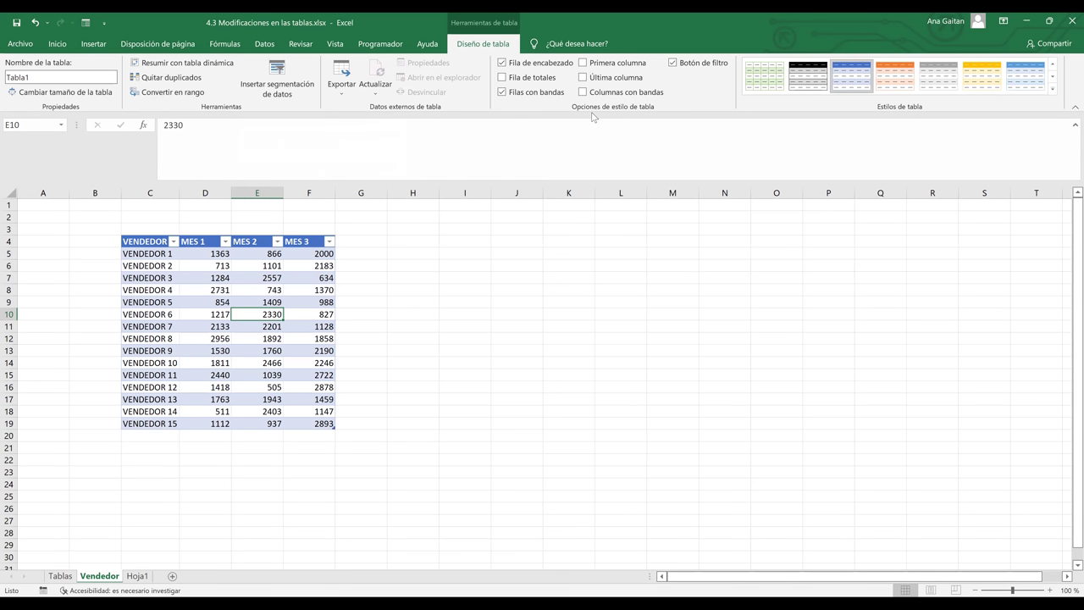
click(502, 78)
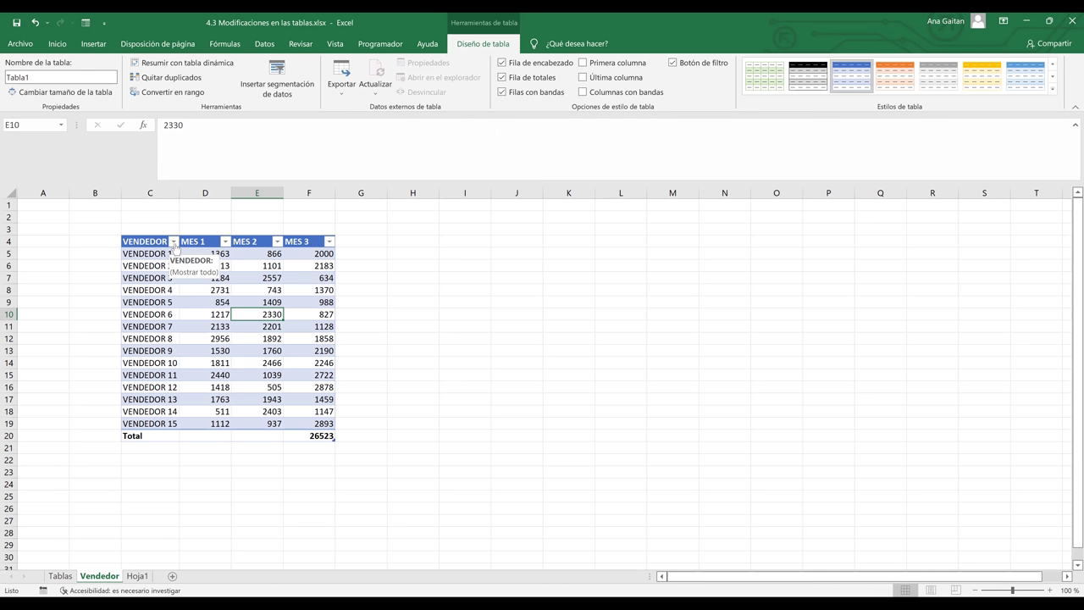
click(673, 62)
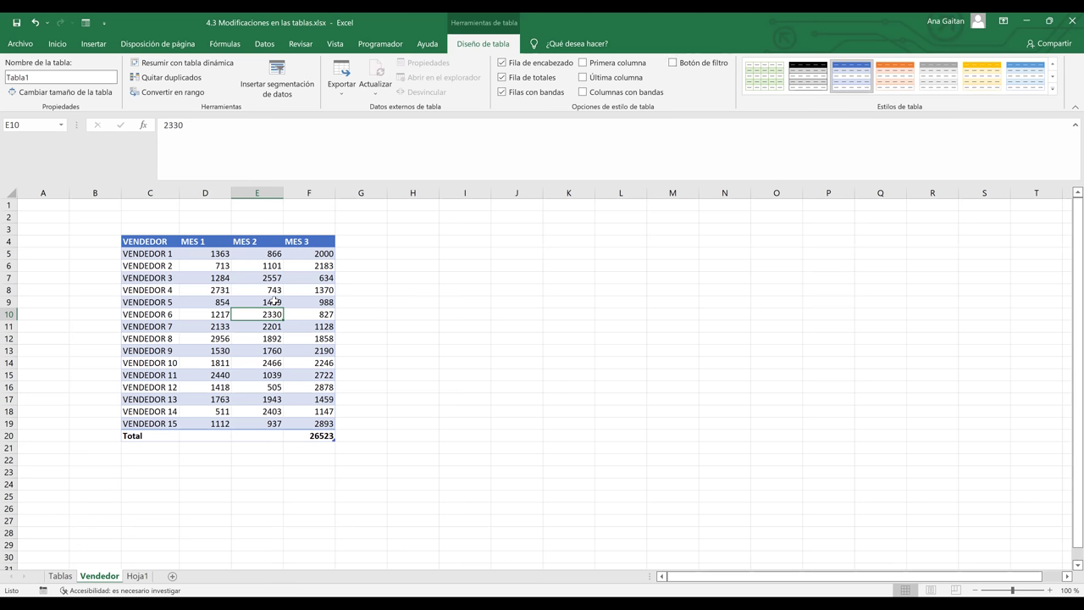
key(Right)
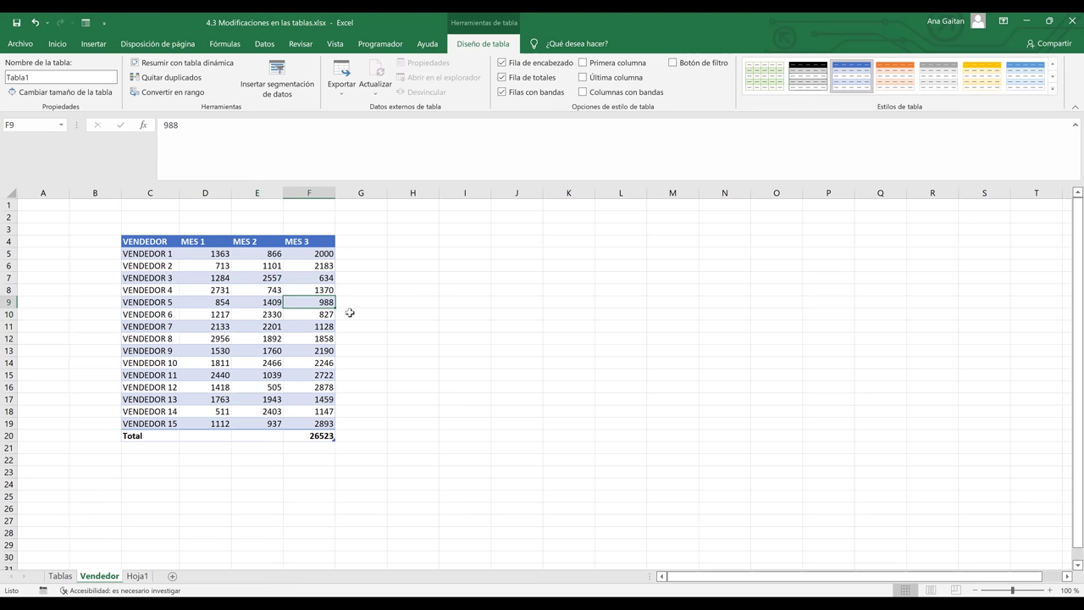
key(Right)
click(270, 322)
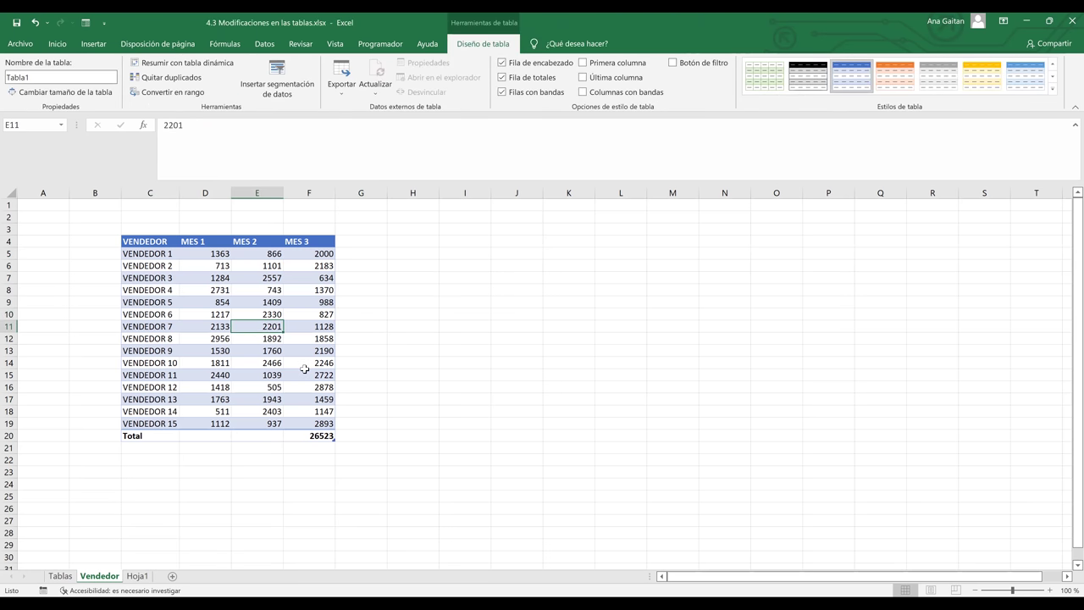
key(Right)
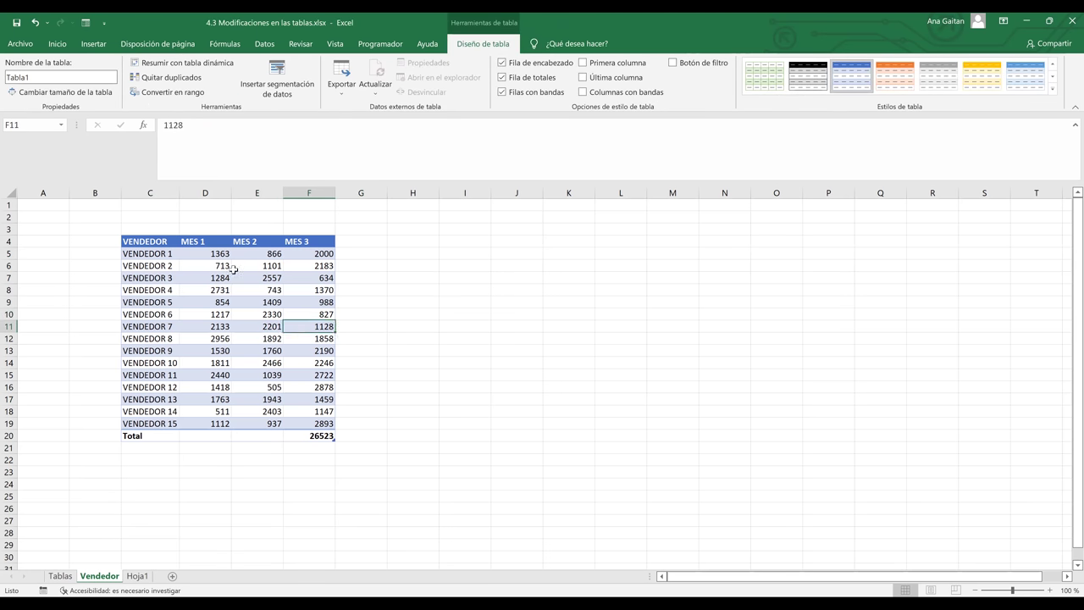
click(244, 267)
click(164, 253)
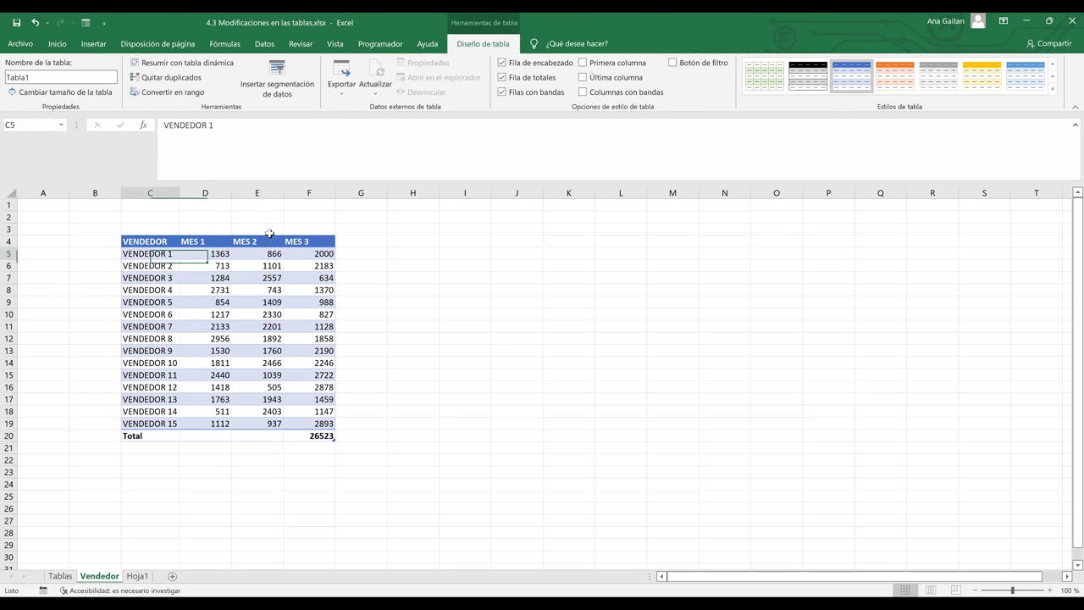
Restore the seller table's filter buttons and remove its total row, then select a MES 3 cell inside the table
click(674, 63)
click(502, 78)
click(547, 277)
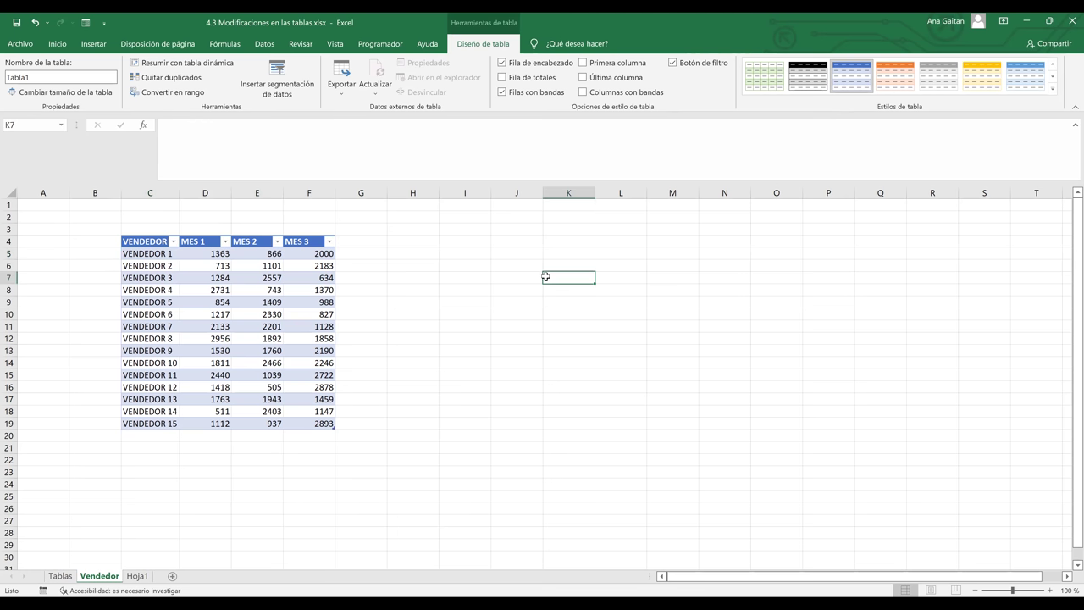
click(319, 301)
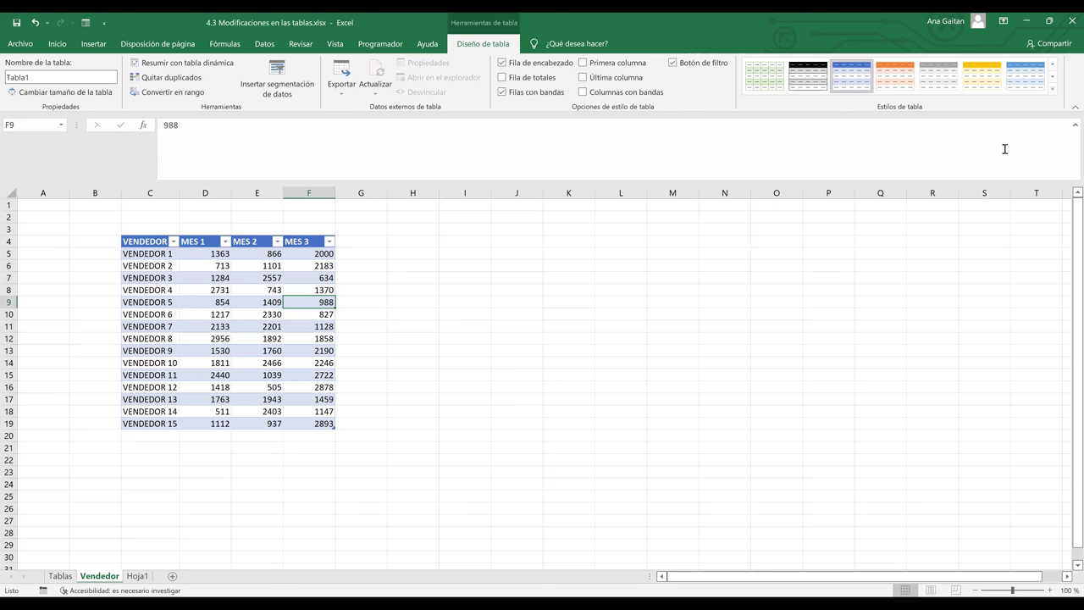
Apply the light blue table style with a solid blue header row to the seller table
click(1053, 89)
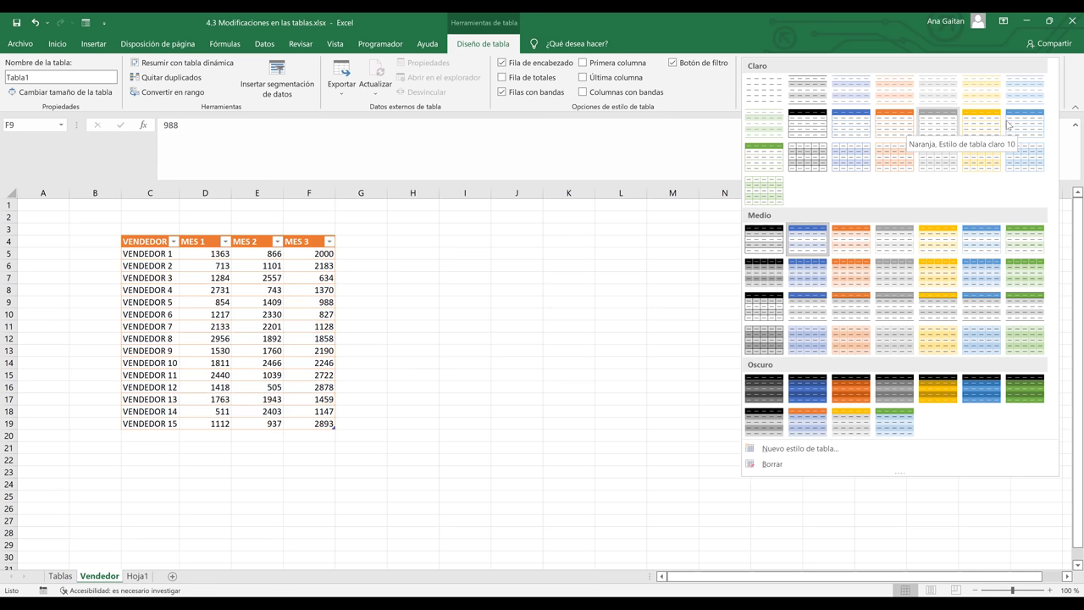
click(846, 120)
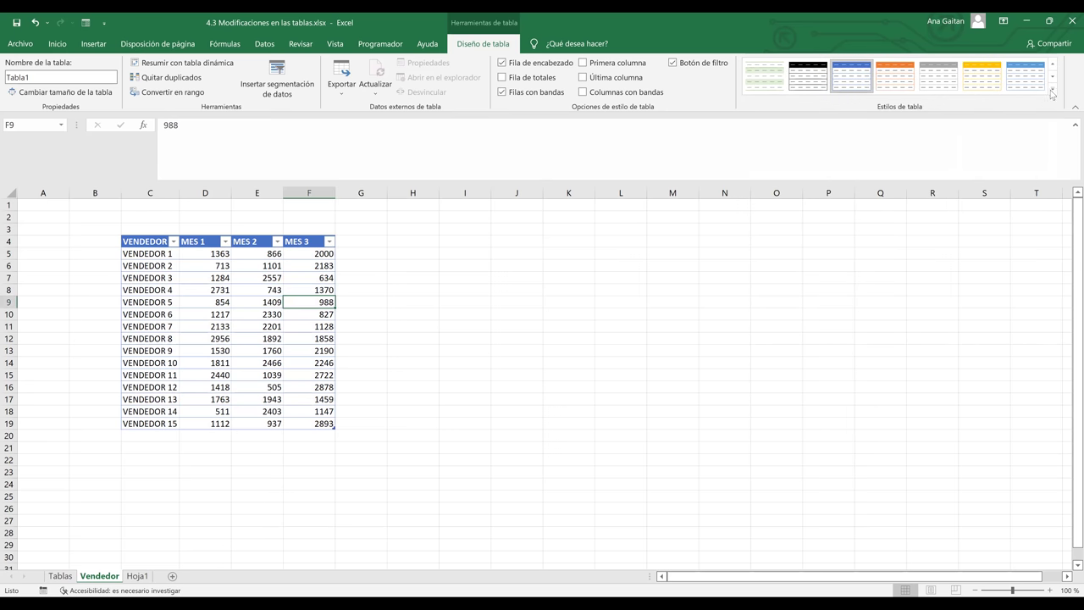
Start a new custom table style and name it estilobasico
click(1053, 89)
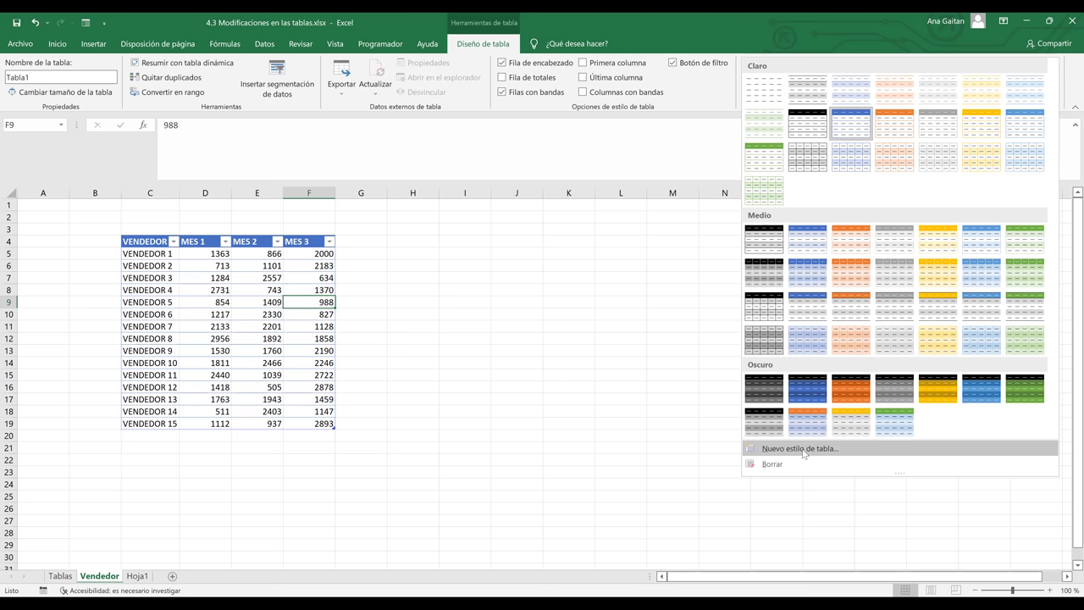
click(804, 454)
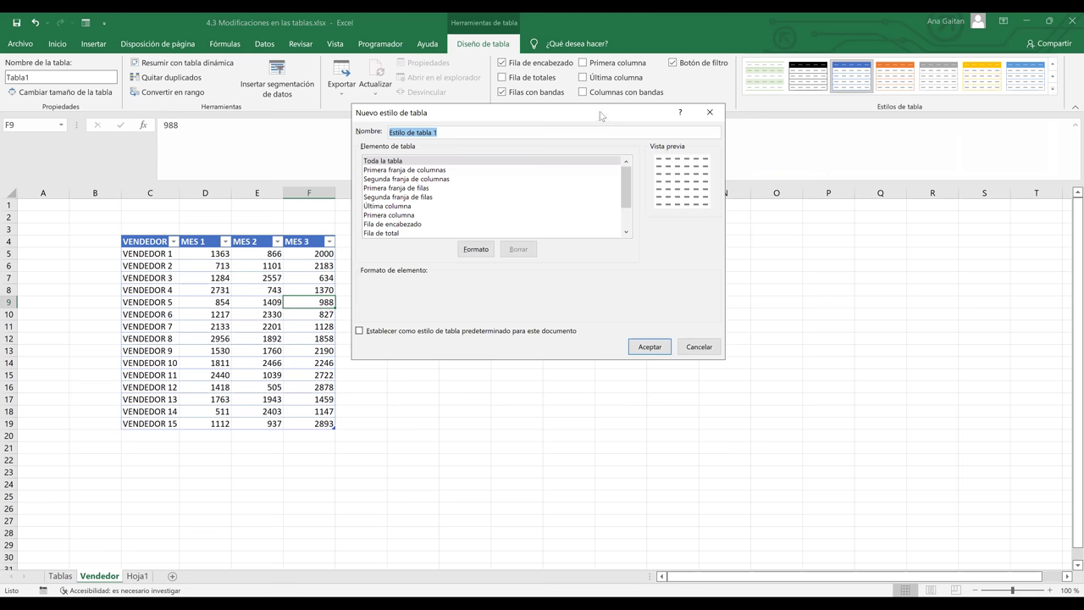
drag(600, 115, 724, 246)
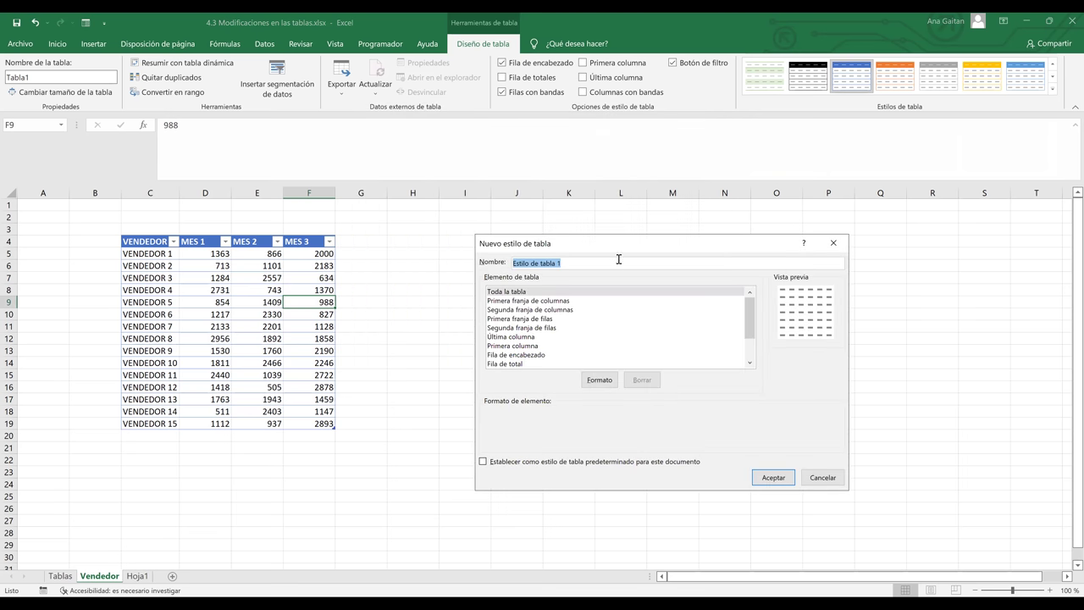
click(603, 265)
key(BackSpace)
key(BackSpace)
key(BackSpace)
key(BackSpace)
key(BackSpace)
key(BackSpace)
key(BackSpace)
key(BackSpace)
key(BackSpace)
key(BackSpace)
key(BackSpace)
key(BackSpace)
key(BackSpace)
text(estilobasico)
Examine the table elements the new style can format, from the whole table through column stripes, last and first column to the header row
click(524, 292)
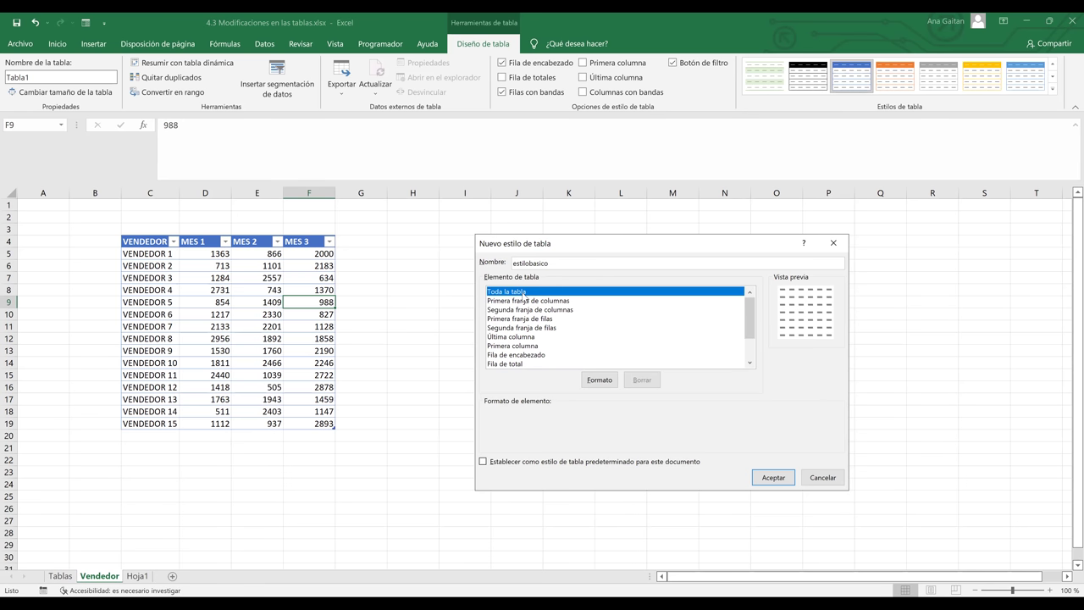
click(525, 302)
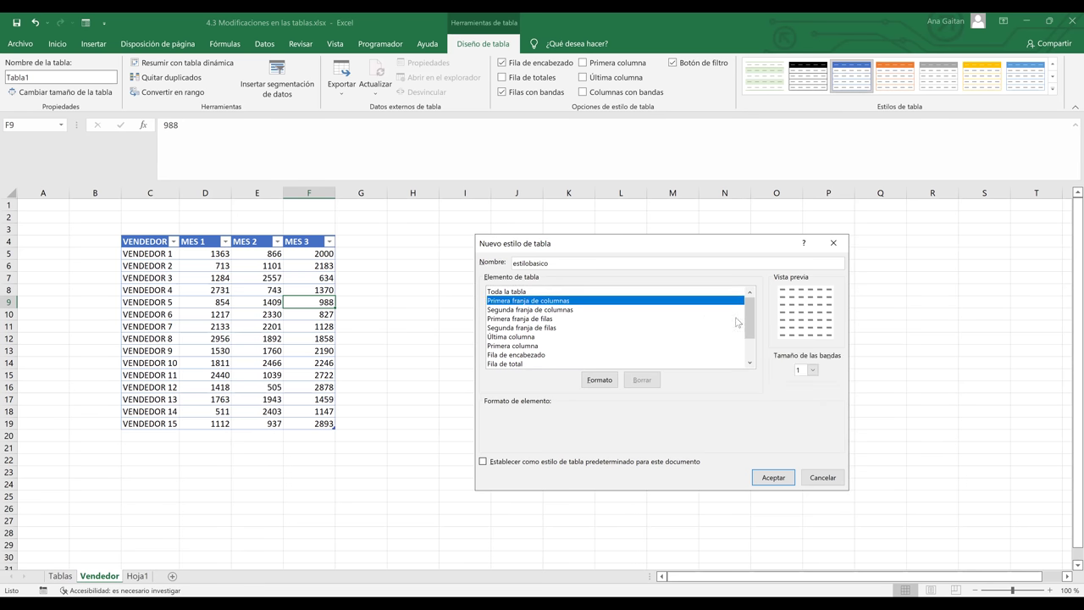
click(748, 356)
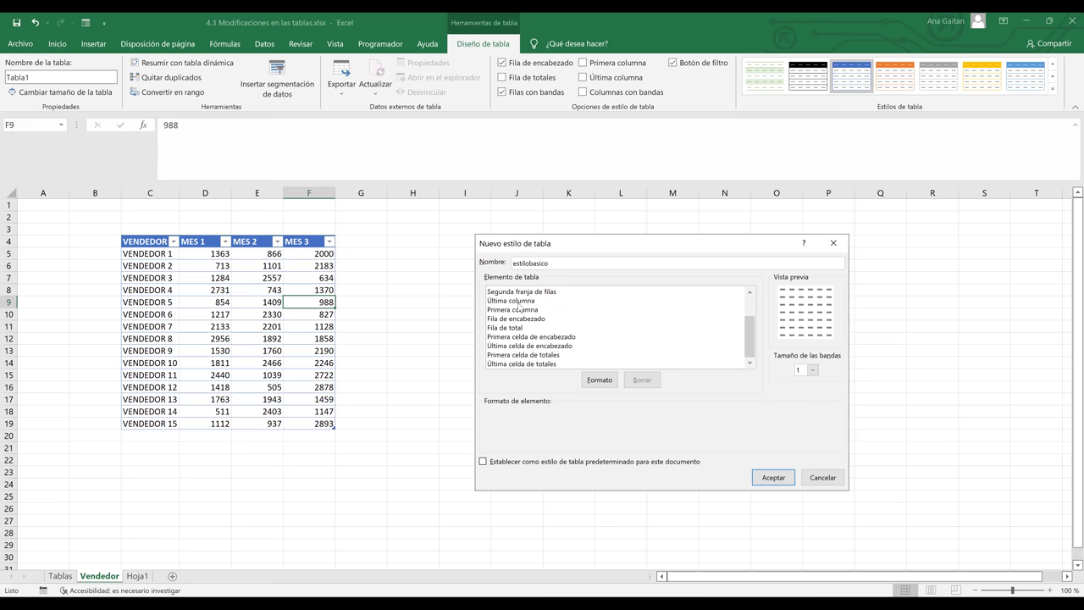
click(518, 301)
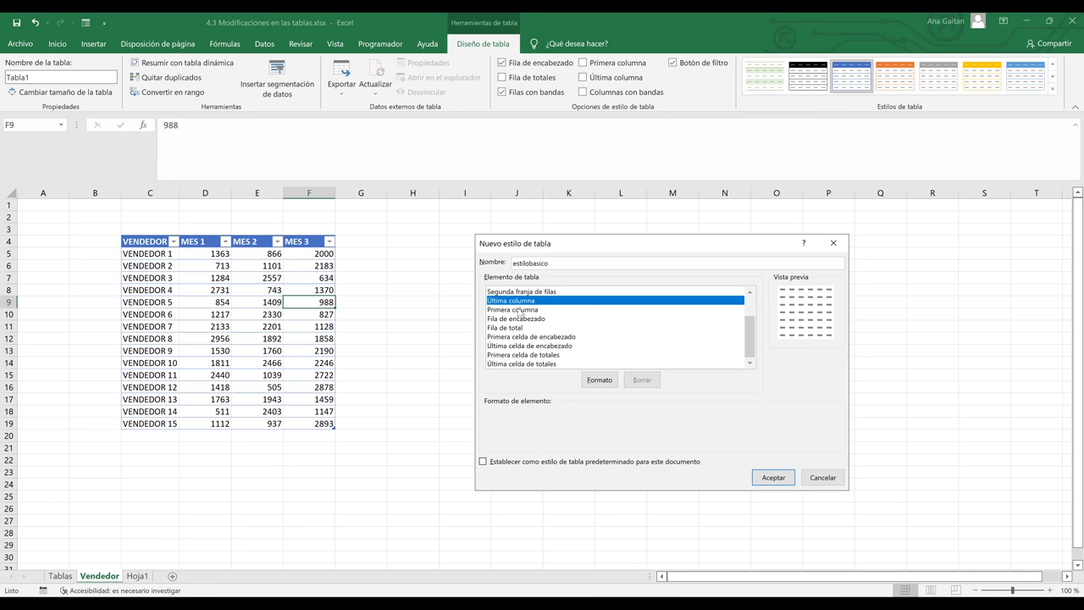
click(518, 310)
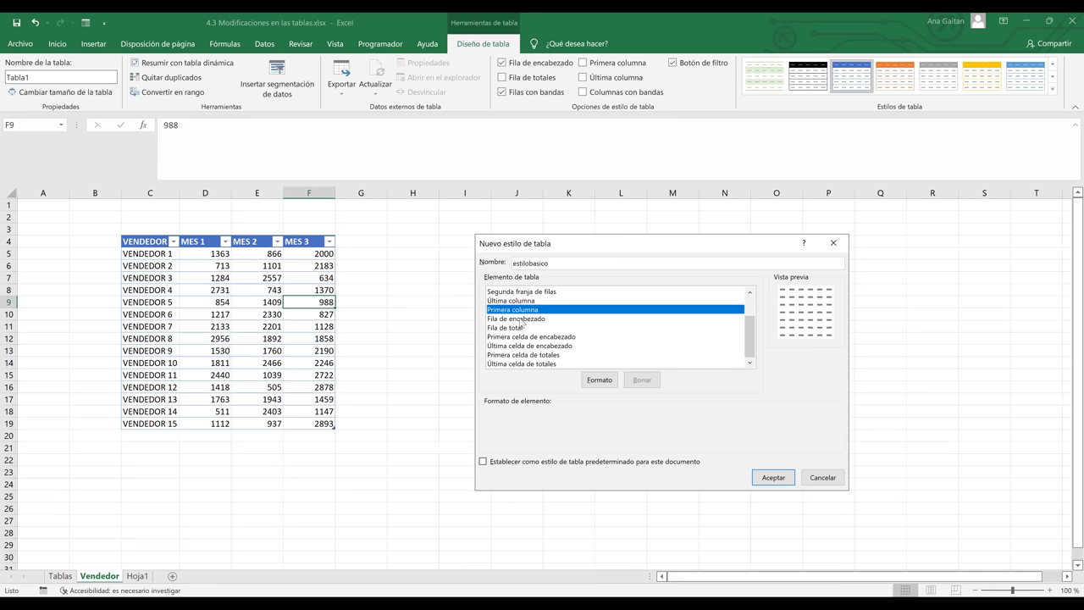
click(521, 319)
Set the font style of the new style's Fila de total element to Negrita
click(523, 328)
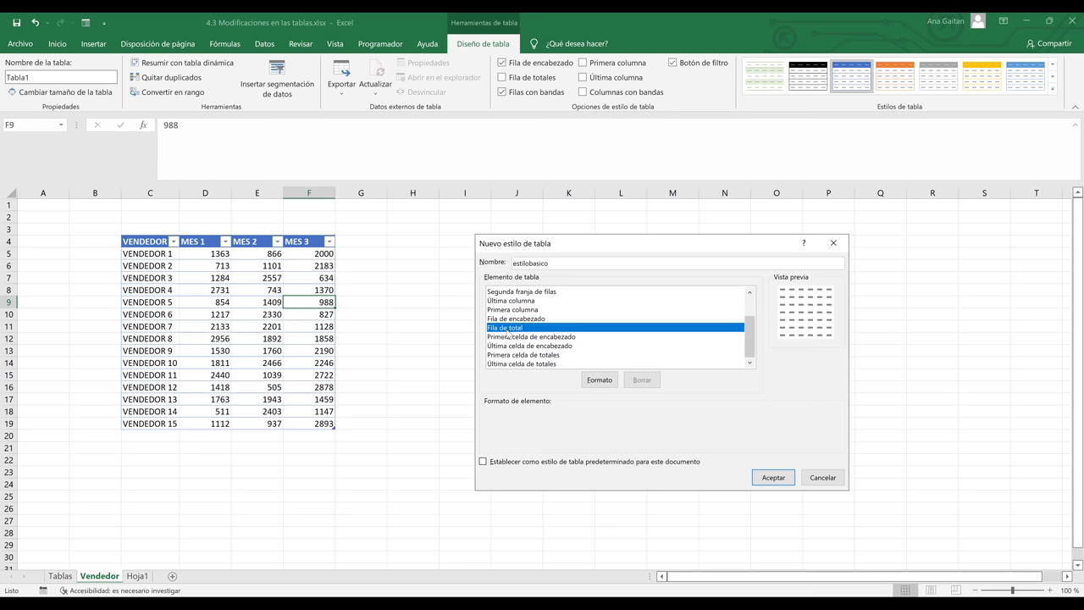
click(600, 380)
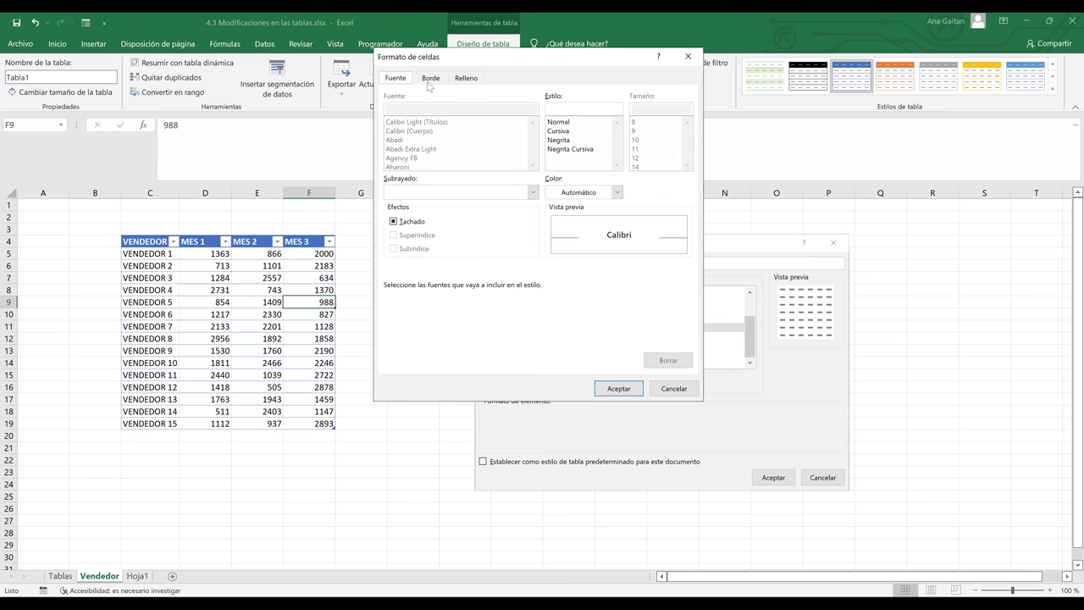
click(429, 81)
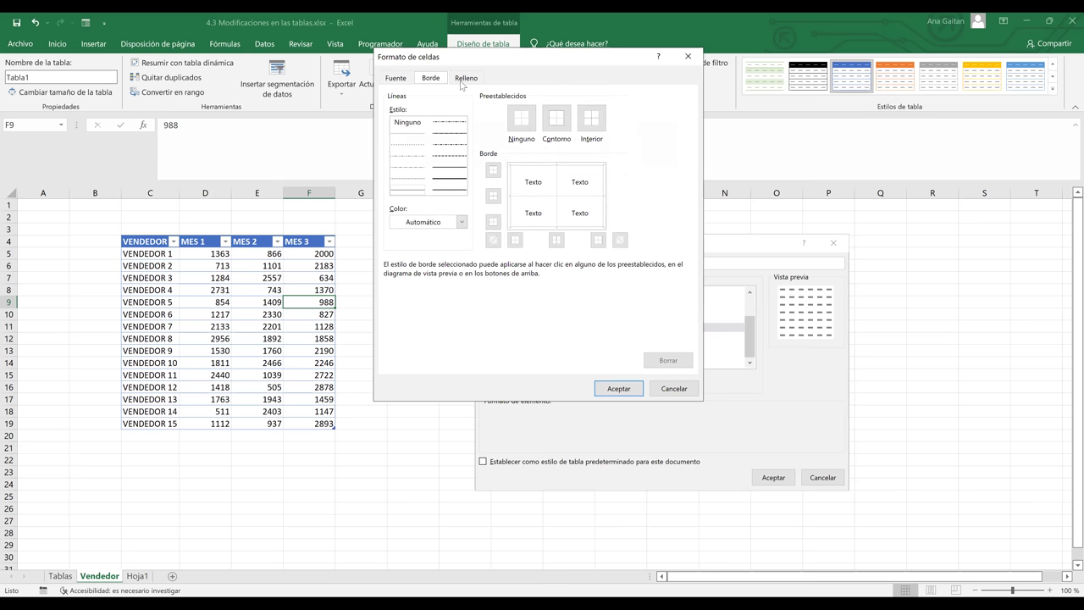
click(463, 81)
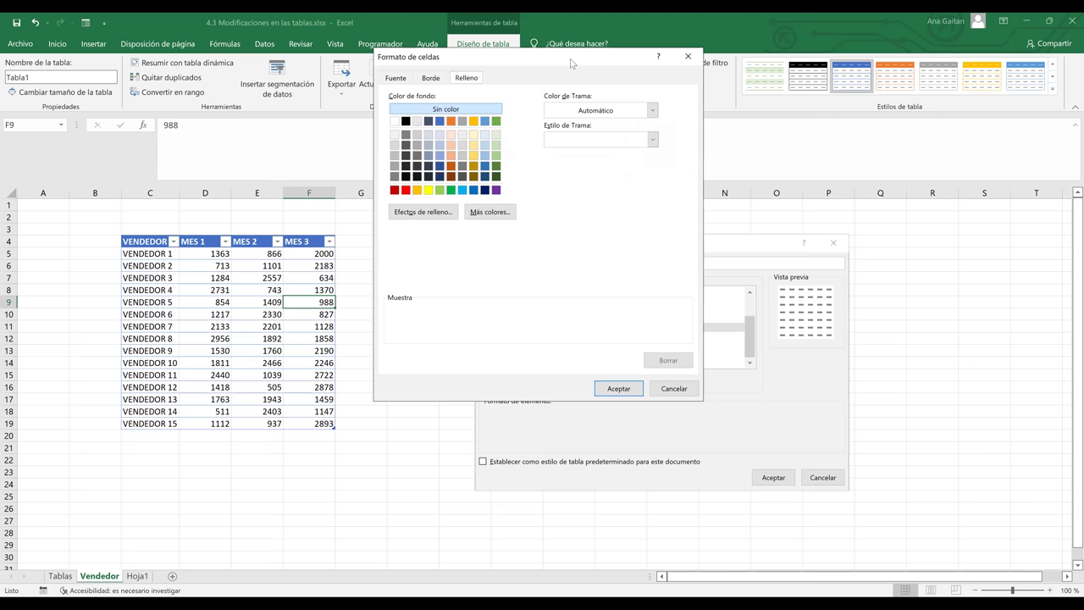
drag(571, 62, 765, 140)
click(597, 154)
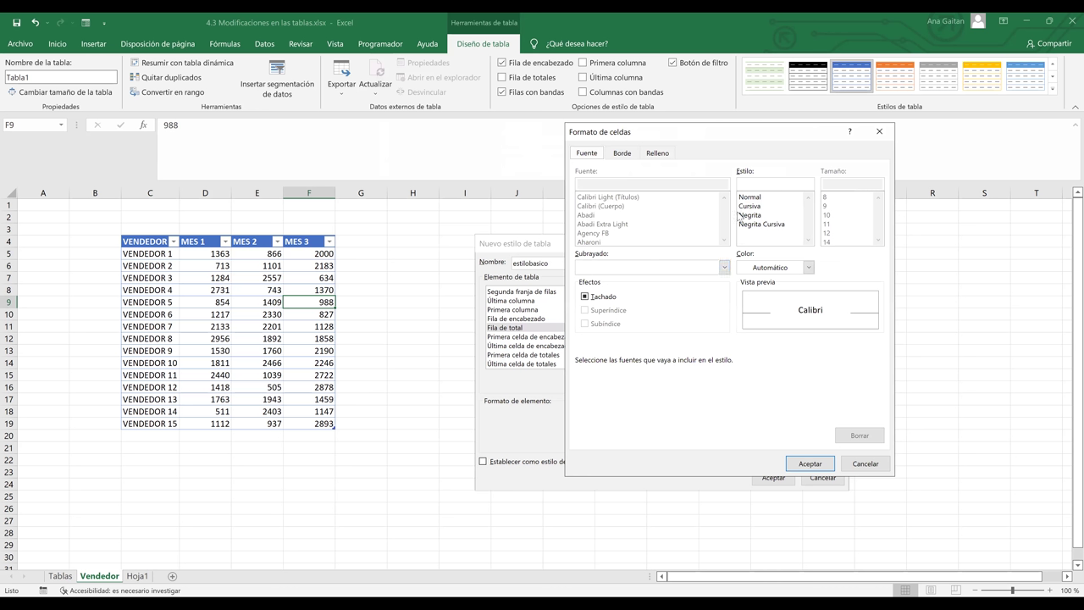
click(768, 208)
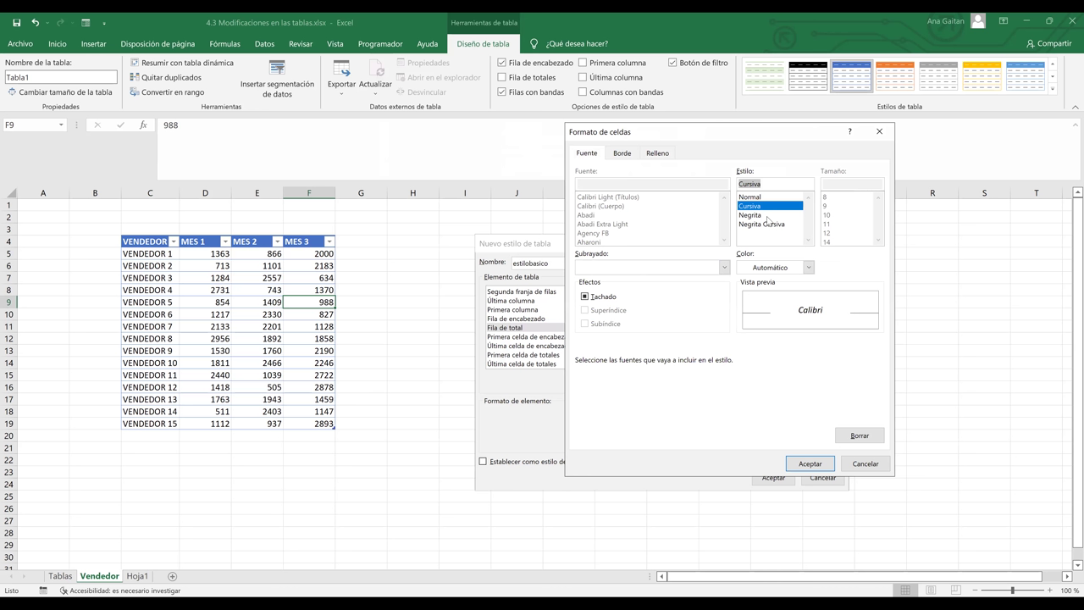
click(767, 217)
click(772, 226)
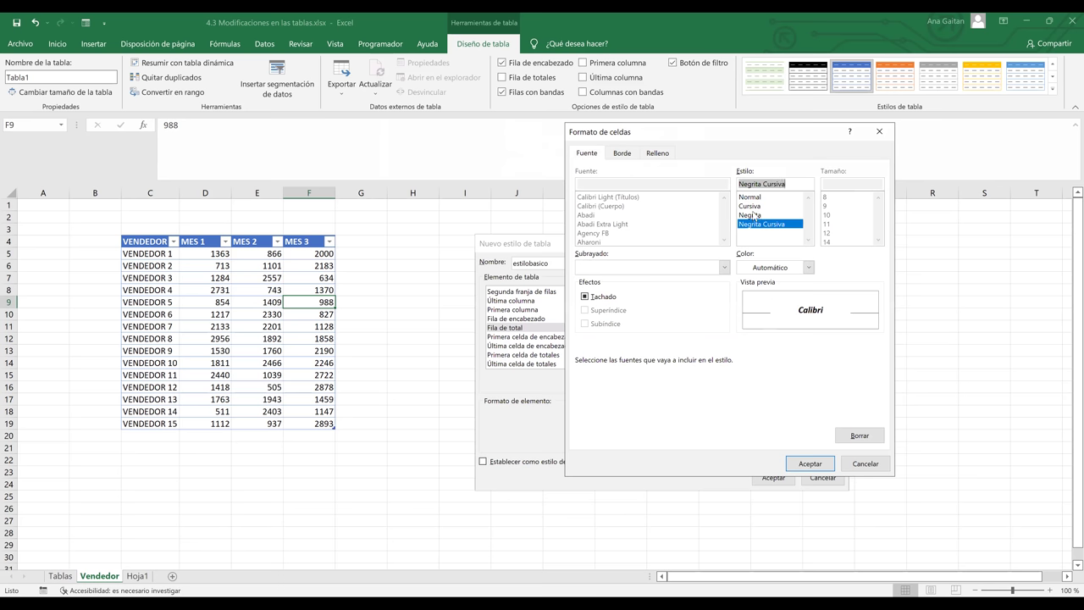
click(756, 215)
click(754, 209)
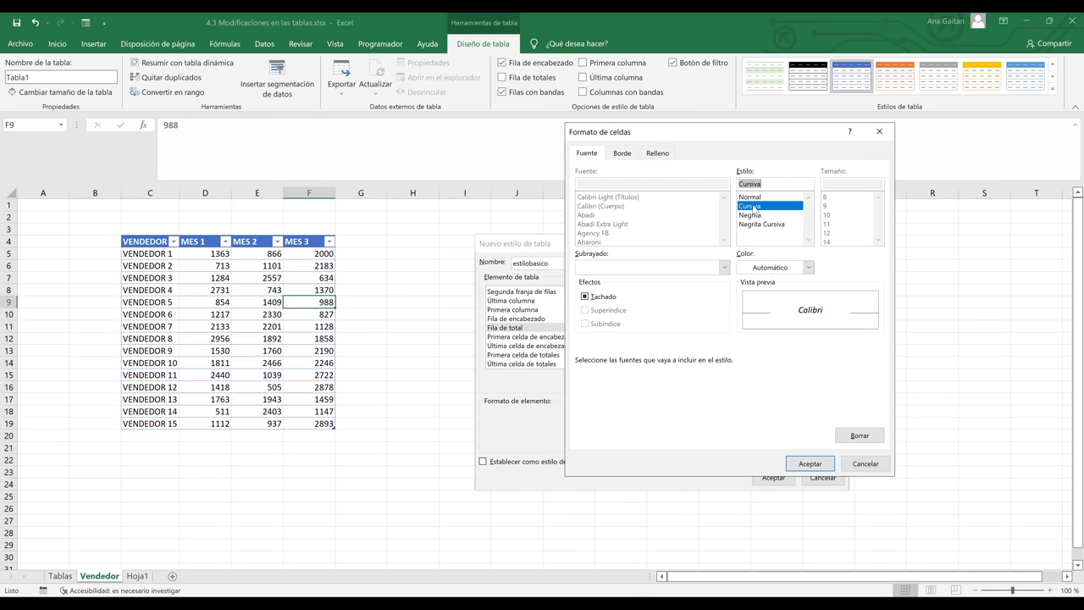
click(755, 216)
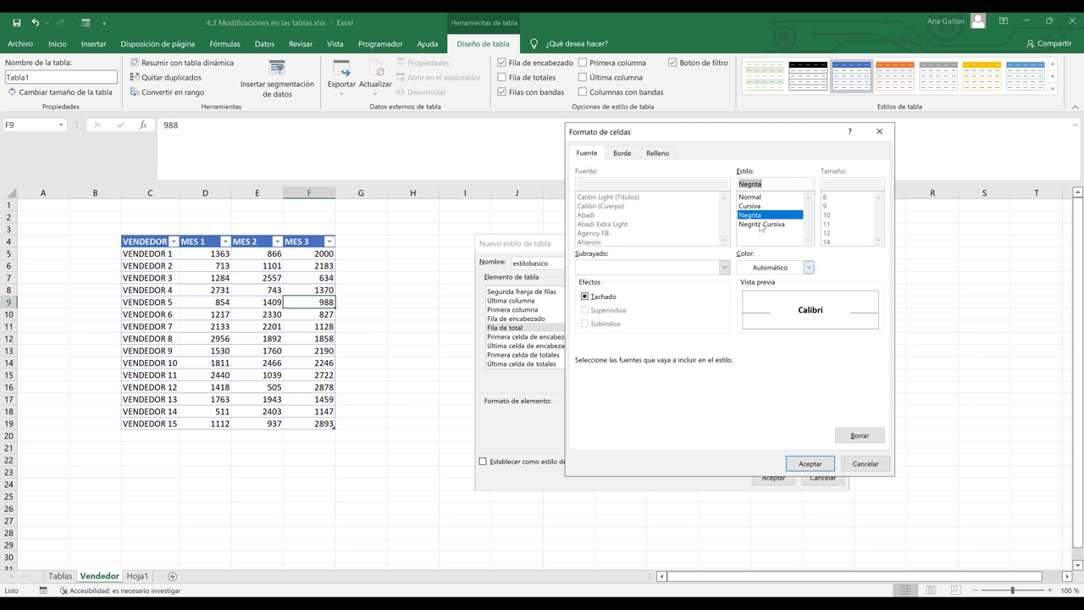
Give the style's total row a red outline border
click(622, 154)
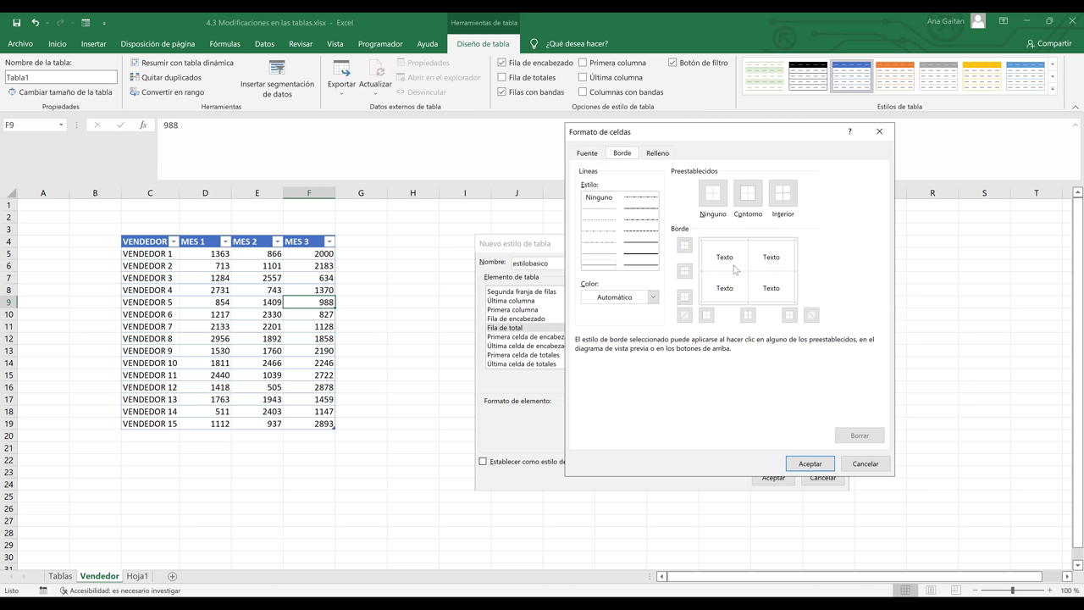
click(747, 314)
click(745, 202)
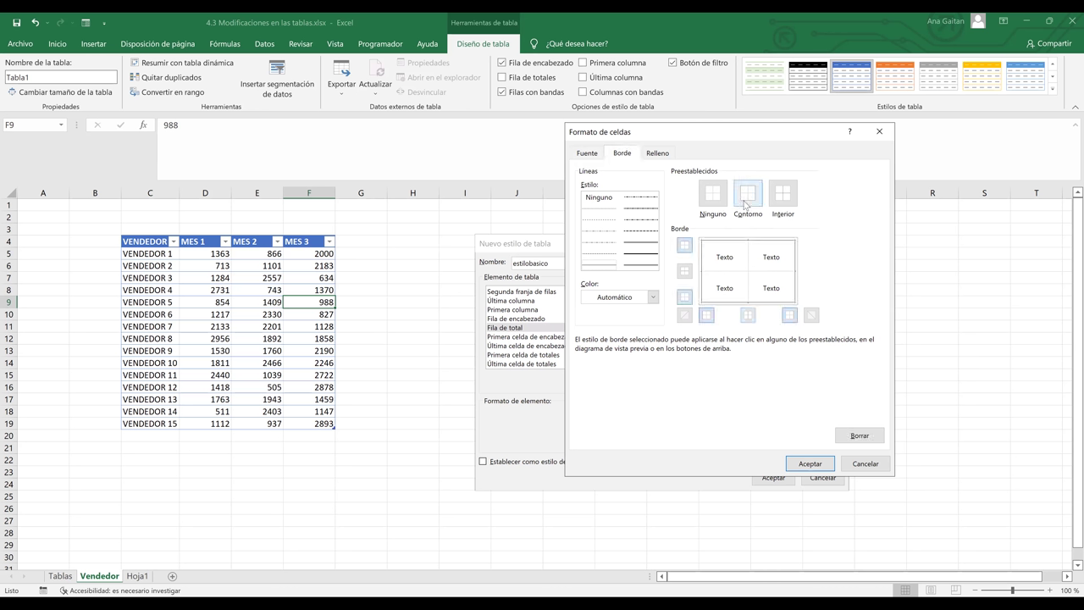
click(628, 253)
click(646, 269)
click(651, 297)
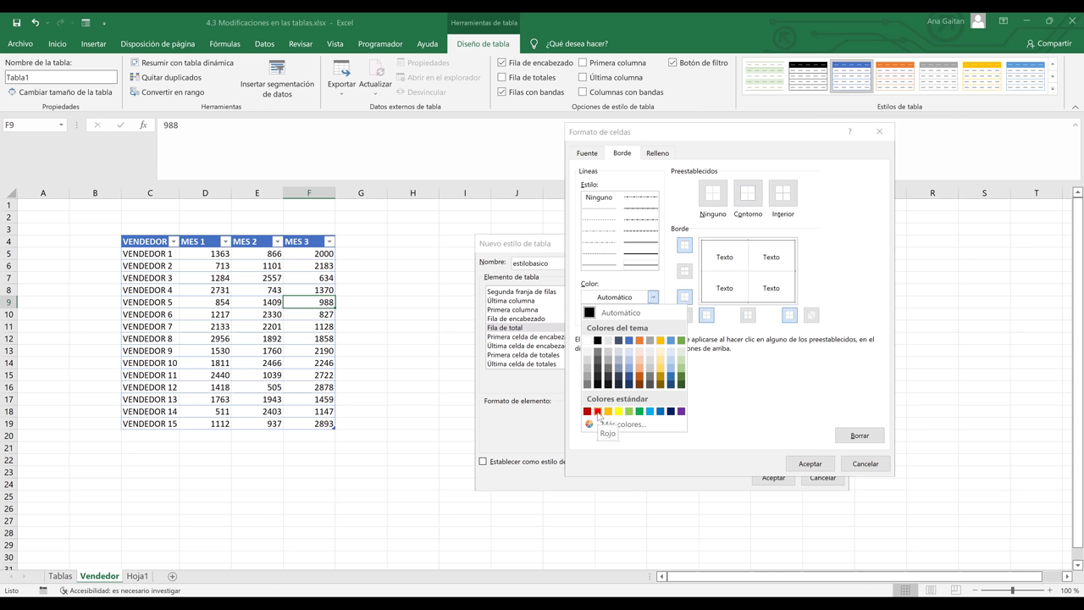
click(597, 411)
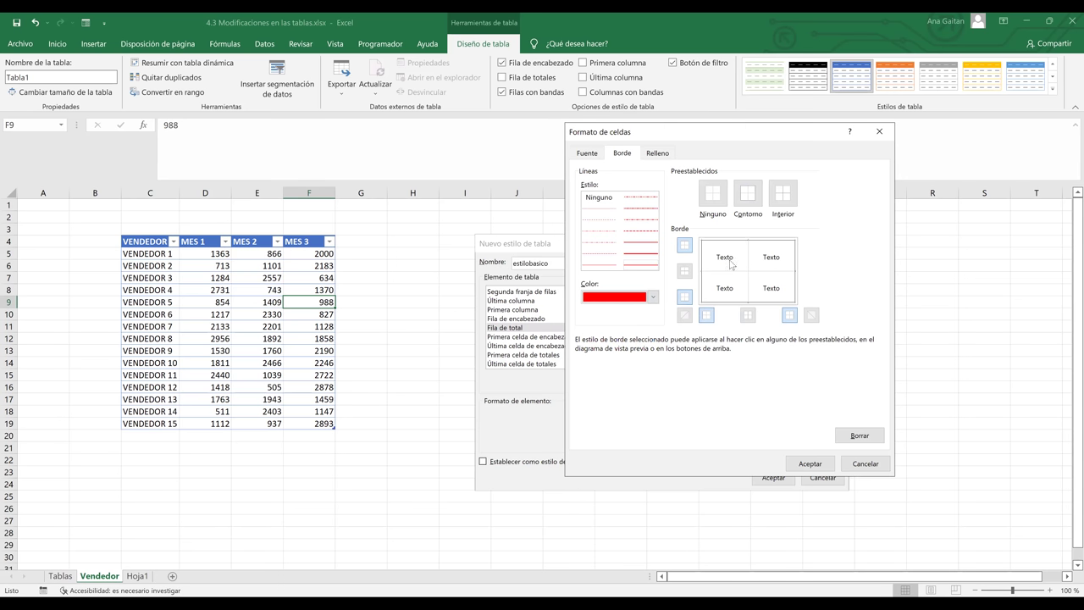
click(760, 196)
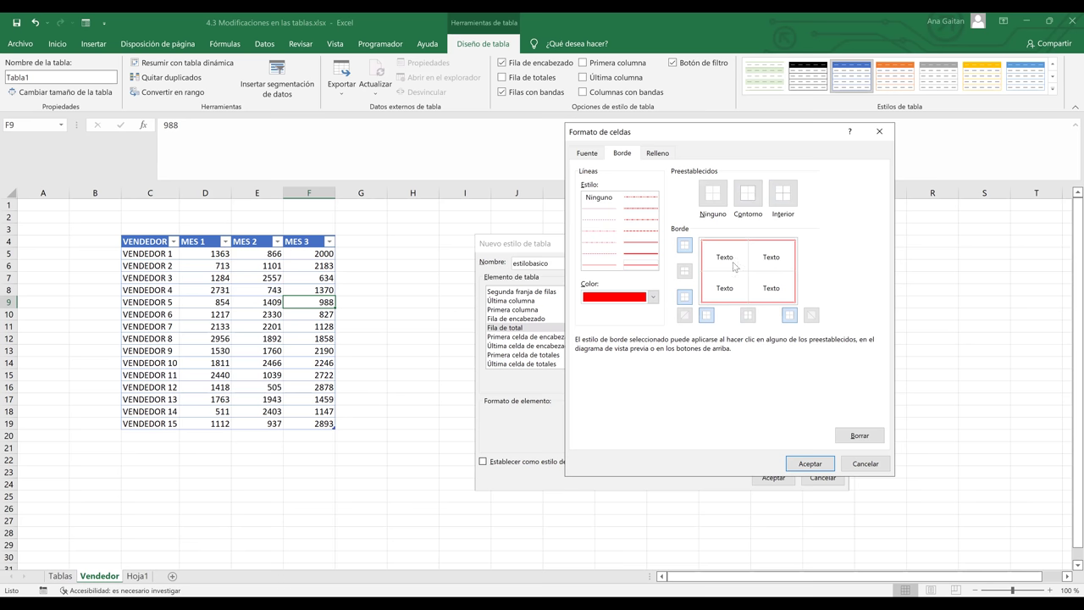
Fill the style's total row with the lightest theme green and save the new table style
click(660, 154)
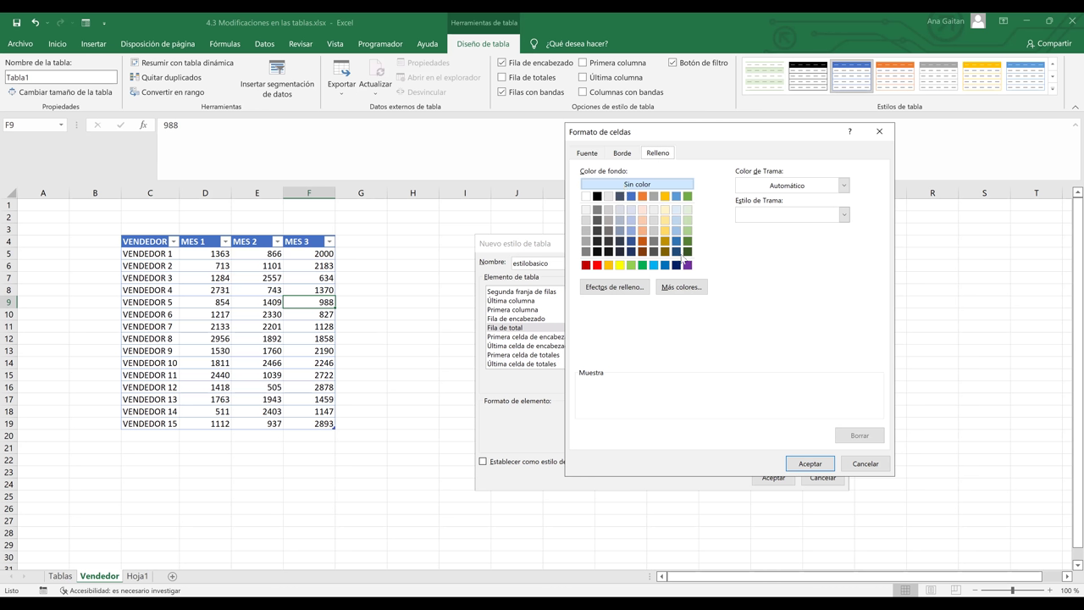
click(688, 209)
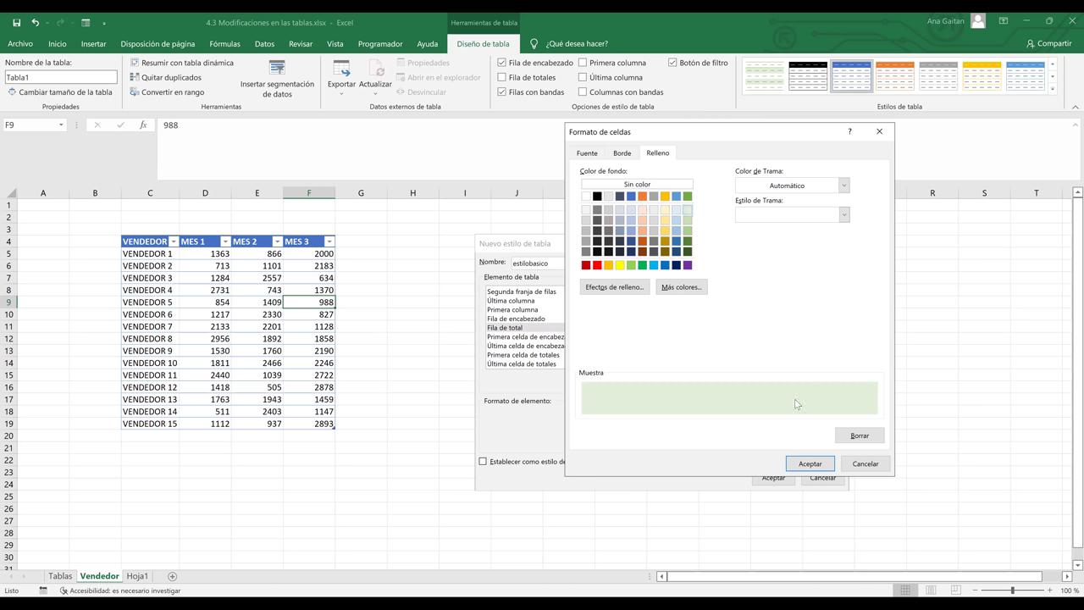
click(809, 467)
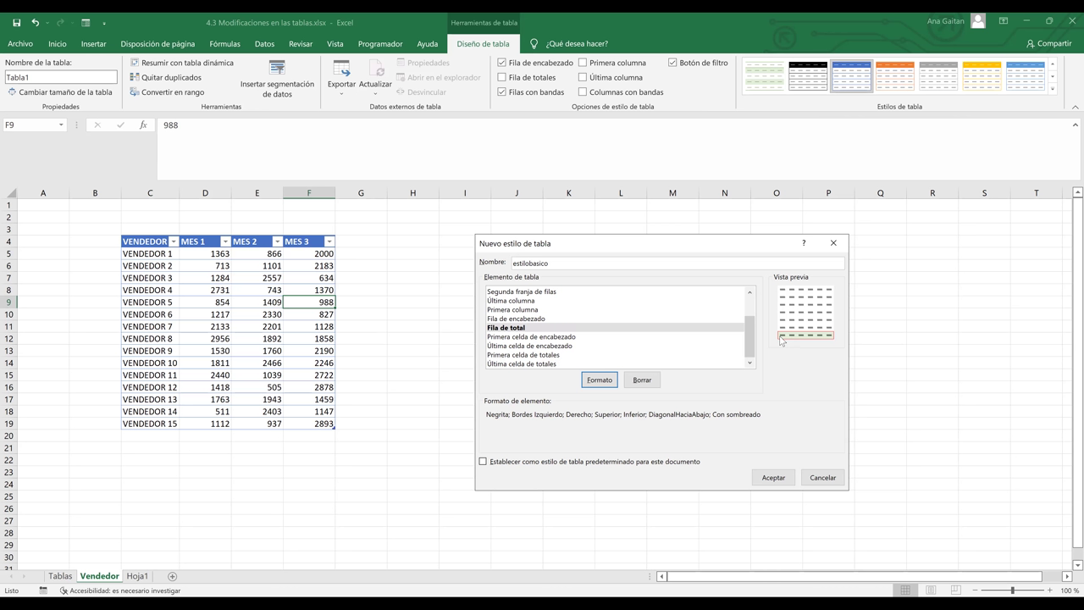
click(771, 478)
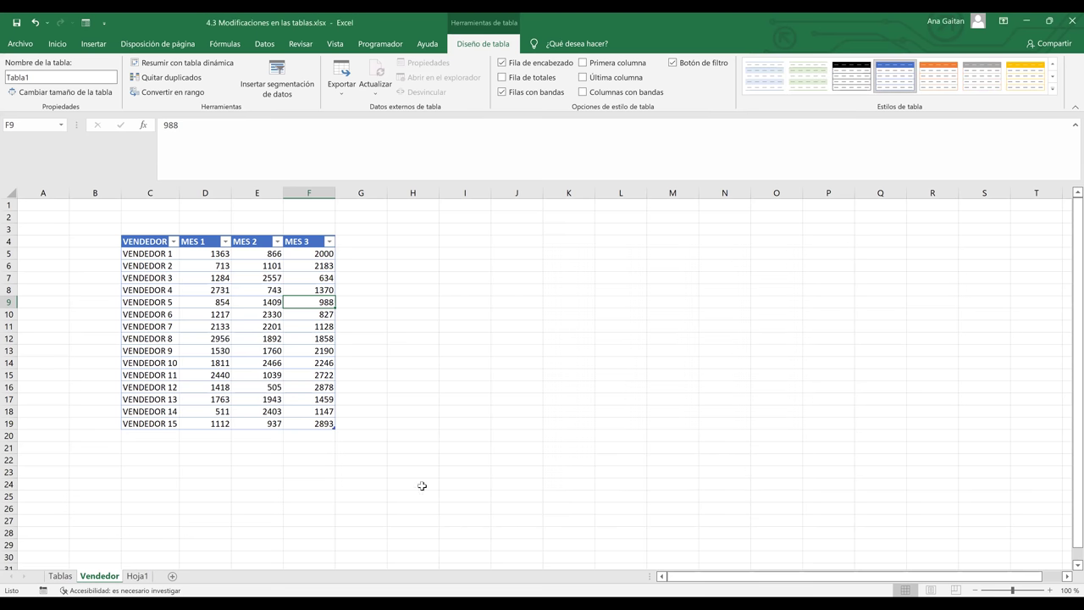
Turn on the seller table's total row and select its MES 3 total cell
click(312, 412)
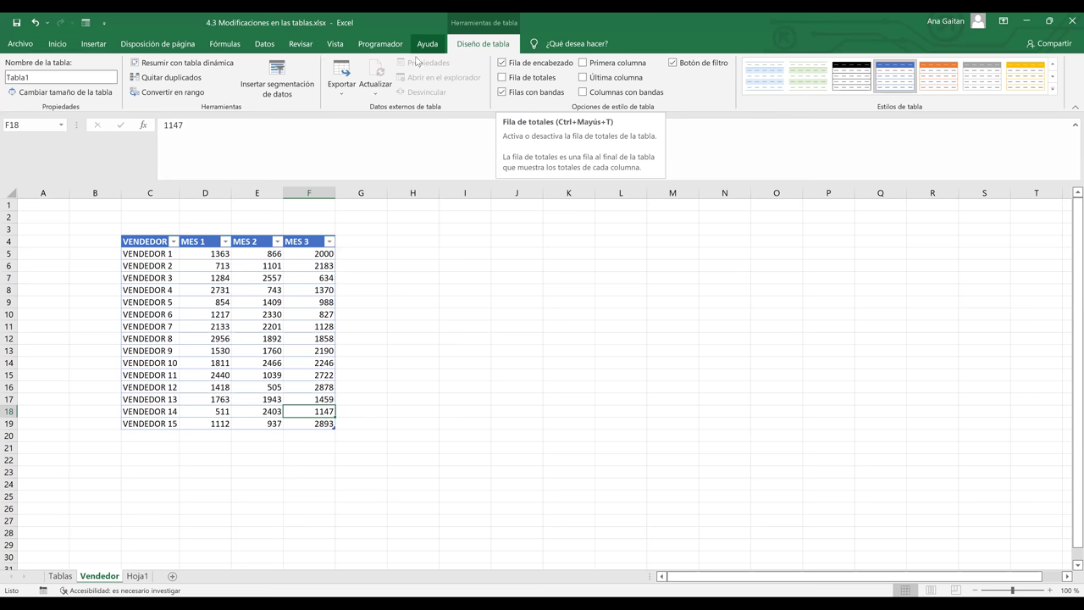
click(502, 78)
click(503, 78)
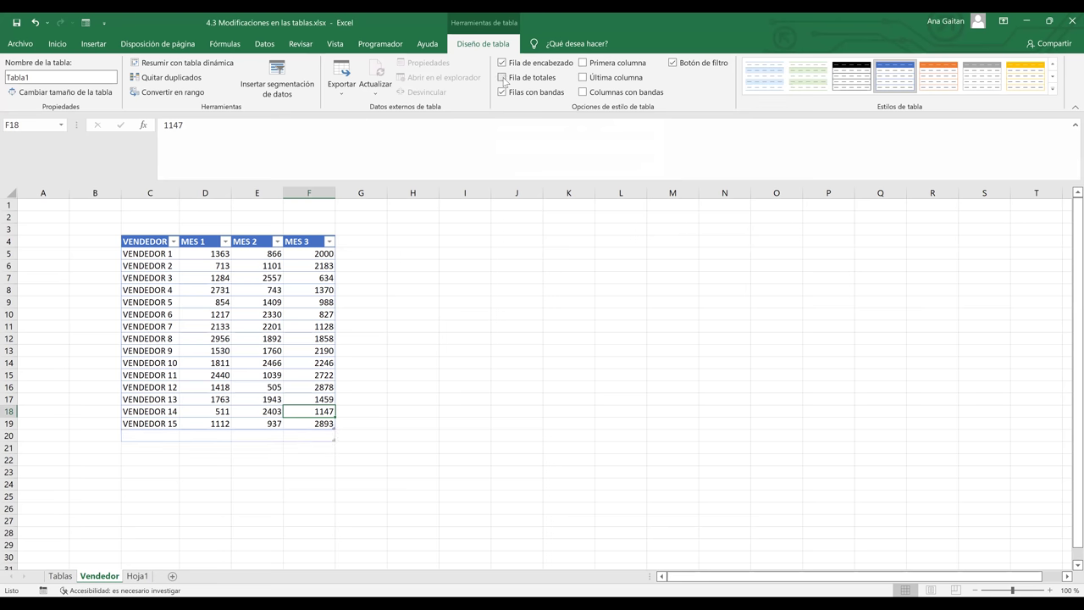
click(503, 78)
click(515, 326)
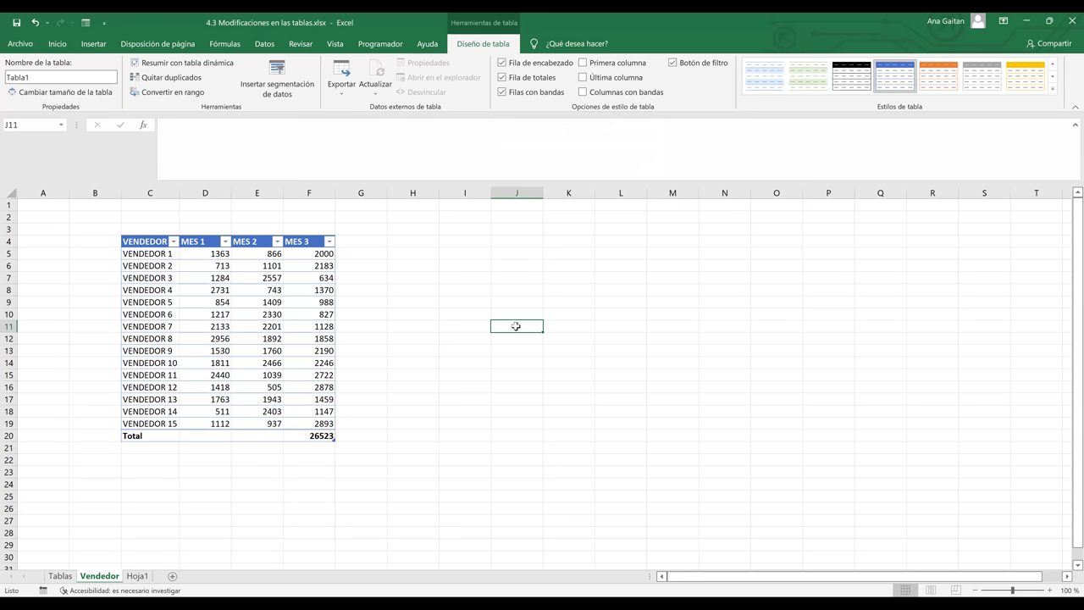
click(268, 426)
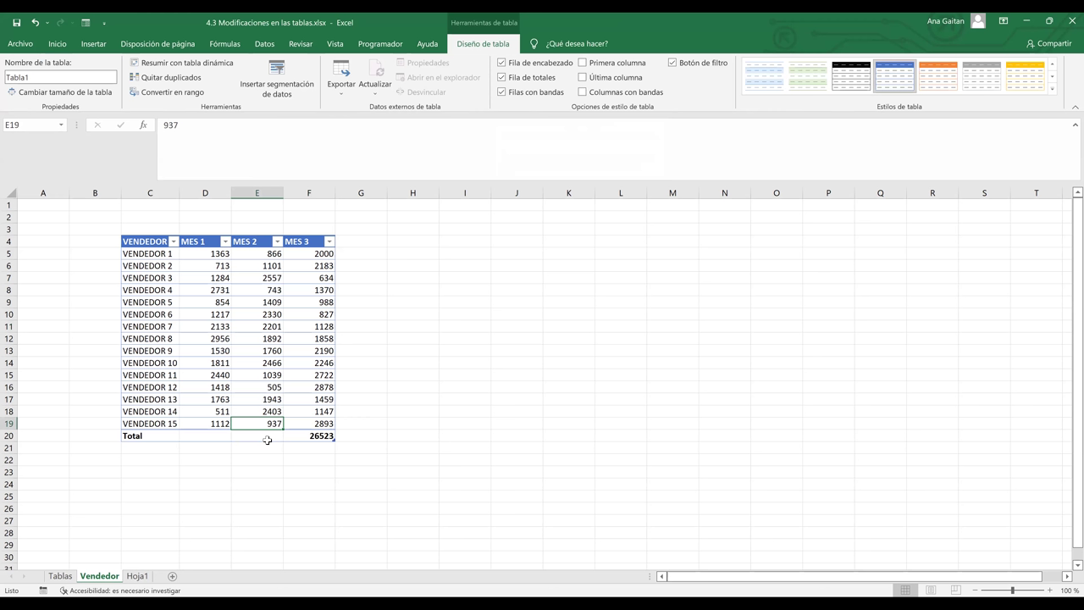
click(265, 437)
click(317, 434)
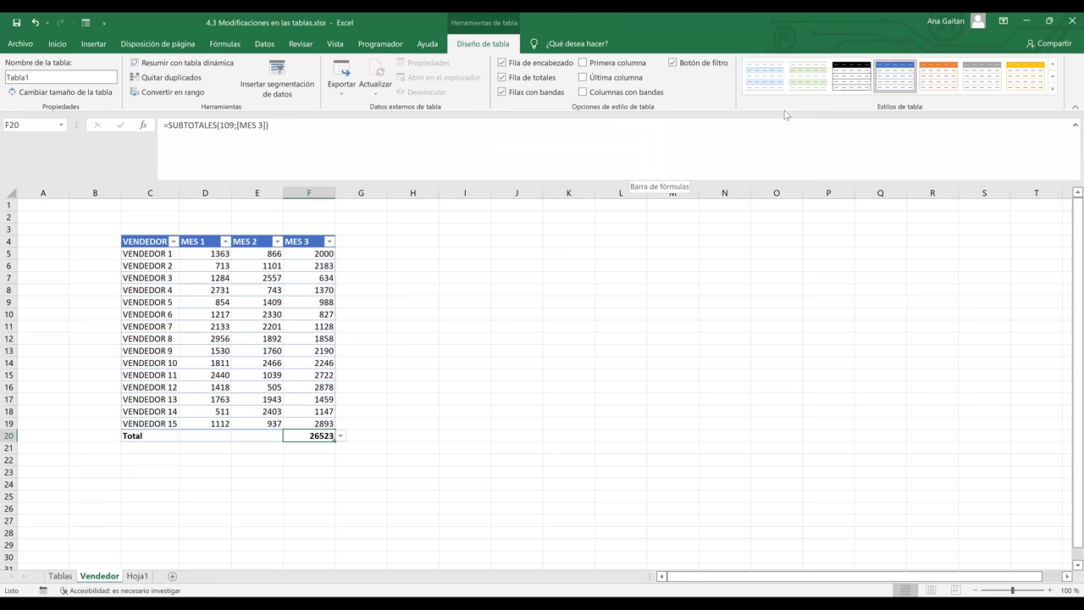
Apply the custom table style estilobasico to the seller table
click(1054, 90)
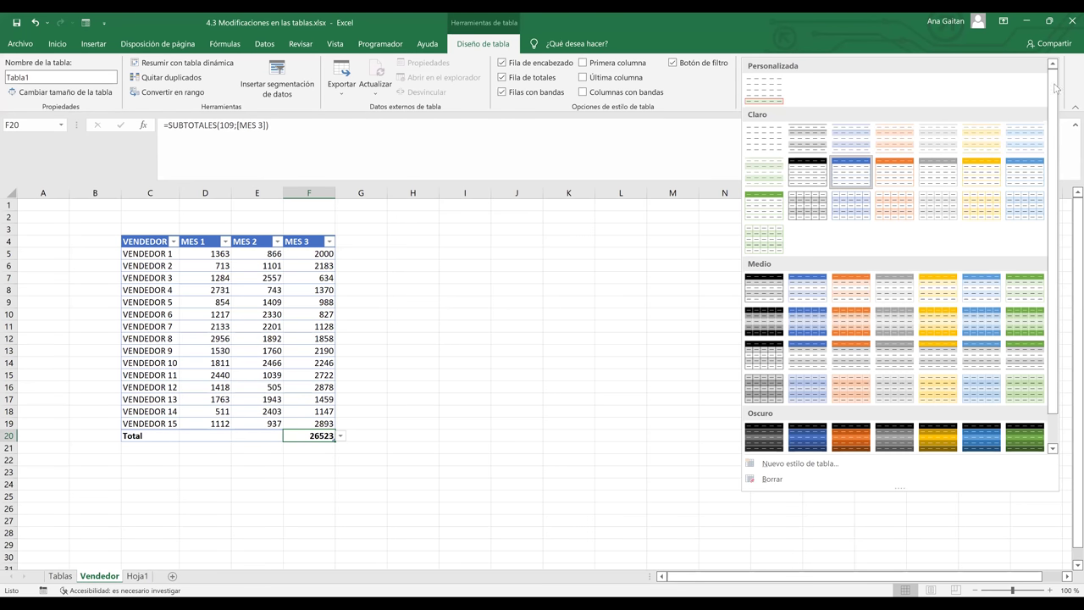
key(Escape)
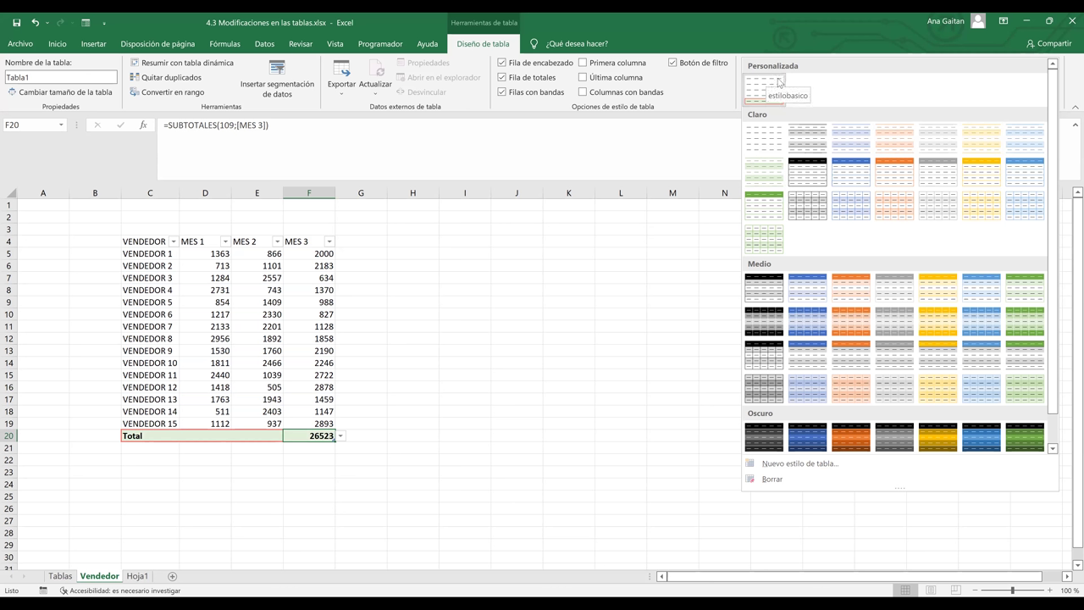
click(569, 382)
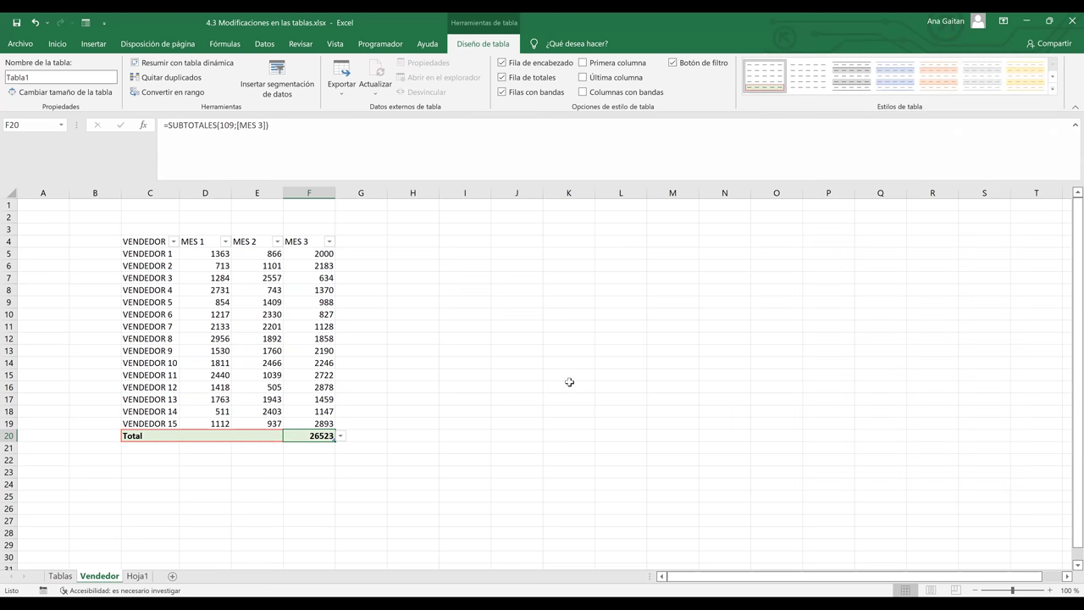
Preview other styles on the seller table, and turn its total row off and back on
click(1054, 92)
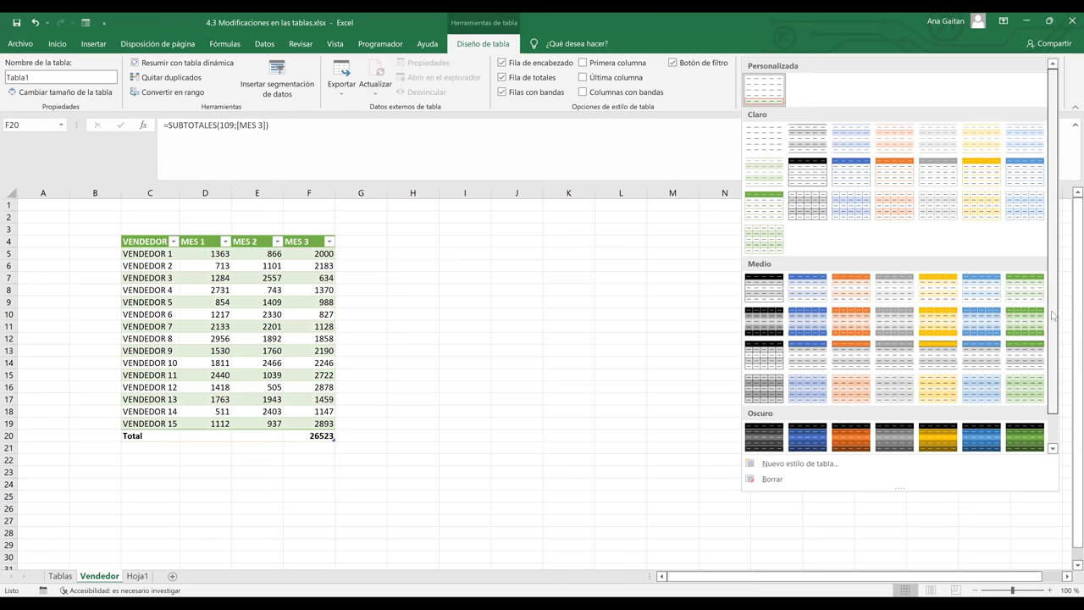
scroll(1054, 317, down, 1)
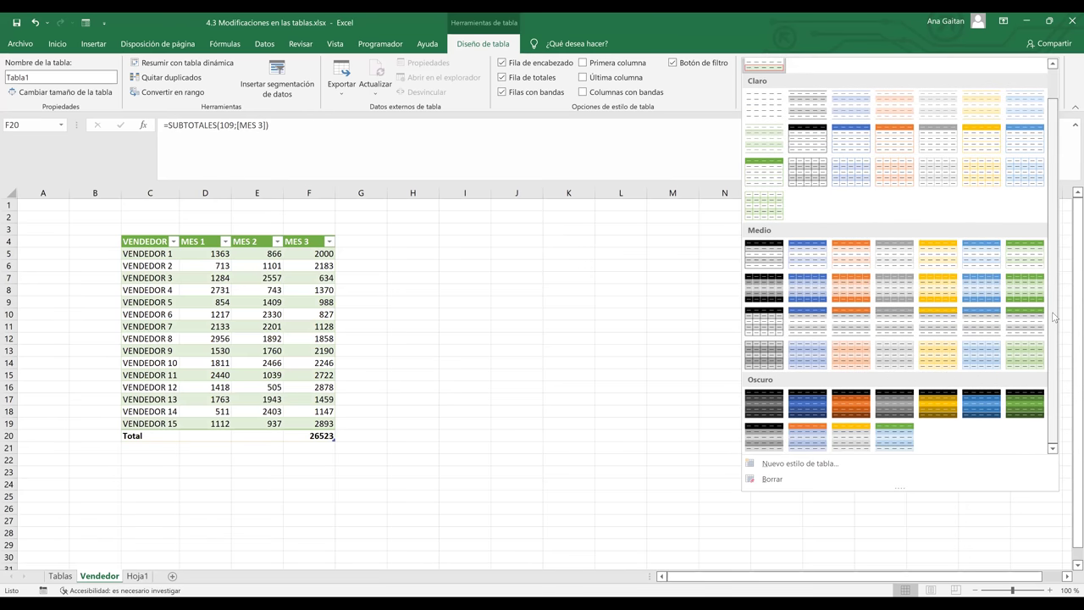
scroll(1028, 172, up, 1)
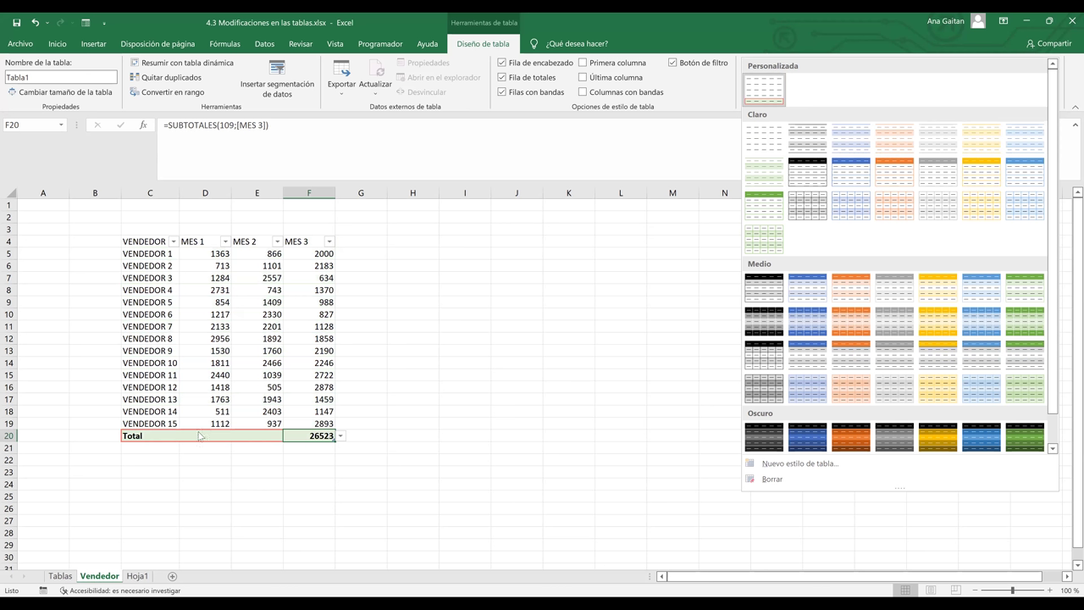
click(501, 77)
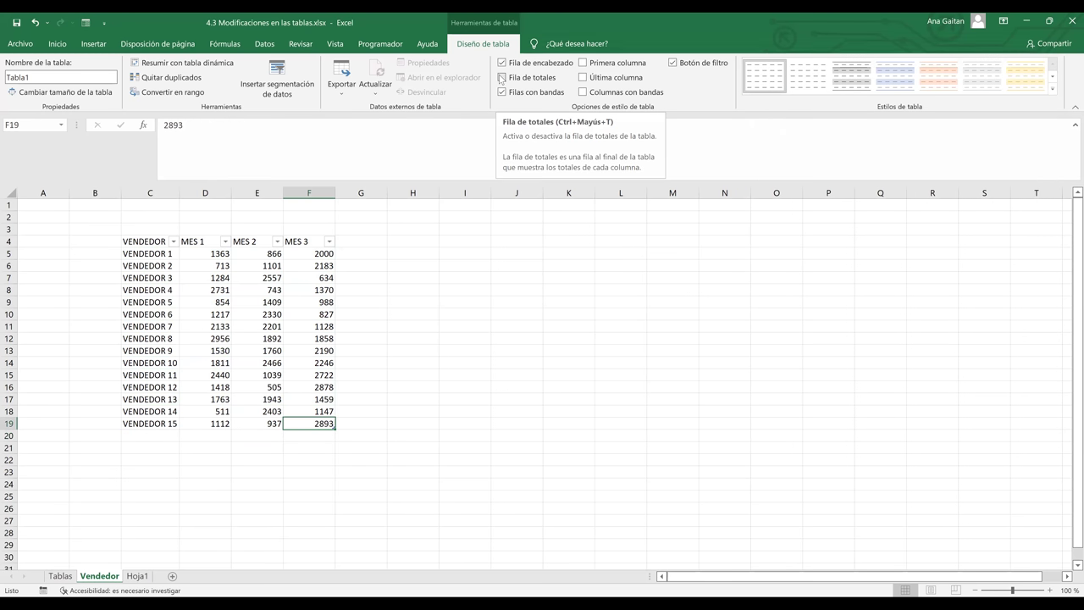
click(501, 77)
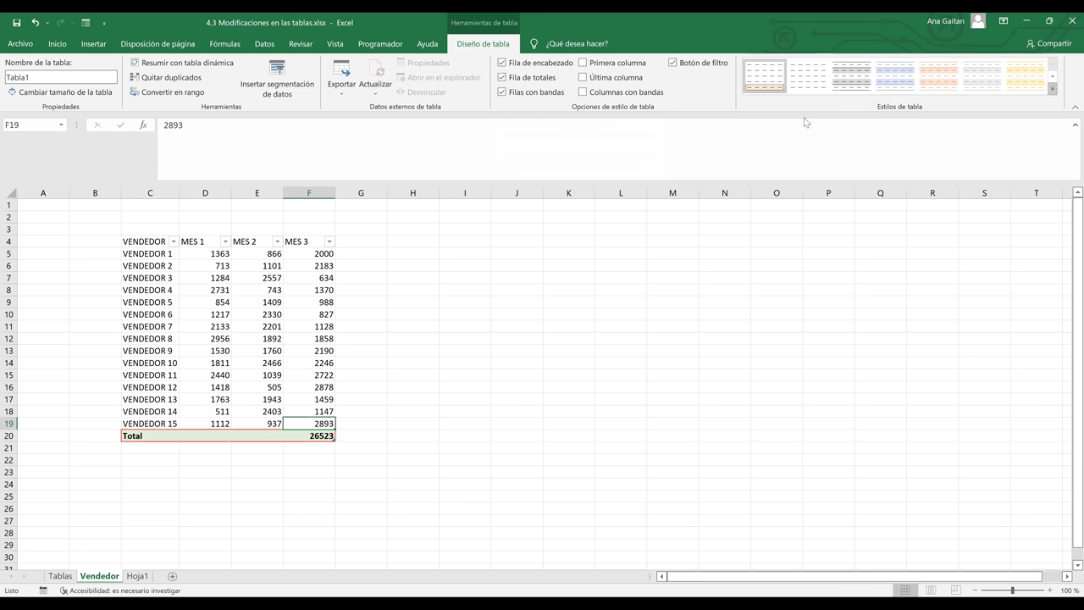
Try an orange medium table style and a dark blue table style on the seller table
click(1054, 90)
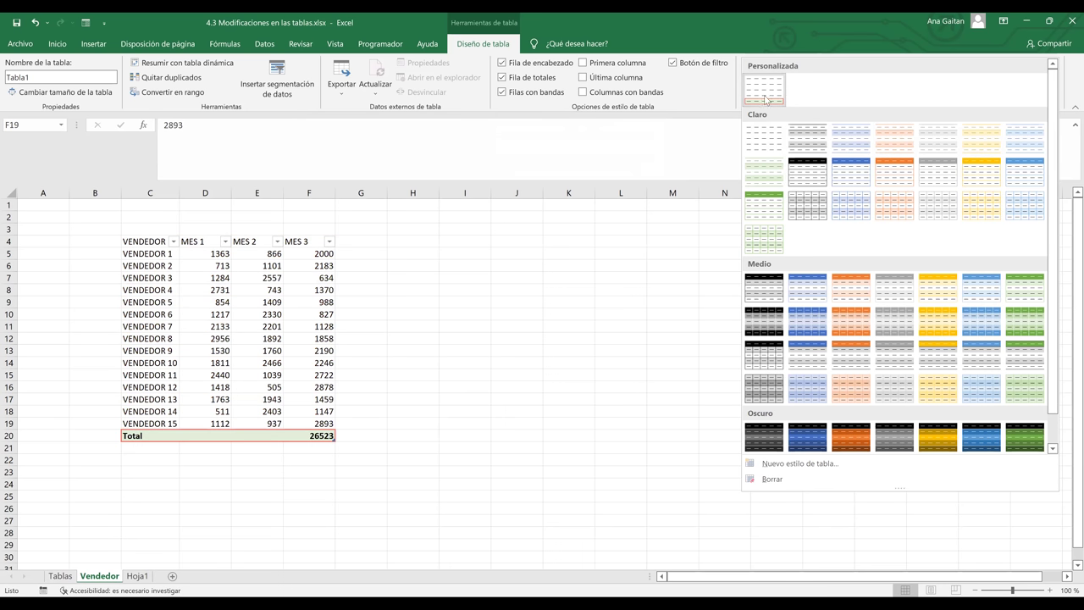
click(860, 323)
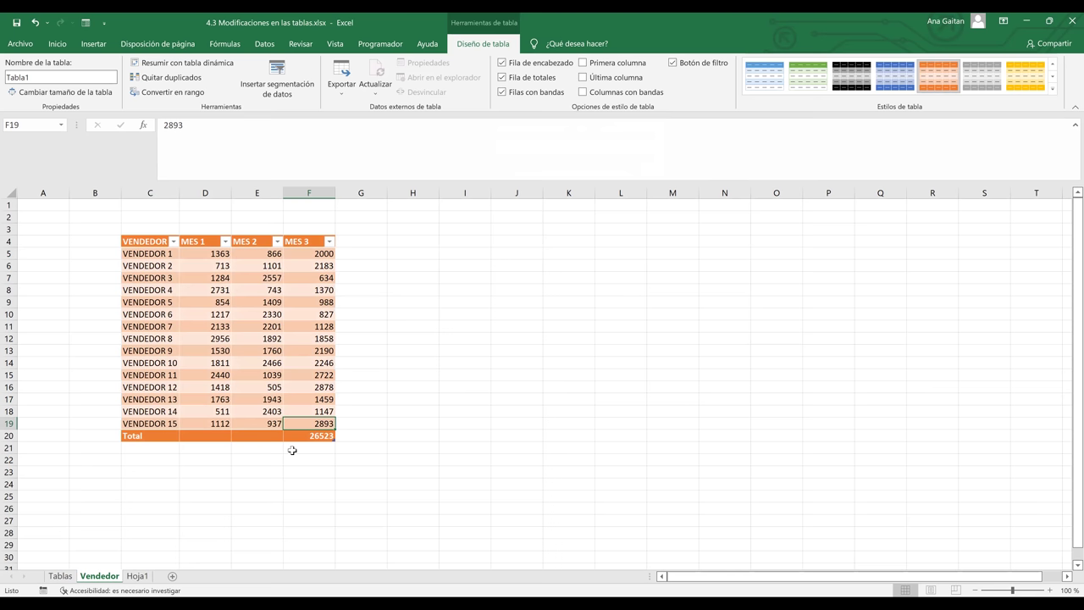
click(1055, 92)
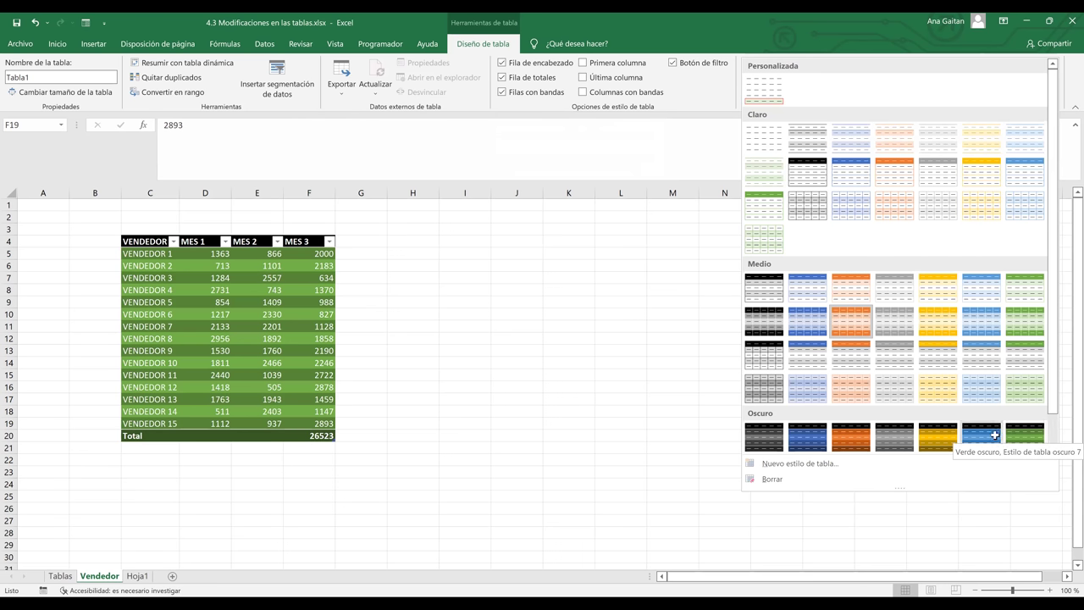
click(994, 434)
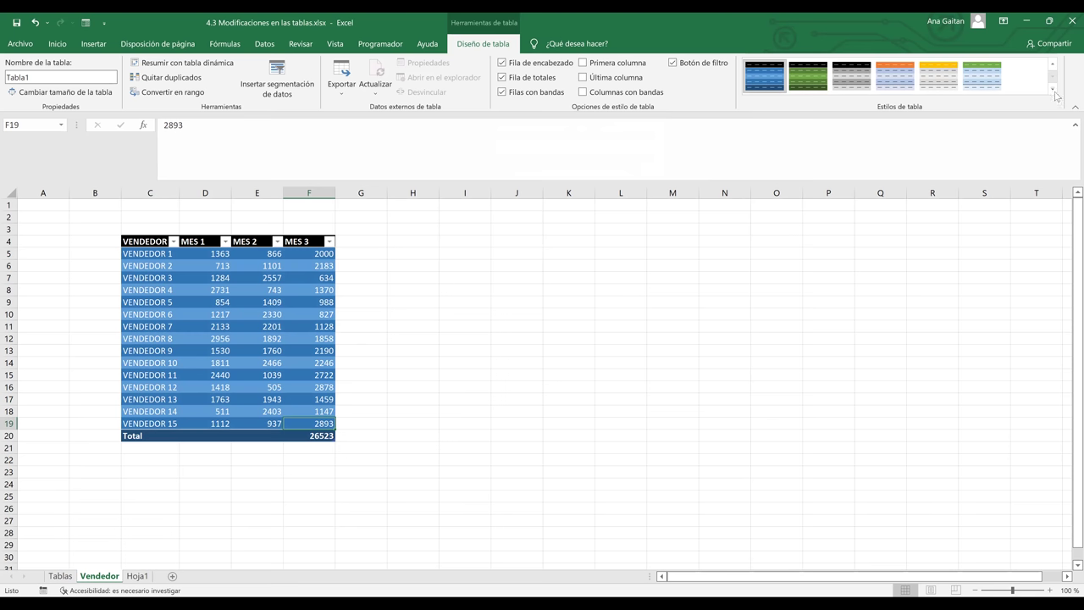
Reapply the custom style estilobasico to the seller table and select its MES 3 total cell
click(846, 114)
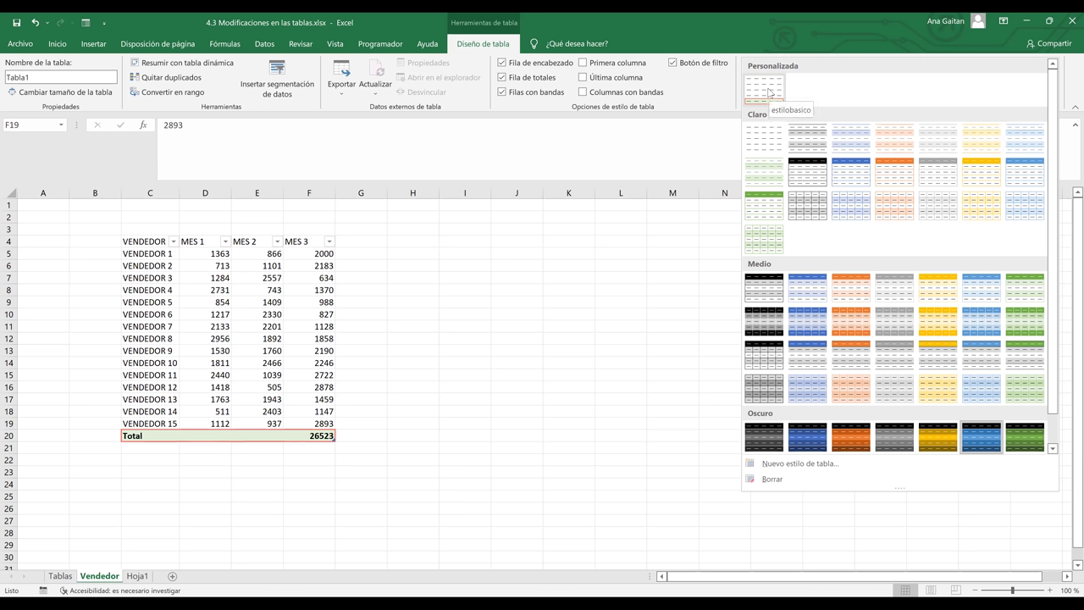
click(193, 439)
click(156, 444)
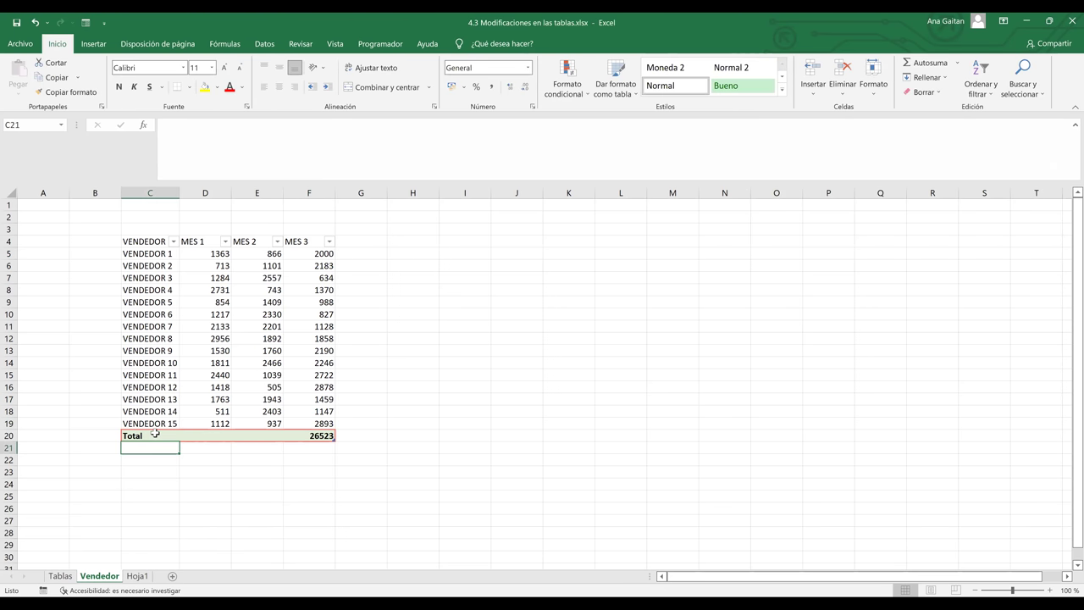
click(155, 434)
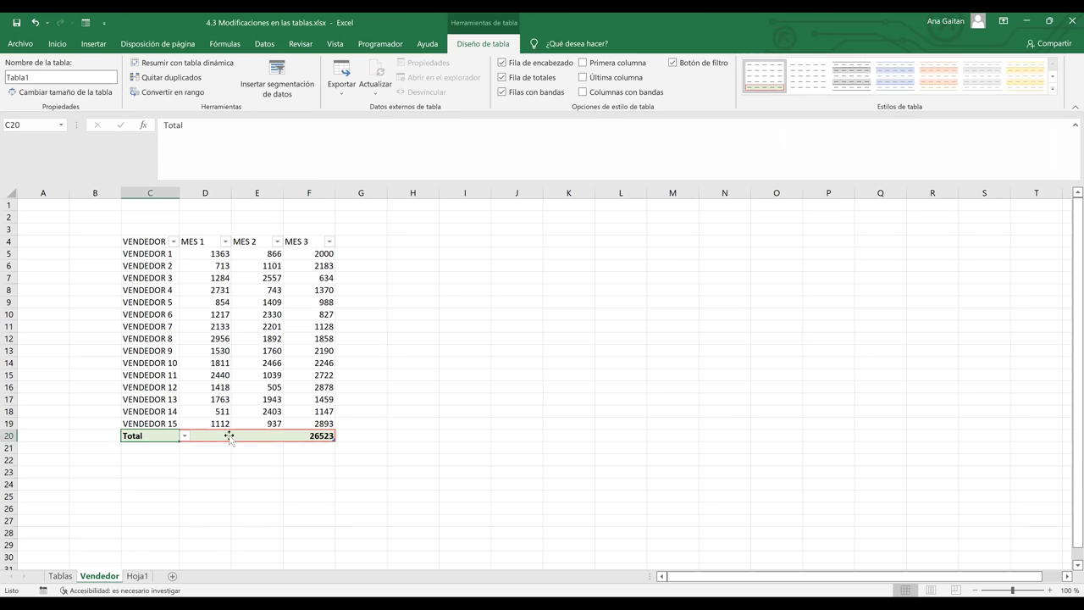
key(Right)
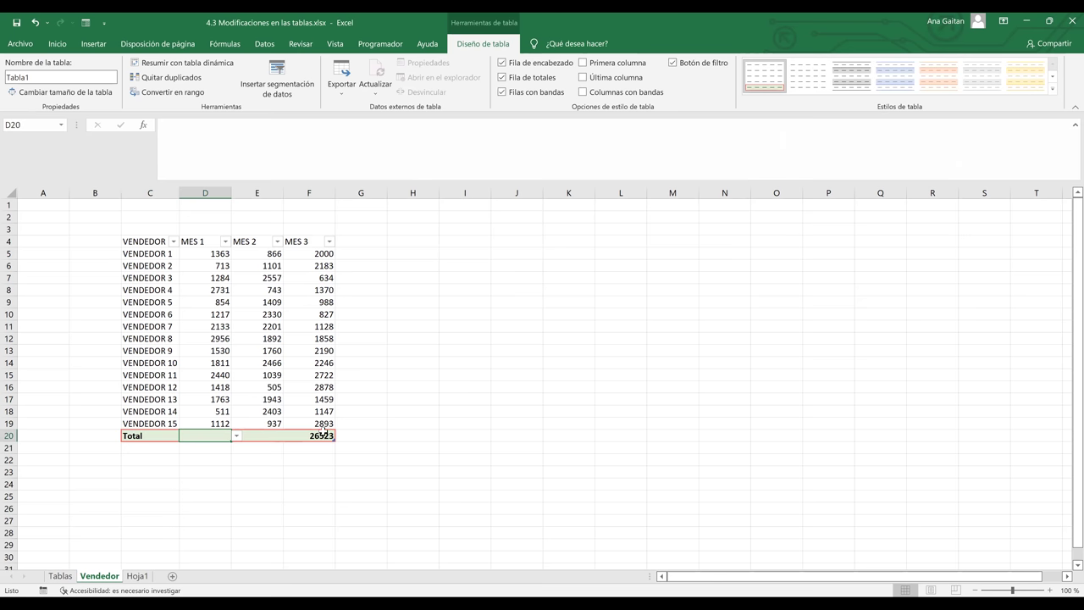
key(Right)
key(Right)
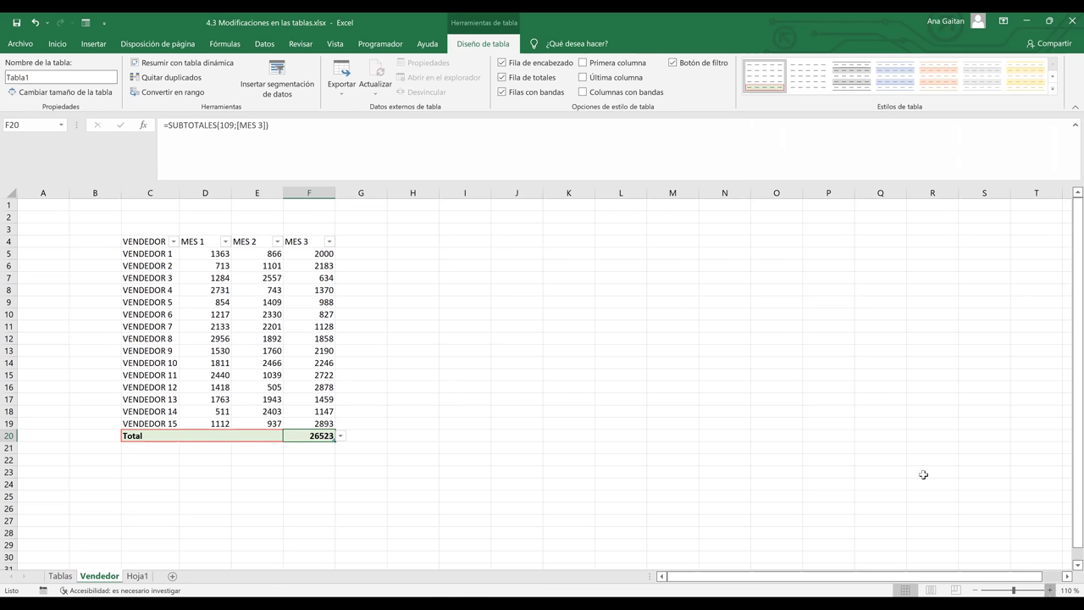
Enlarge the sheet to 320 % and examine the border, fill and bold text of the seller table's total row
scroll(923, 476, up, 7)
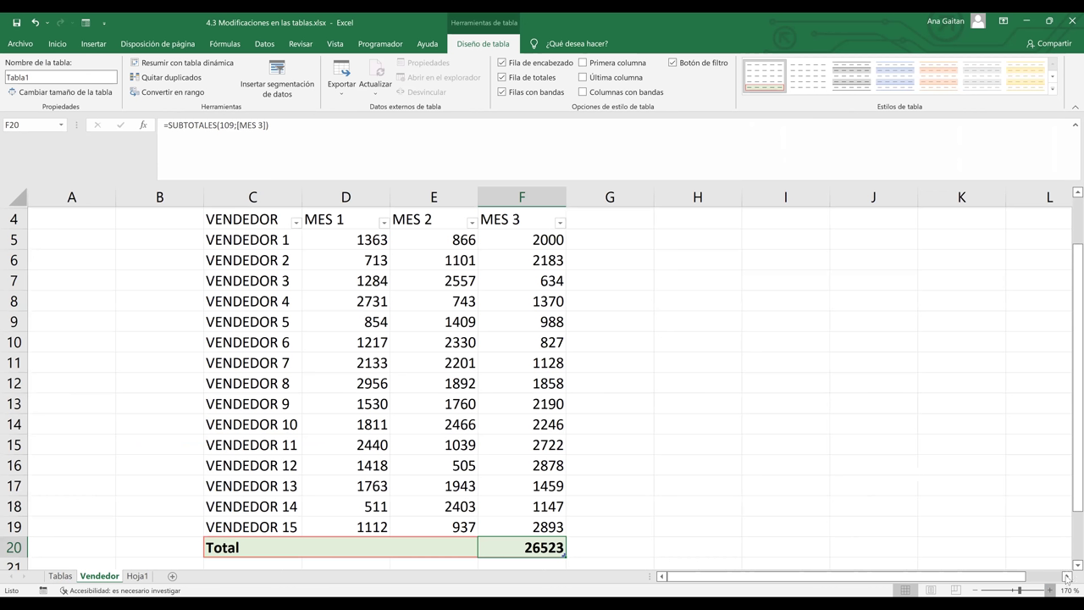
key(ctrl+End)
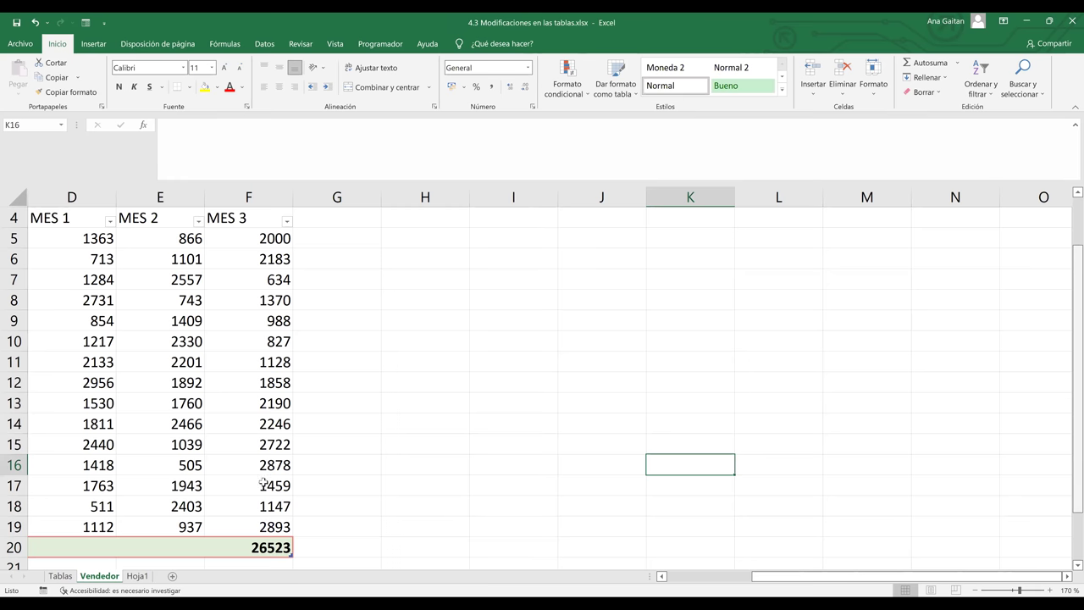
scroll(264, 483, down, 1)
click(310, 474)
key(Left)
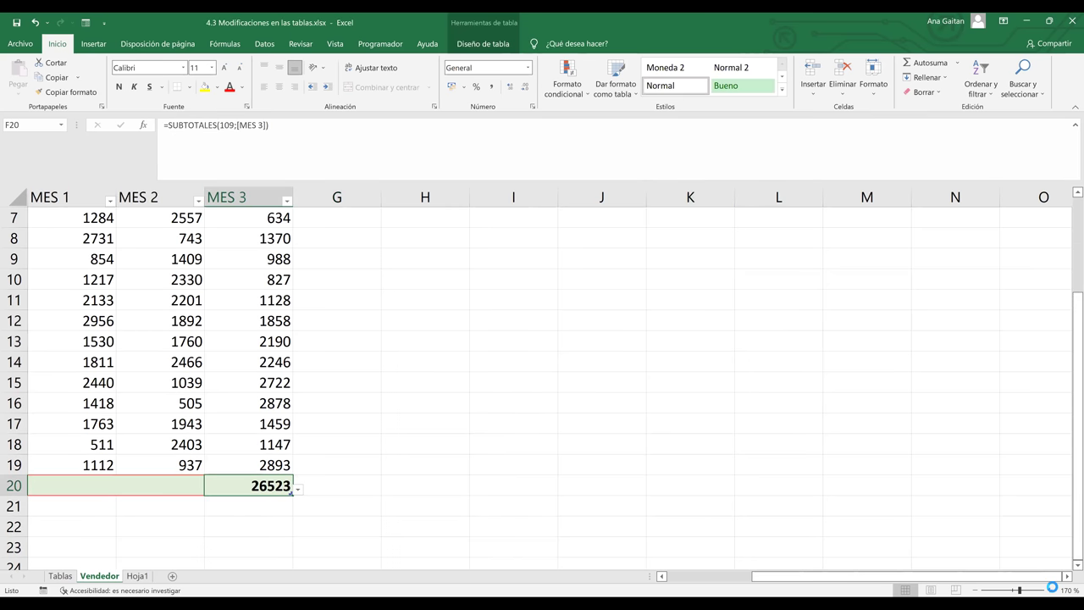
click(1050, 590)
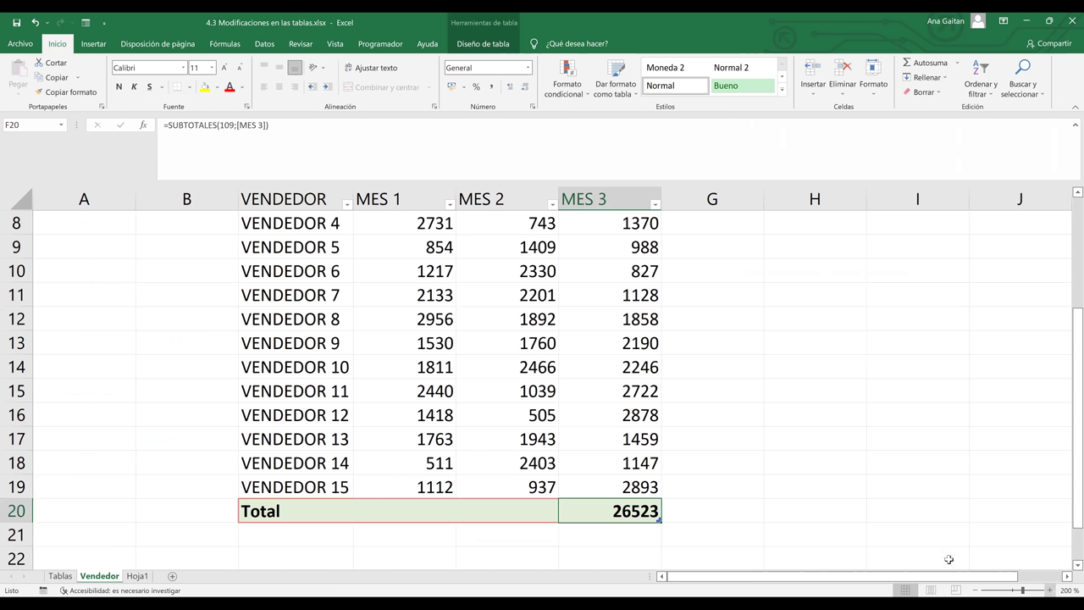
click(1050, 590)
click(1050, 590)
click(1050, 590)
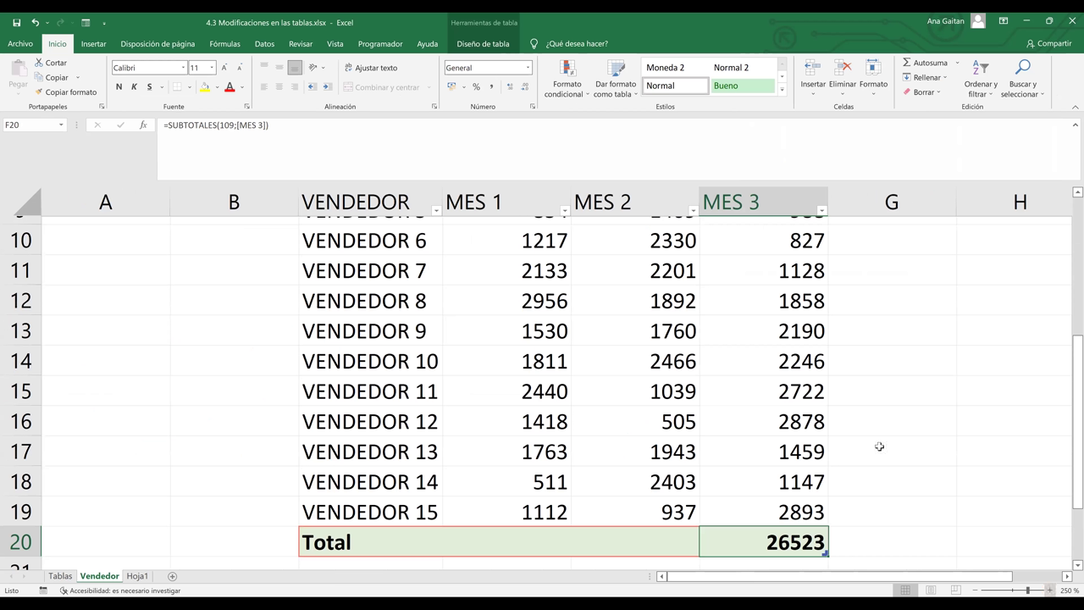
click(451, 512)
ctrl+scroll(449, 506, up, 5)
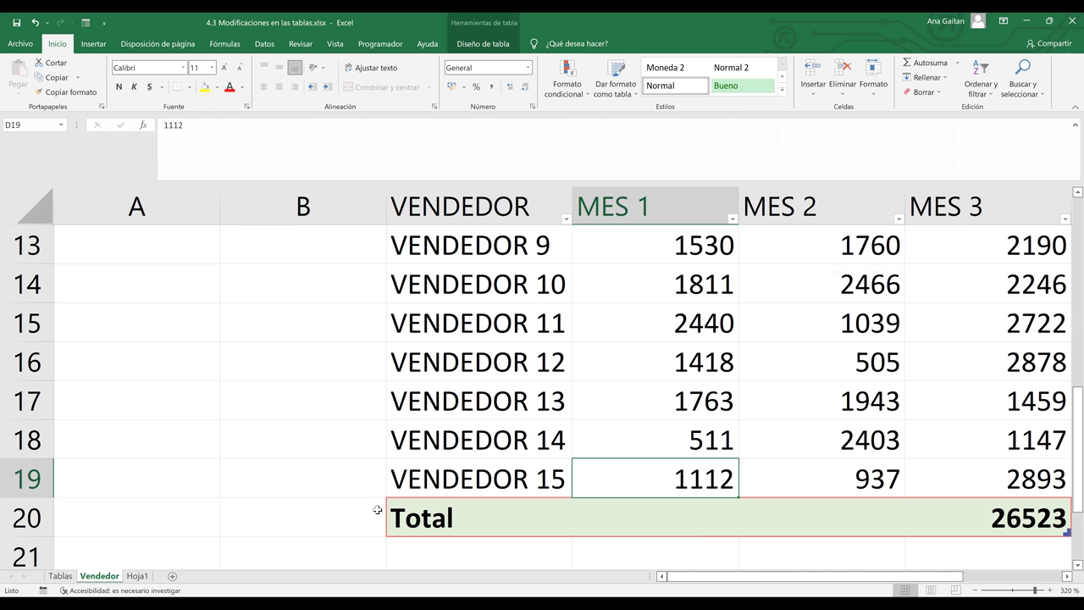
key(Down)
key(Left)
key(Left)
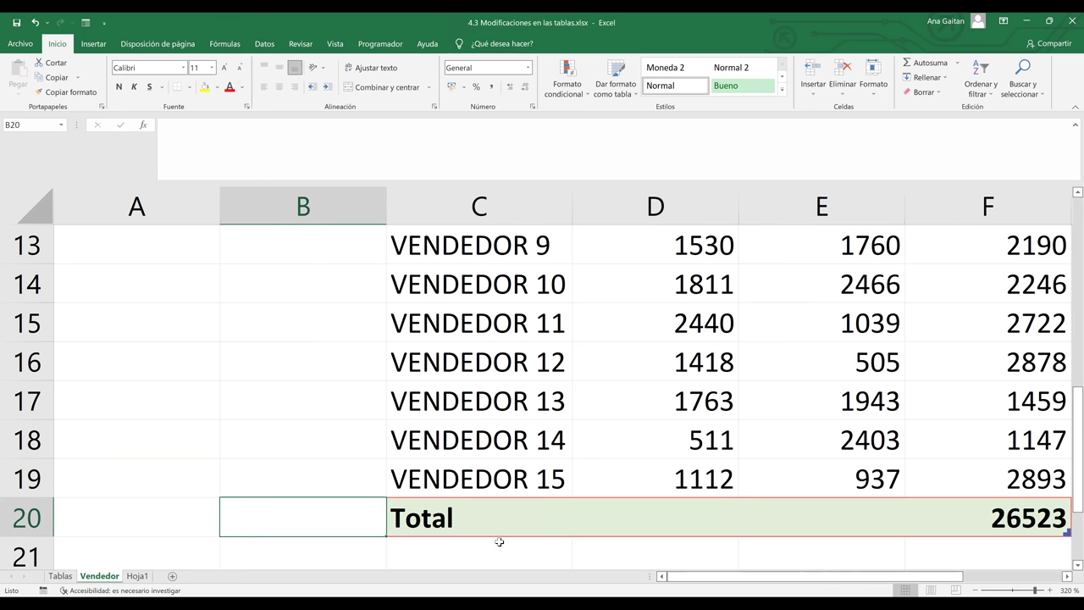
click(516, 528)
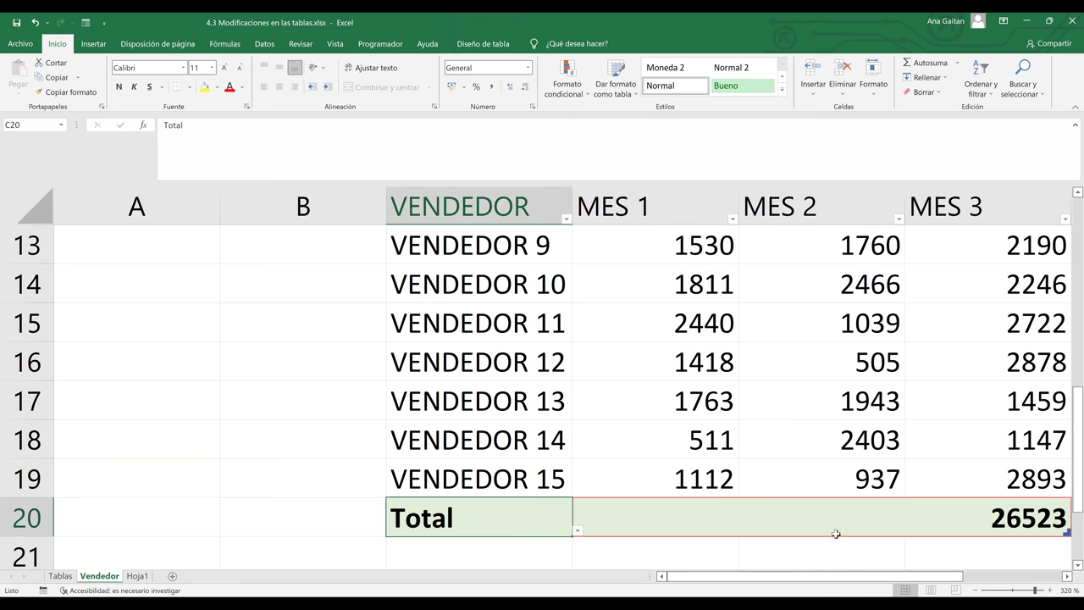
Set the sheet zoom to 197 % and look over the seller table from its total row up to its headers
click(1015, 592)
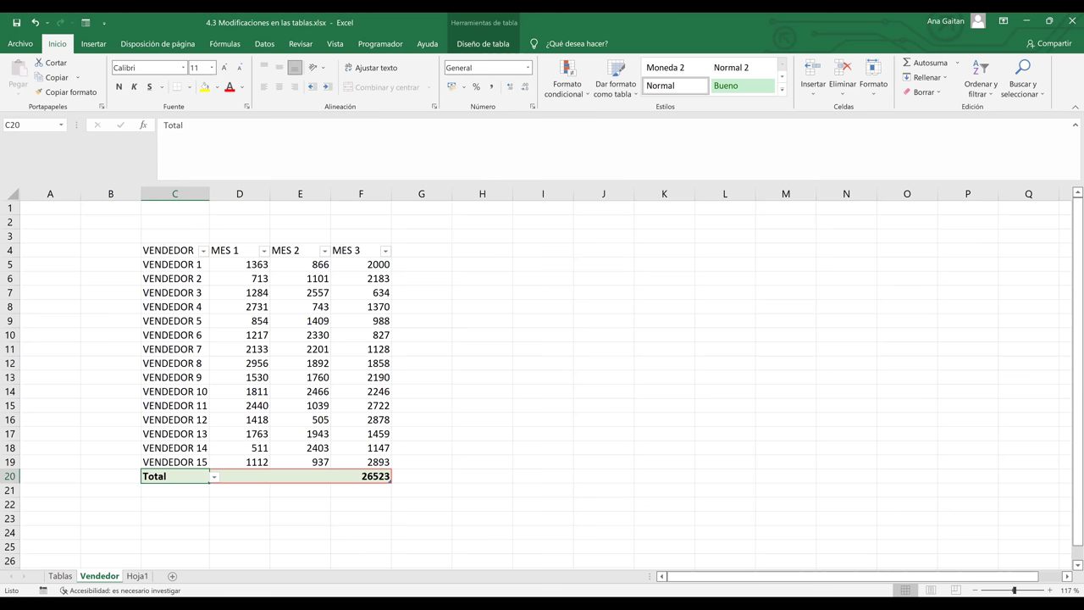
drag(1014, 591, 1007, 591)
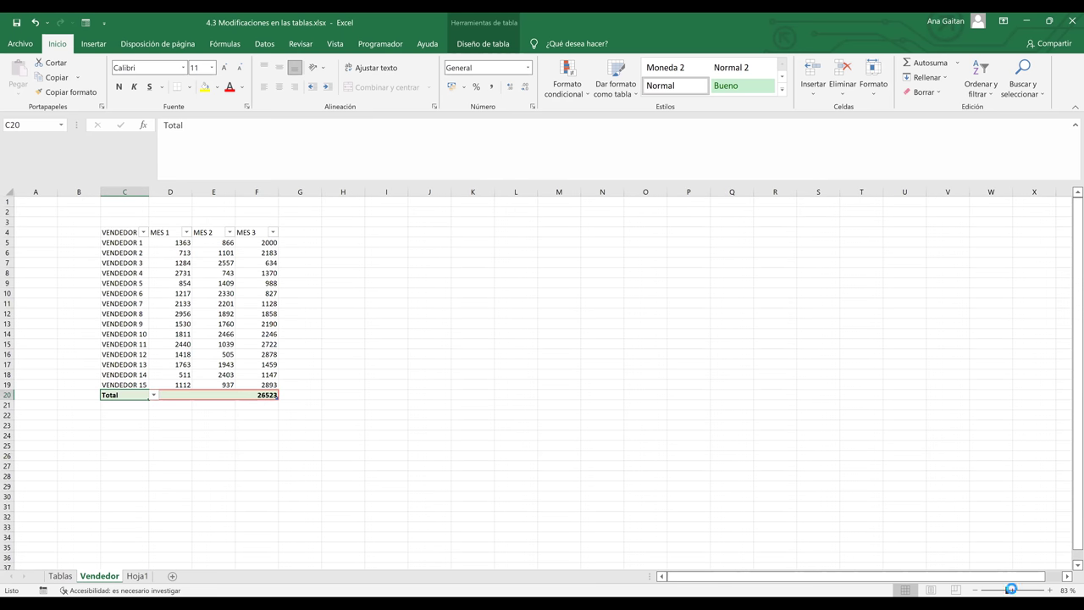
click(1013, 591)
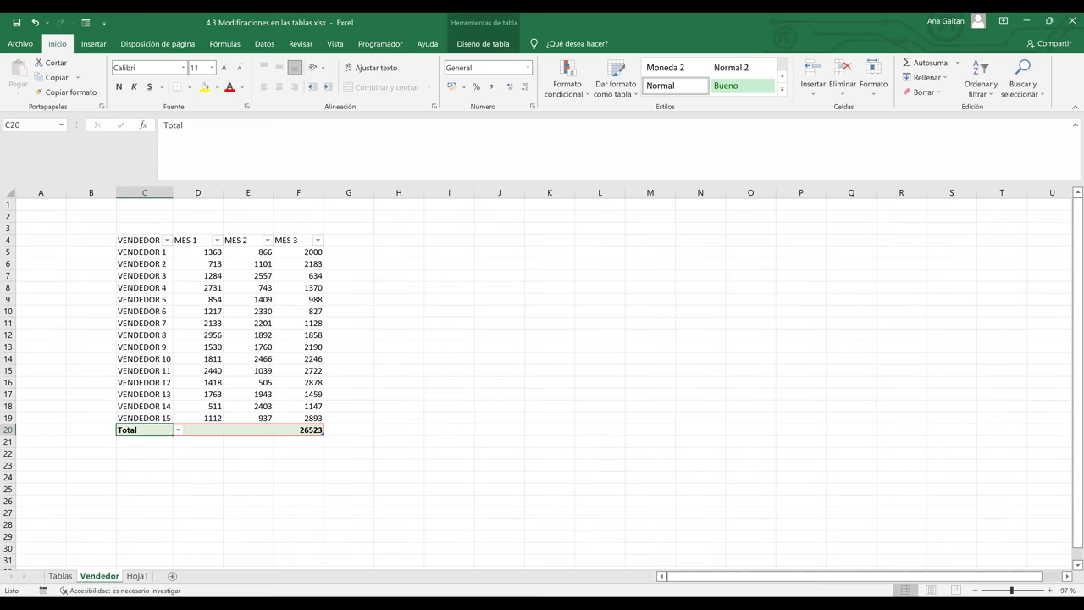
click(1022, 591)
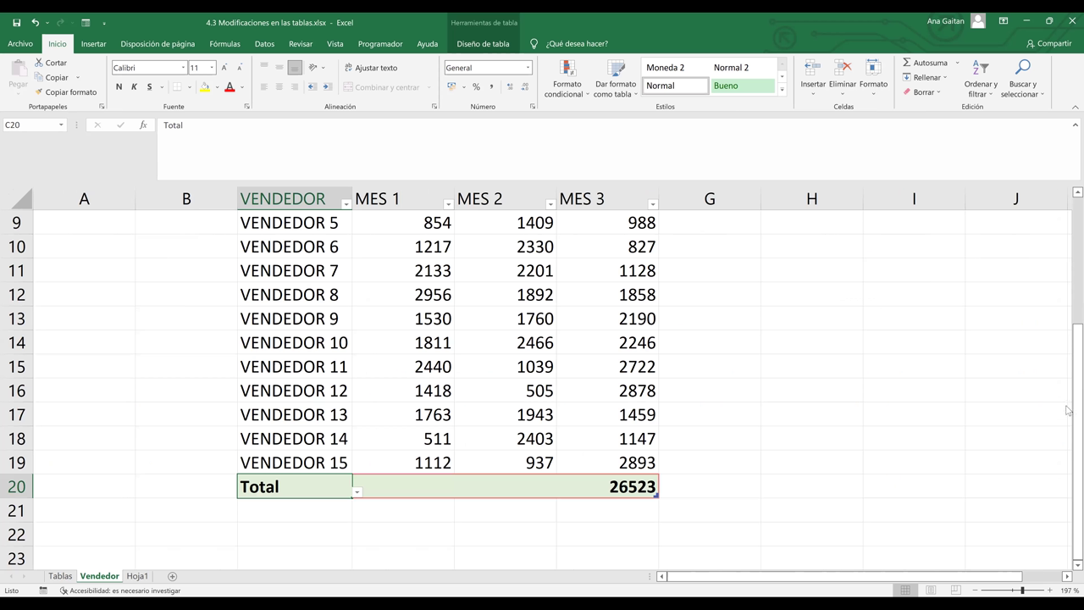
click(1067, 438)
scroll(1067, 402, up, 1)
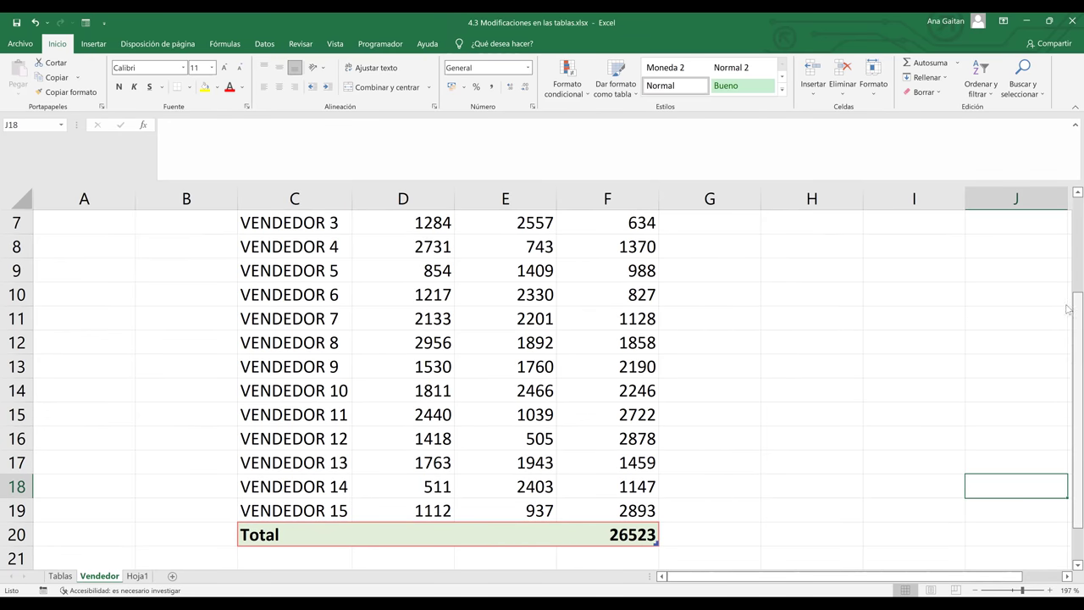
scroll(1066, 309, up, 2)
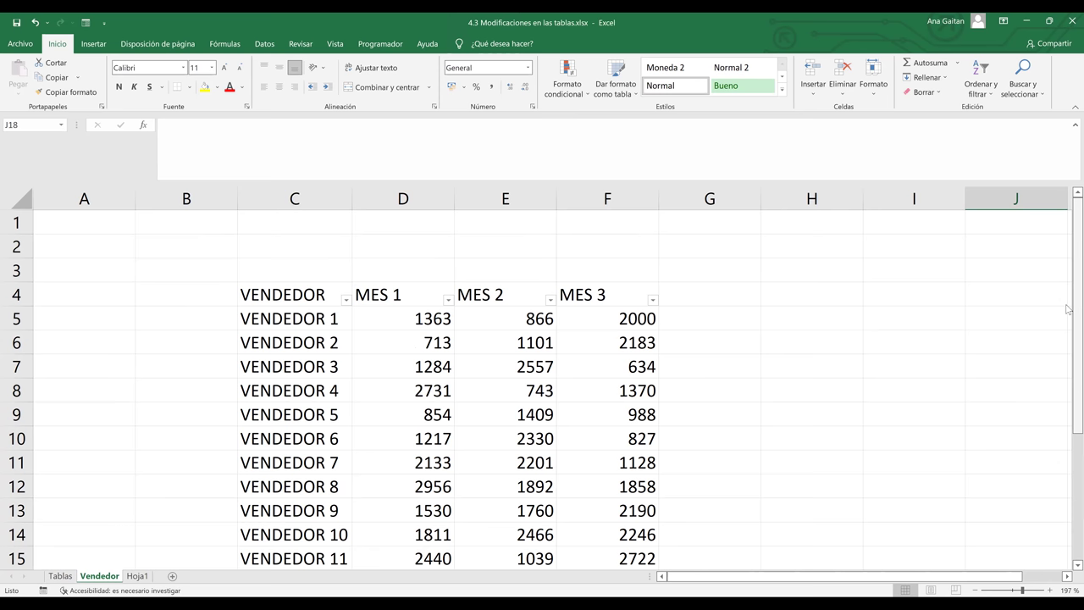
Start another new table style for the seller table and name it "estilo libre"
click(588, 412)
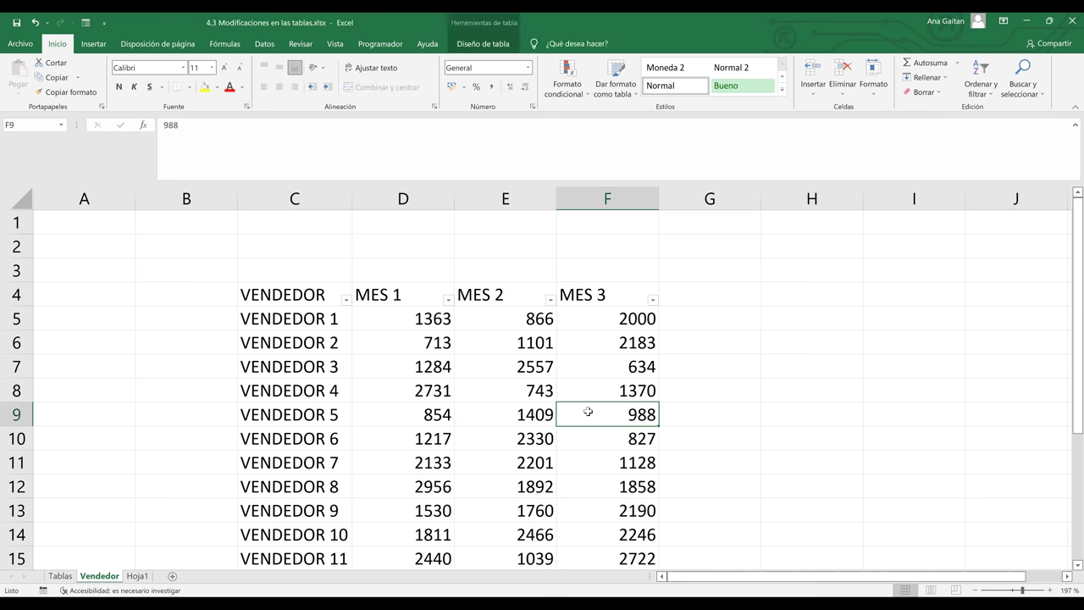
click(470, 44)
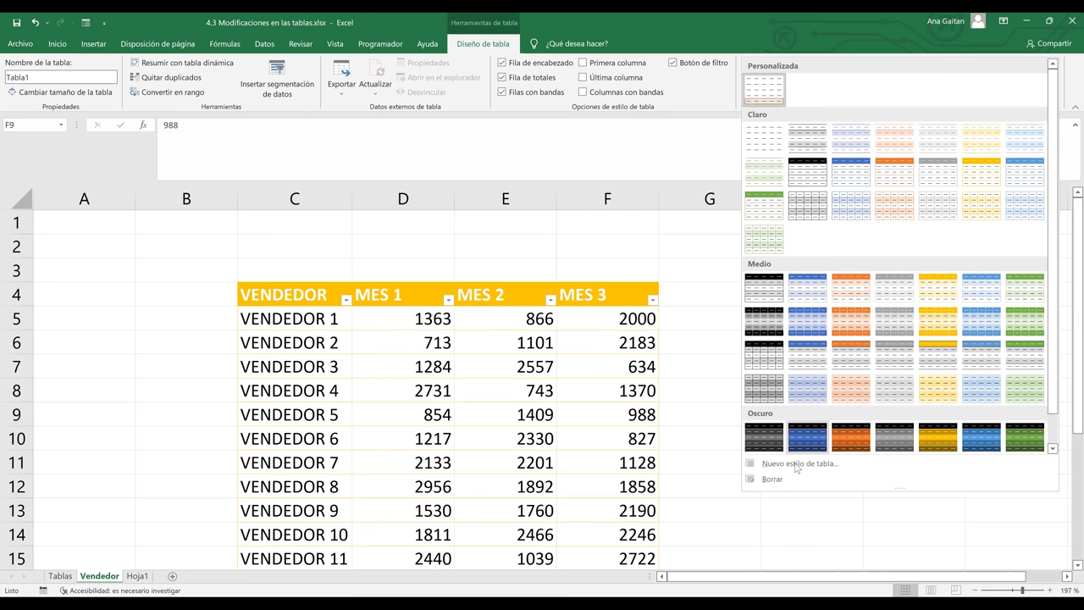
click(798, 464)
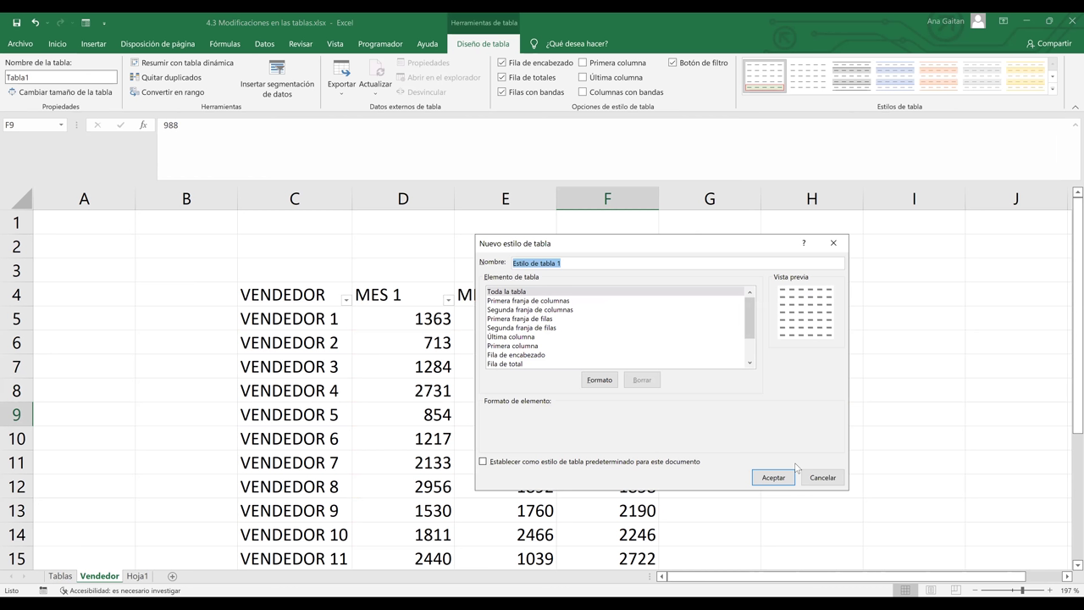
click(583, 267)
key(BackSpace)
key(BackSpace)
key(BackSpace)
key(BackSpace)
key(BackSpace)
key(BackSpace)
key(BackSpace)
key(BackSpace)
key(BackSpace)
key(BackSpace)
key(BackSpace)
key(BackSpace)
click(598, 263)
text(estilo libre)
Look over the list of table elements that can be formatted in the estilo libre style
scroll(749, 300, down, 2)
scroll(748, 299, up, 2)
click(520, 293)
click(522, 310)
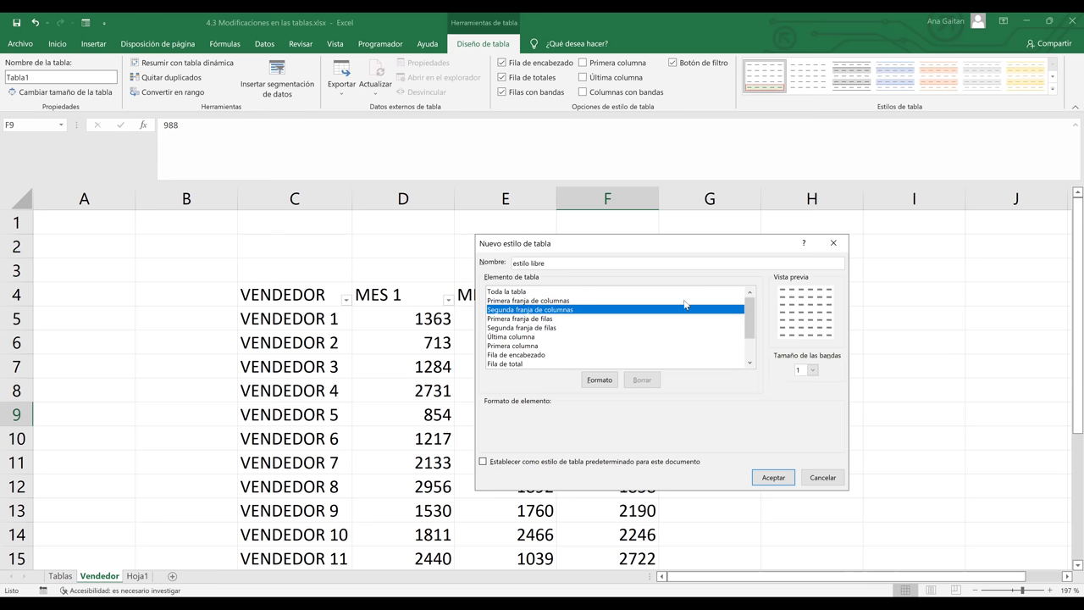
scroll(750, 333, down, 3)
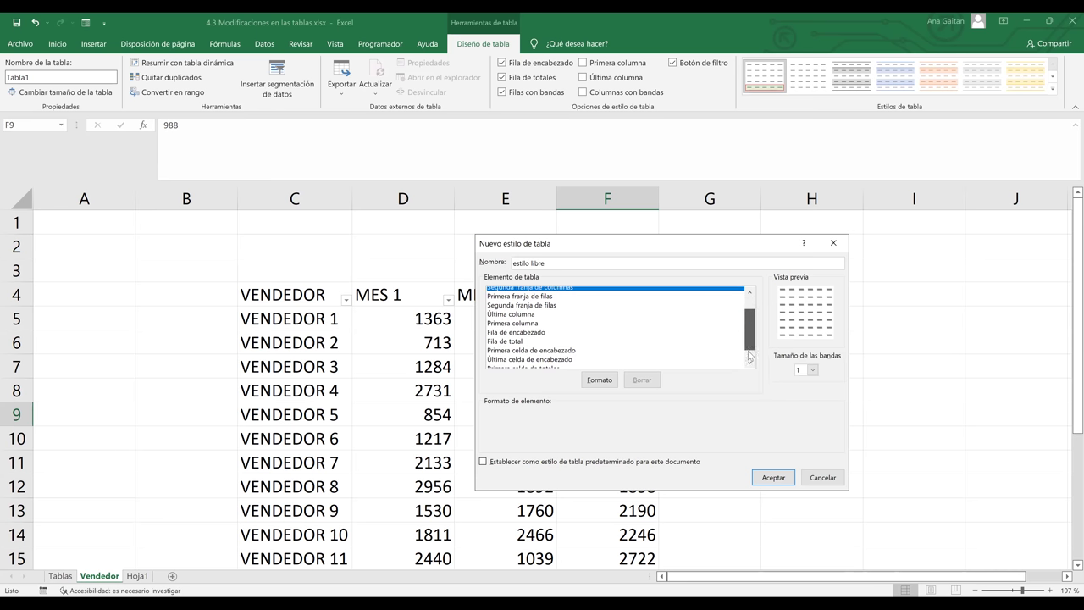
scroll(750, 305, up, 3)
click(610, 295)
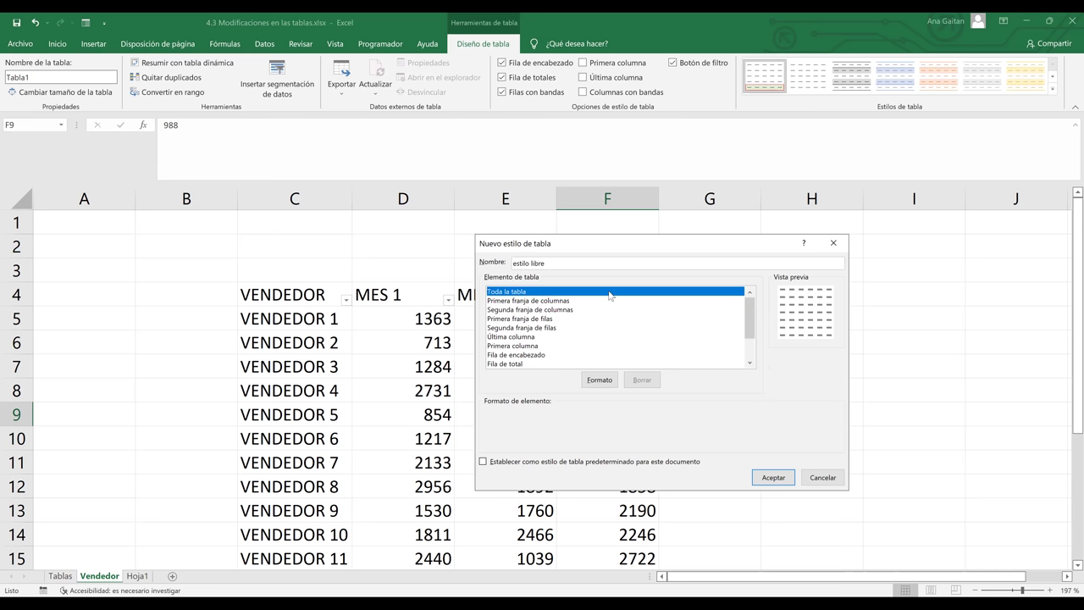
click(604, 385)
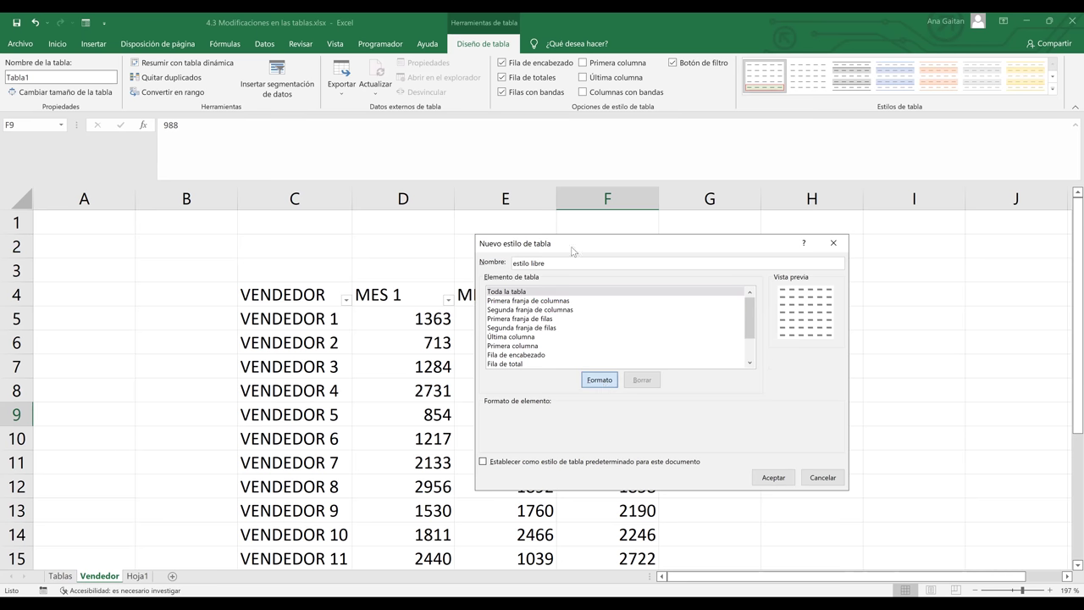
click(518, 209)
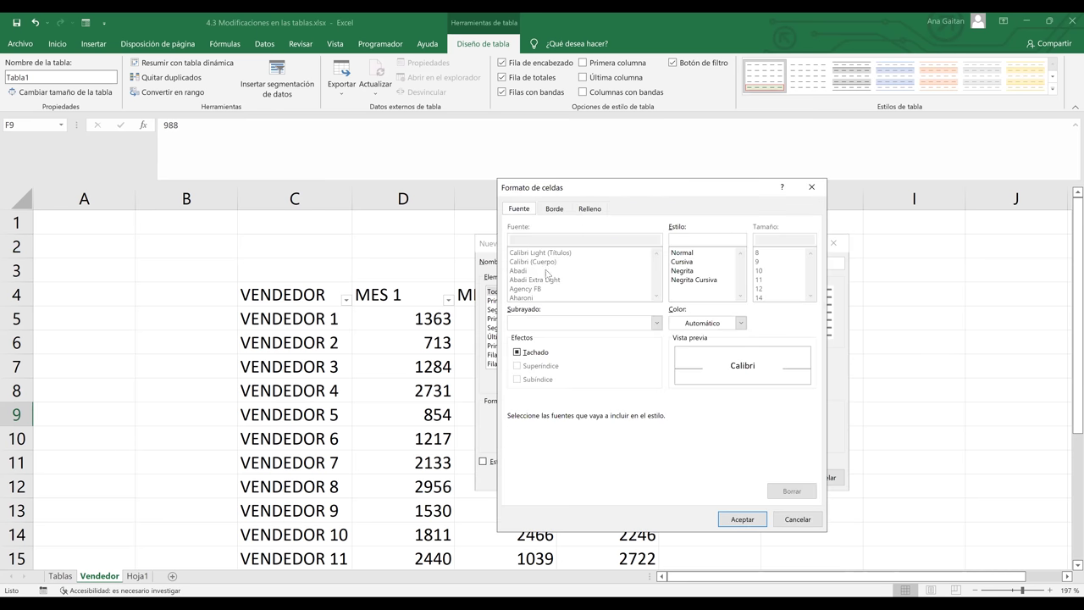
click(698, 271)
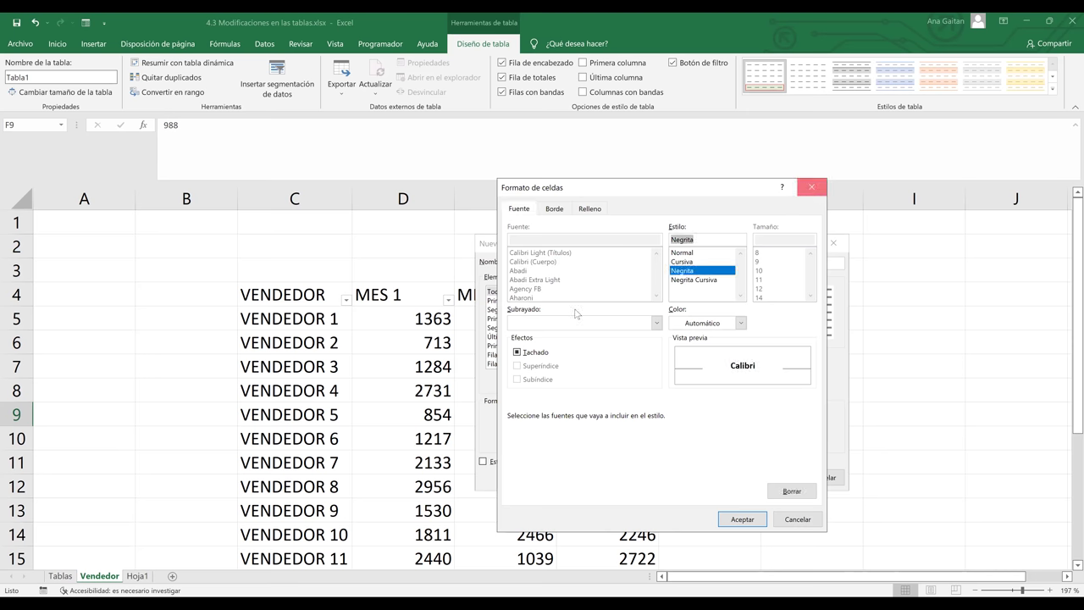
key(Escape)
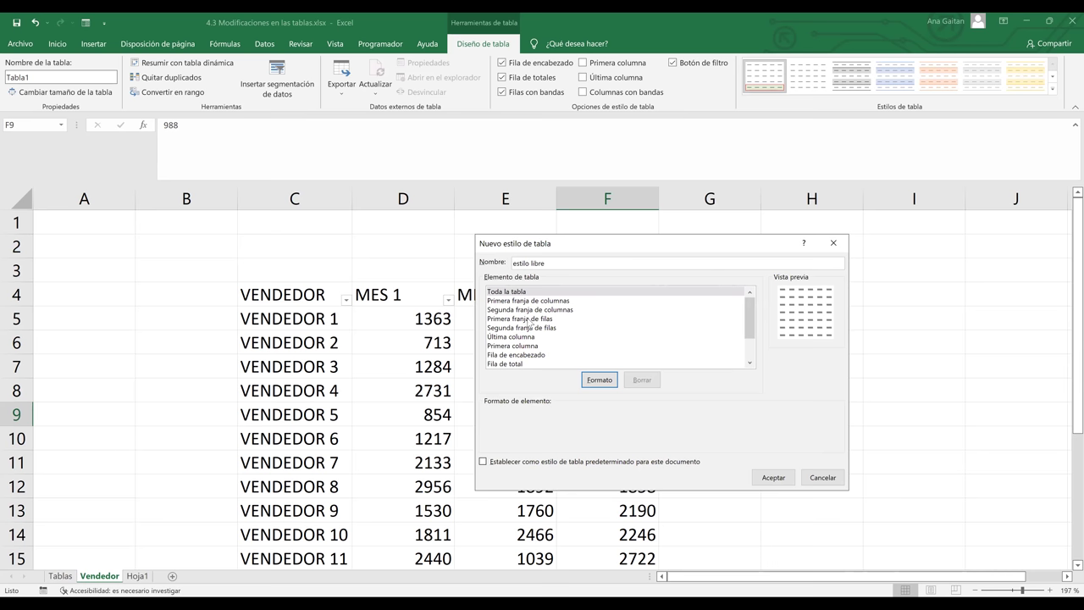
Review the column, header row, total row and corner-cell elements available for the new table style
click(514, 337)
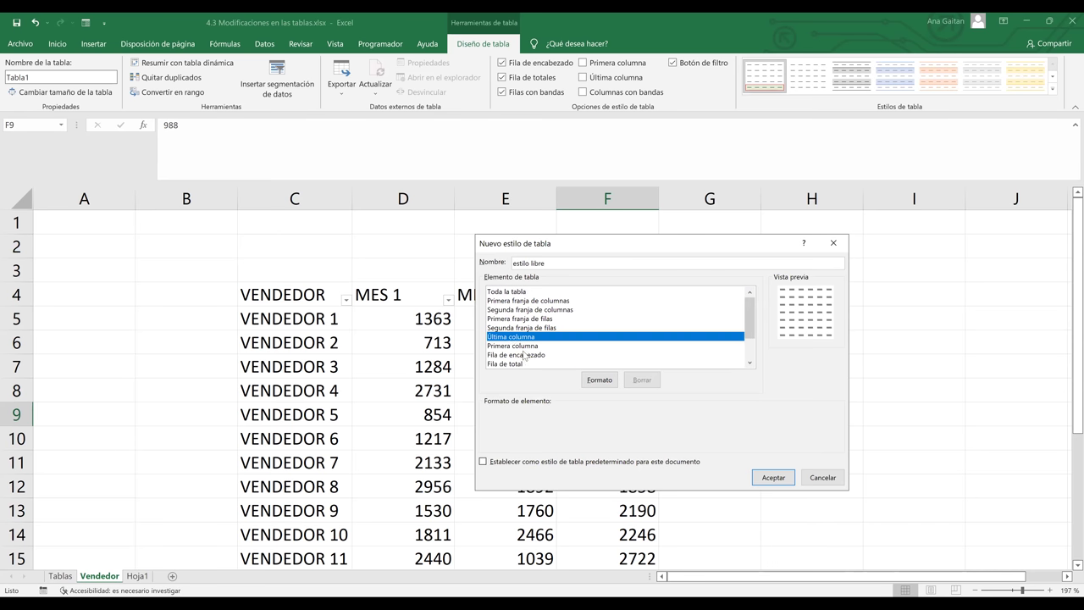
click(524, 354)
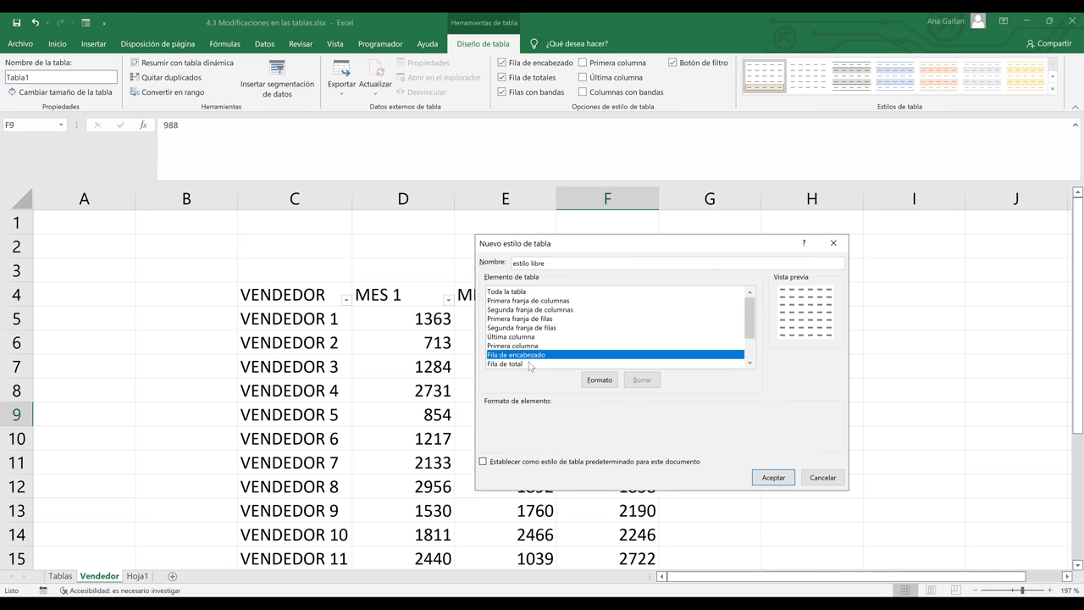
double_click(750, 363)
click(750, 362)
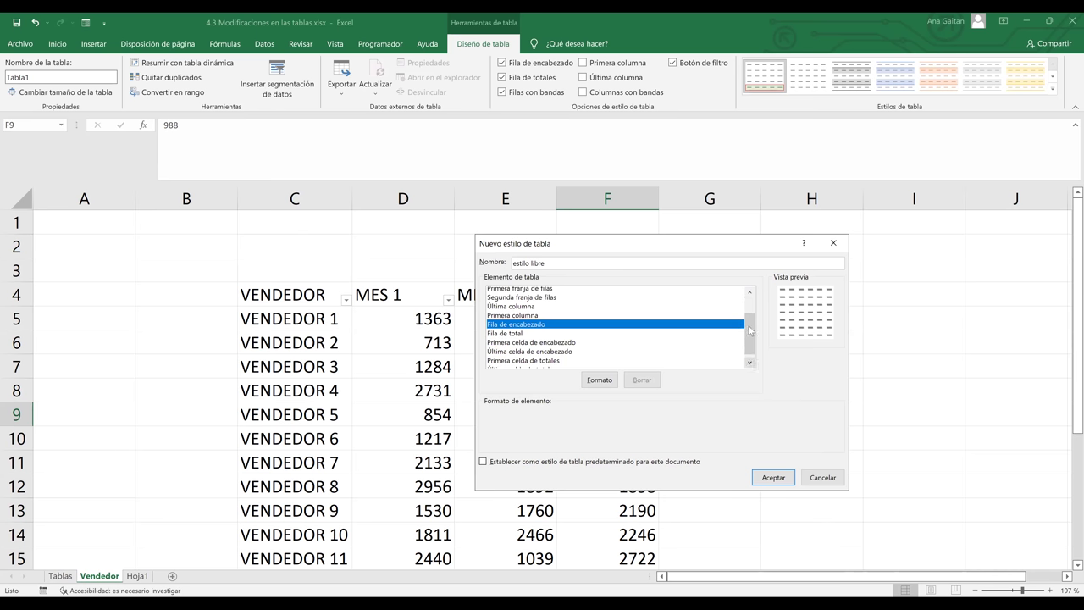
mouse_move(750, 329)
mouse_down()
mouse_move(749, 300)
mouse_move(748, 349)
mouse_up()
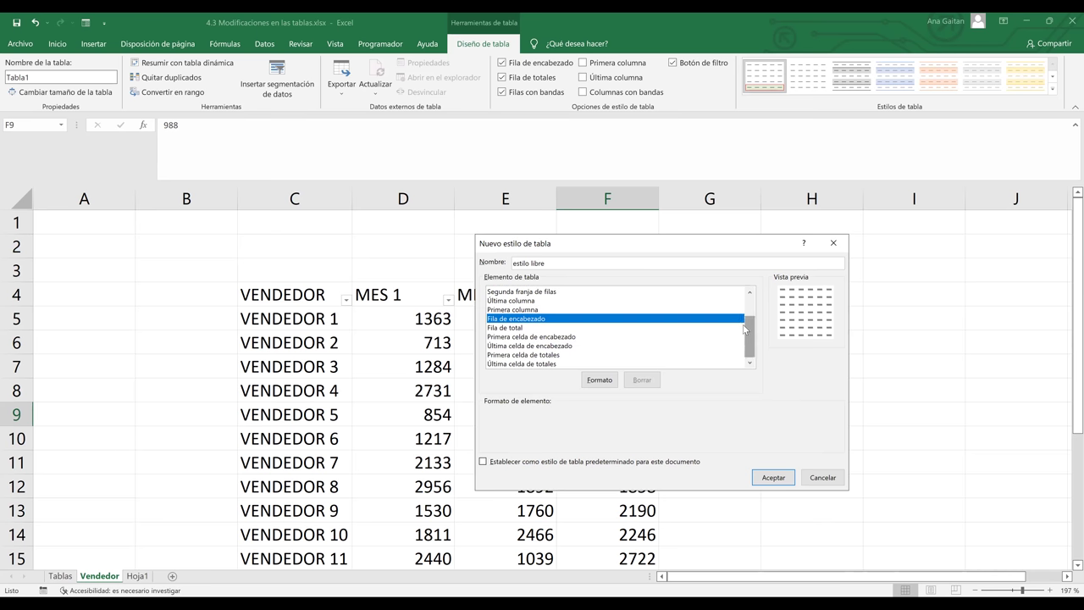
drag(750, 318, 752, 293)
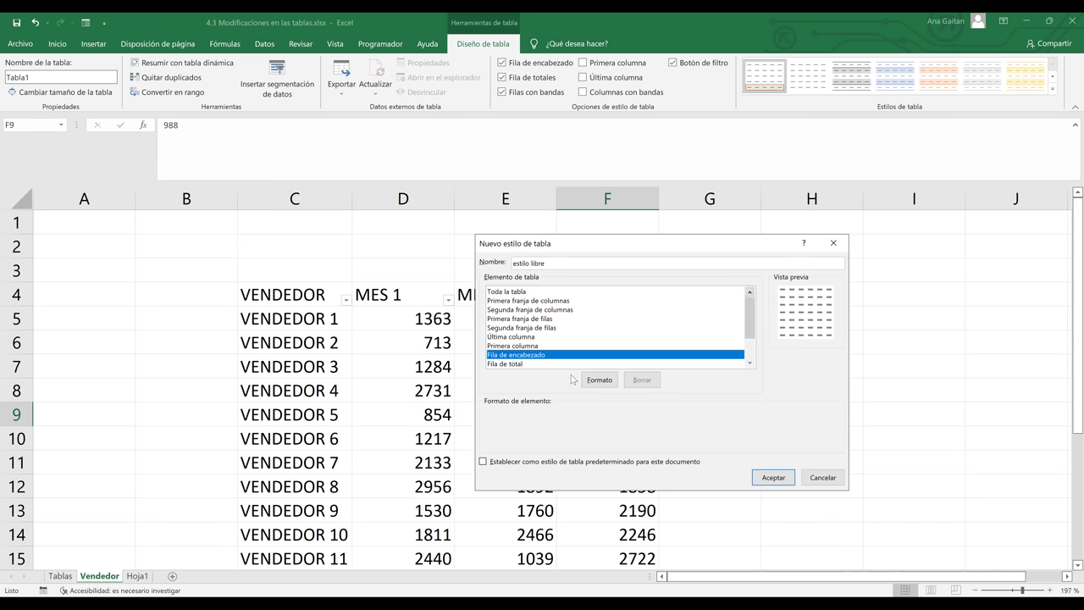
Set the font style of the Última columna element in estilo libre to Negrita Cursiva
click(521, 337)
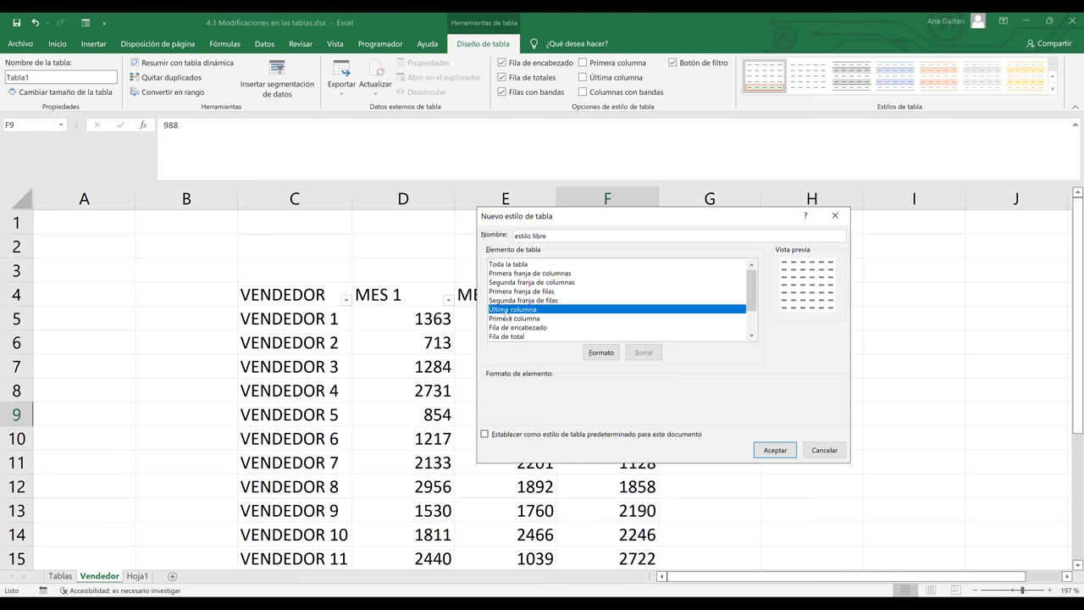
click(592, 359)
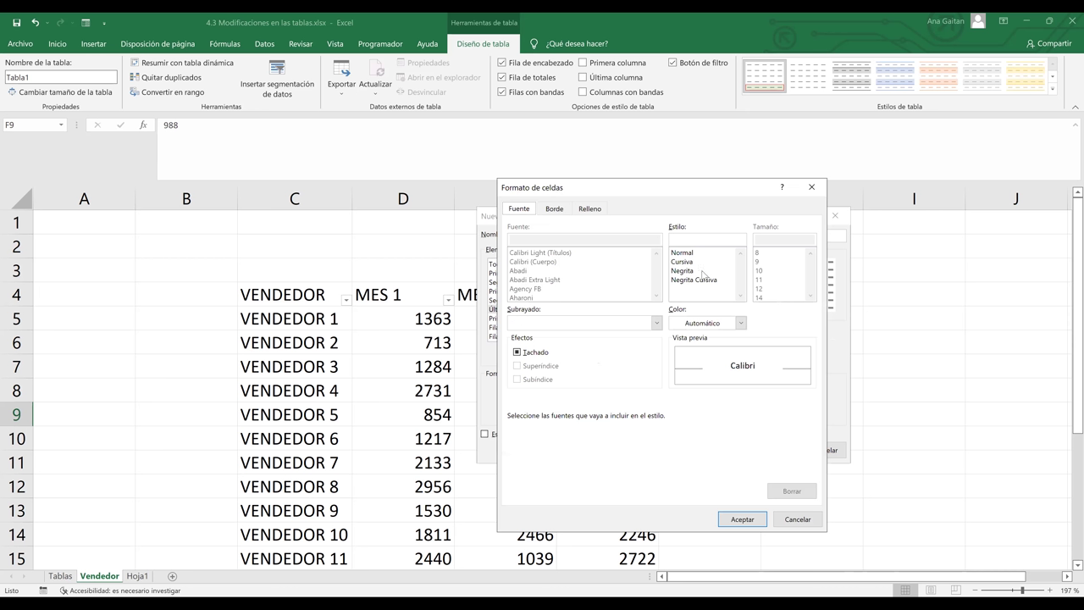
click(703, 272)
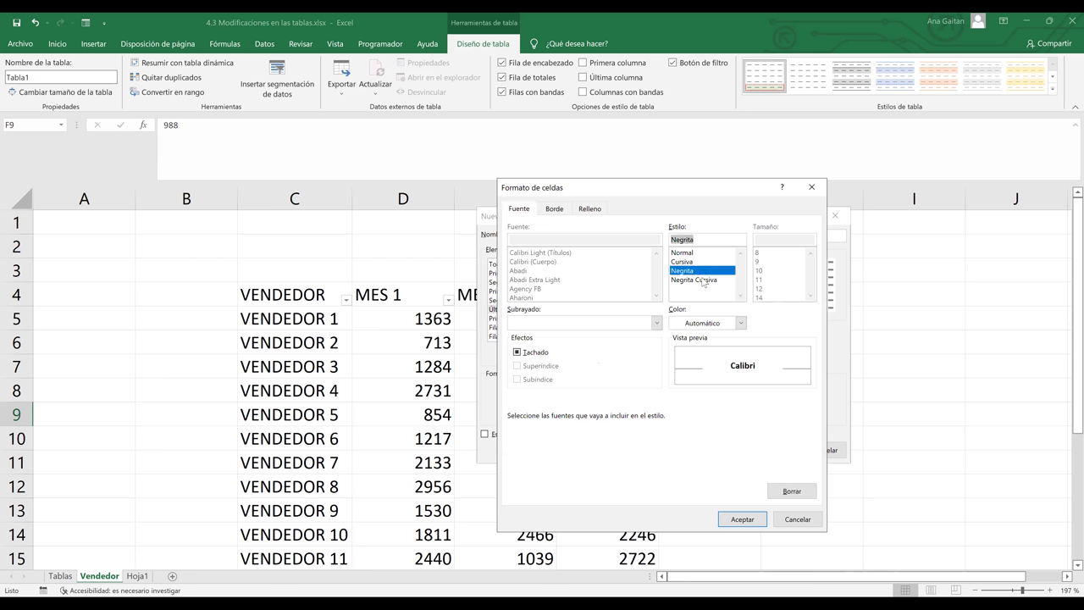
click(702, 280)
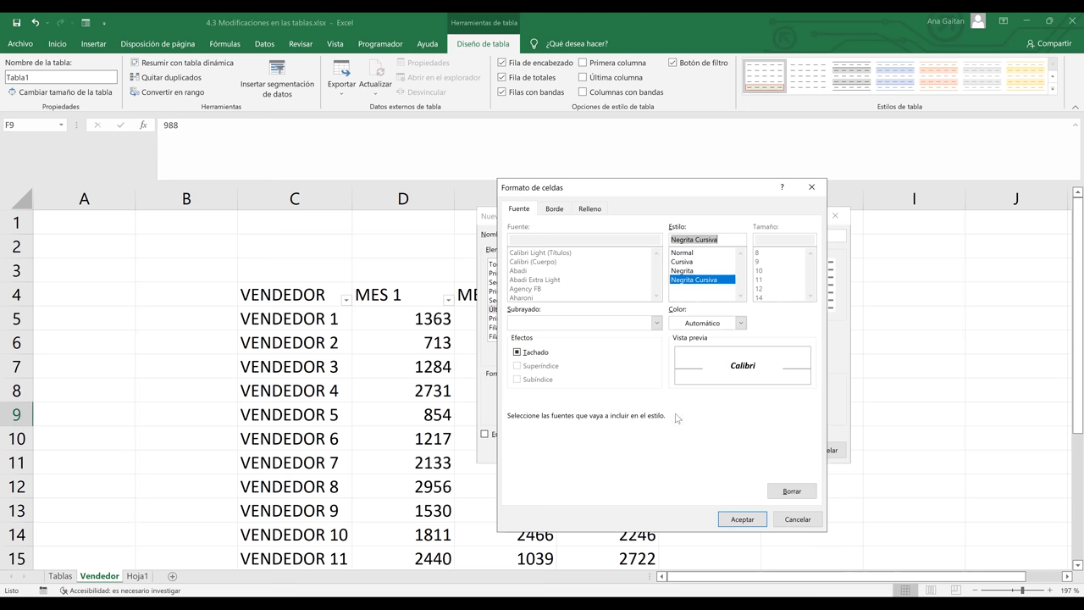
Give the Última columna element a dashed outline border in the standard colour Azul, using the Contorno preset
click(555, 209)
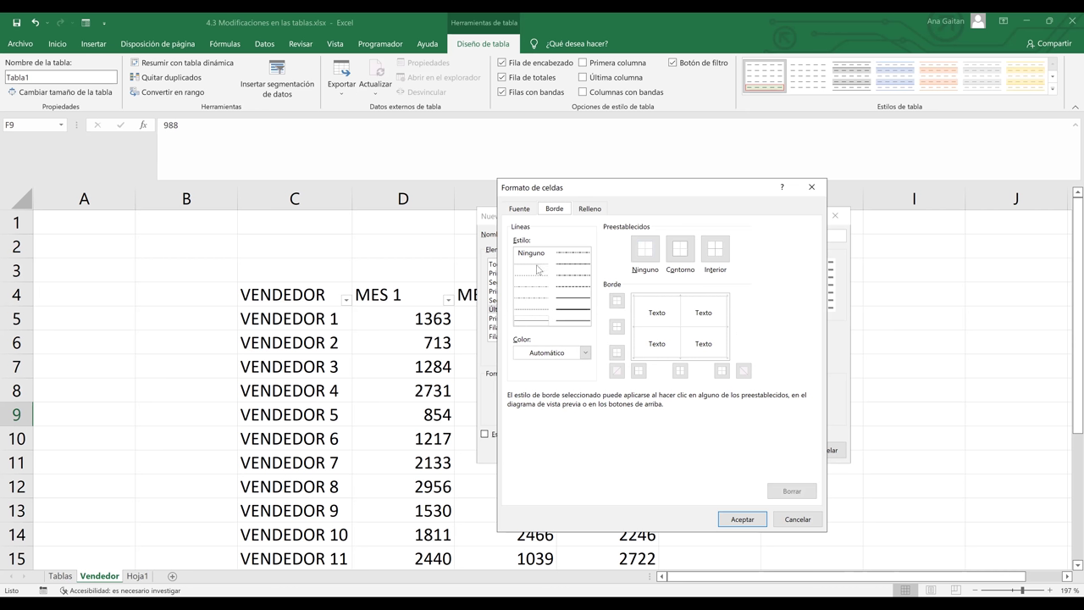
click(573, 324)
click(581, 312)
click(585, 352)
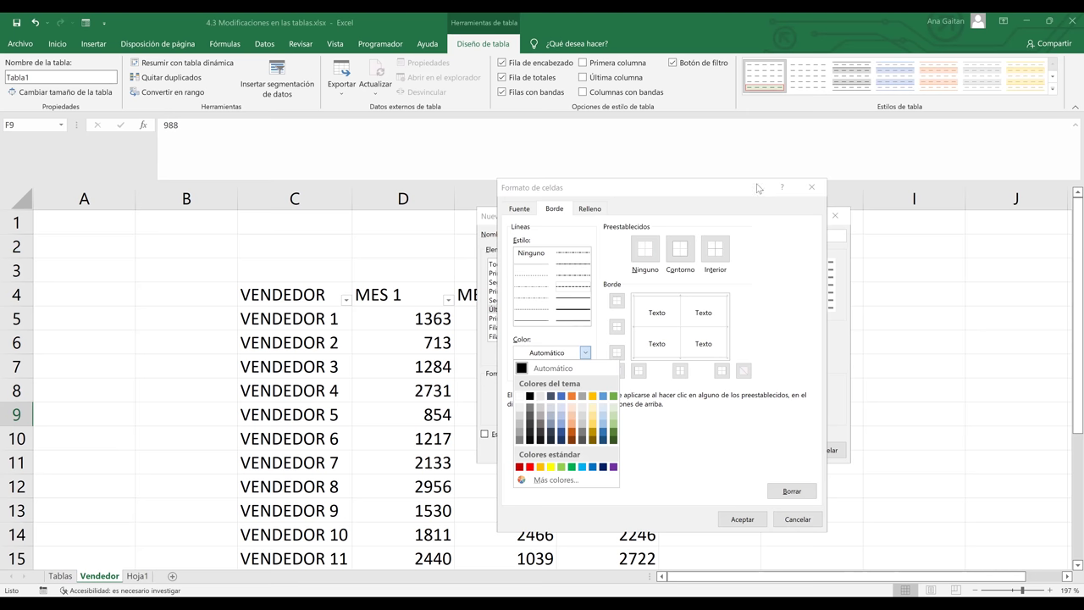
click(690, 348)
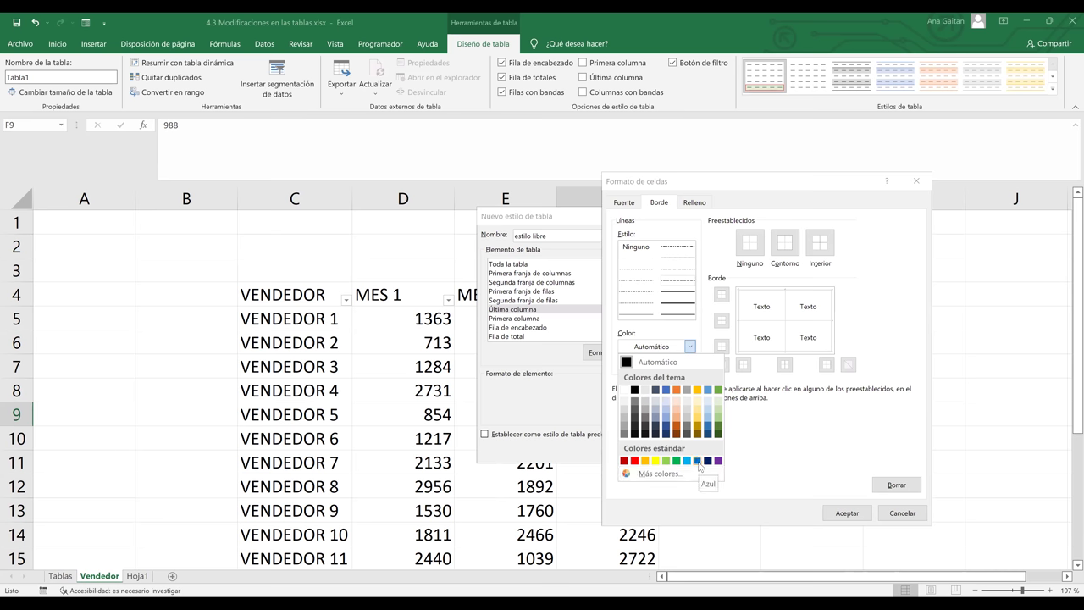
click(698, 461)
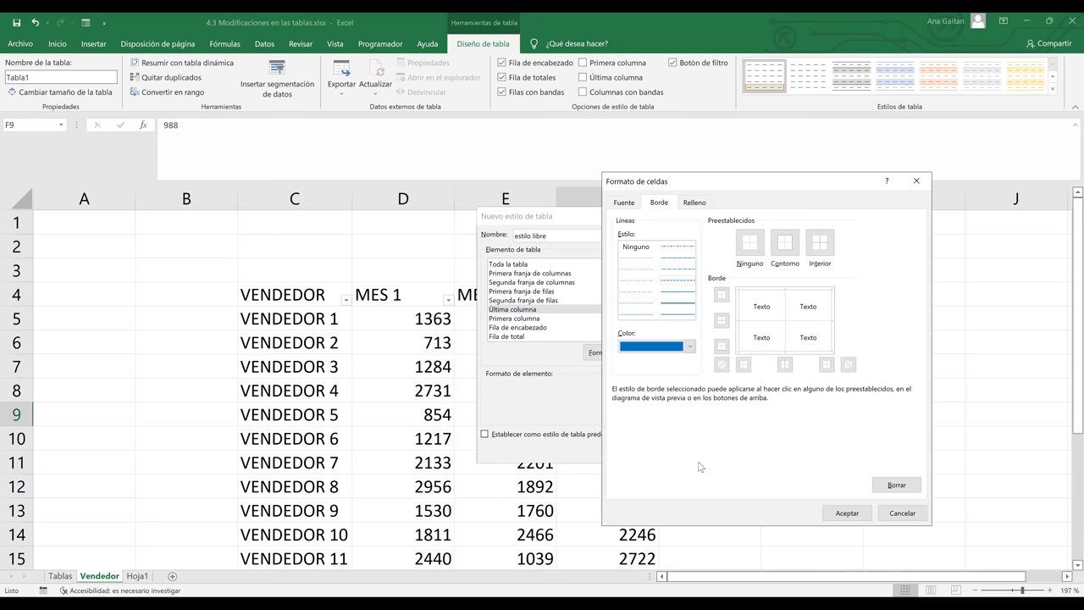
click(785, 254)
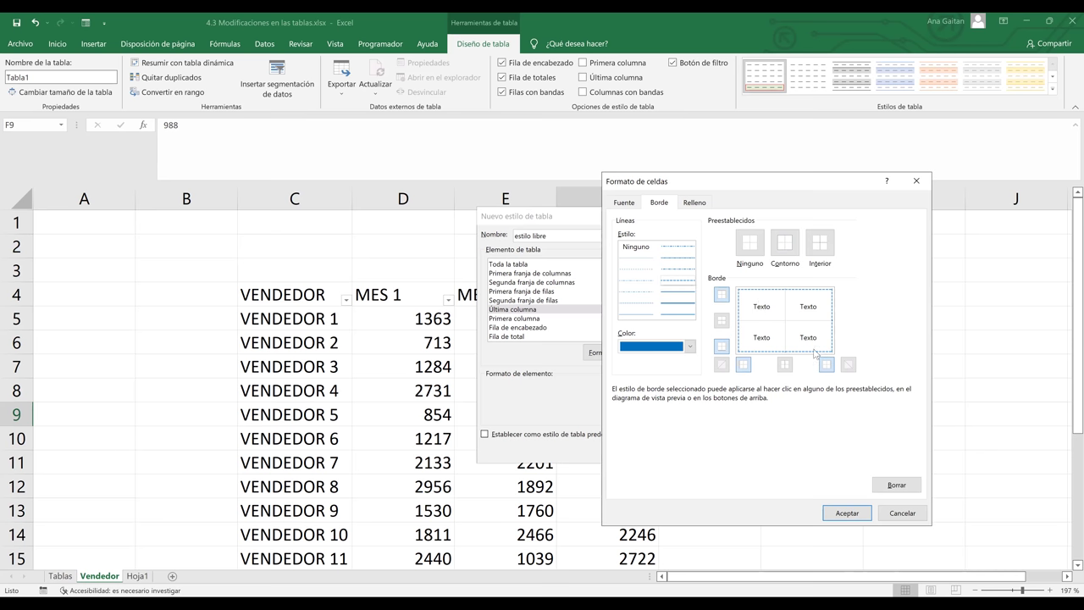
click(817, 244)
click(760, 245)
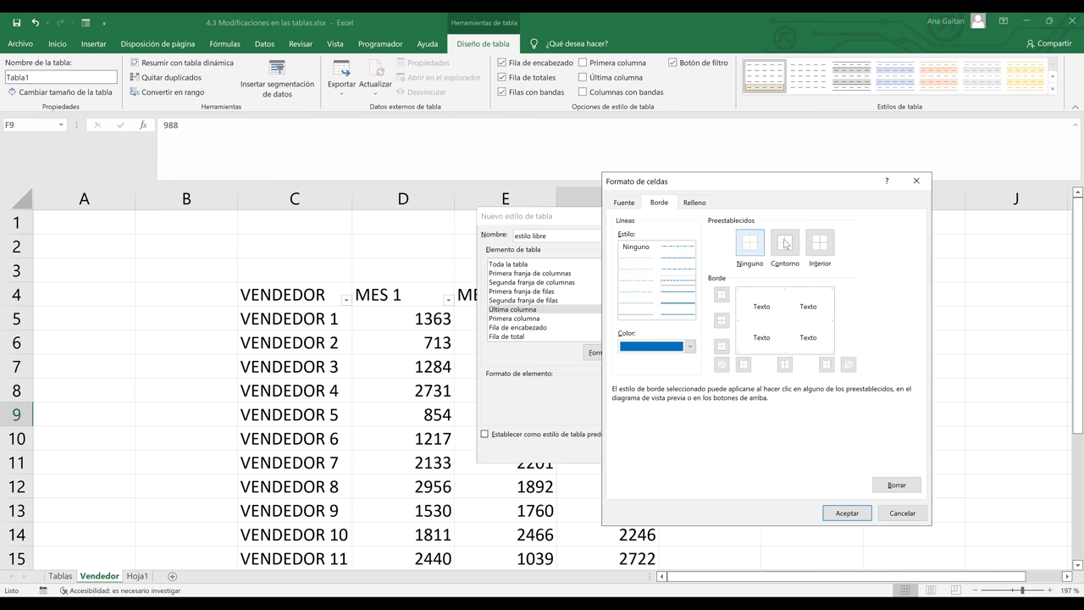
click(785, 243)
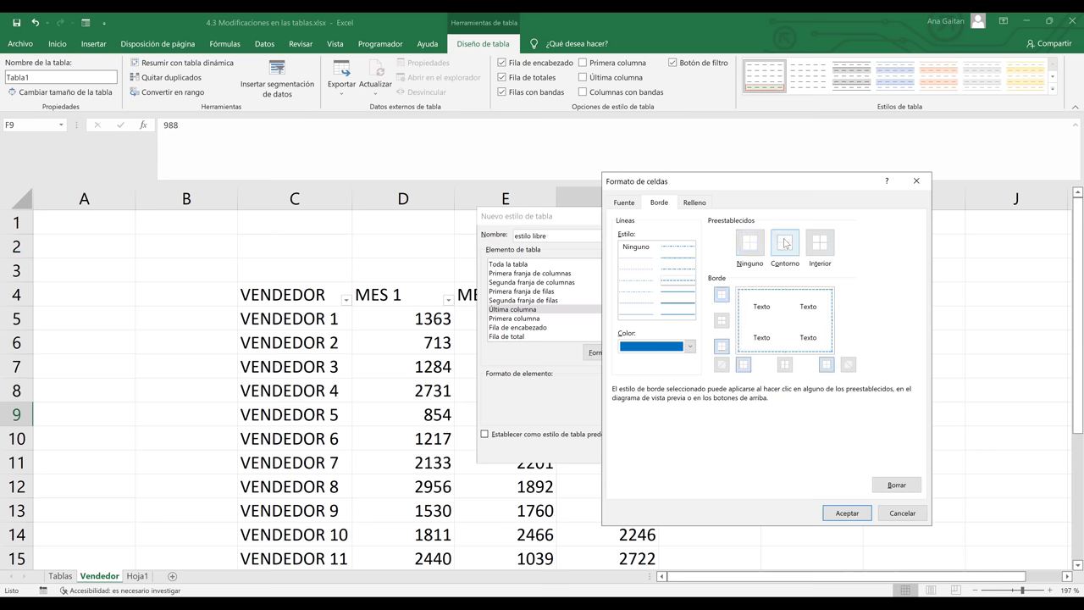
Fill the Última columna element with a light blue background and save the estilo libre table style
click(694, 209)
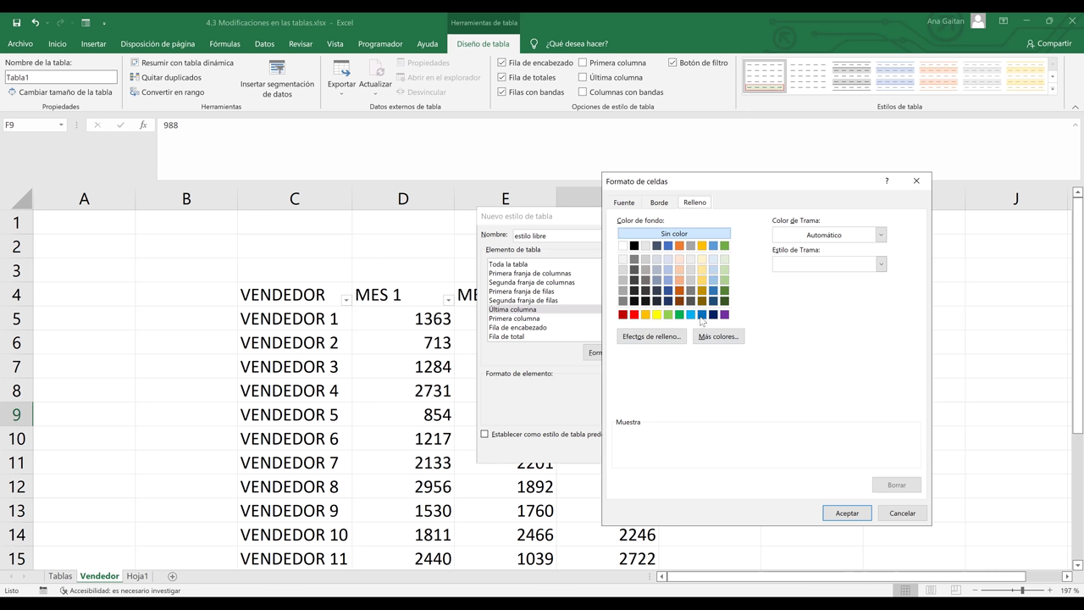
click(713, 259)
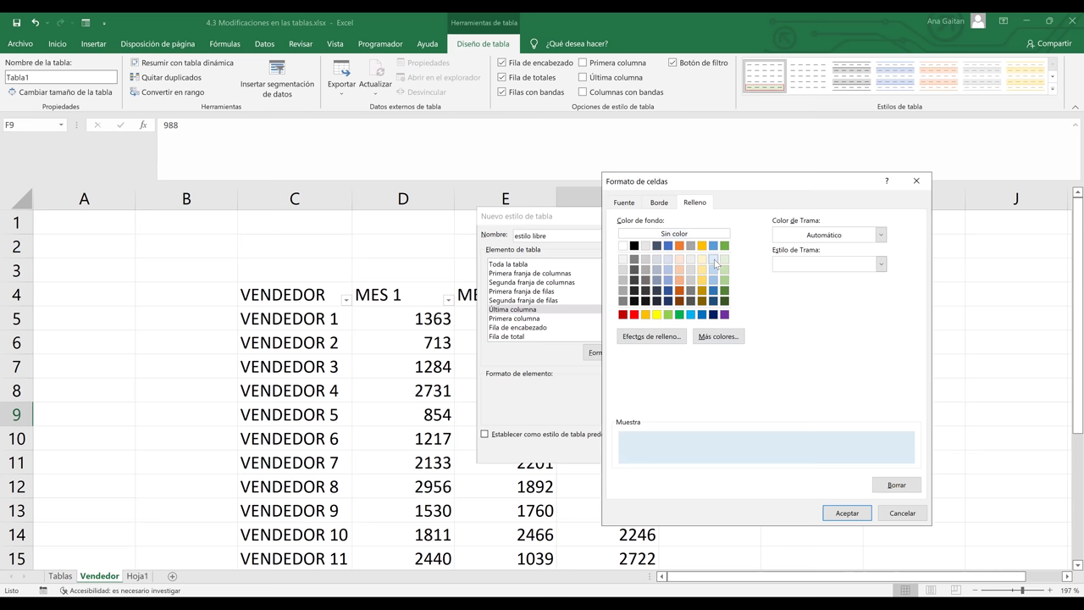
click(667, 260)
click(847, 513)
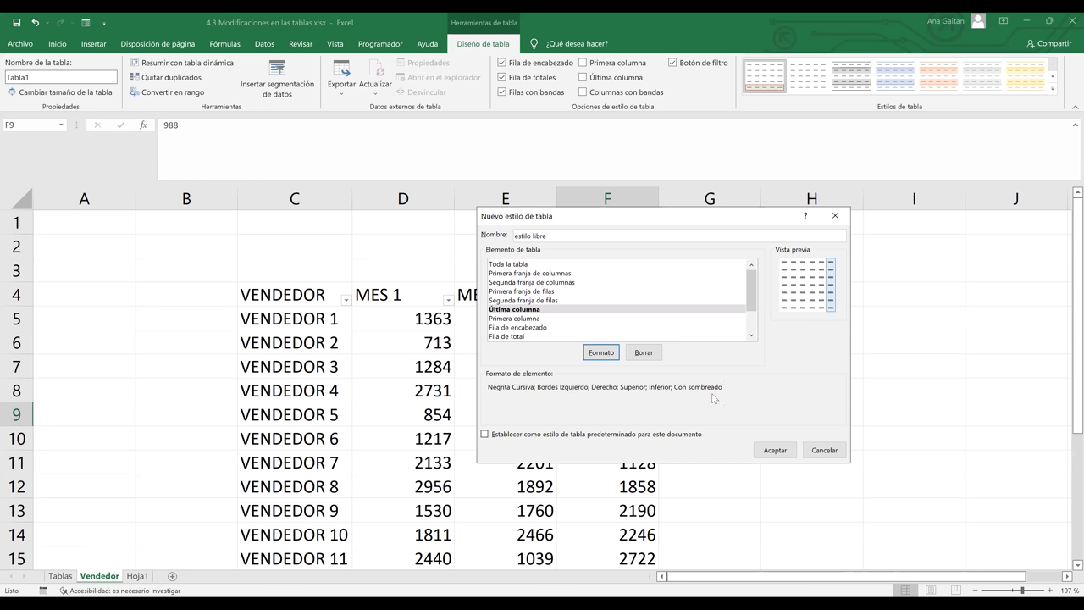
click(778, 454)
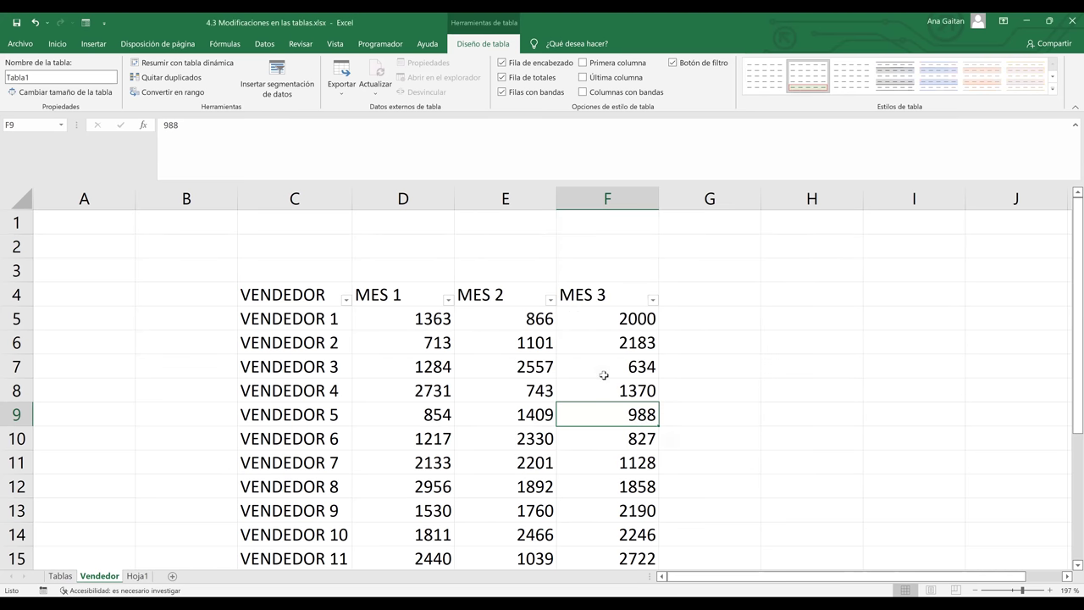
Apply the custom style estilo libre to the seller table and select cell F5
key(Up)
key(Up)
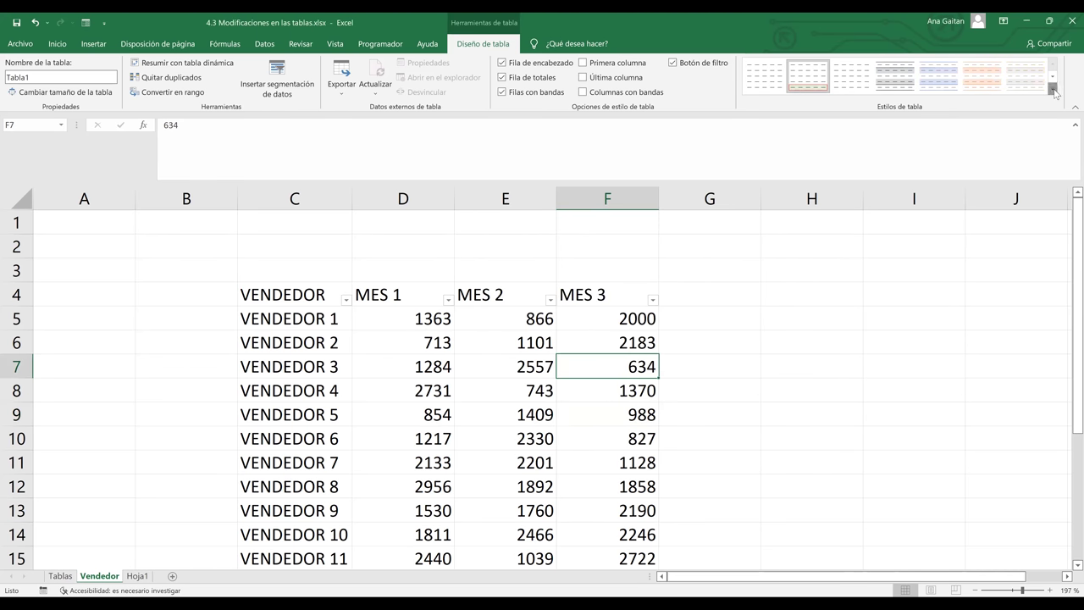
click(1055, 89)
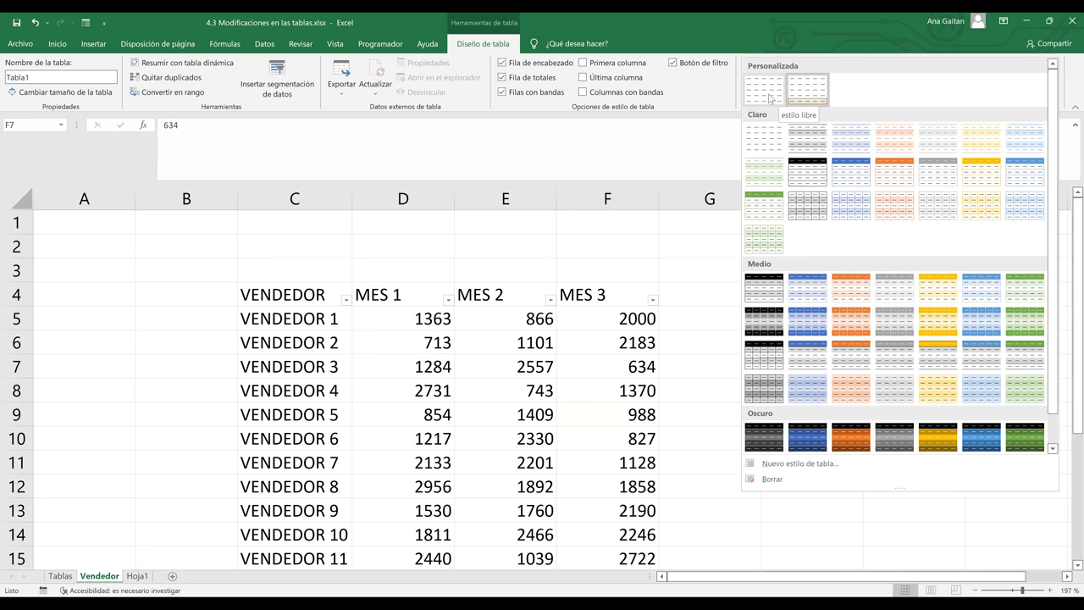
click(640, 330)
click(641, 330)
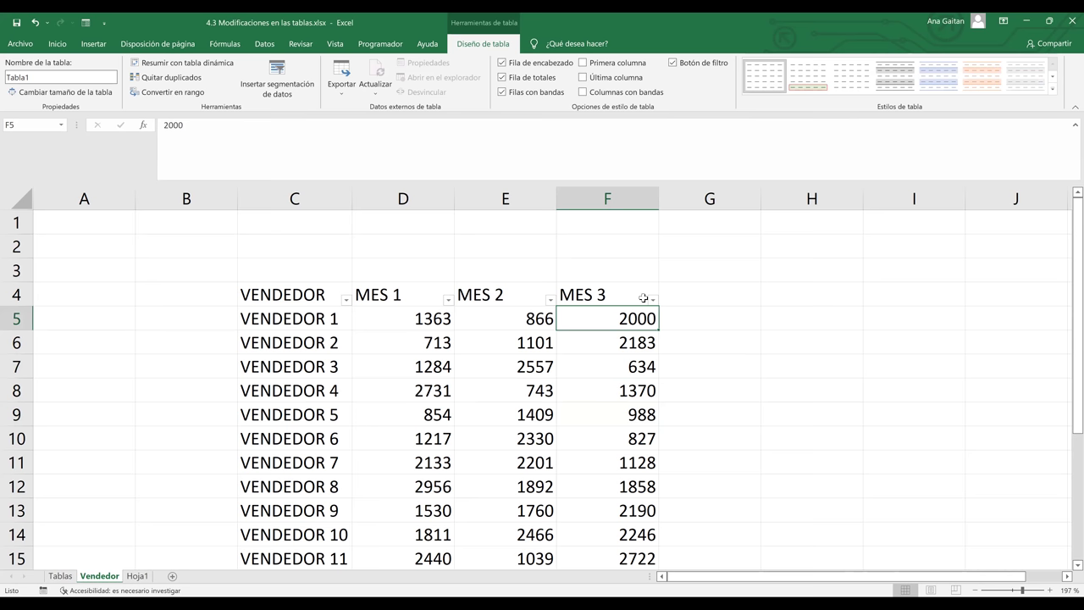
Turn the seller table's Última columna option on and off again, and select cell F11
click(583, 78)
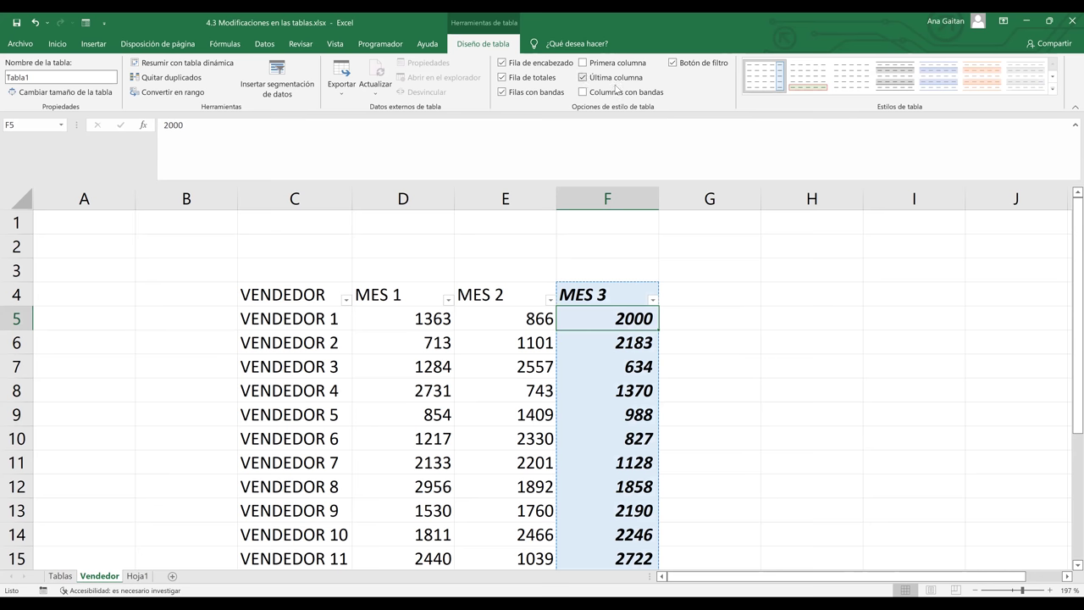
click(582, 78)
click(618, 463)
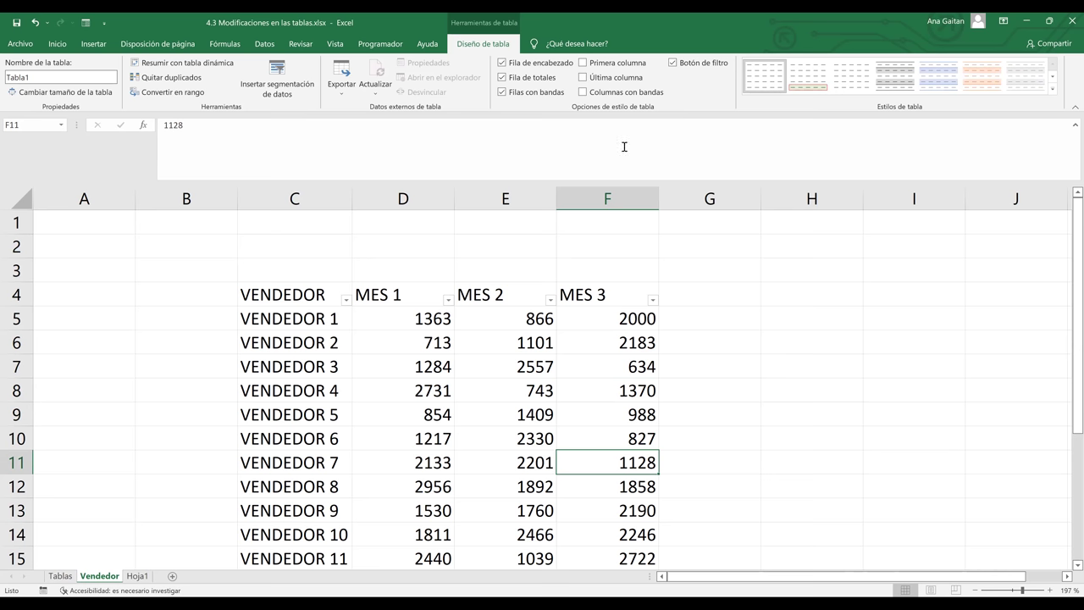
Add a new column headed Total to the seller table in cell G4
click(704, 290)
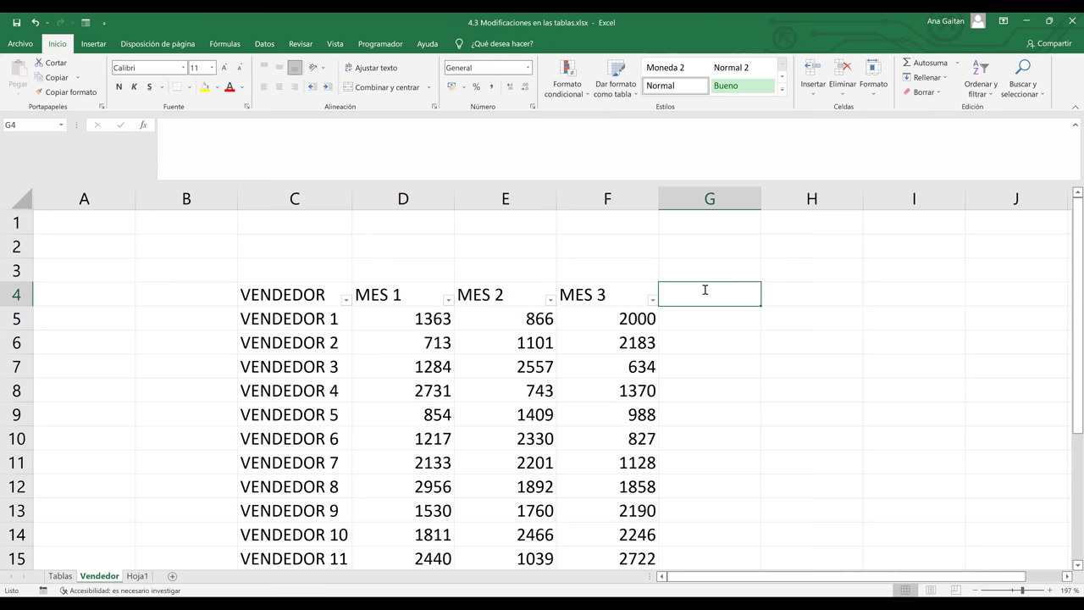
text(Total)
key(Return)
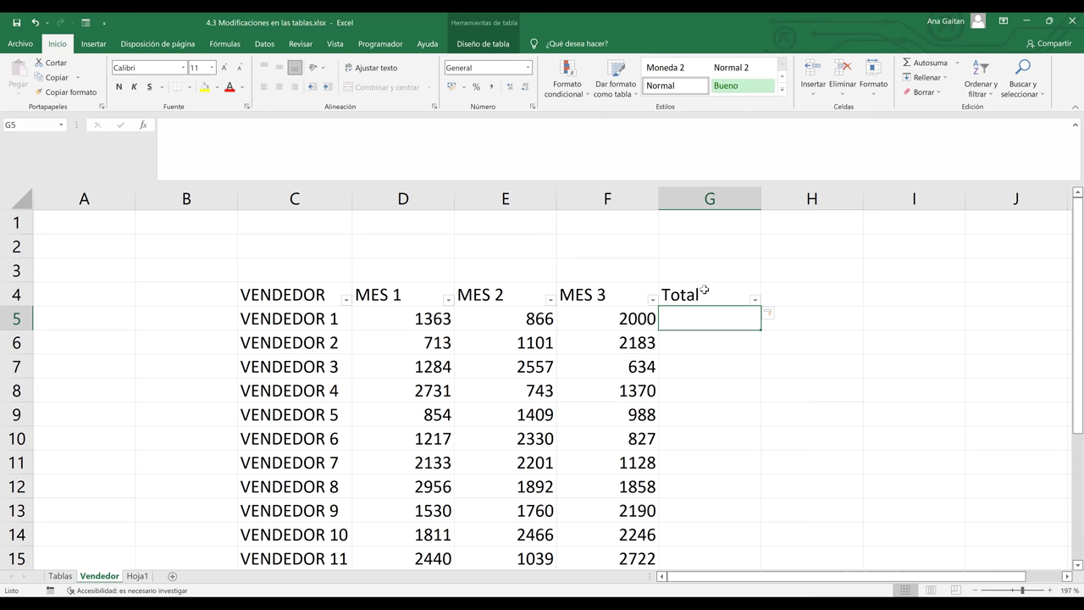
Fill the Total column with a SUMA formula in G5 that adds MES 1 through MES 3 for each seller
text(=)
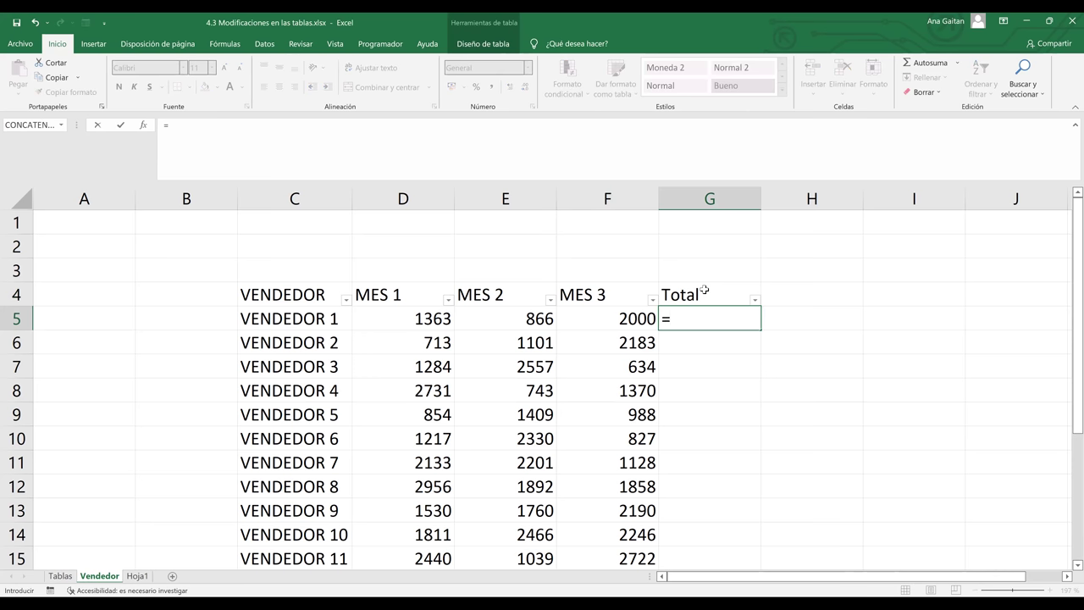
text(suma)
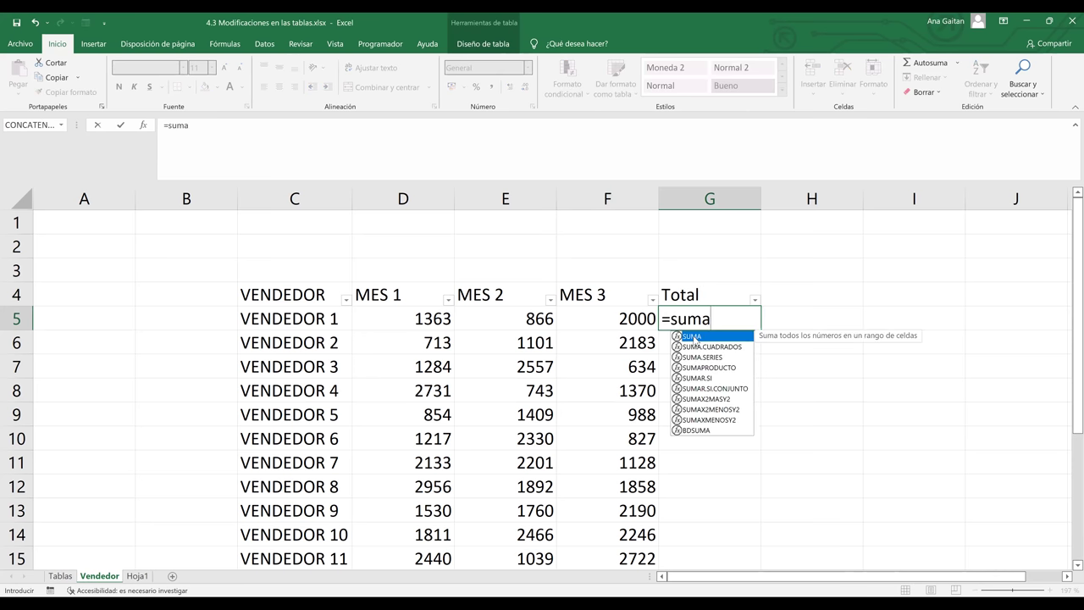
key(Tab)
click(447, 321)
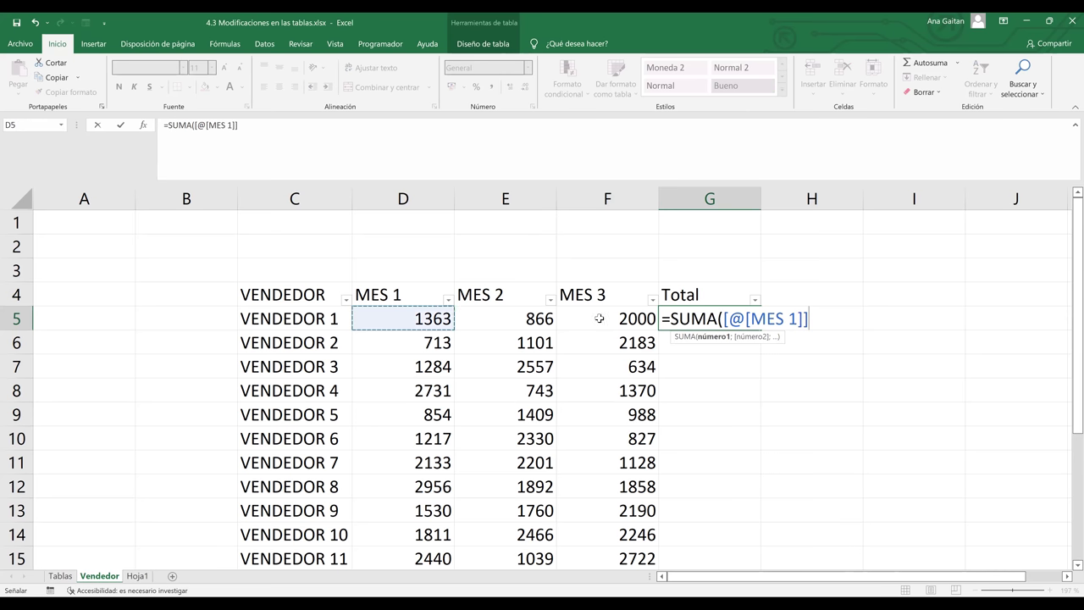
shift+click(598, 318)
key(Return)
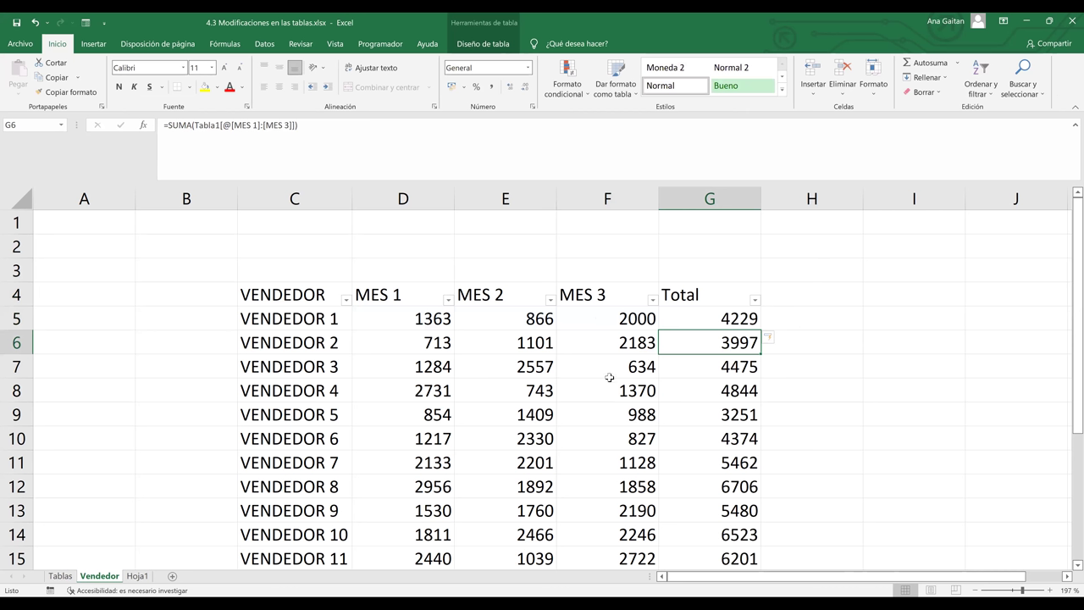
Turn on the seller table's Última columna option and apply the grey banded table style from the Claro group
click(496, 50)
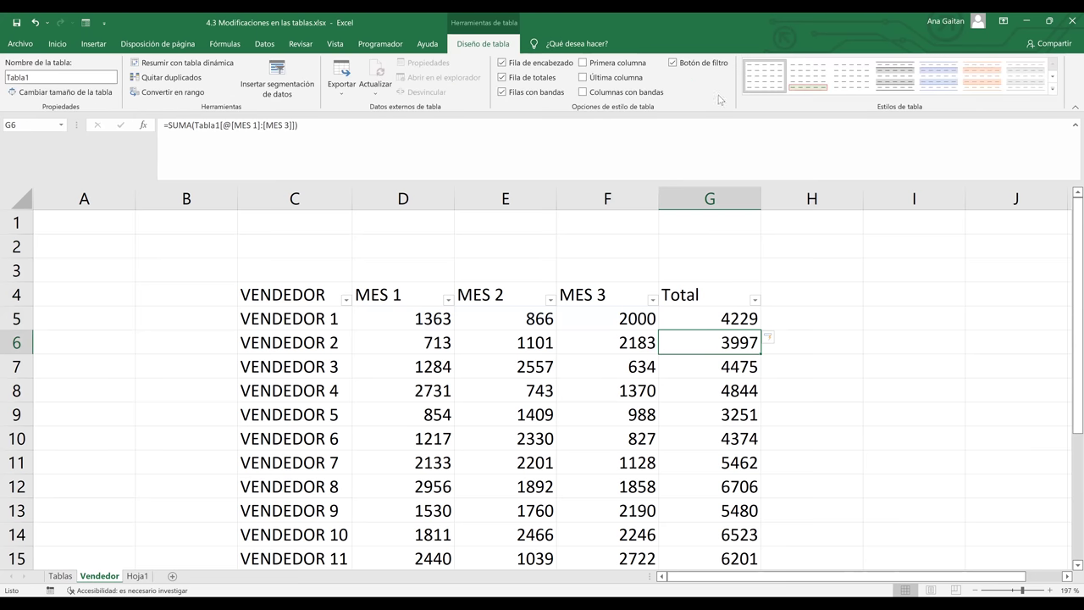
click(582, 78)
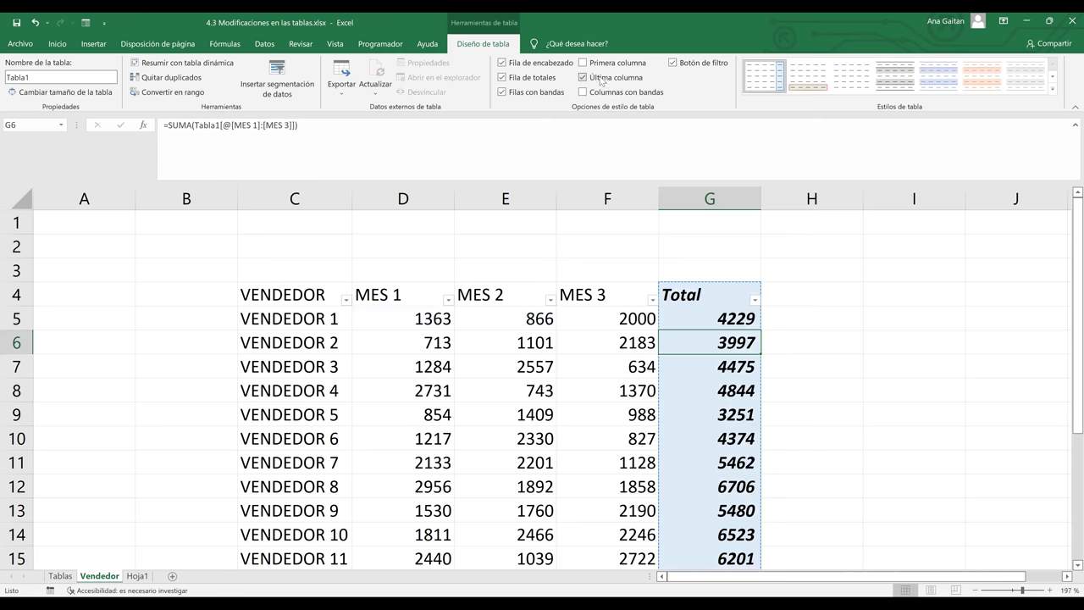
click(1053, 93)
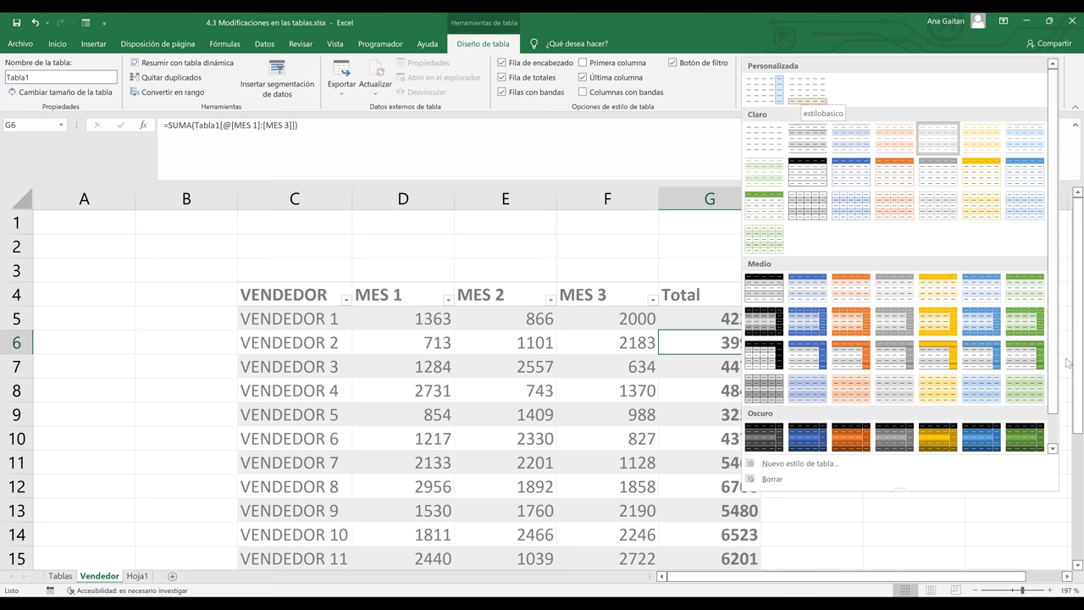
drag(1068, 406, 1067, 401)
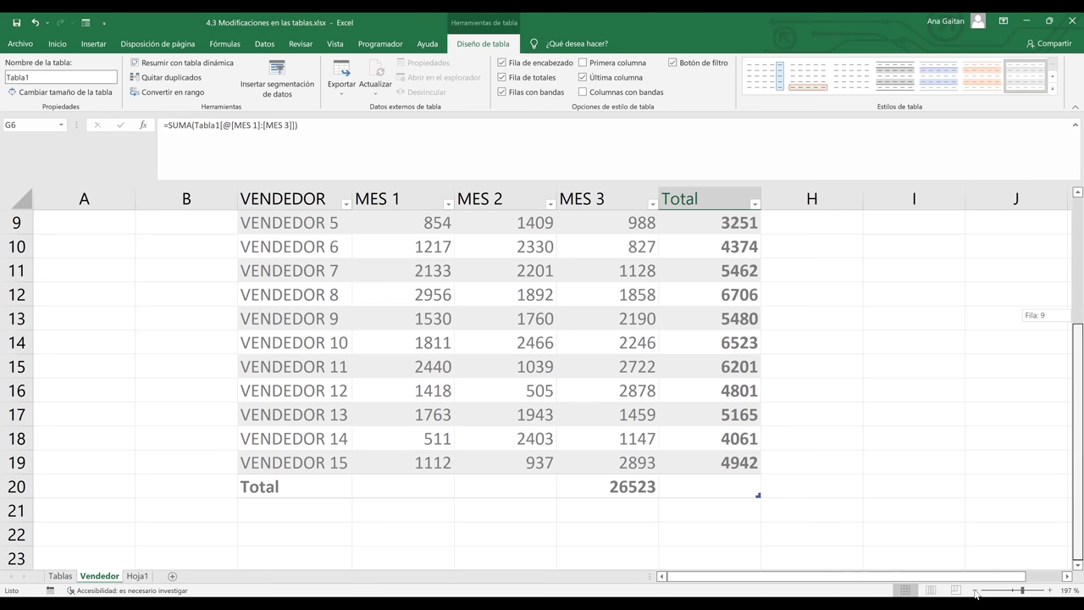
Zoom the Vendedor sheet out to 160 % and select cell G9 in the Total column
click(977, 539)
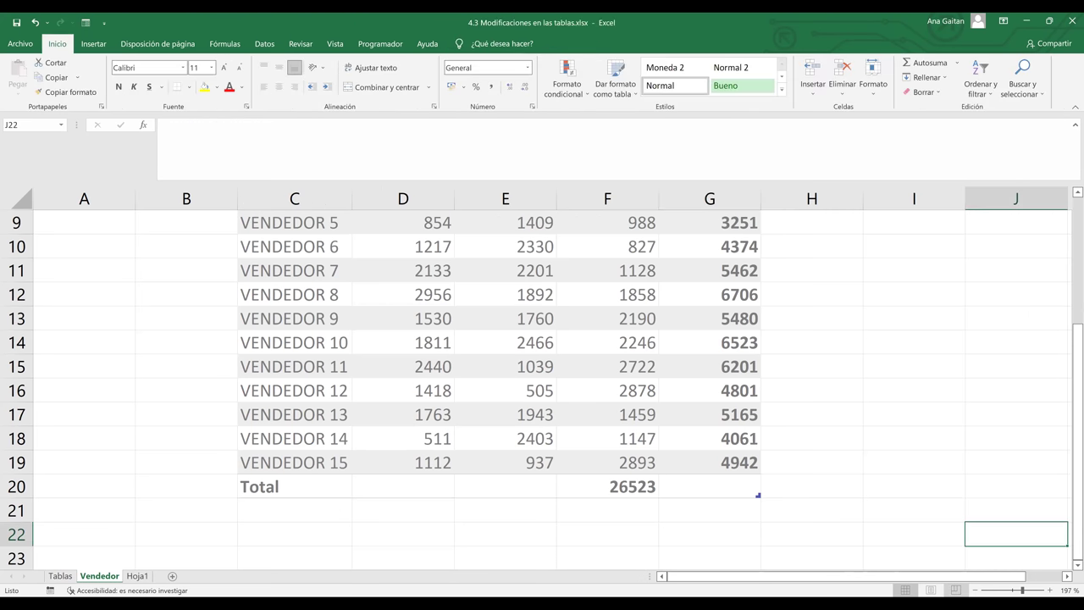
click(973, 591)
drag(1067, 467, 1068, 203)
click(546, 407)
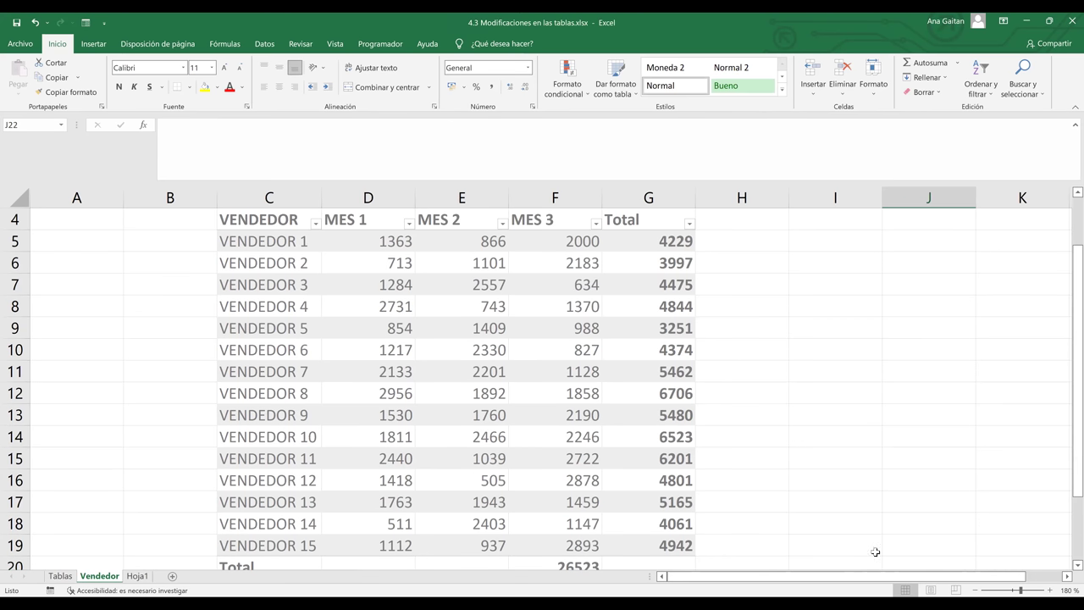
click(991, 591)
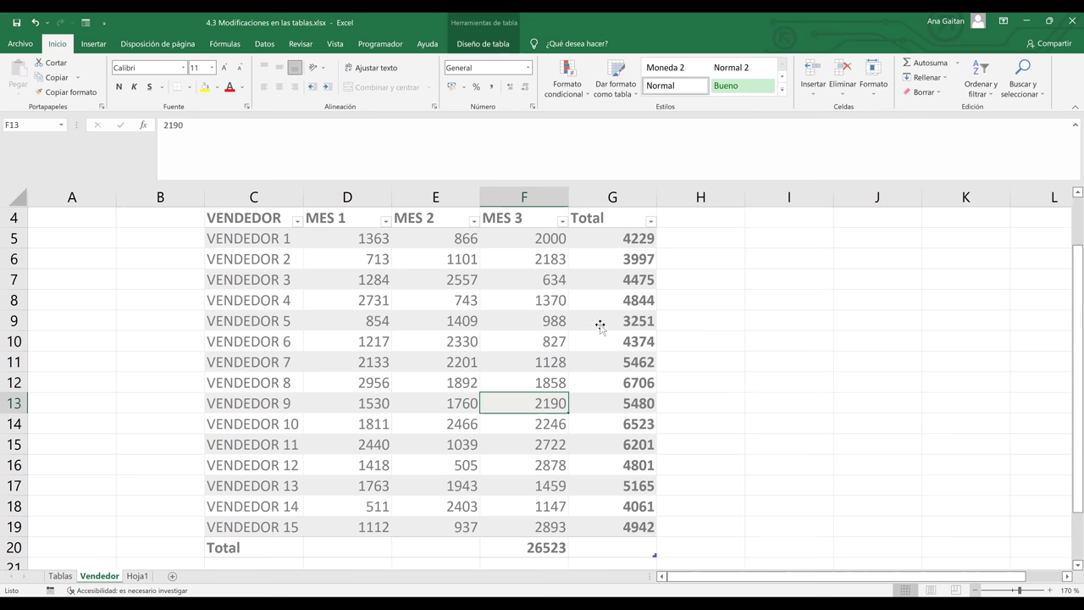
key(Right)
key(Right)
key(Right)
key(Right)
scroll(601, 322, down, 1)
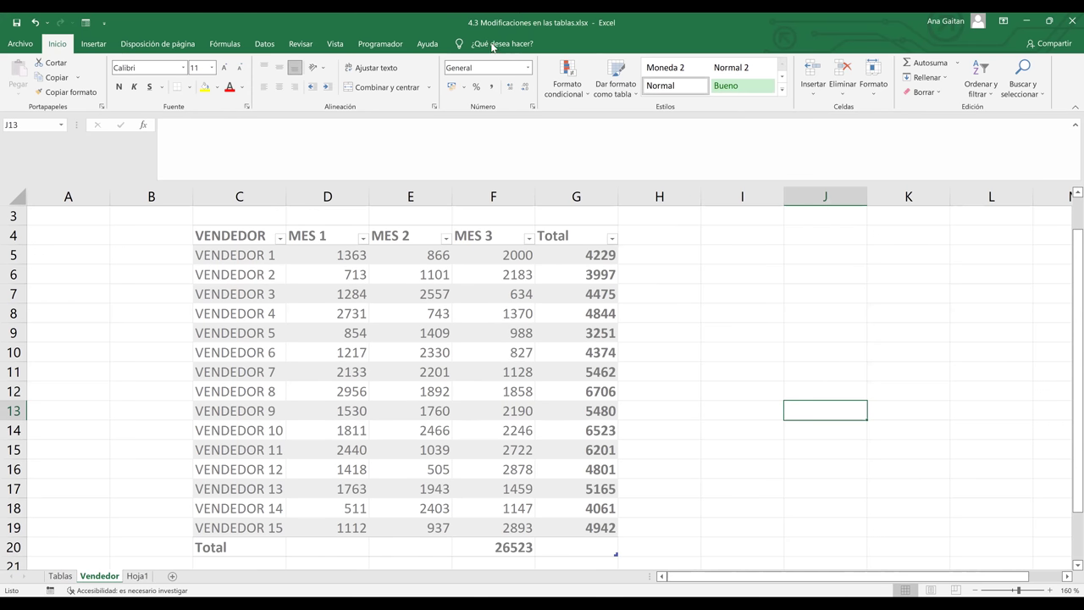
key(Left)
key(Left)
key(Left)
key(Up)
key(Up)
key(Up)
key(Up)
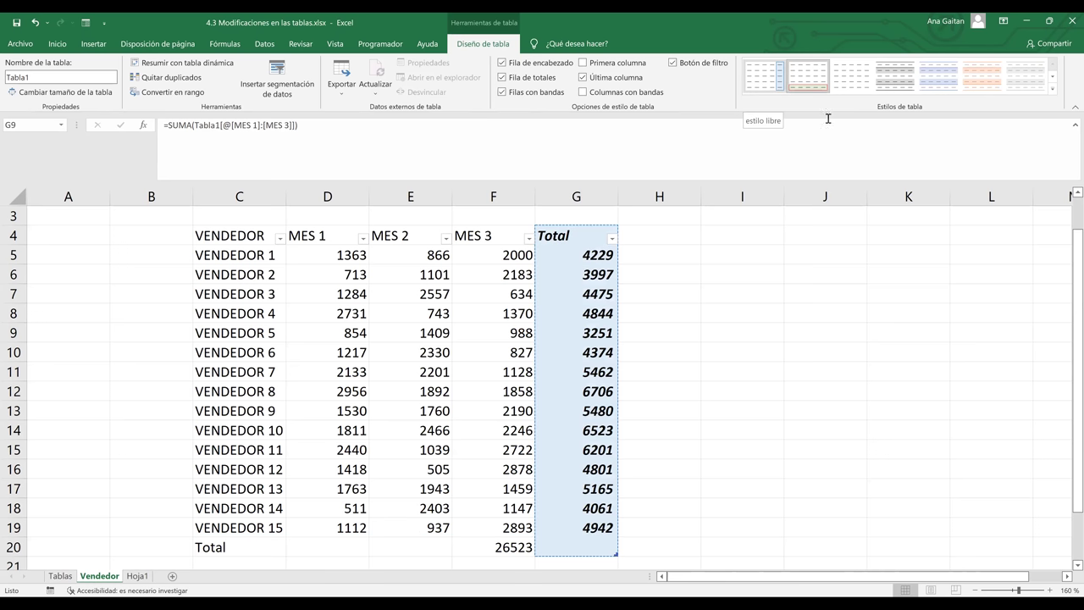
Try the custom and orange-header styles on the seller table, and settle on the Claro style with a solid blue header
click(815, 85)
click(1053, 93)
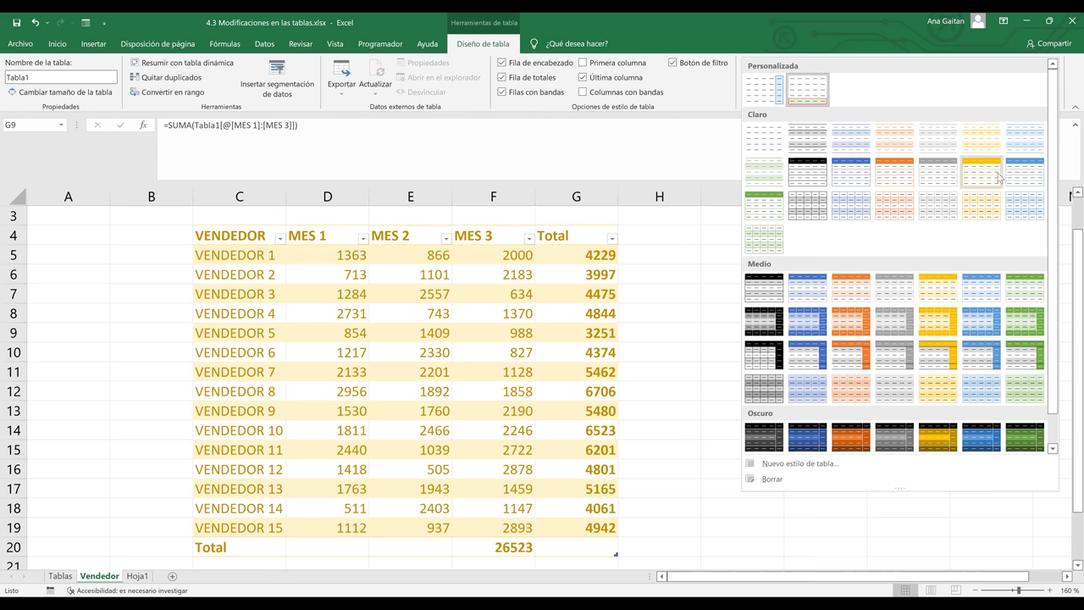
click(905, 173)
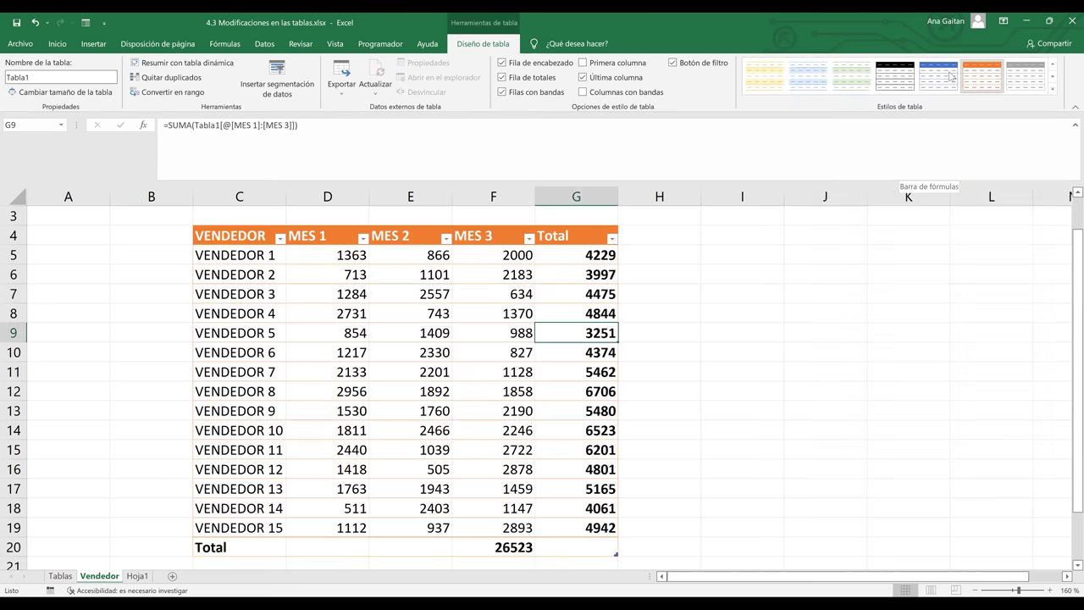
click(950, 76)
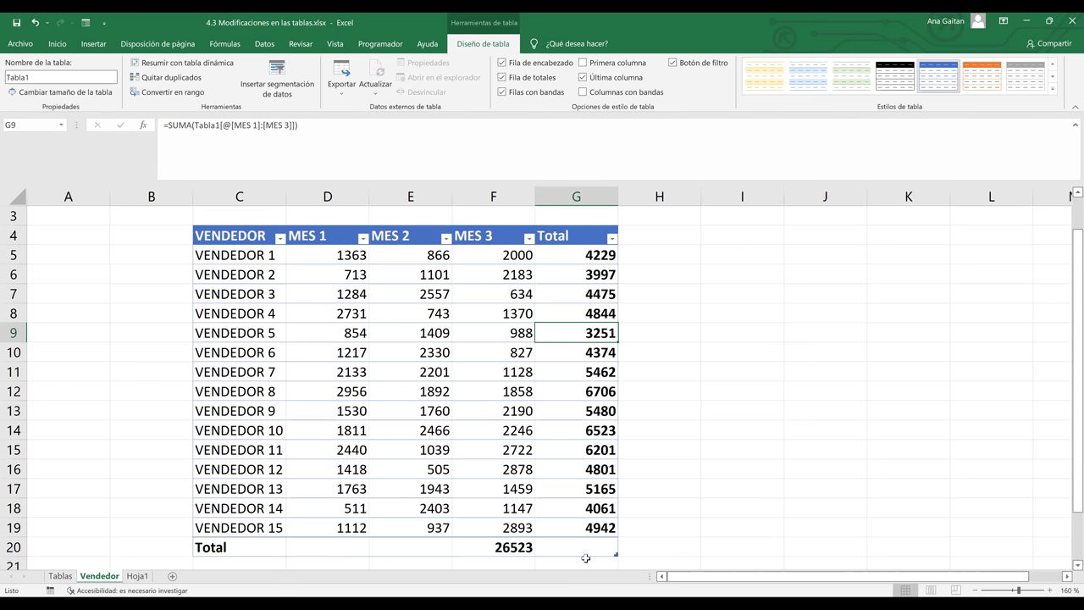
Insert six blank rows in the seller table between VENDEDOR 15 and the Total row
click(644, 501)
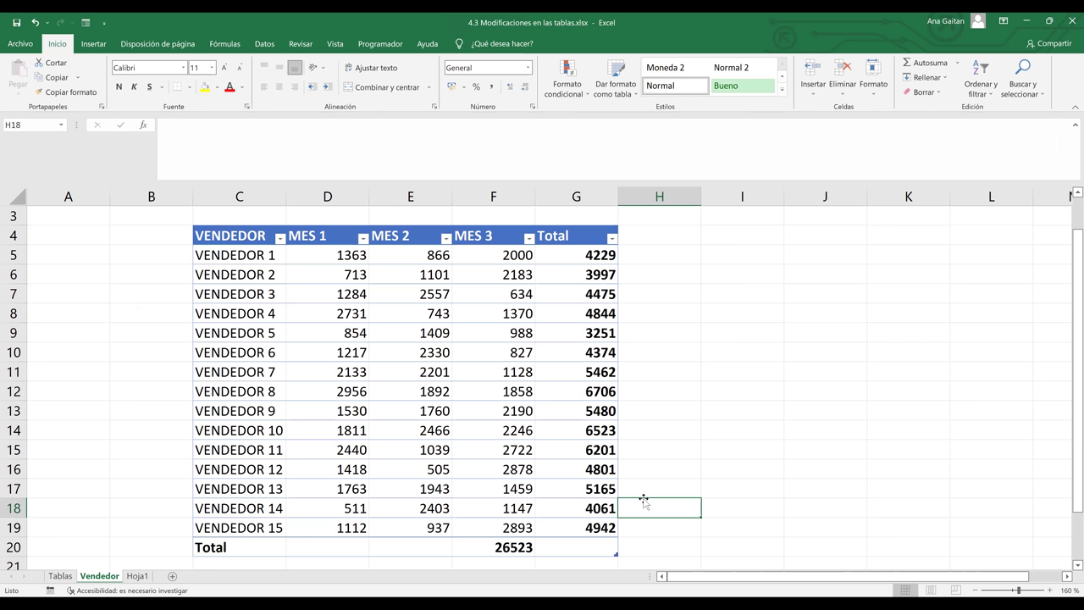
click(689, 397)
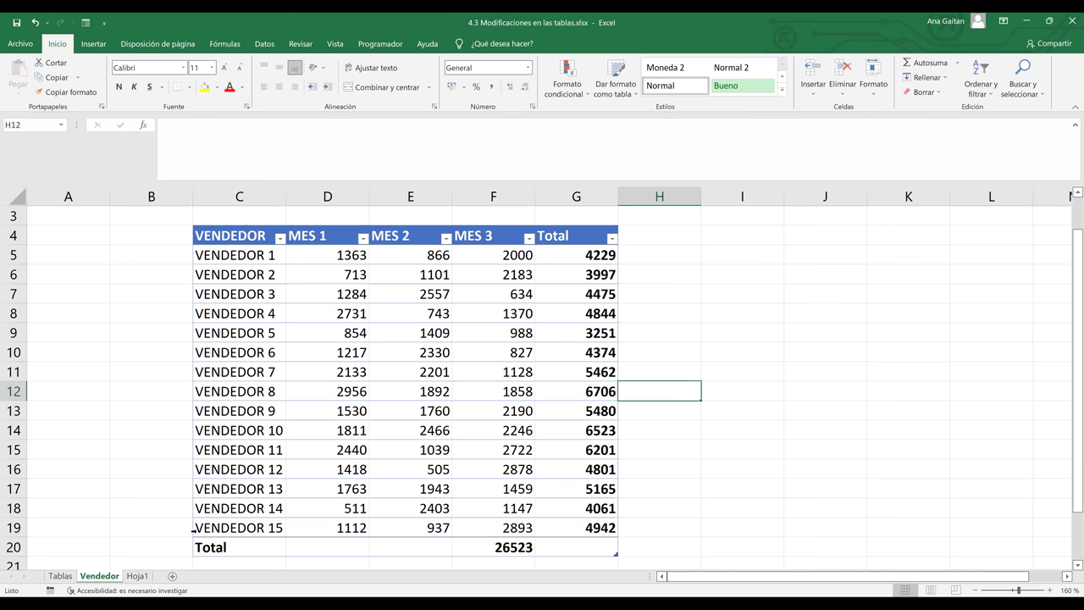
click(14, 526)
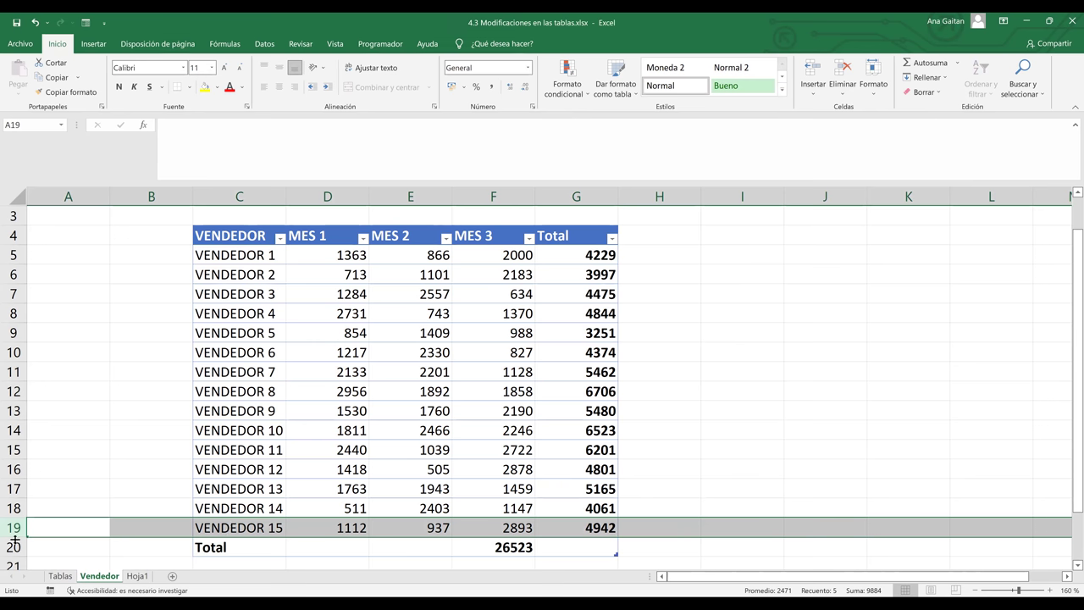
click(15, 547)
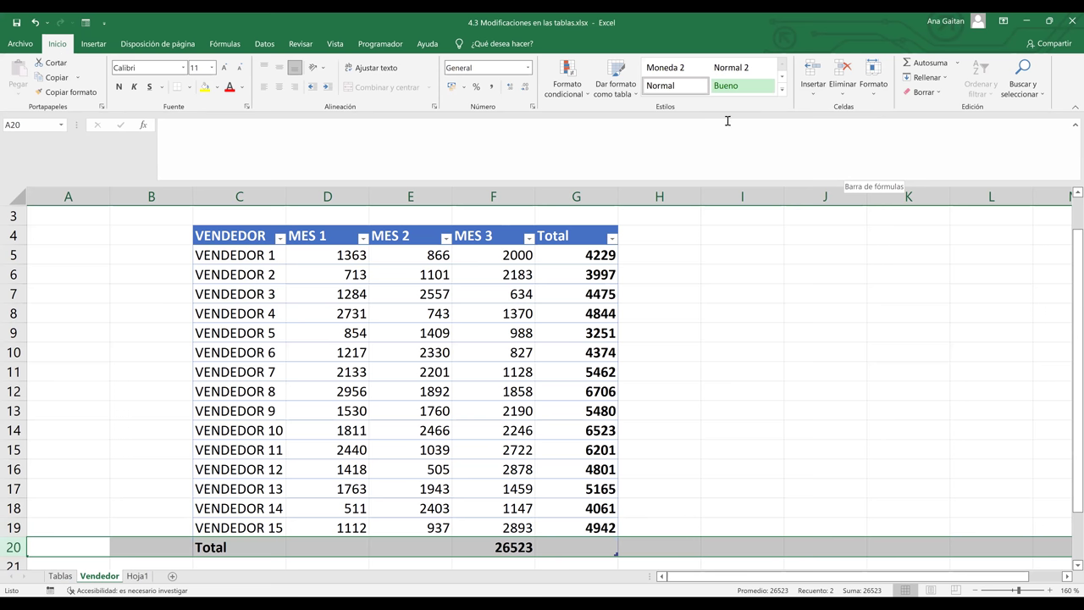
click(811, 72)
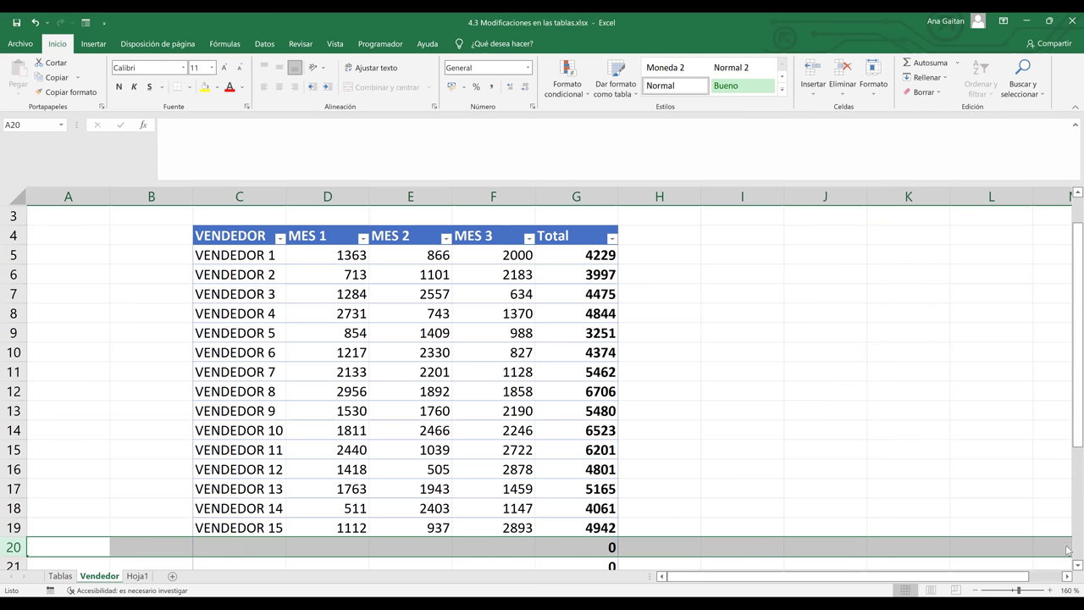
click(1072, 565)
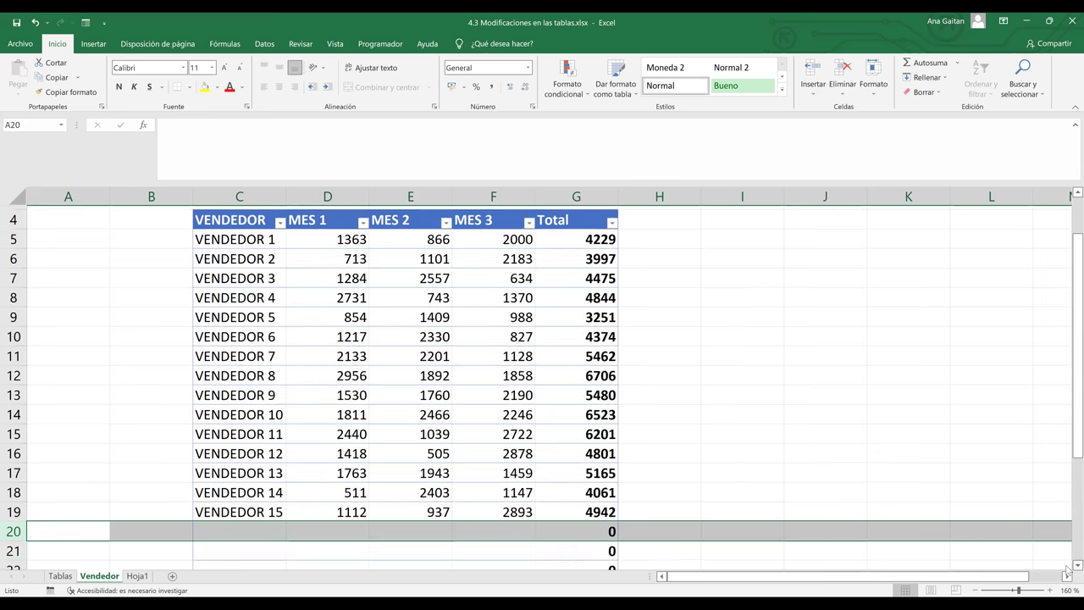
scroll(1067, 569, down, 2)
scroll(1006, 341, down, 1)
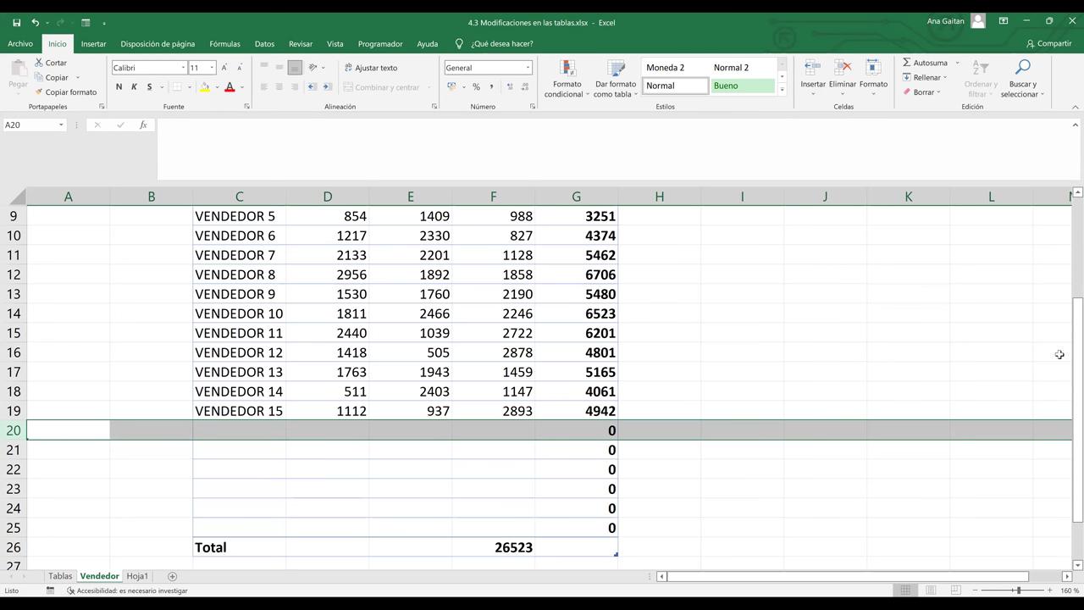
Duplicate the VENDEDOR 3 record, including its Total, into the blank table row 20
drag(1071, 319, 1068, 246)
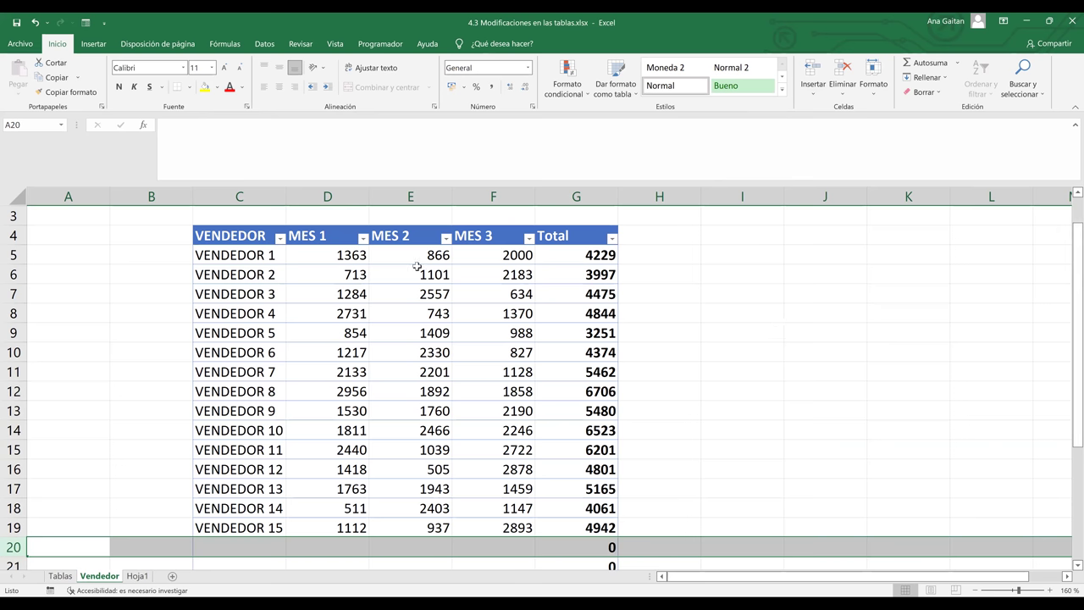
shift+click(559, 295)
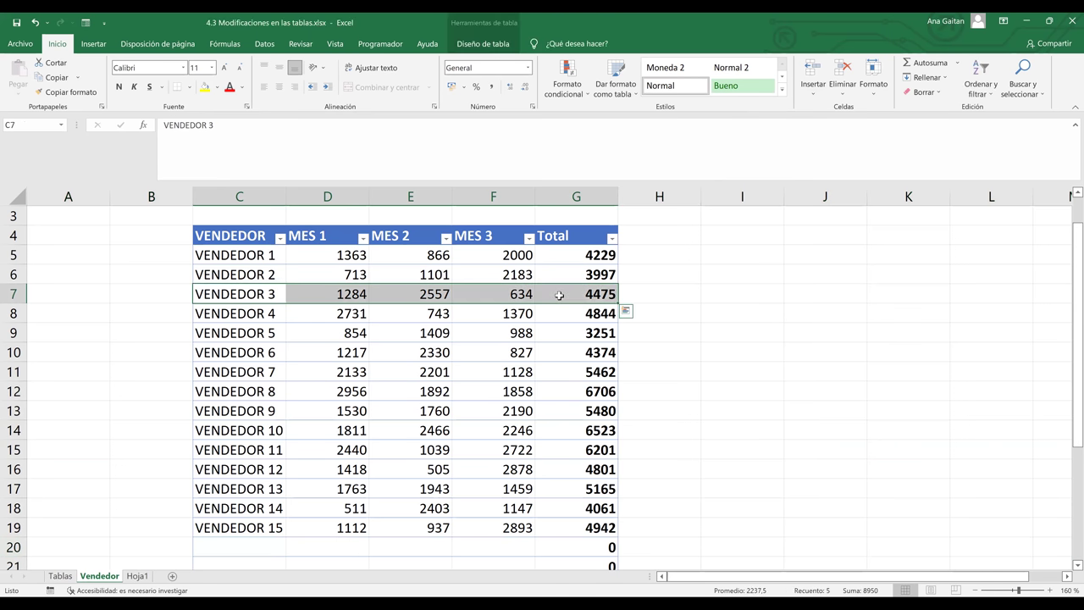
key(ctrl+c)
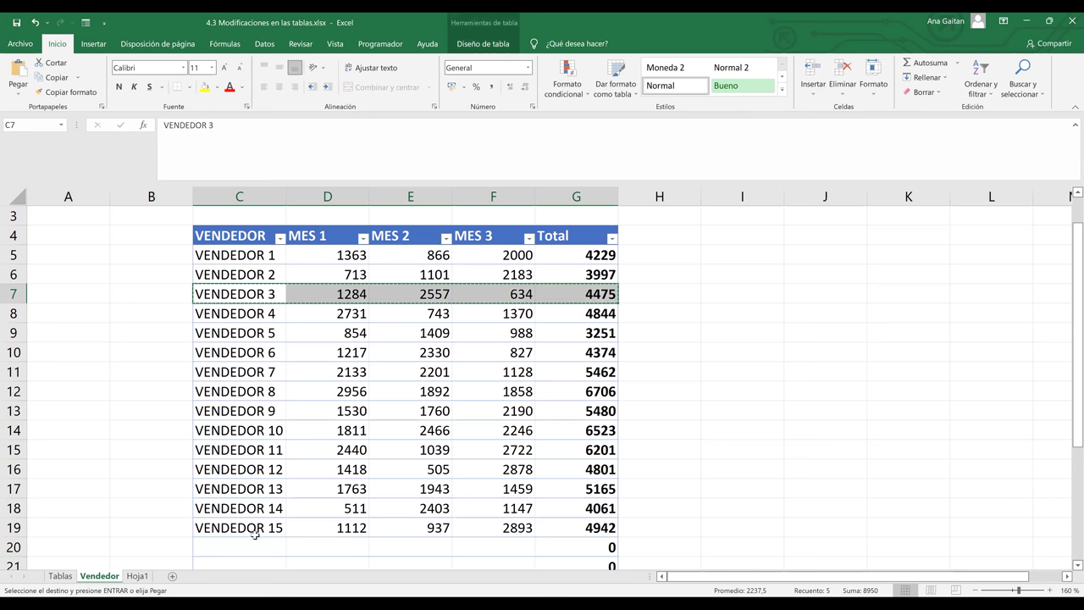
click(246, 545)
key(ctrl+v)
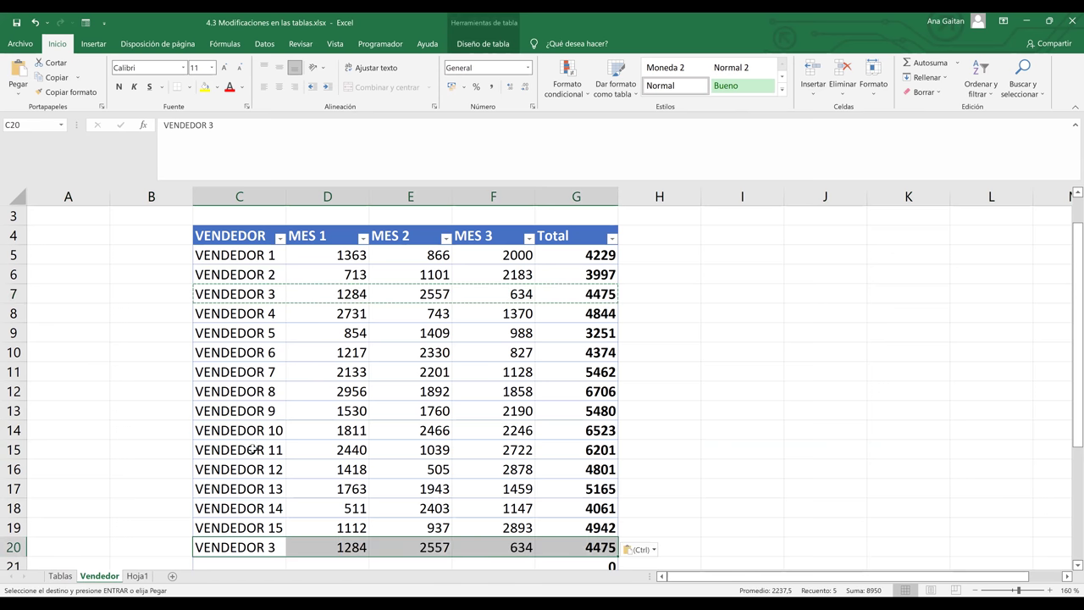
Duplicate the VENDEDOR 9 record, including its Total, into the blank table row 21
drag(354, 399, 541, 409)
key(ctrl+c)
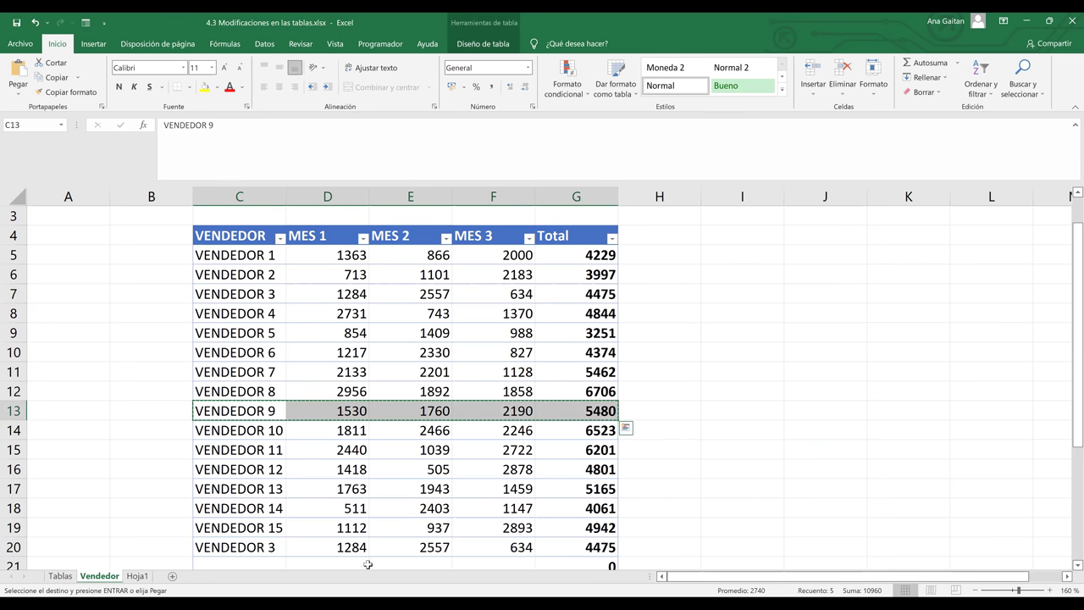
click(271, 560)
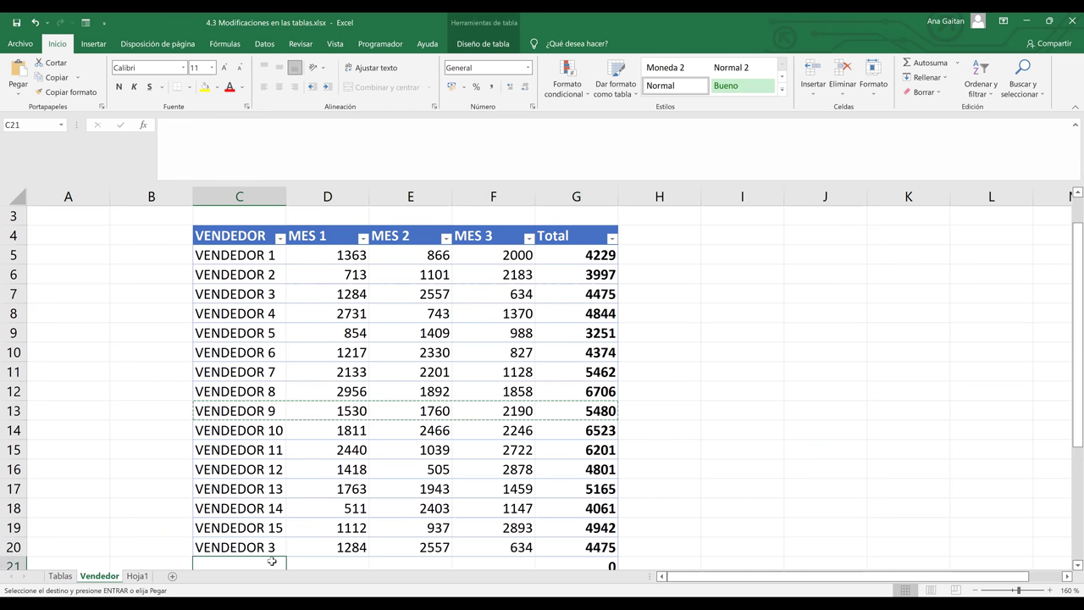
scroll(271, 561, down, 3)
key(ctrl+v)
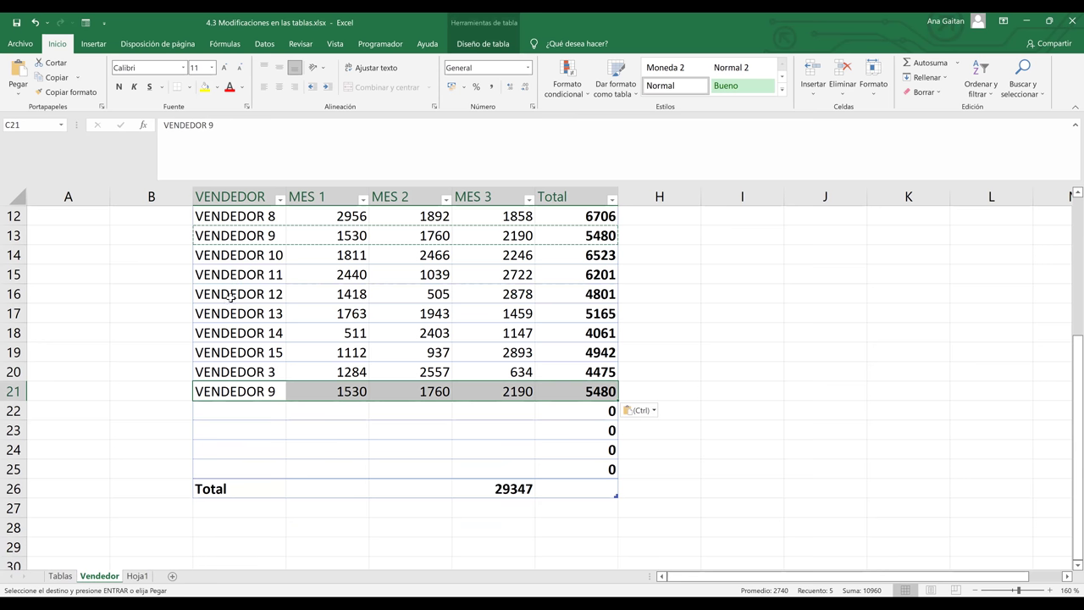
Duplicate the VENDEDOR 6 record, including its Total, into the blank table row 22
drag(225, 294, 423, 290)
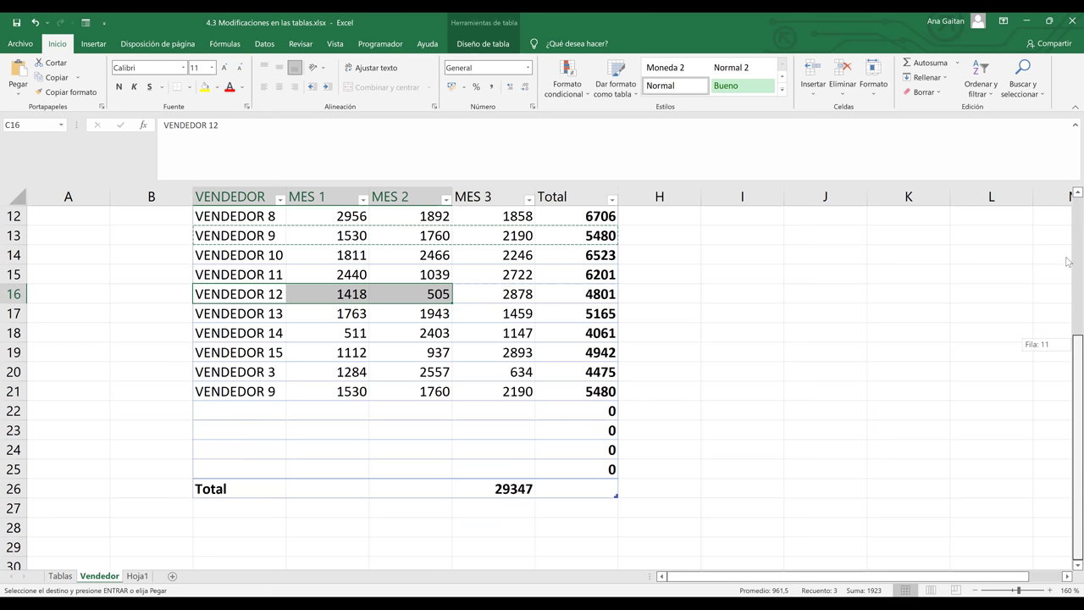
scroll(1067, 264, up, 2)
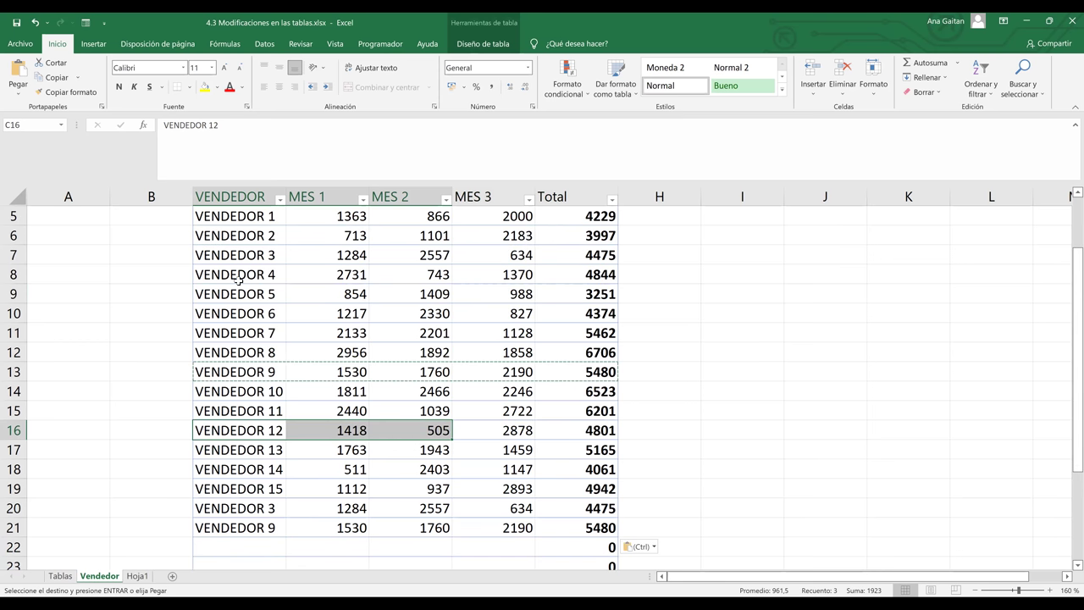
drag(237, 314, 559, 312)
key(ctrl+c)
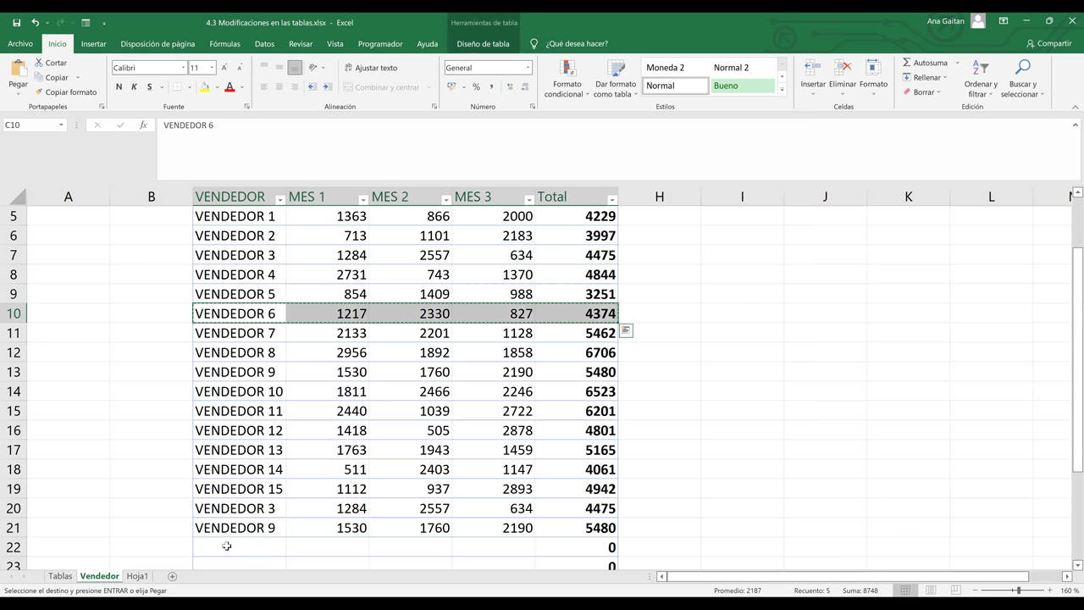
click(231, 542)
key(ctrl+v)
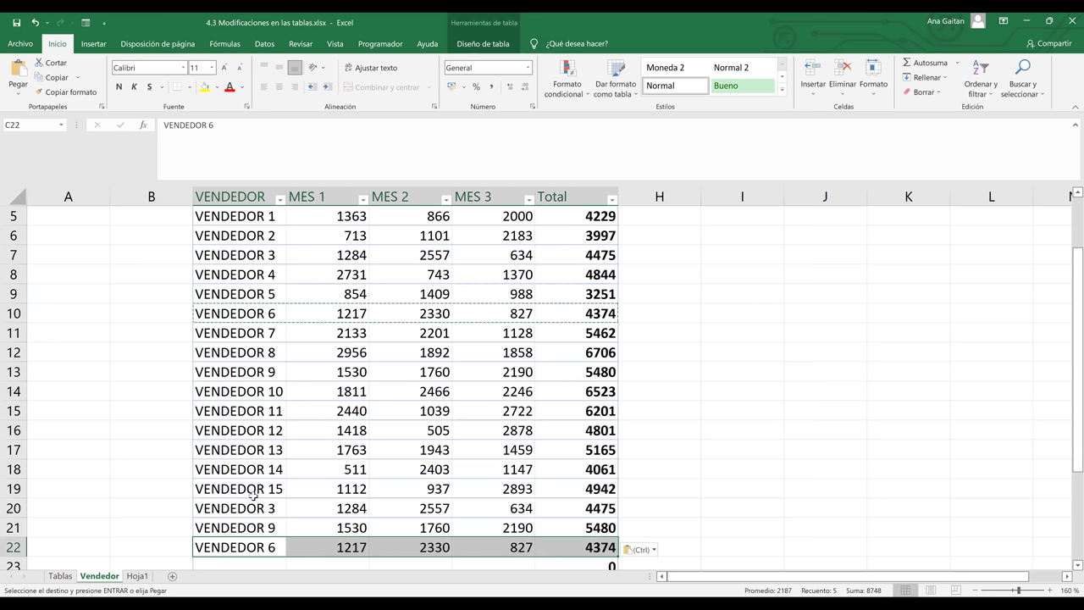
Duplicate the VENDEDOR 12 record, including its Total, into the blank table row 23
drag(238, 424, 545, 433)
key(ctrl+c)
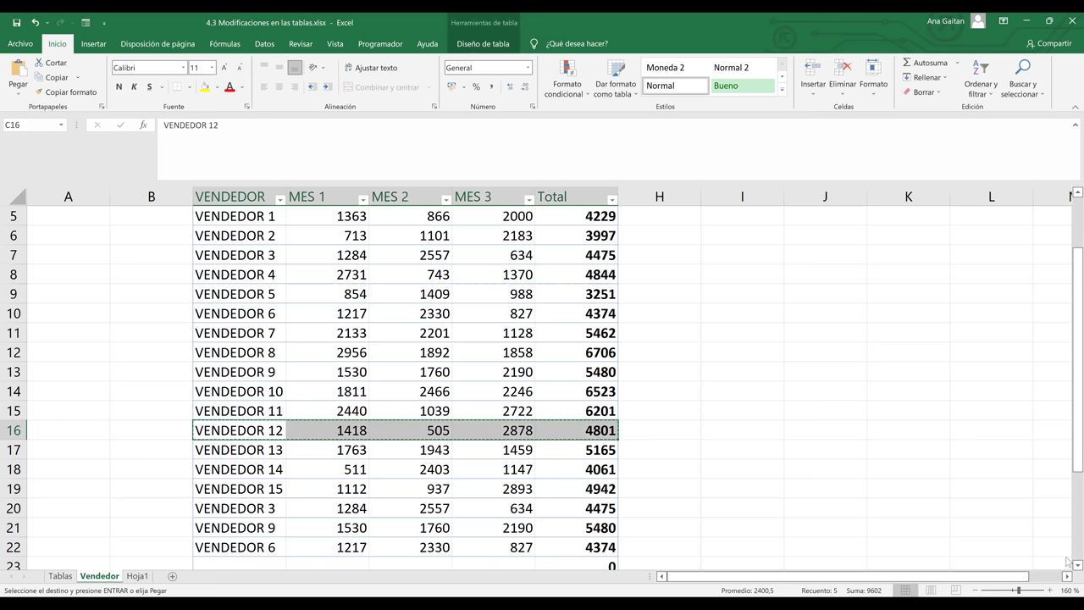
scroll(1066, 575, down, 1)
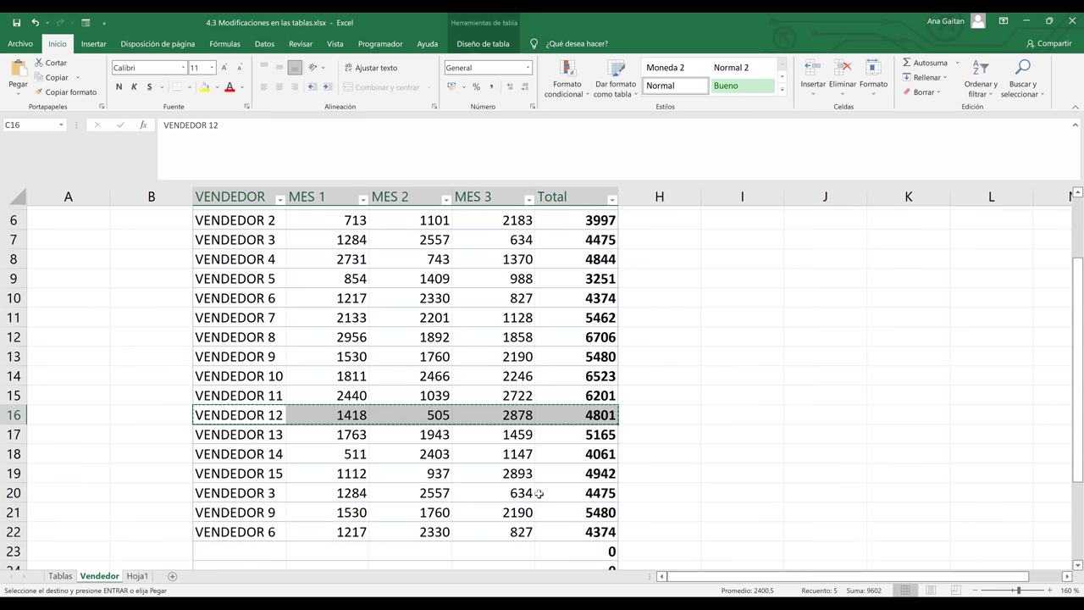
scroll(254, 486, down, 1)
click(254, 485)
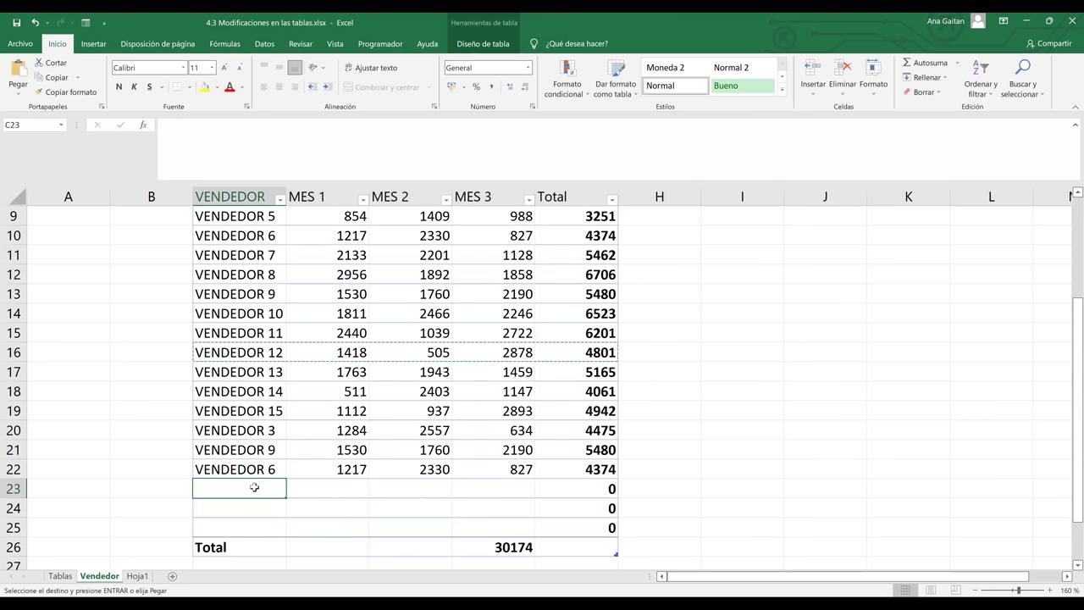
key(ctrl+v)
click(651, 433)
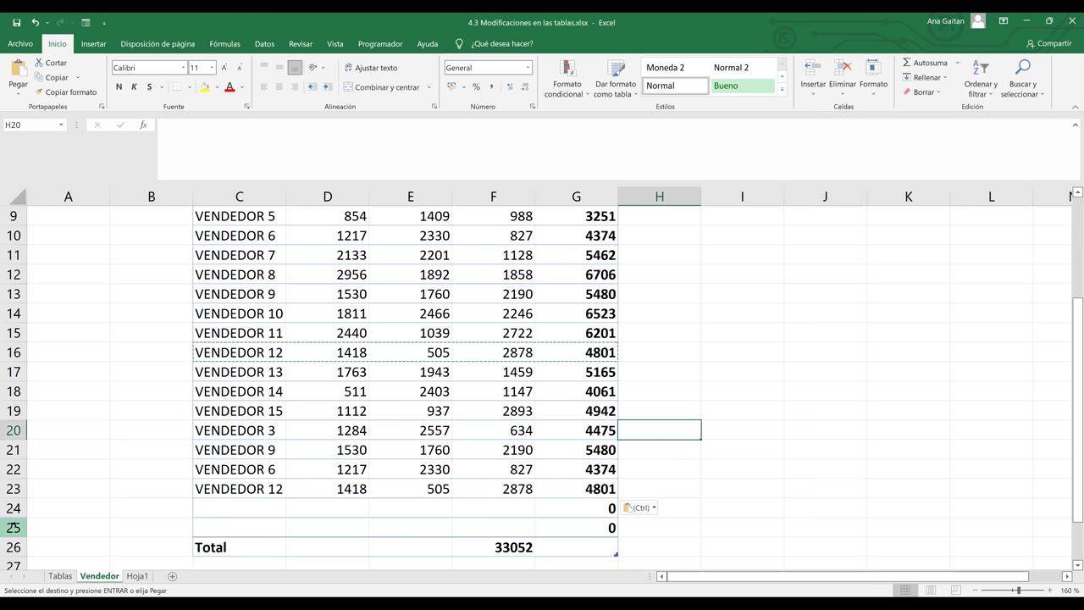
Delete the two leftover blank rows 24 and 25 above the seller table's Total row
drag(14, 526, 13, 507)
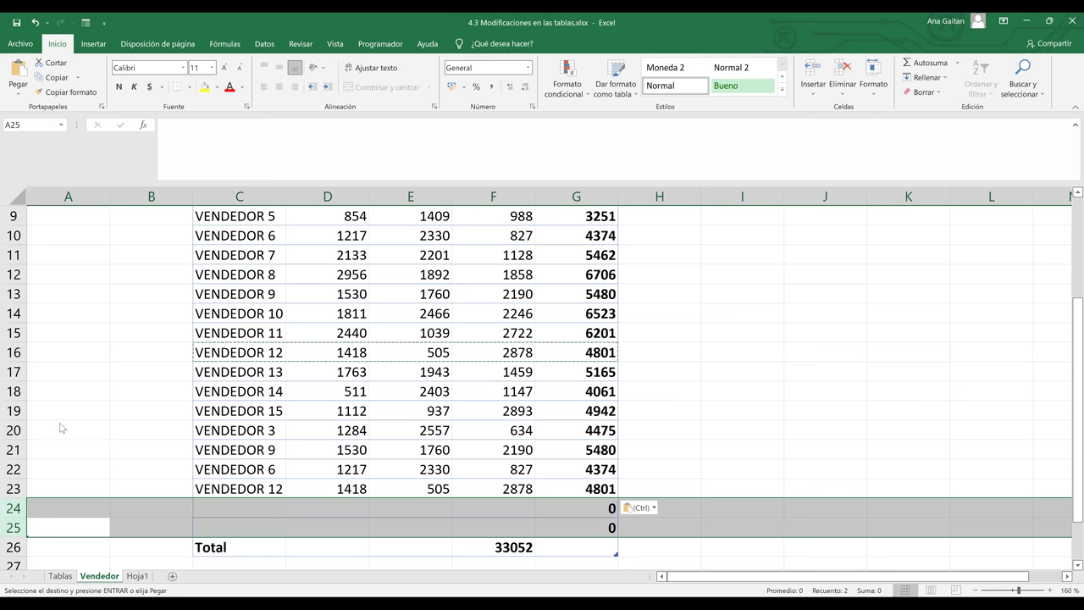
key(ctrl+minus)
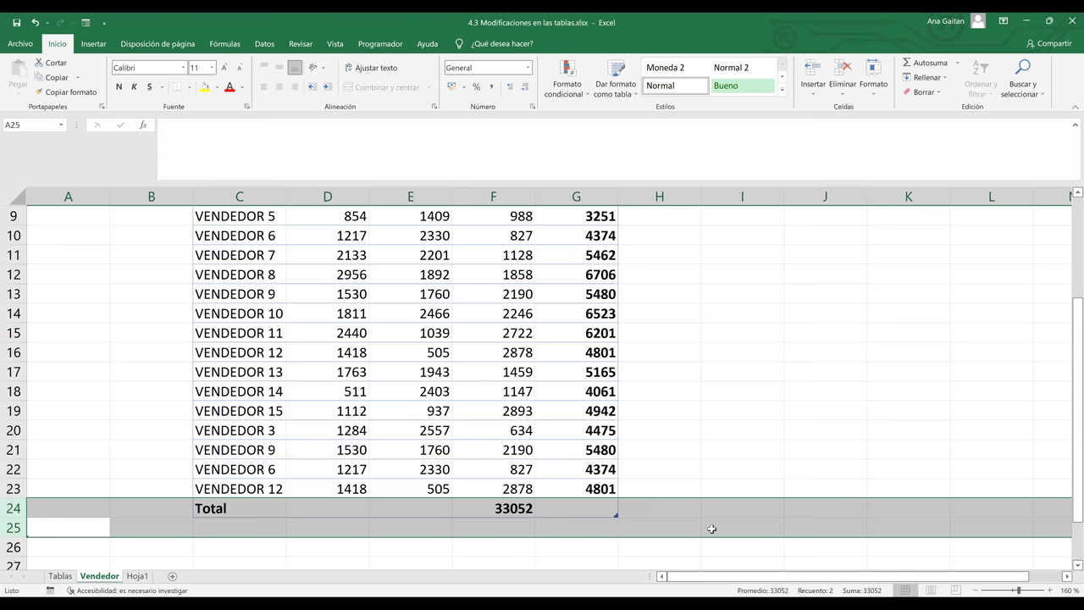
click(787, 484)
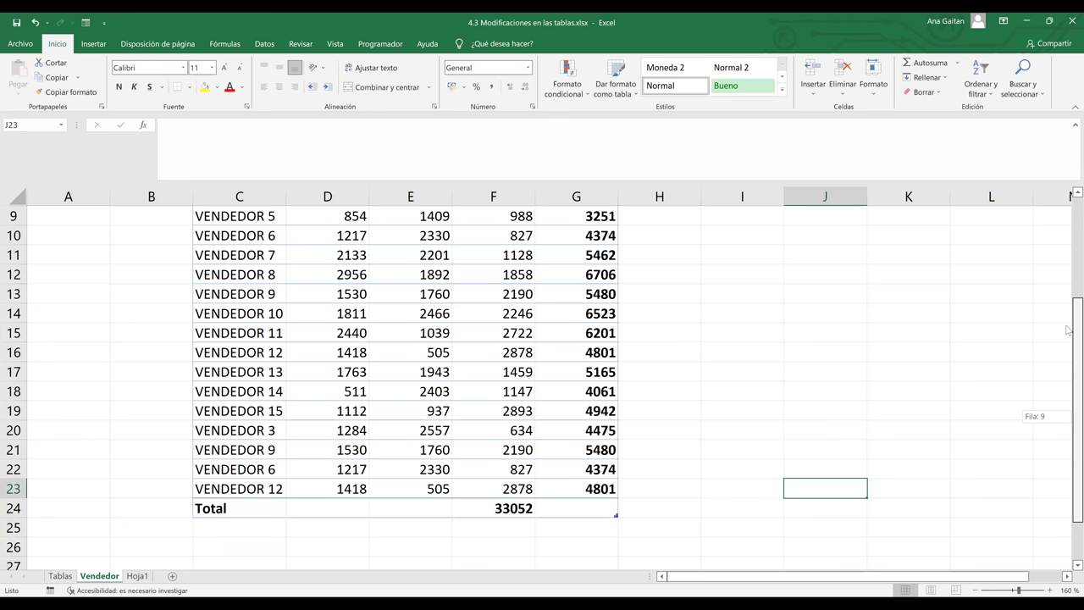
Zoom the sheet out to 130% and bring the whole seller table into view, from header to Total row
scroll(1067, 333, up, 3)
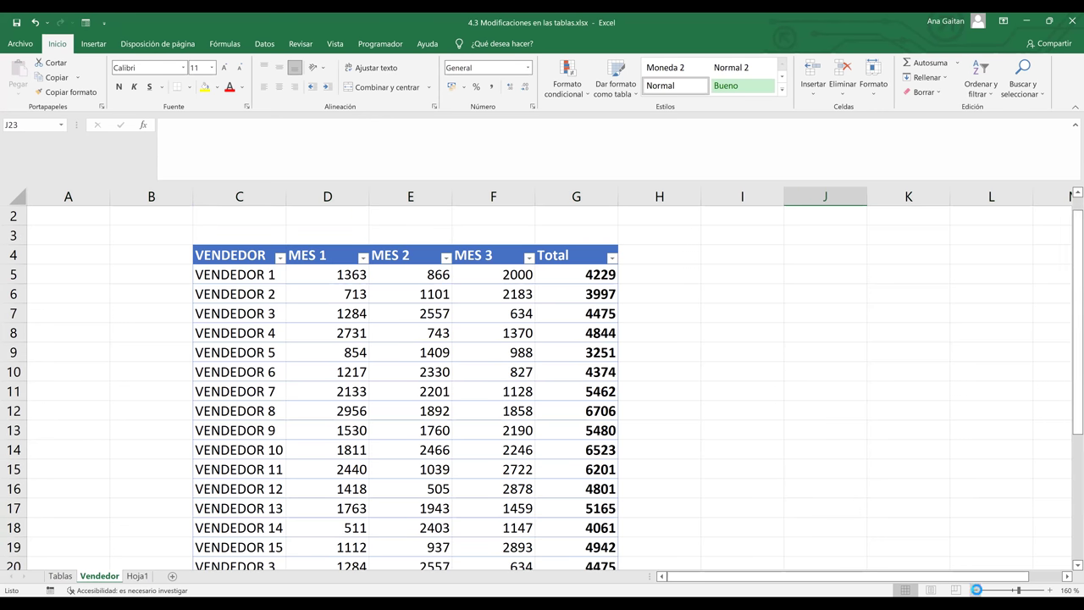
click(976, 591)
click(977, 590)
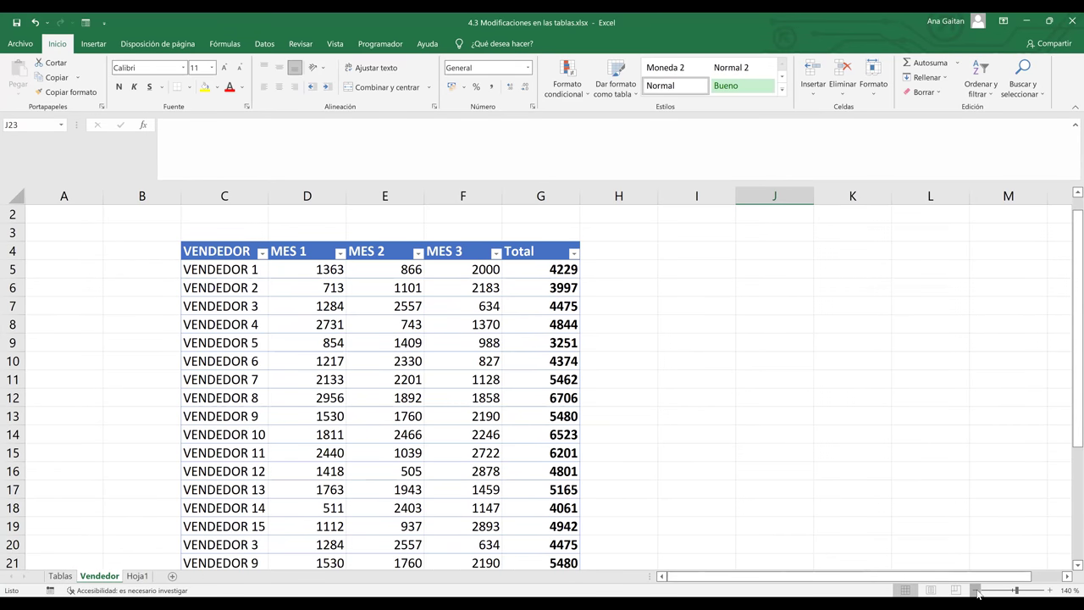
click(976, 591)
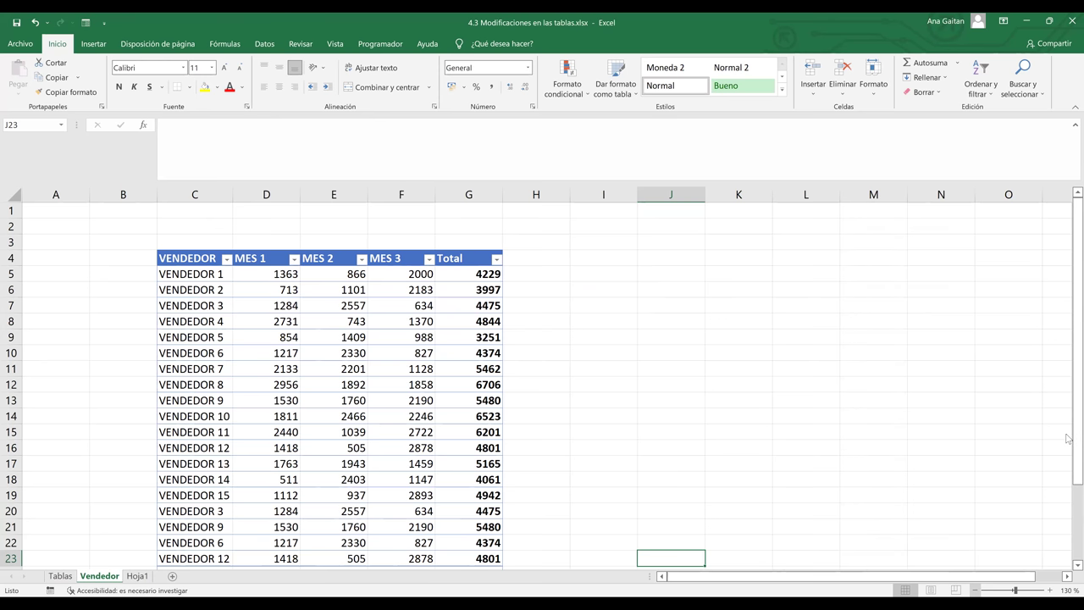
drag(1067, 441, 1067, 458)
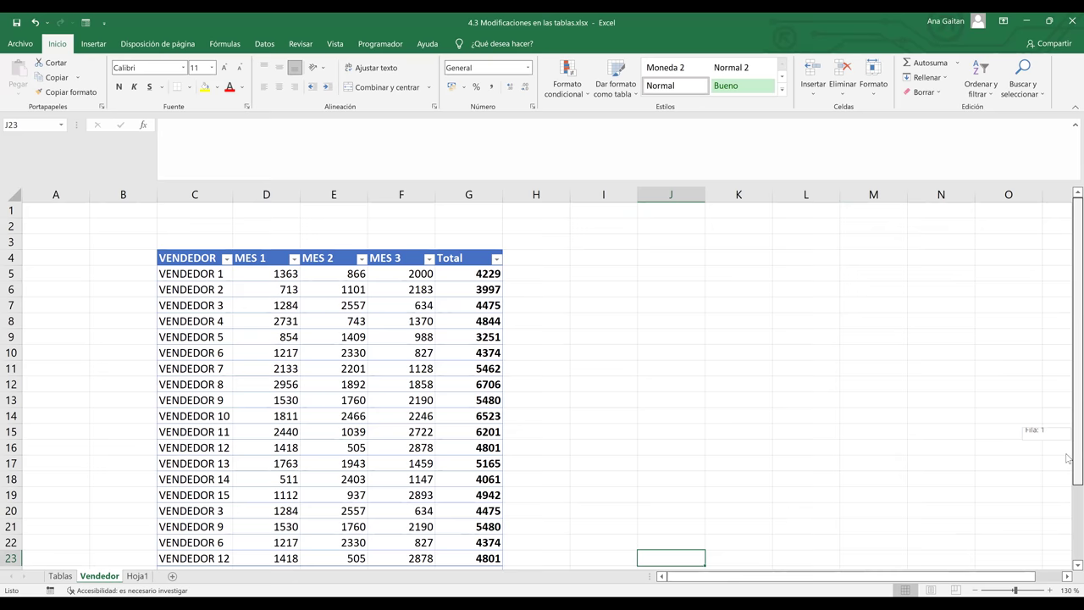
drag(1067, 458, 1067, 458)
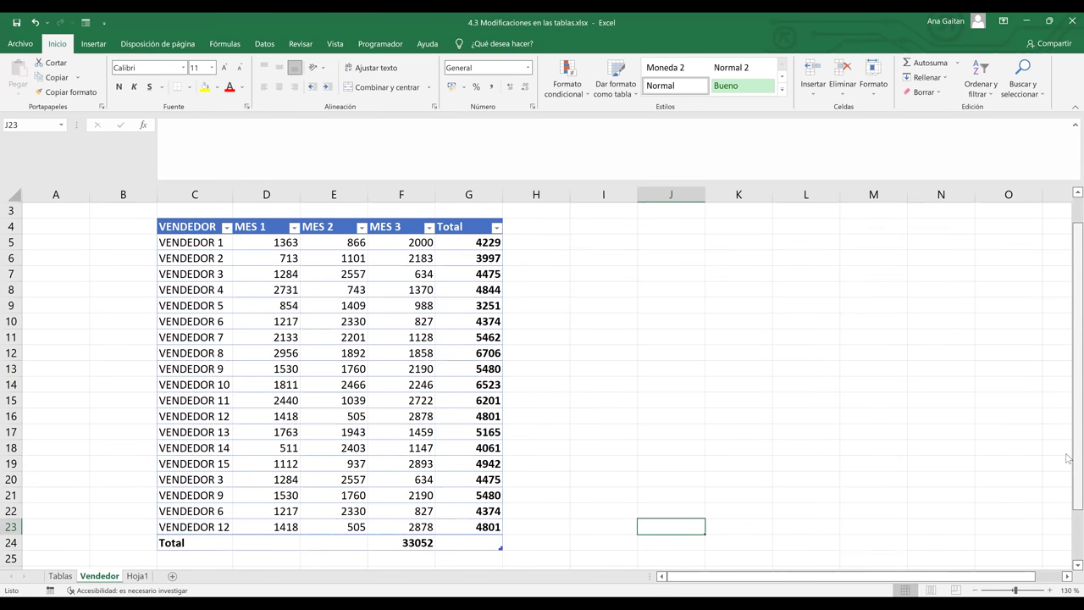
click(427, 462)
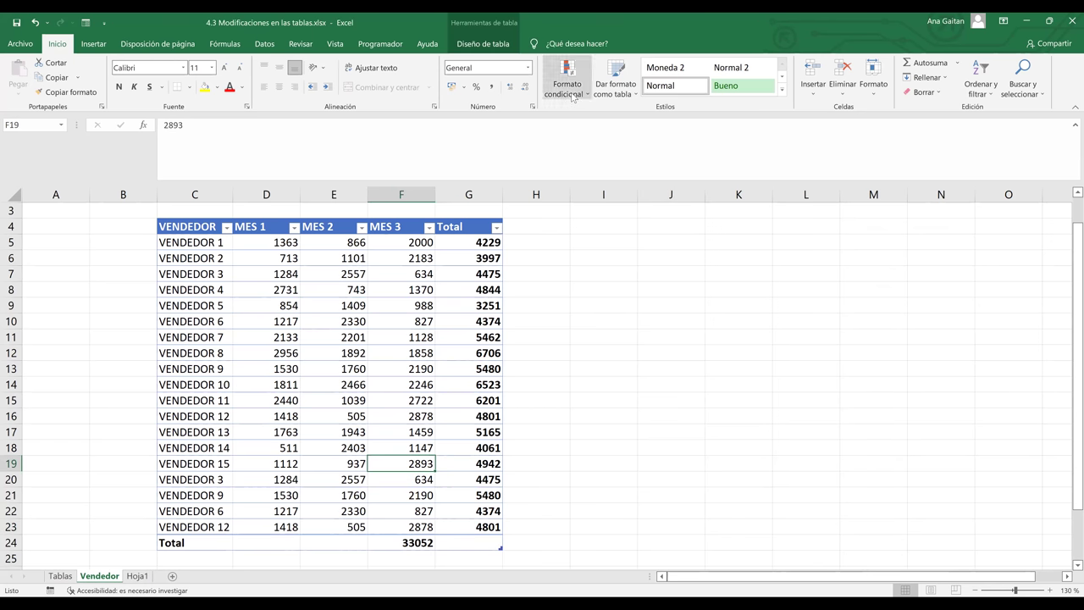
click(572, 97)
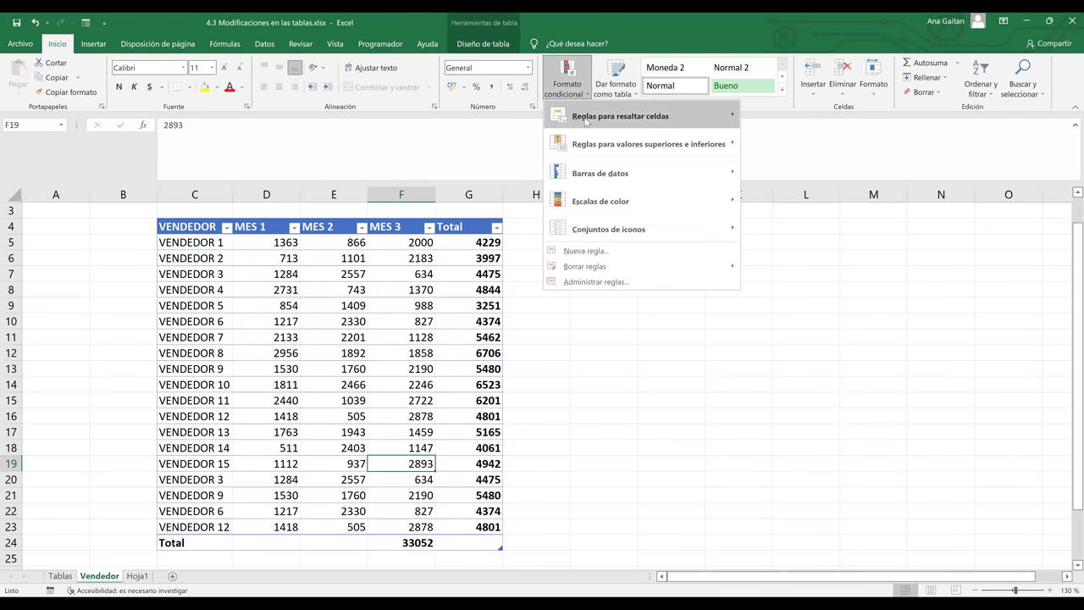
mouse_move(585, 121)
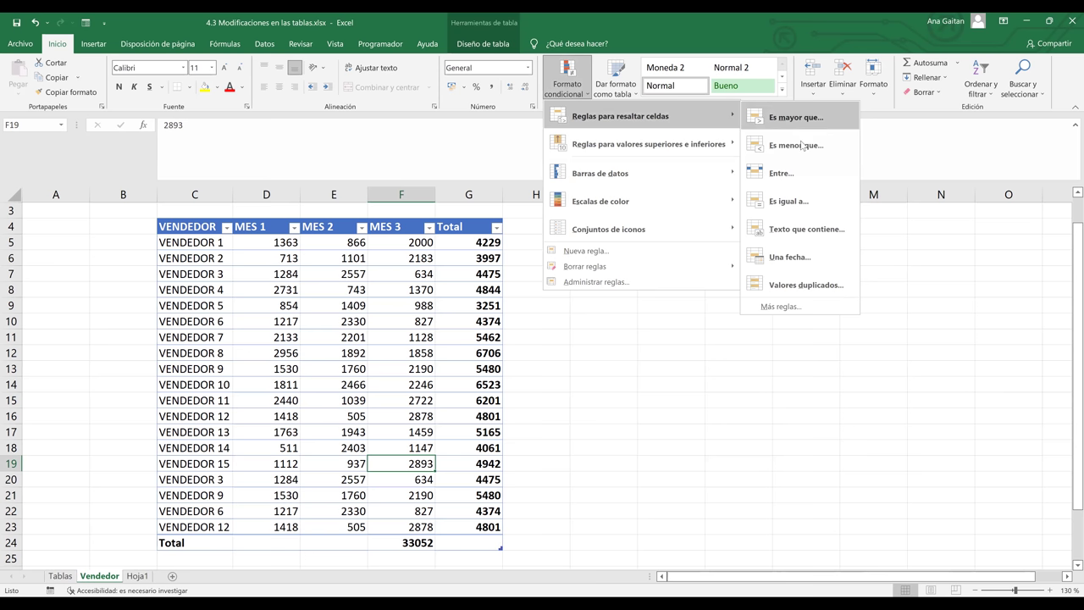
click(819, 286)
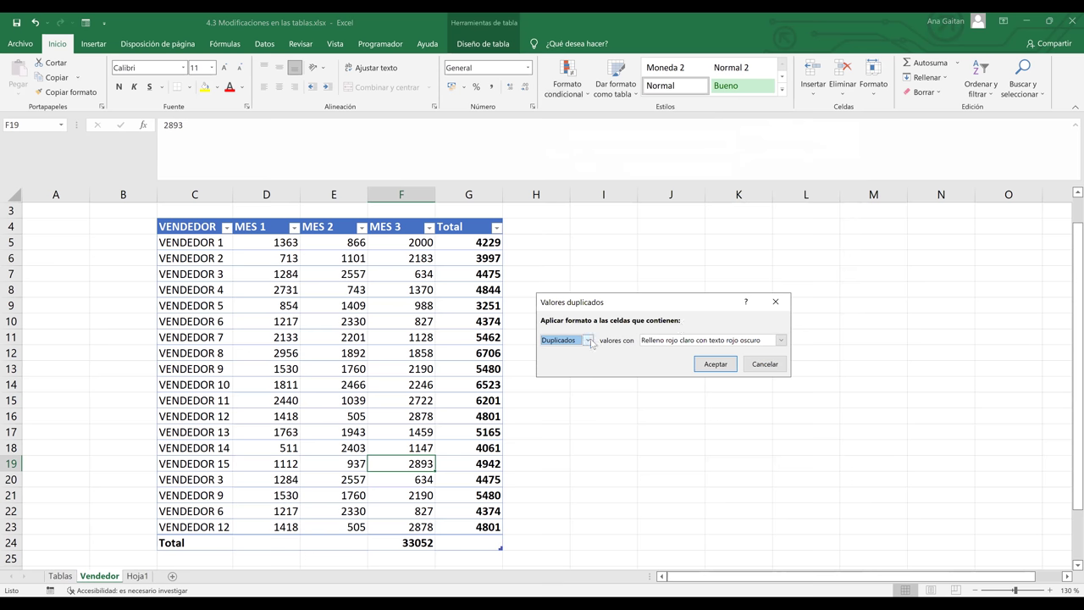
click(588, 341)
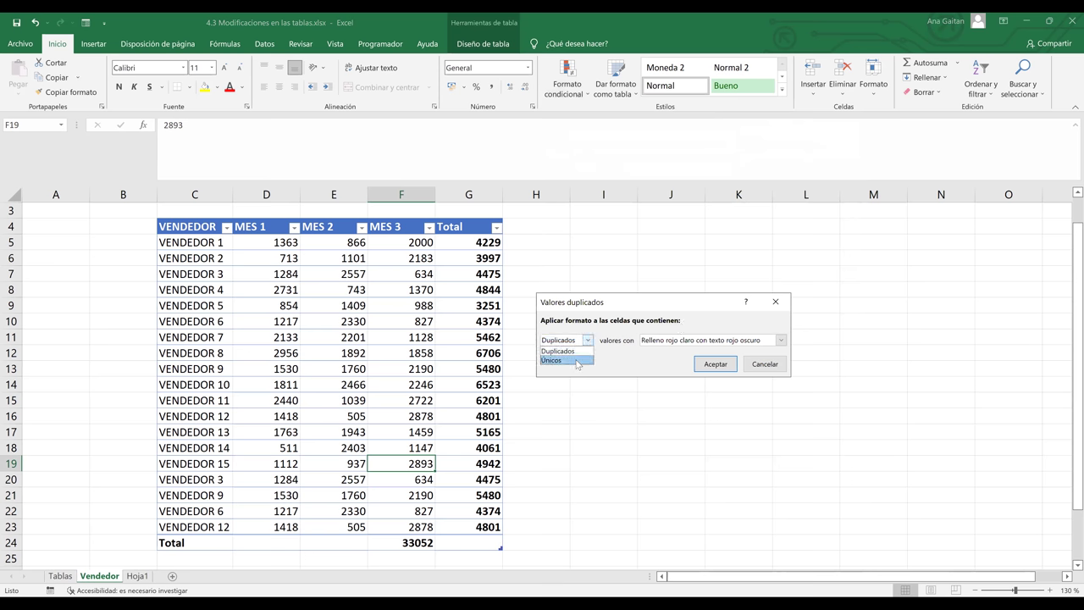
click(577, 363)
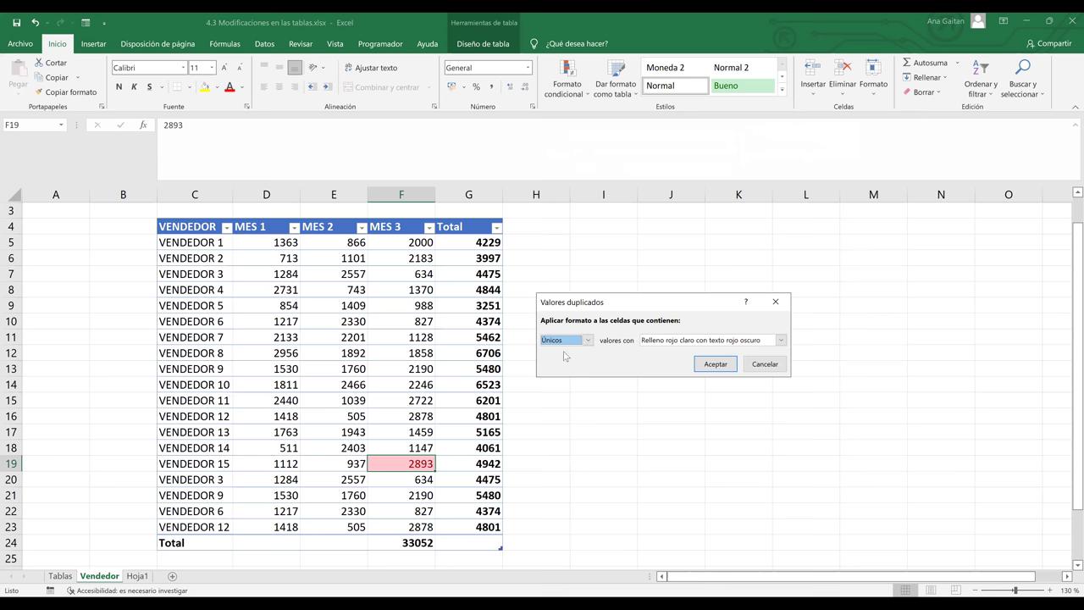
click(702, 340)
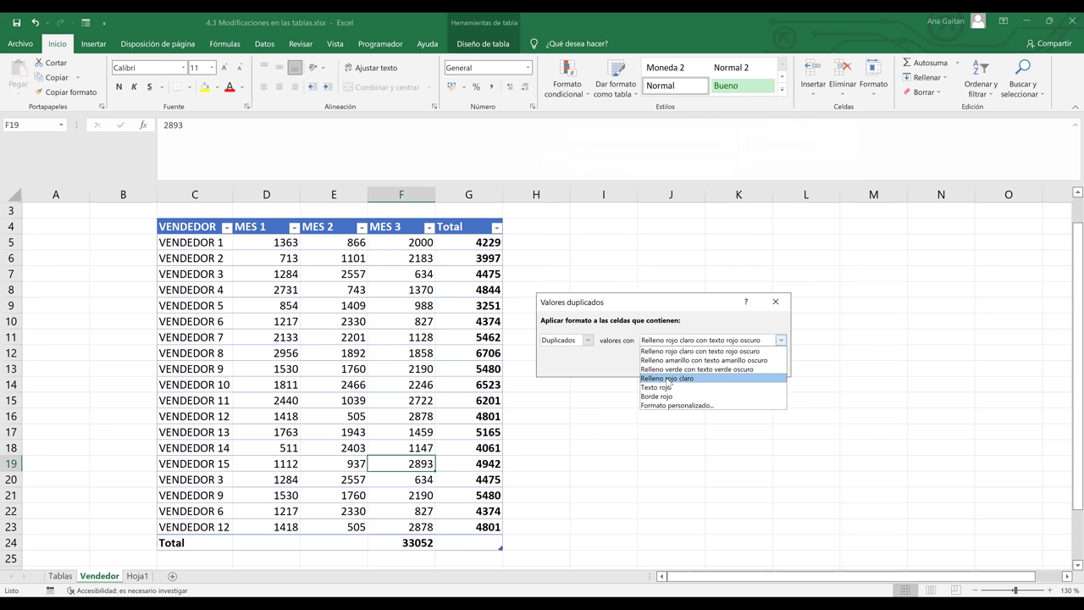
click(761, 367)
click(761, 363)
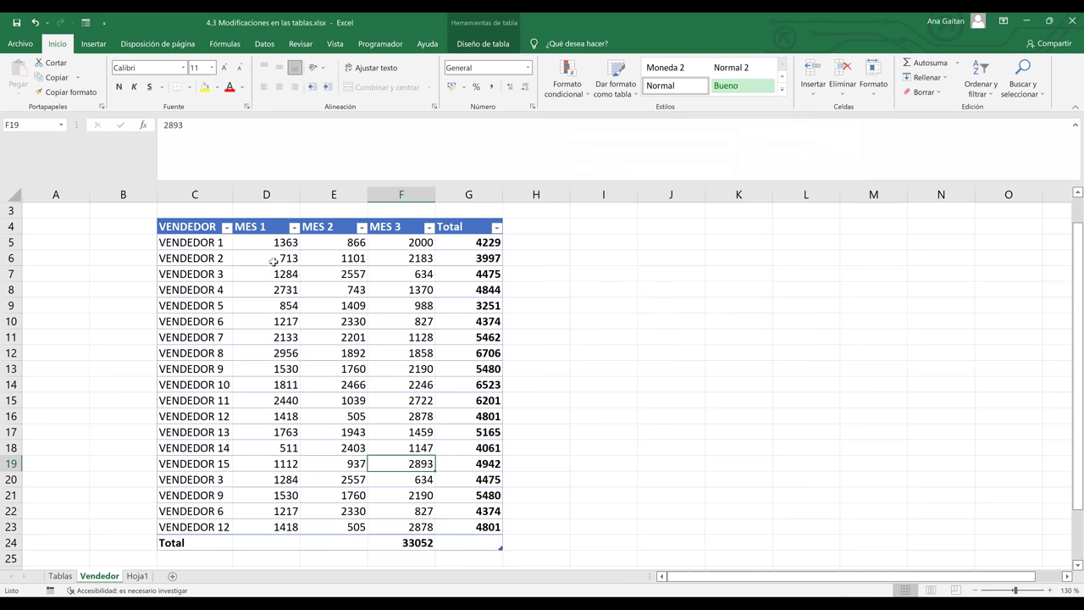
Start a Valores duplicados conditional formatting rule on the seller records in C5:G23, leaving out the header and Total row
click(181, 229)
drag(376, 307, 473, 531)
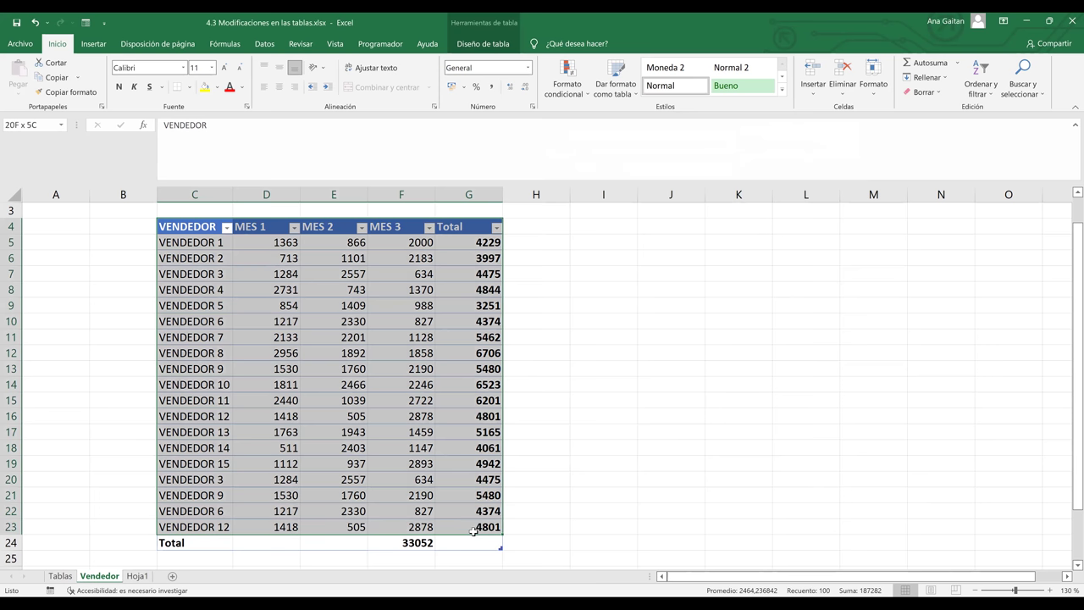
drag(474, 531, 473, 530)
click(203, 244)
drag(288, 244, 472, 526)
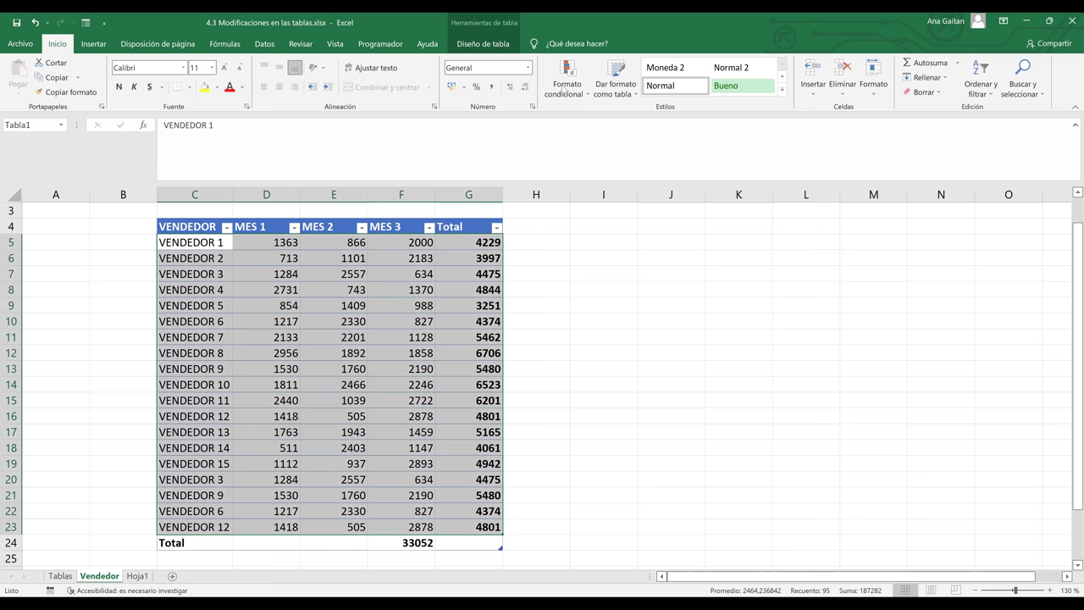
click(565, 88)
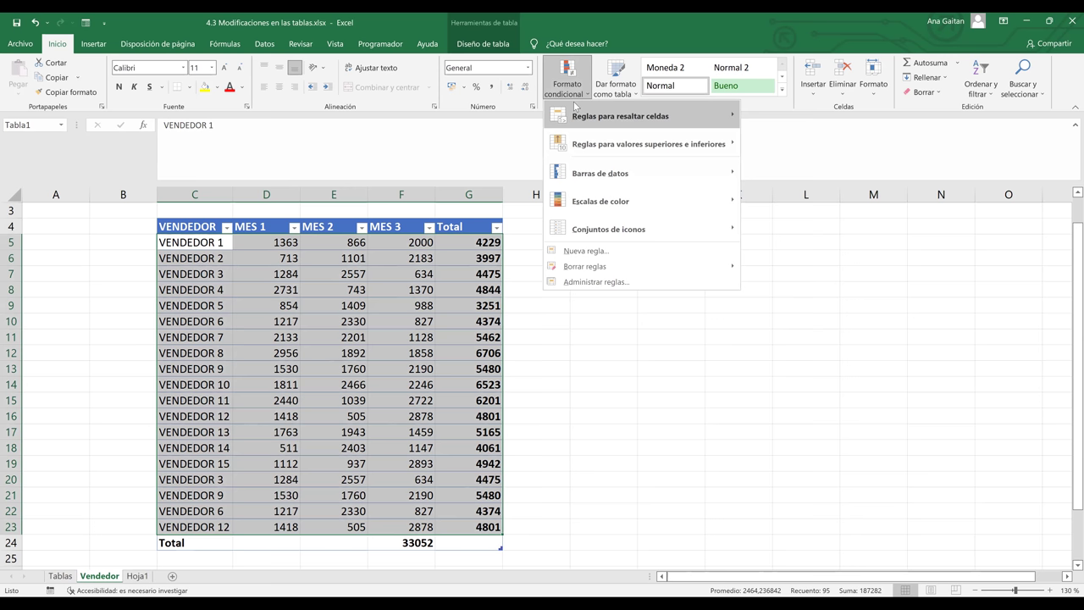
mouse_move(575, 105)
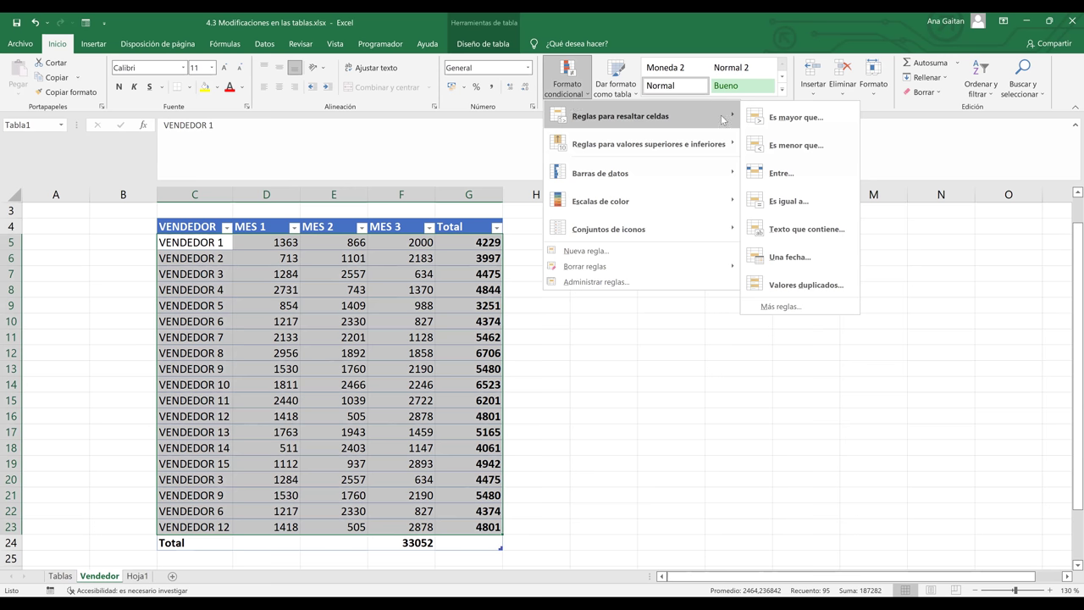
click(822, 291)
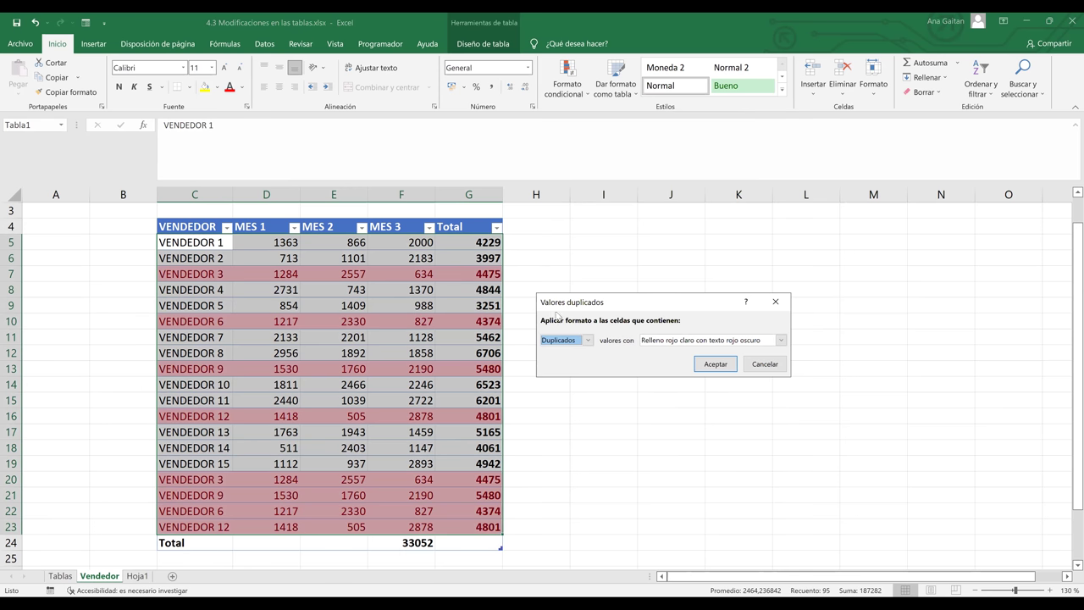
click(590, 344)
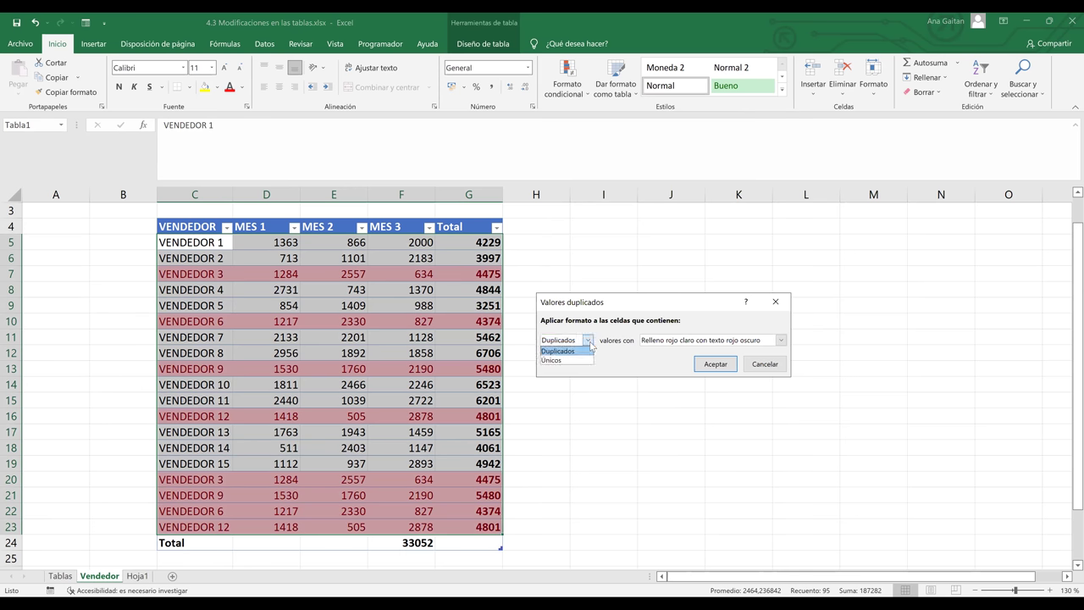
click(591, 344)
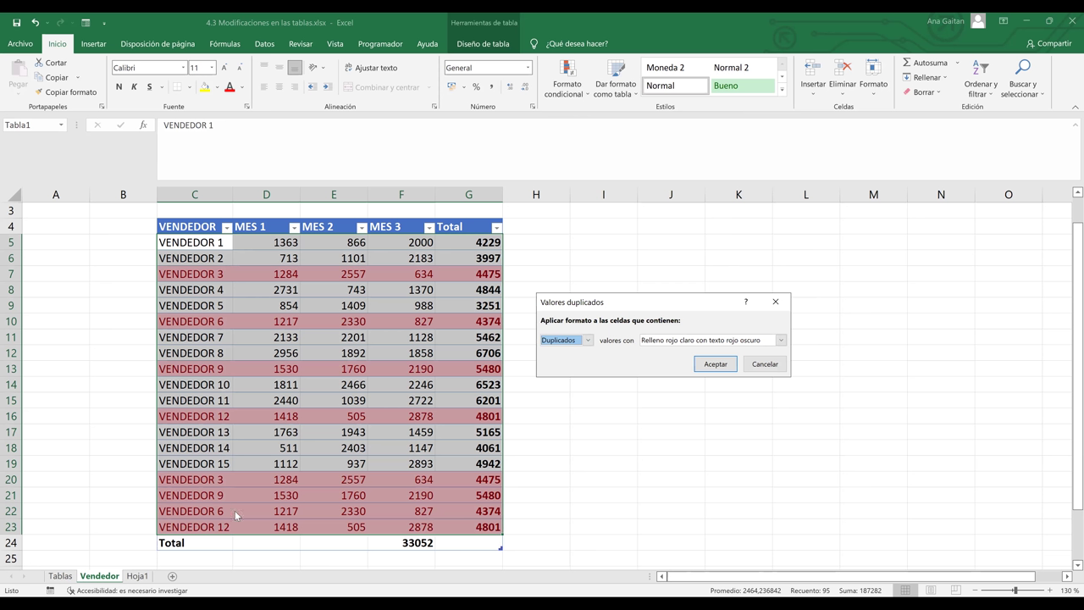
Highlight the Únicos values in the seller records with Relleno verde con texto verde oscuro
click(589, 340)
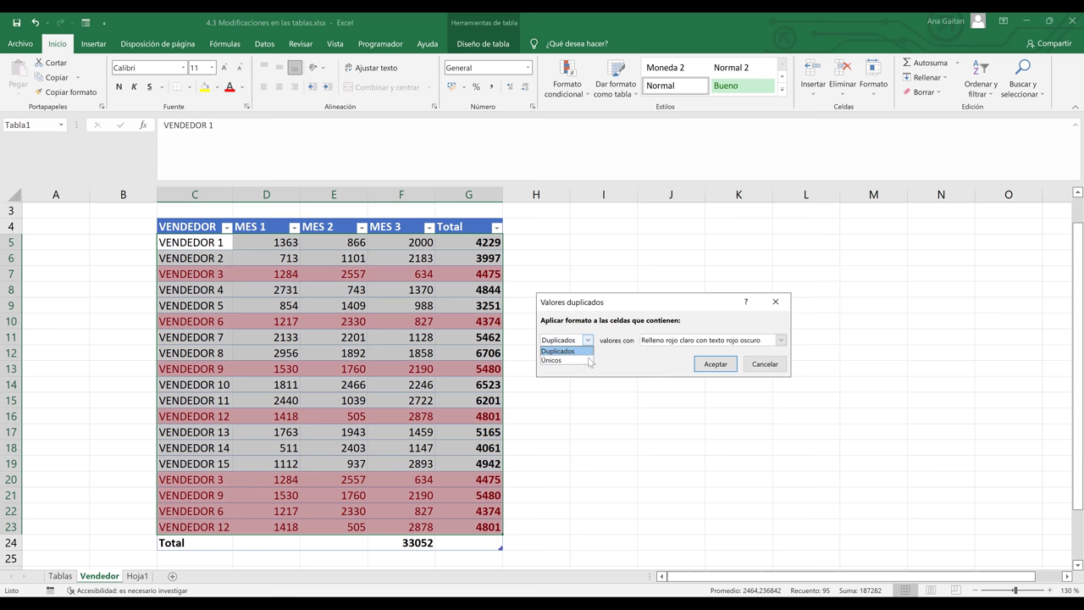
click(589, 360)
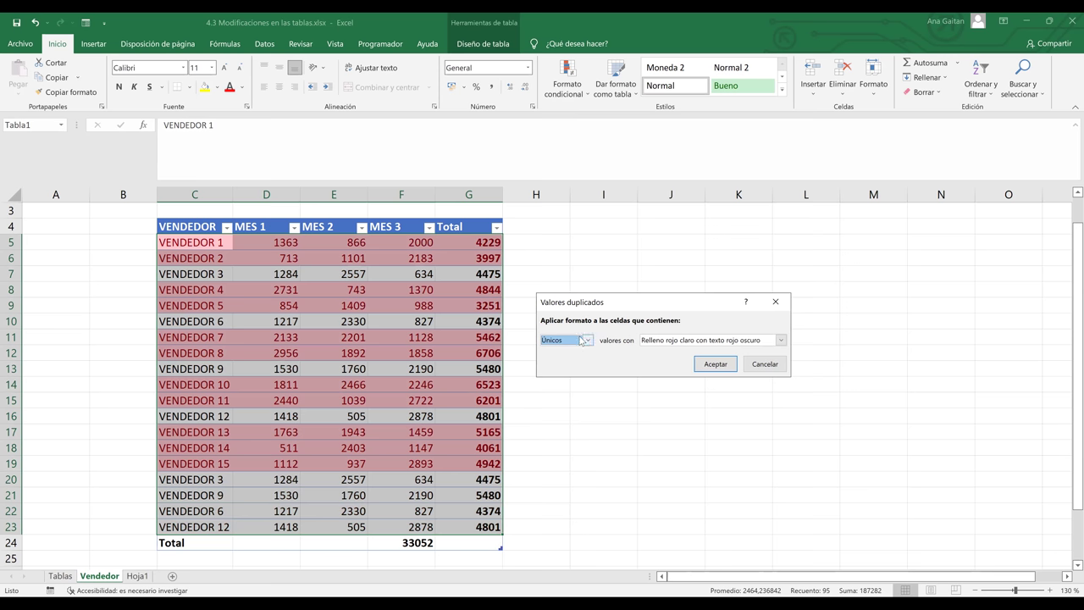
click(666, 343)
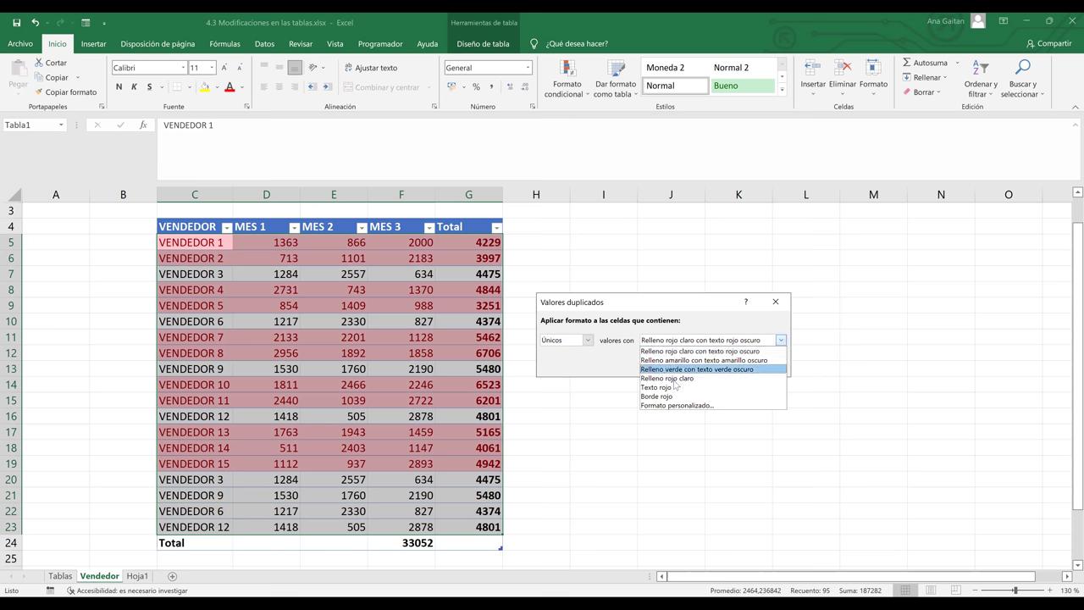
click(680, 370)
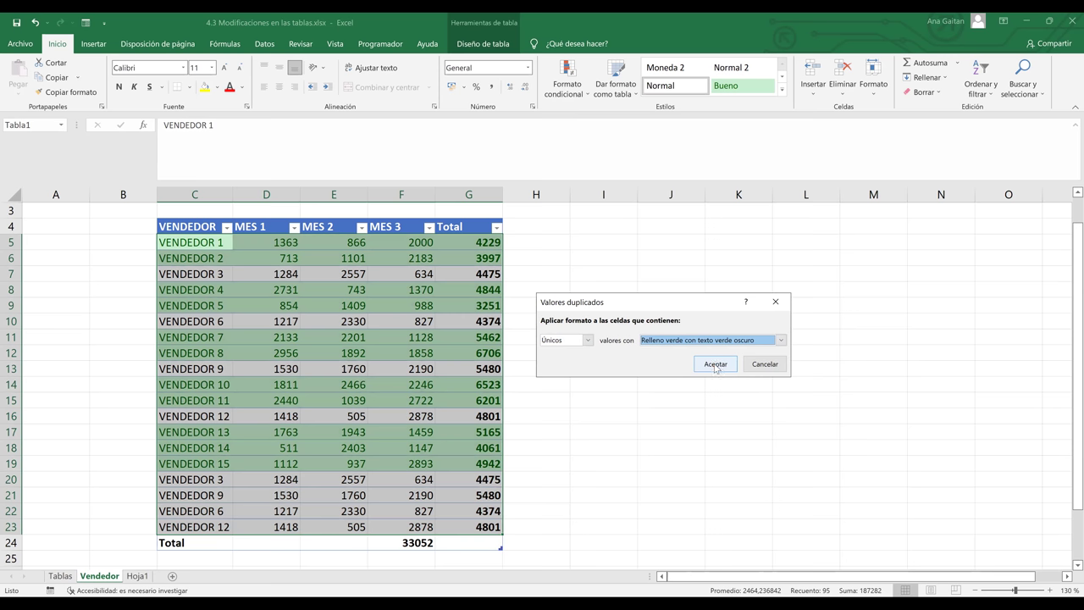
click(715, 365)
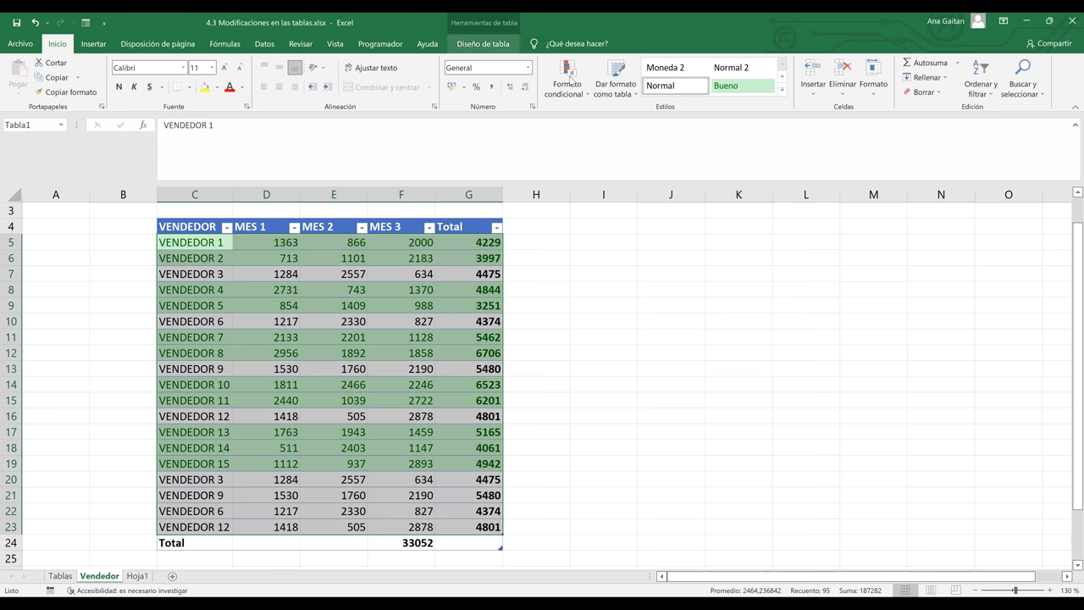
Add a second Valores duplicados rule to the same records, marking Duplicados with Relleno rojo claro con texto rojo oscuro
click(483, 43)
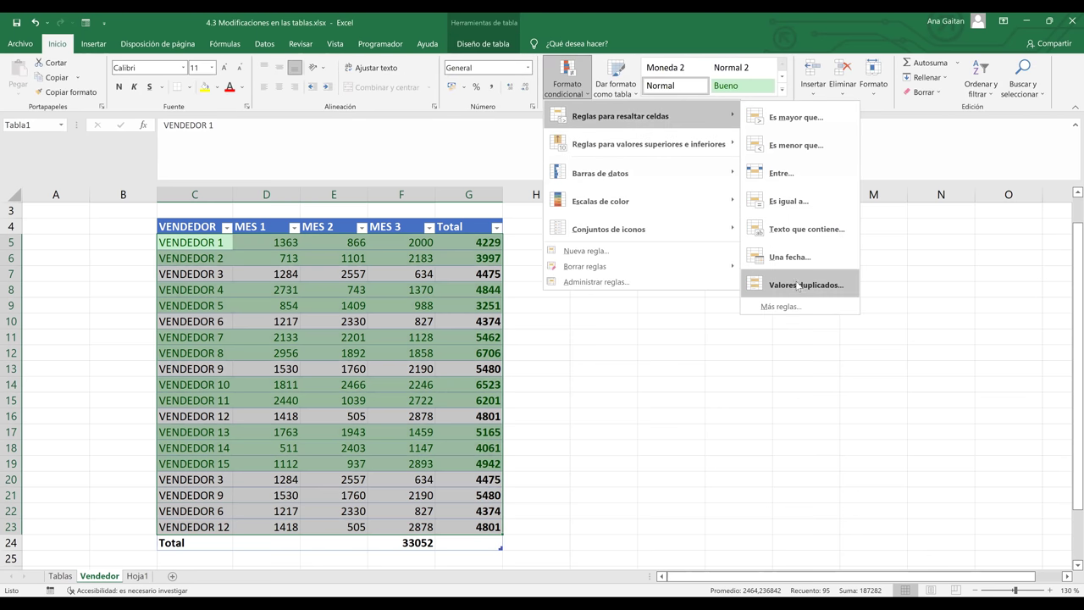
click(800, 286)
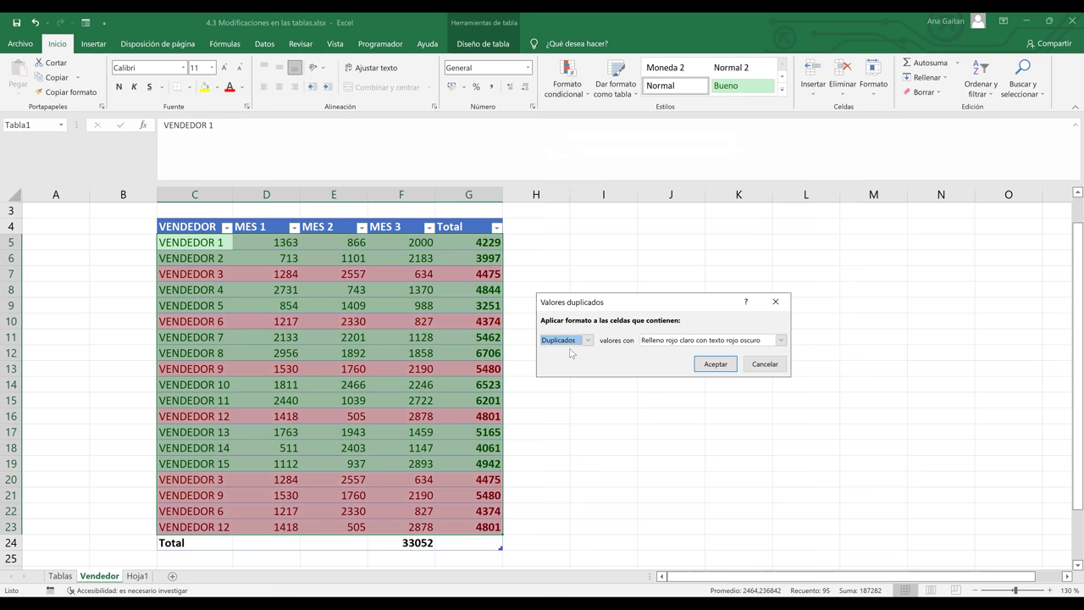
click(717, 363)
key(Down)
key(Down)
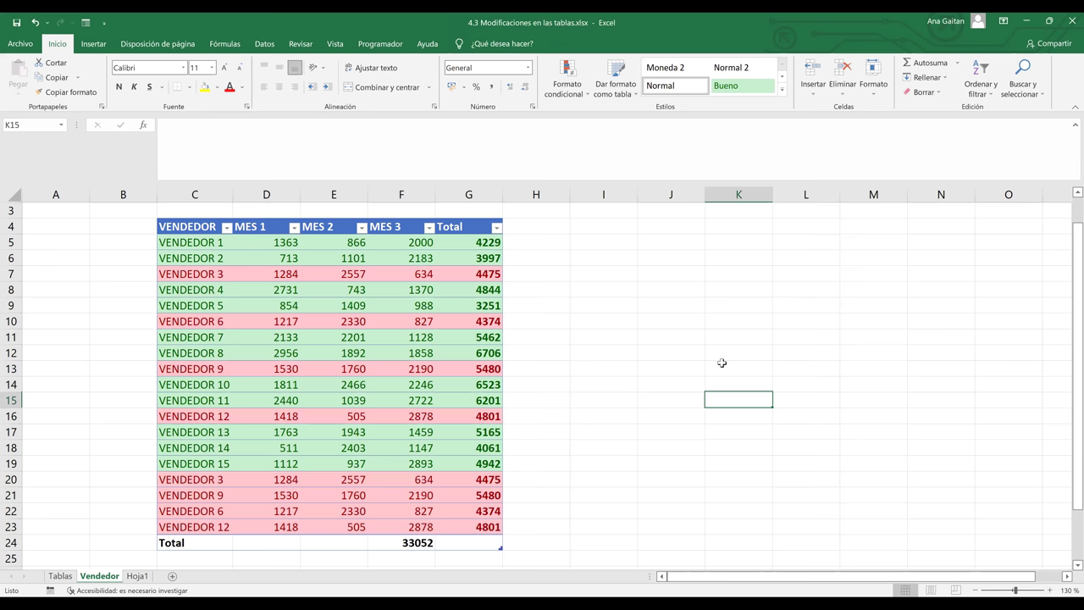
Remove duplicate records from the seller table, comparing VENDEDOR, MES 1, MES 2 and MES 3 but not Total, and undo the removal
click(349, 383)
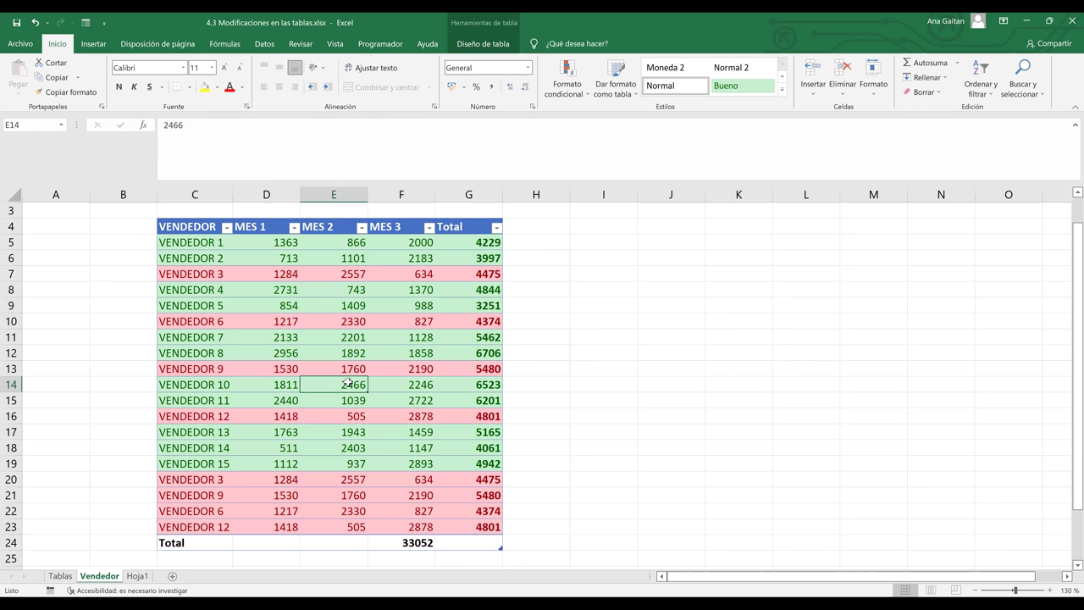
click(322, 271)
click(477, 46)
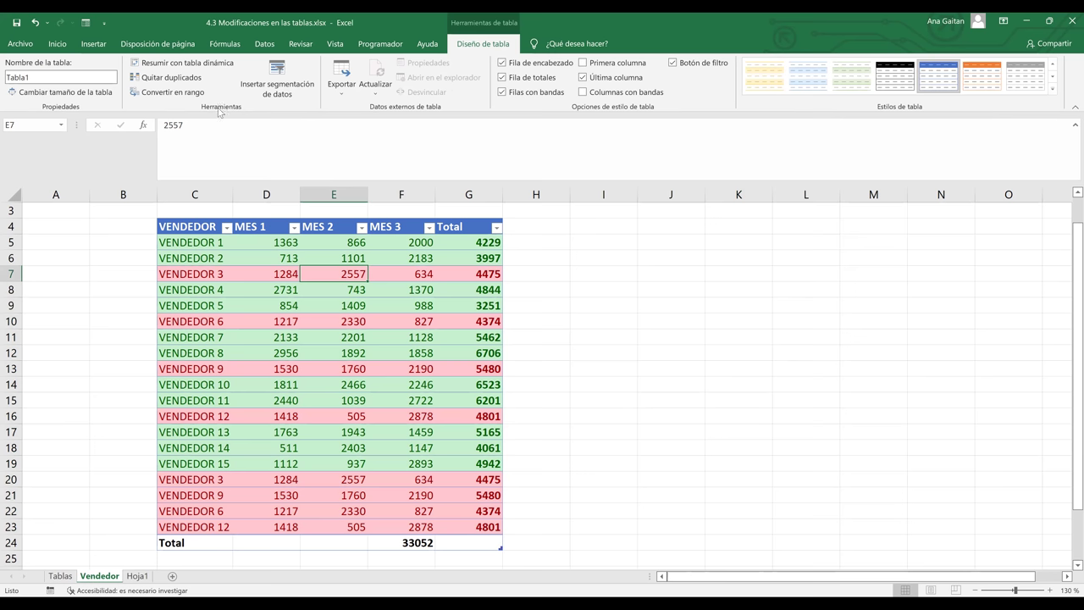
click(163, 82)
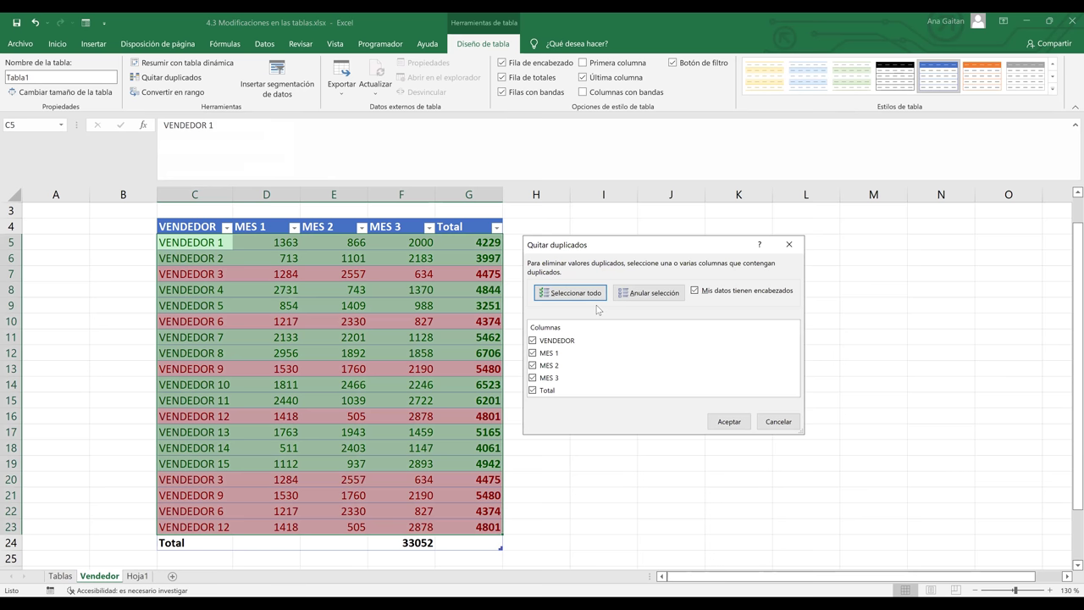
click(533, 391)
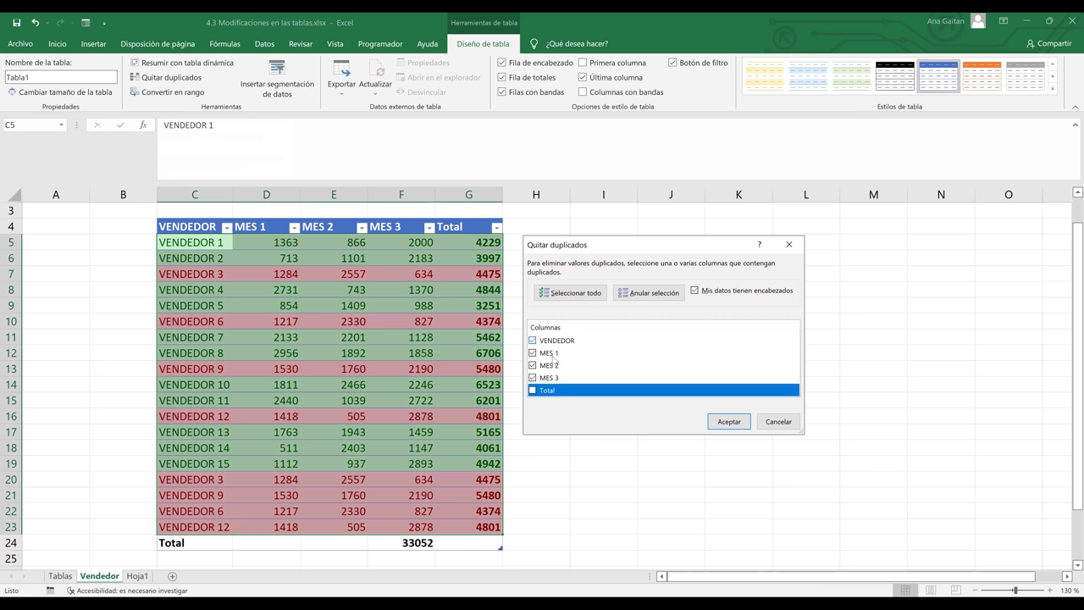
click(738, 426)
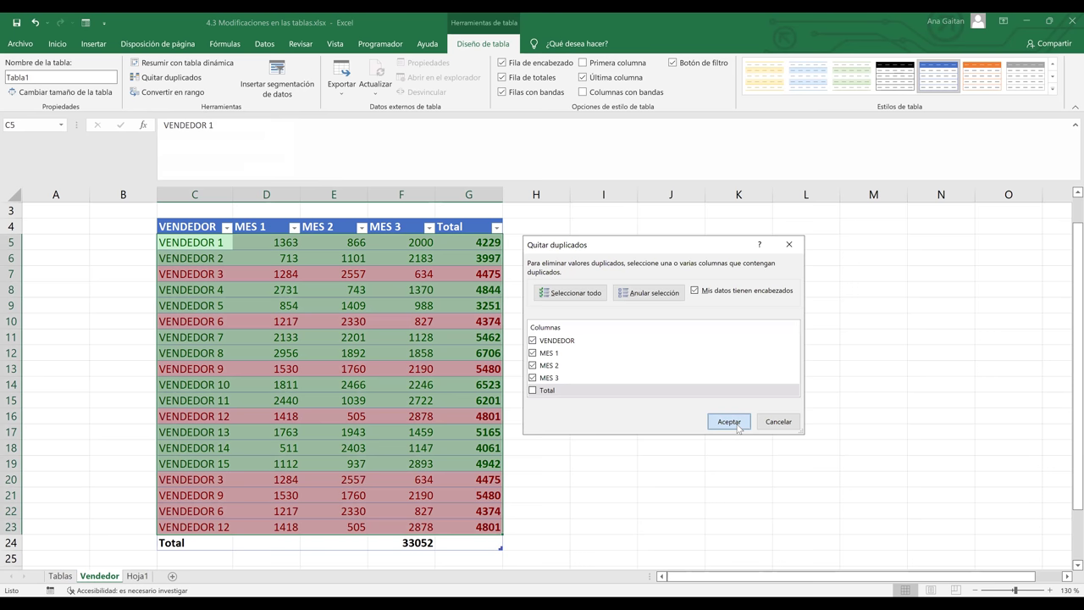
click(738, 426)
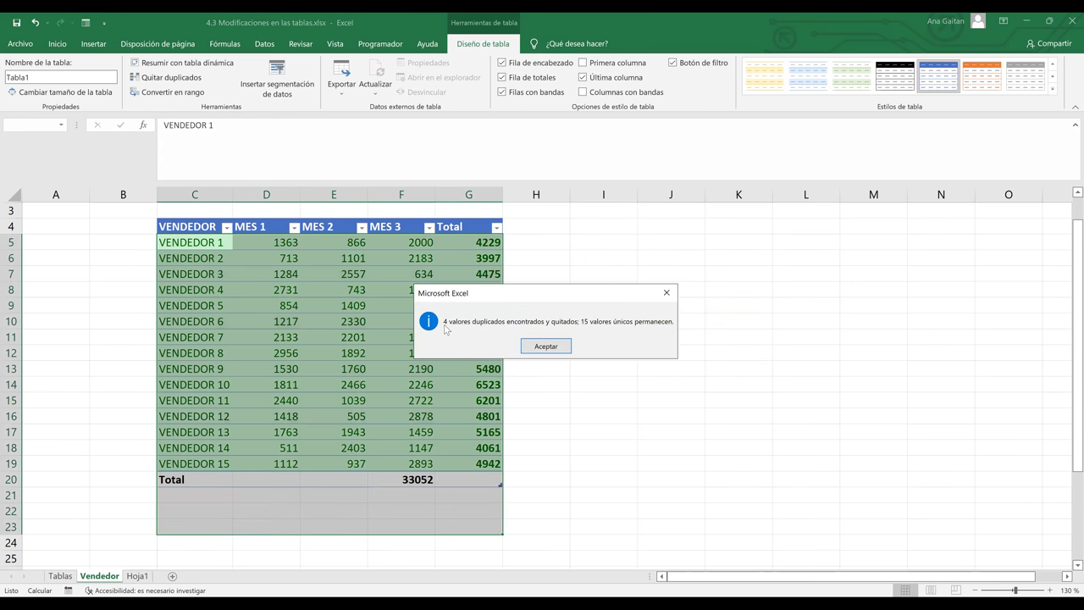
click(547, 346)
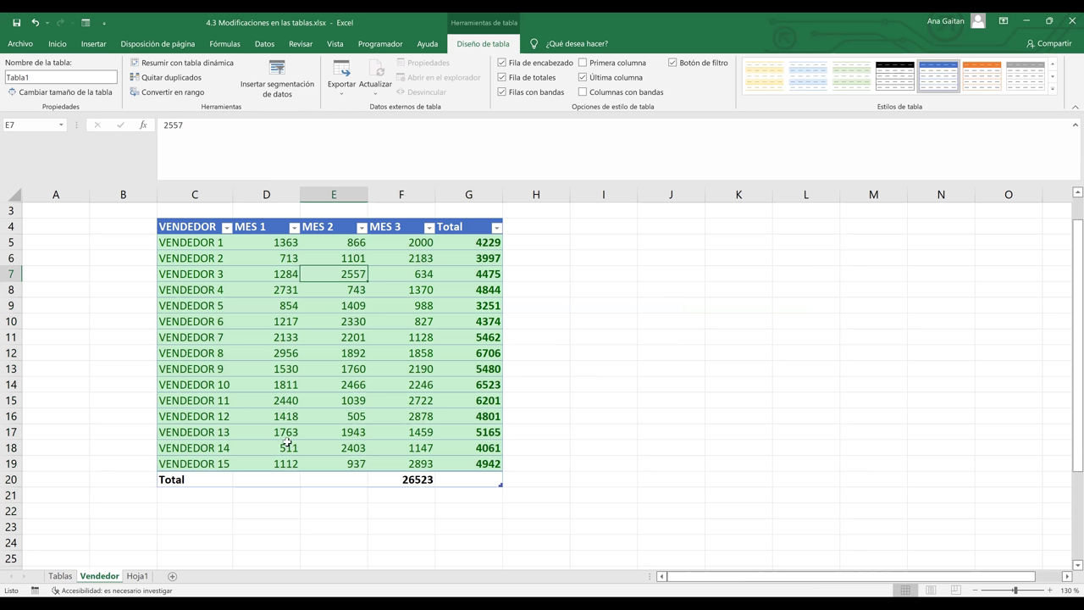
key(ctrl+z)
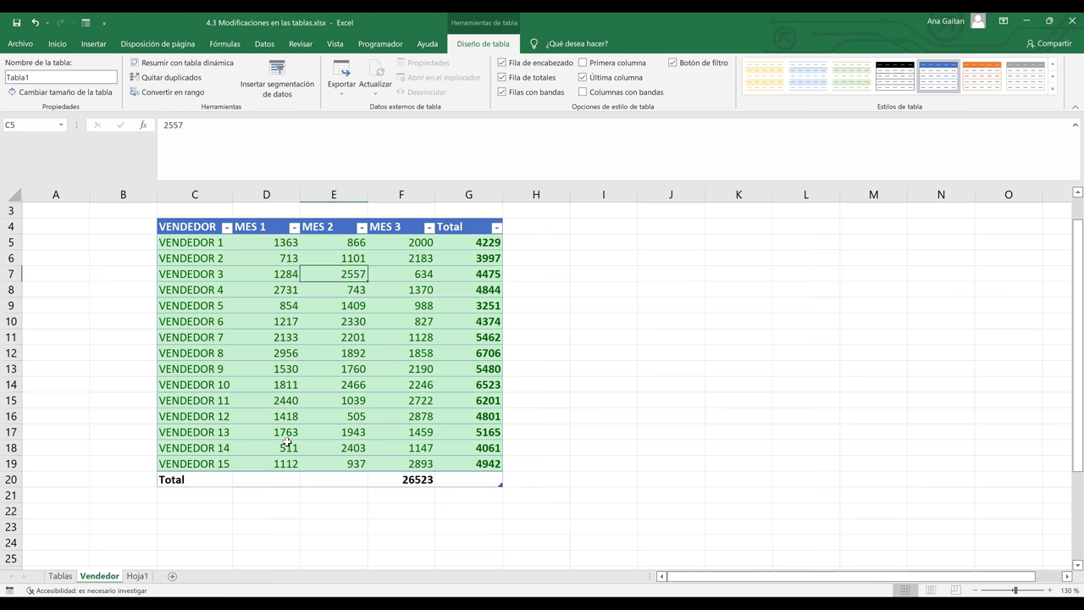
Set the MES 1 value of the repeated VENDEDOR 3 record in row 20 to 0
click(325, 486)
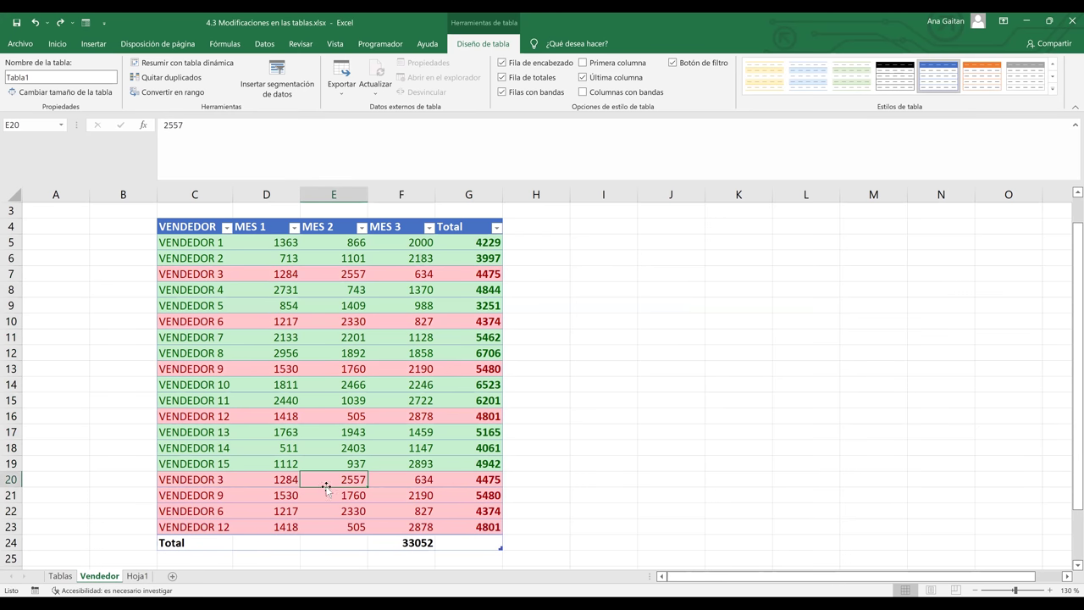
click(278, 483)
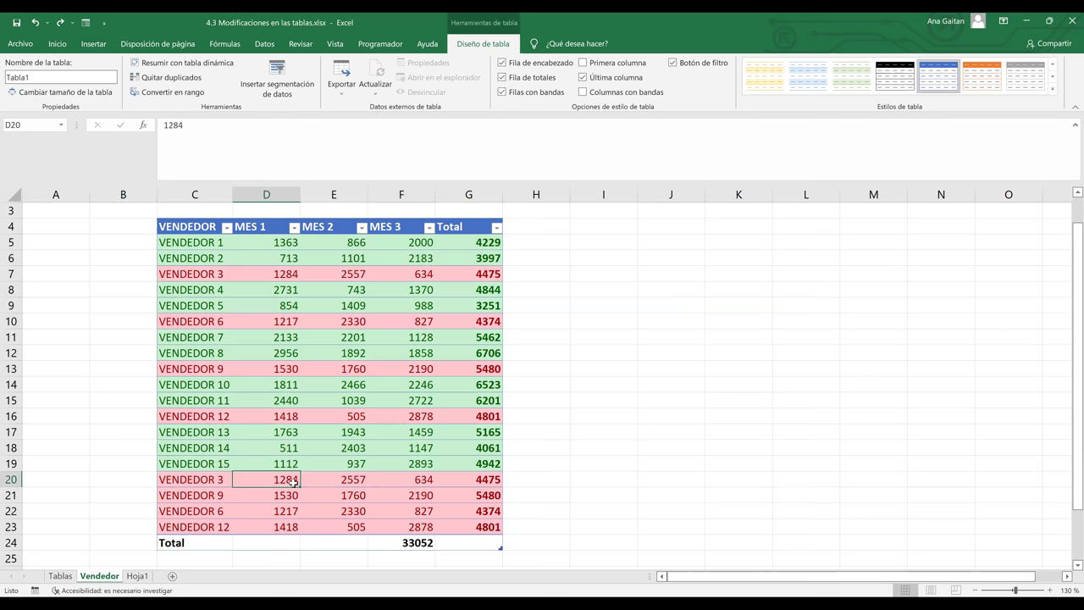
key(BackSpace)
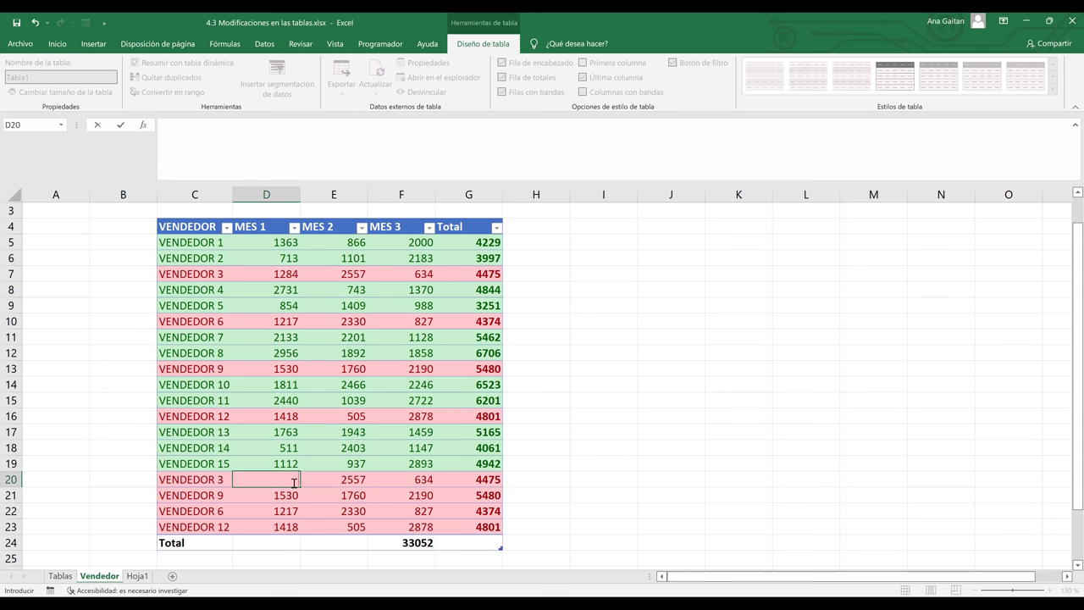
text(0)
key(Return)
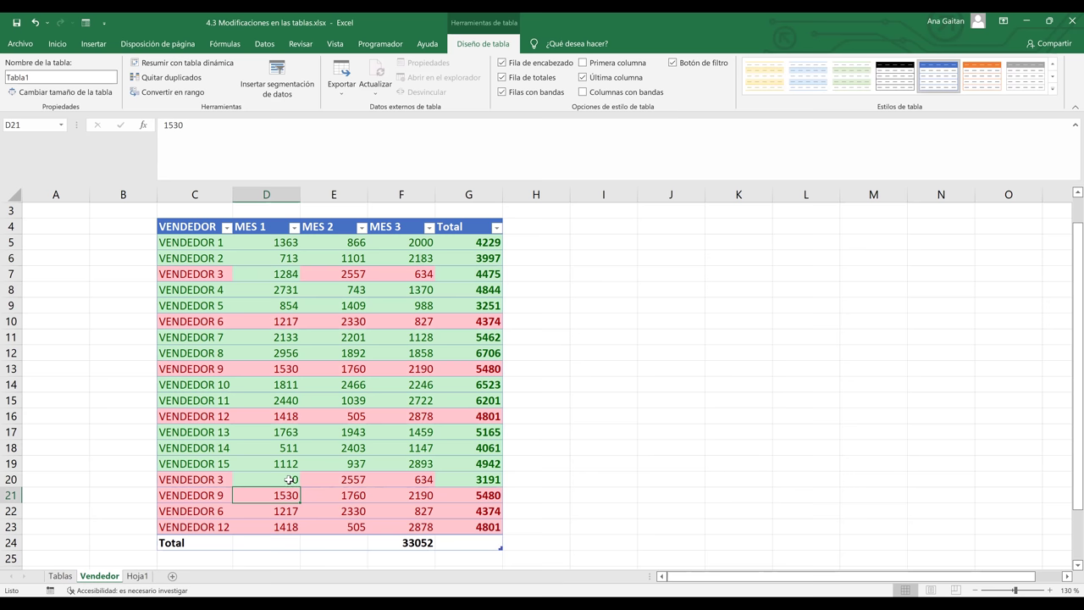
Remove duplicate records from the edited seller table, matching on every column except Total
click(326, 480)
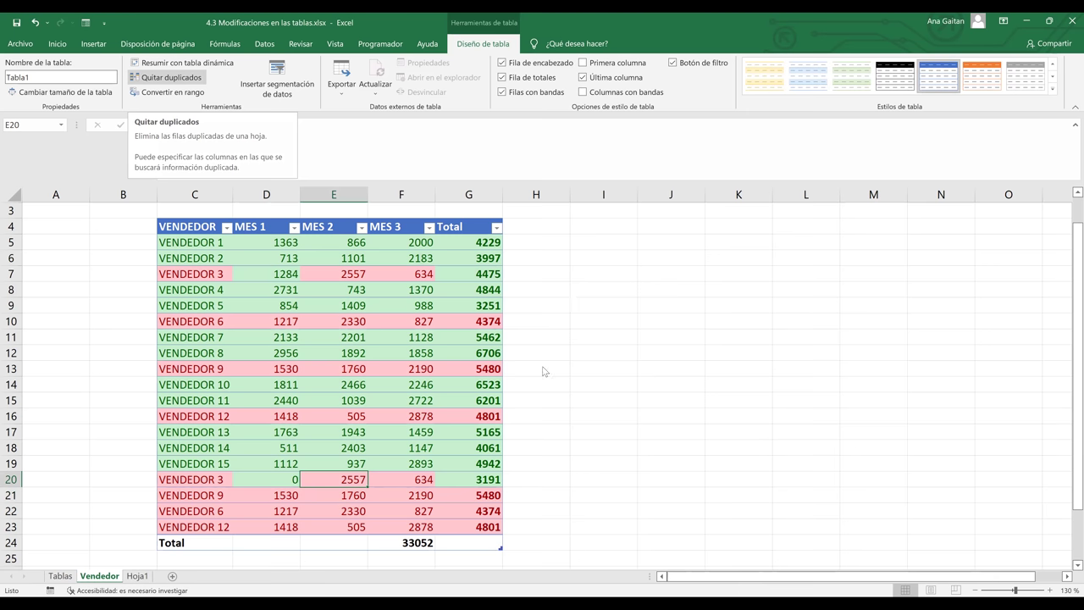
click(533, 392)
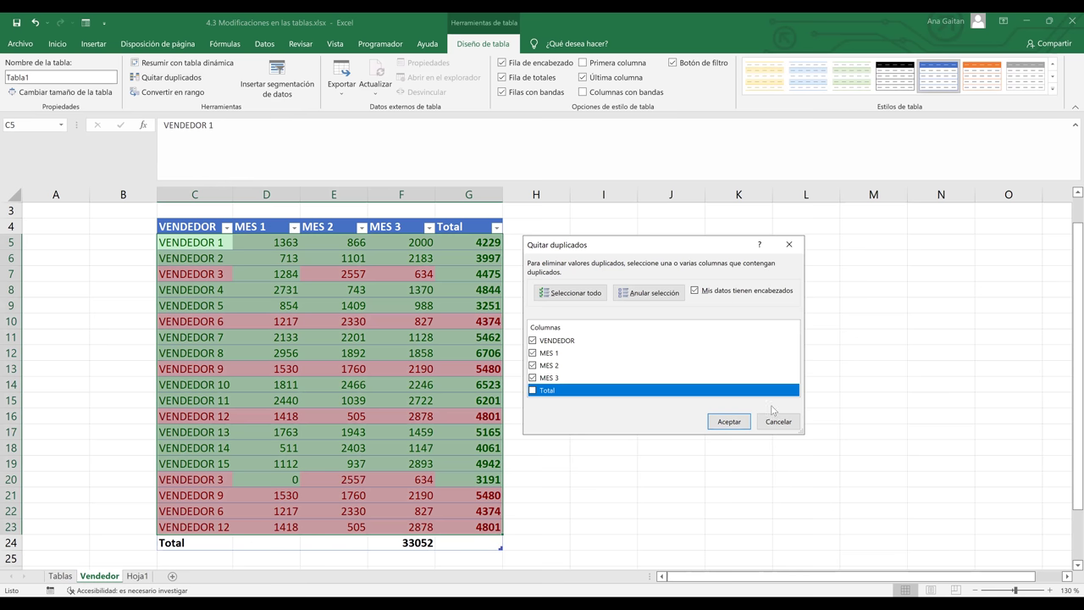
click(728, 421)
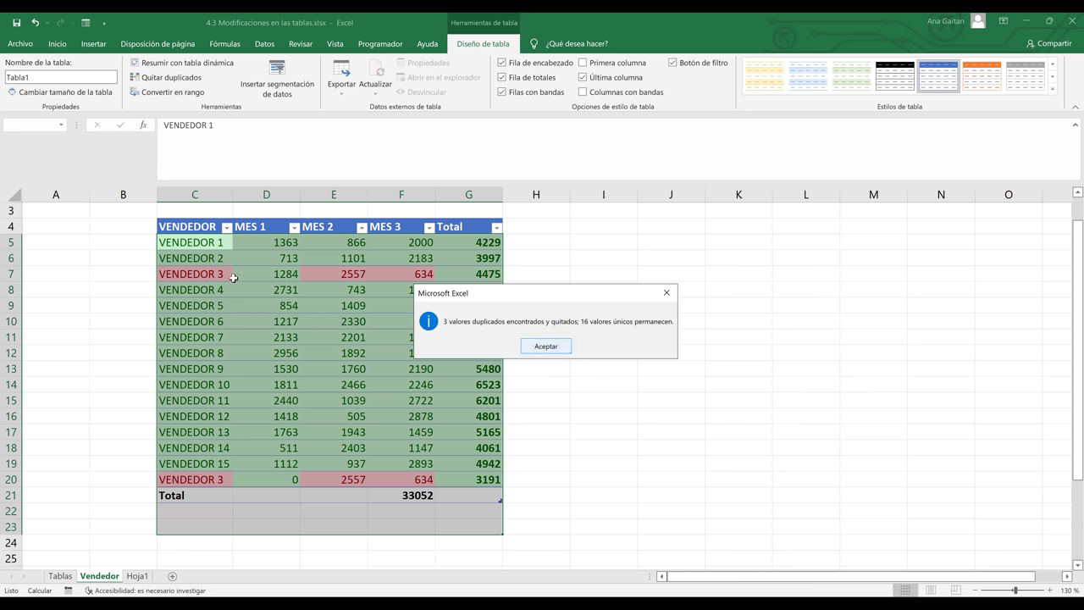
key(Return)
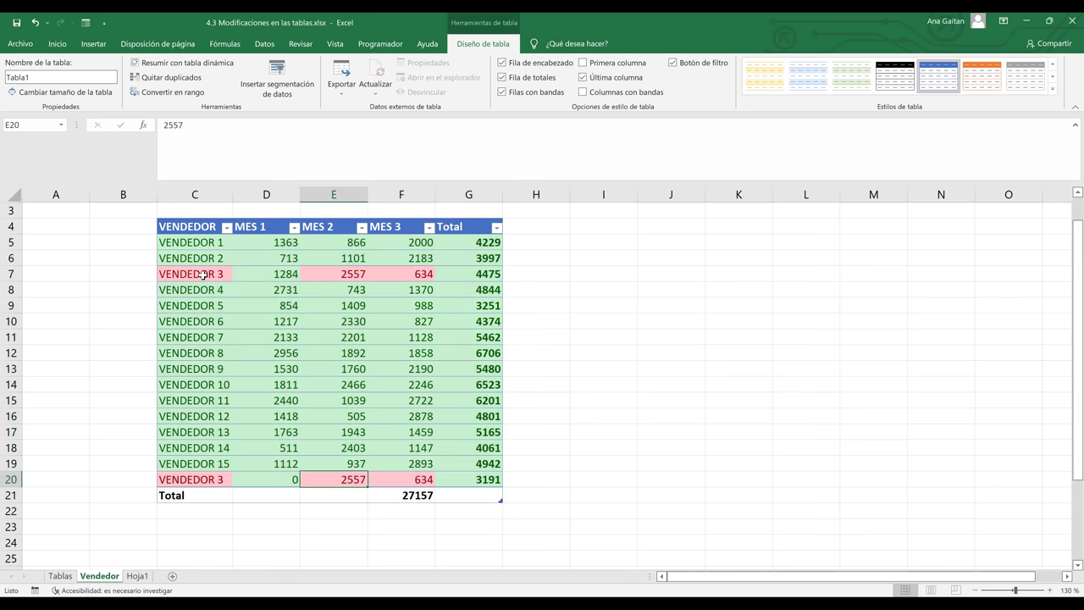
Compare the two VENDEDOR 3 records in rows 7 and 20, checking their MES 1 values
click(194, 480)
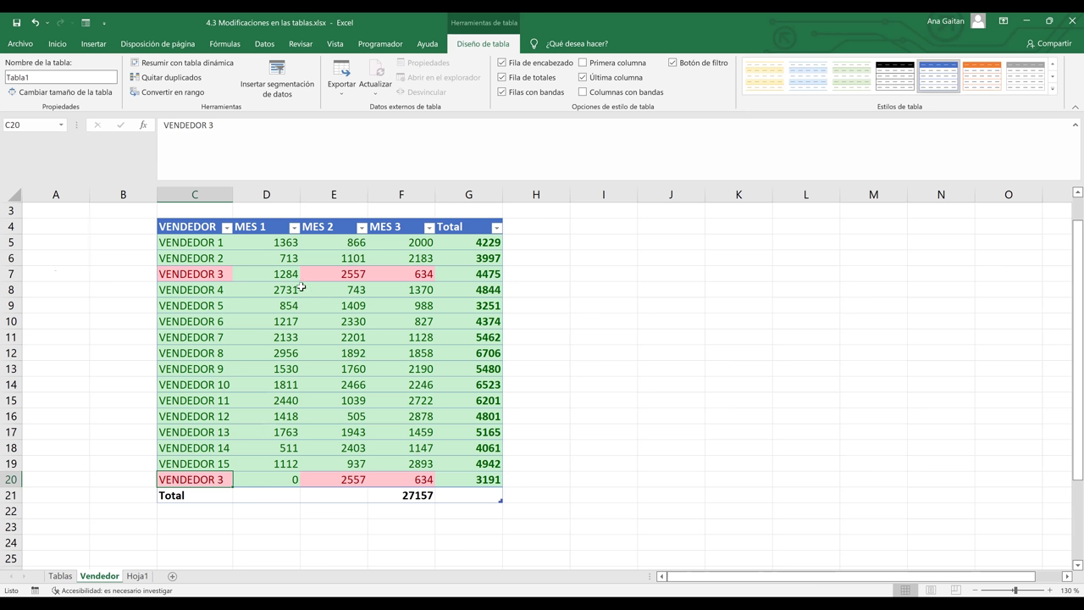
click(11, 273)
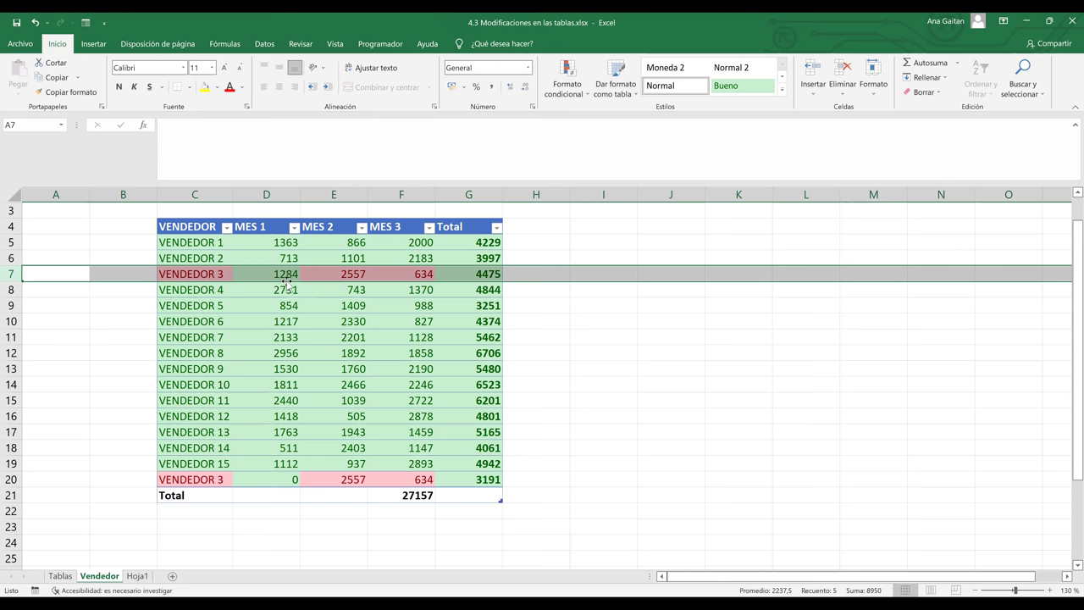
click(199, 484)
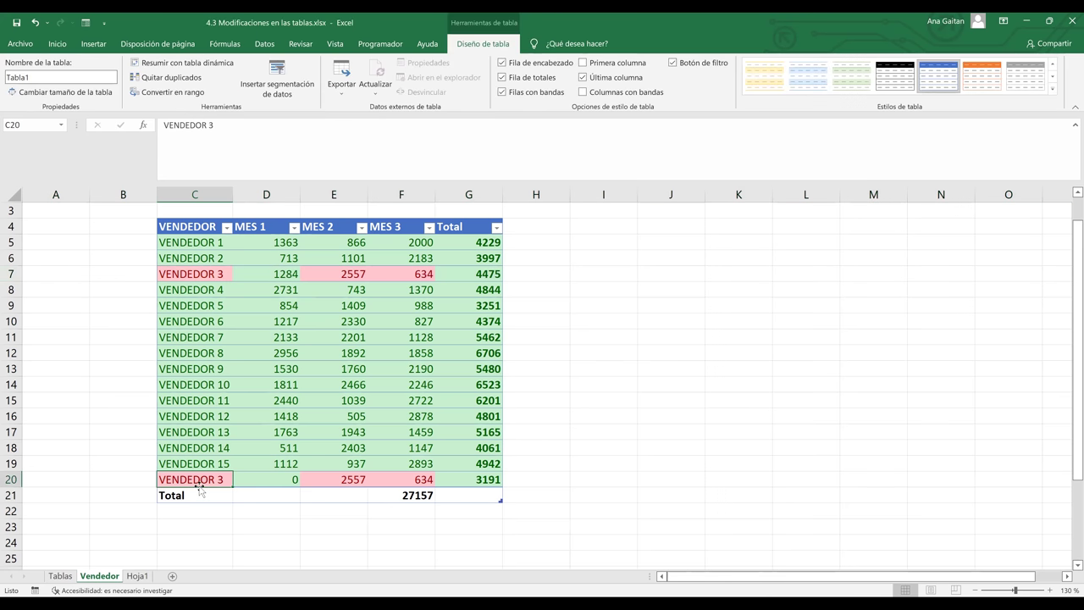
click(271, 487)
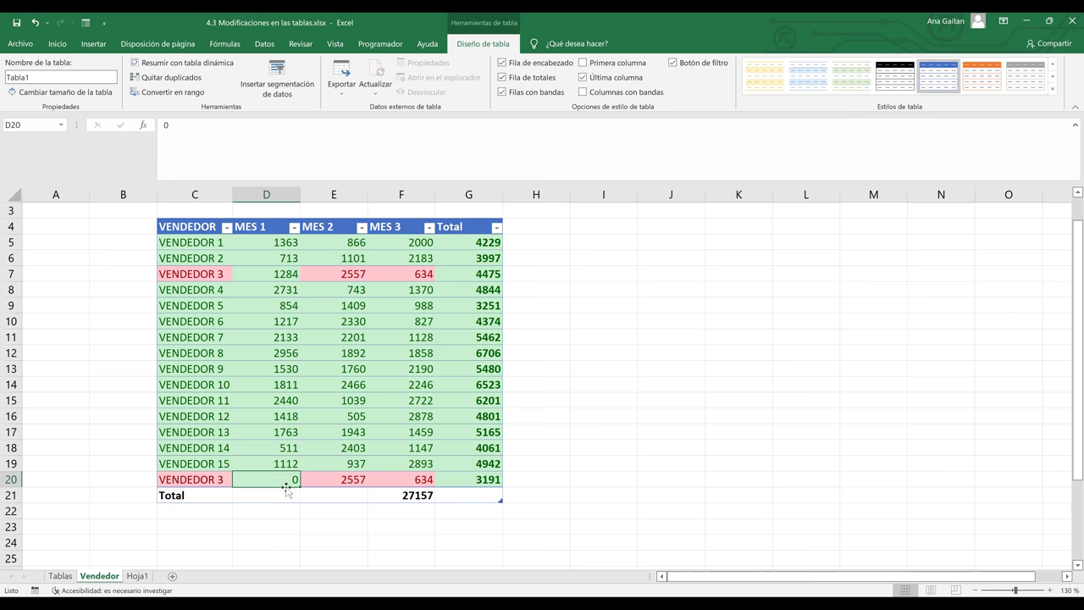
click(643, 406)
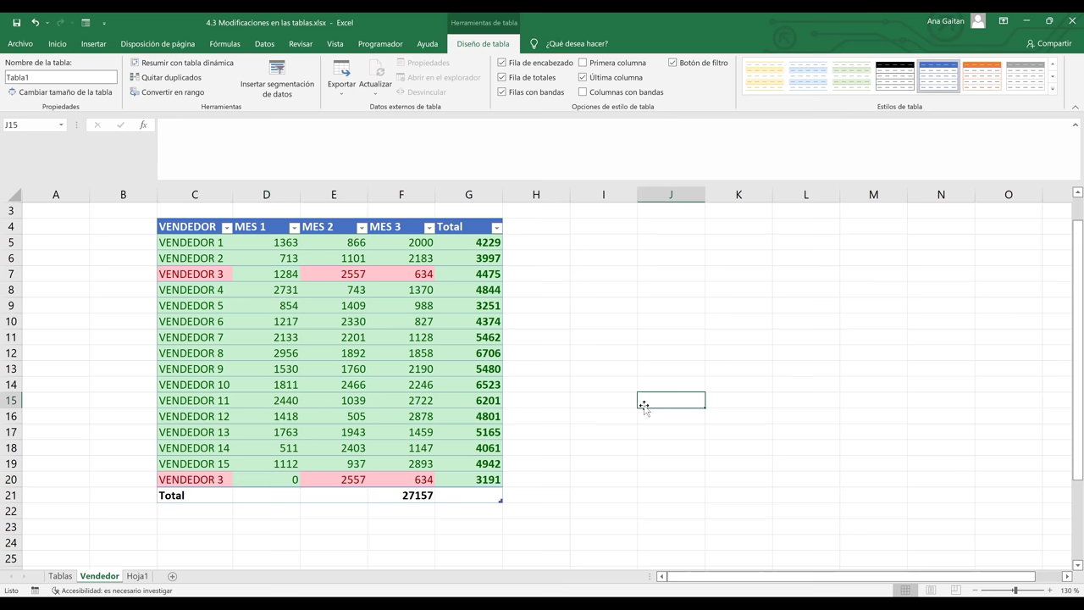
click(217, 283)
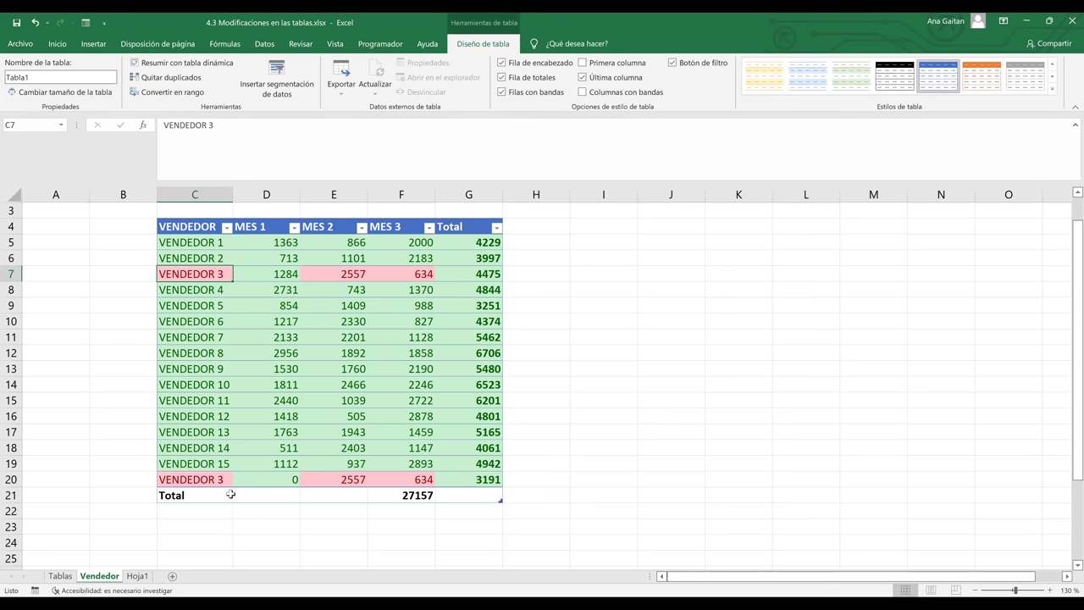
click(269, 482)
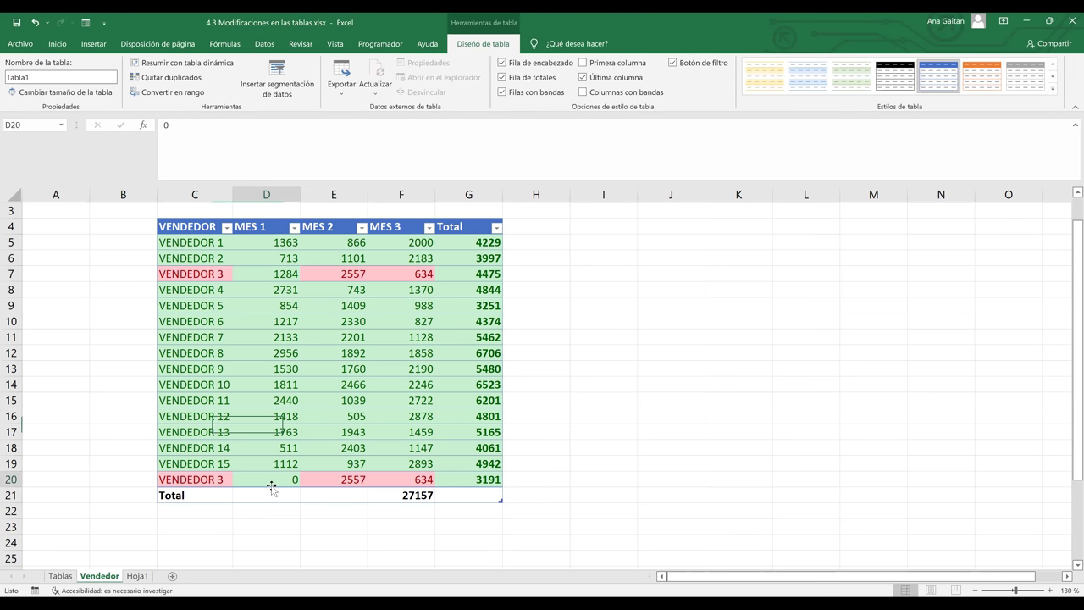
click(202, 483)
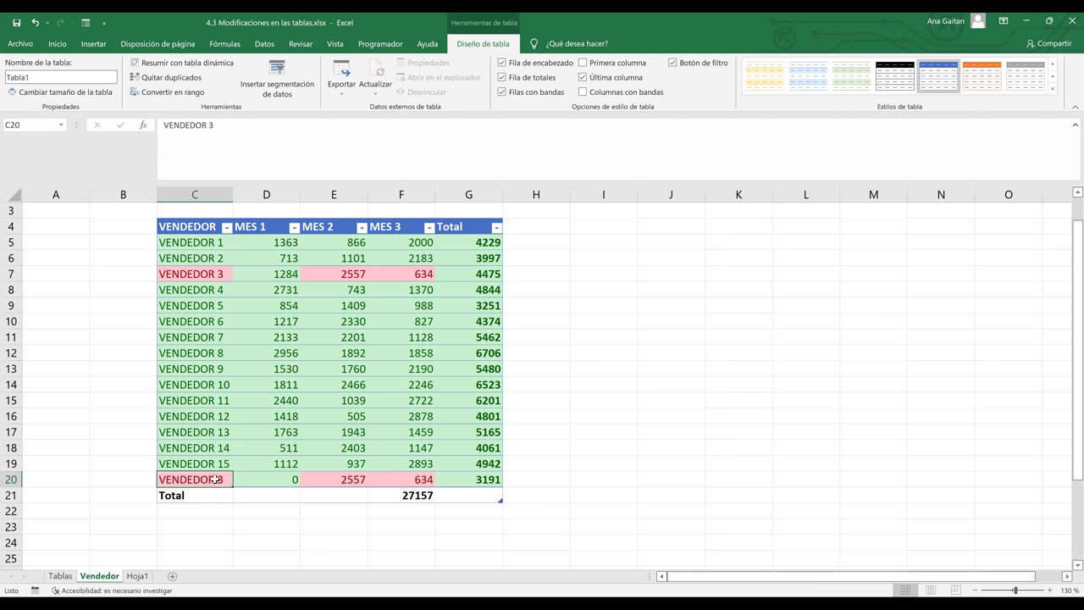
click(198, 276)
key(Down)
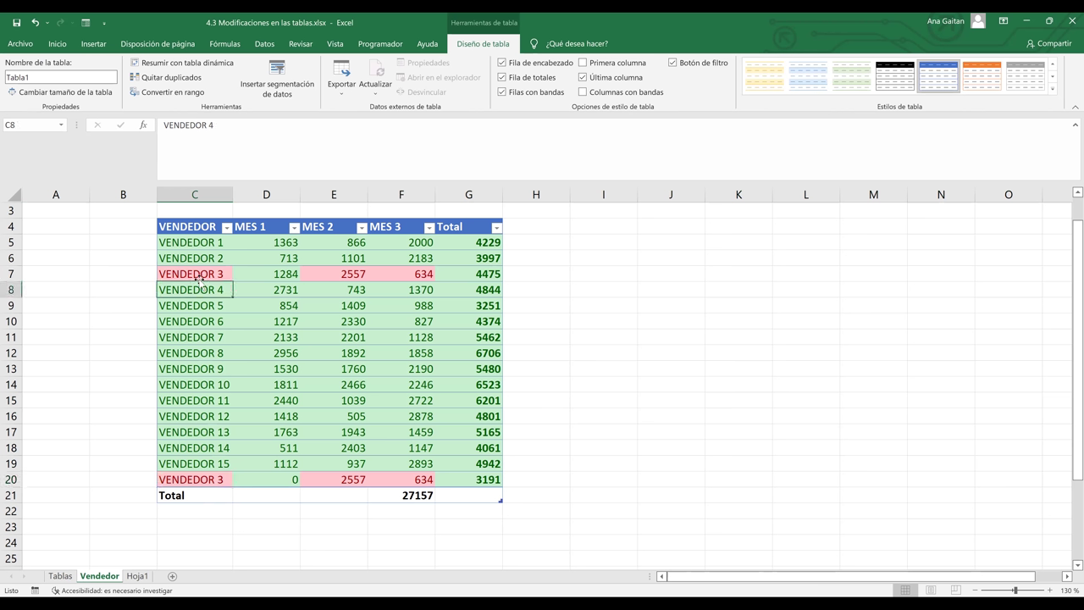
click(198, 275)
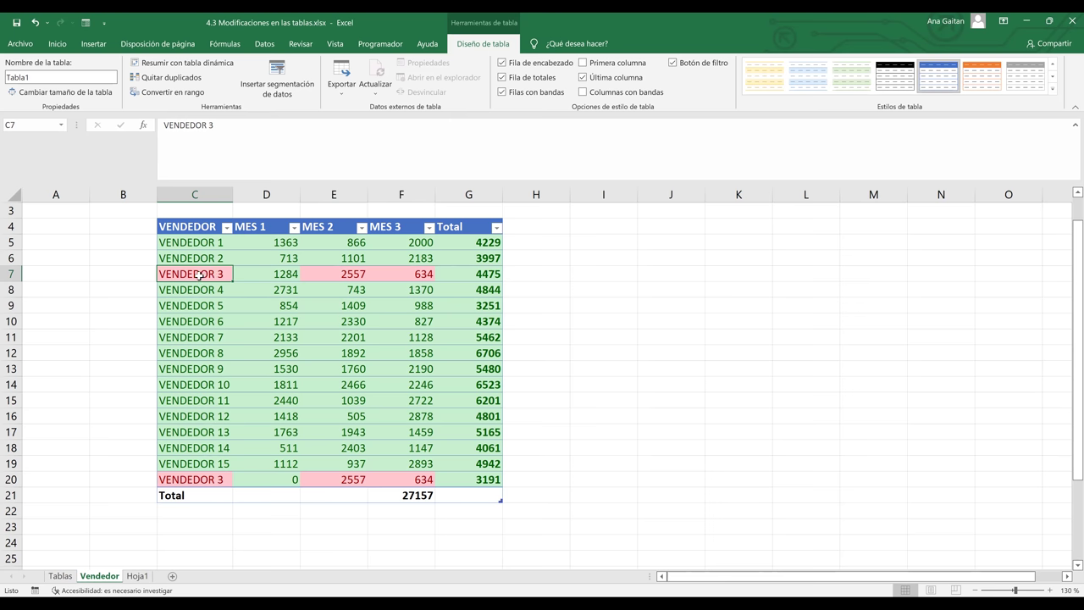
click(10, 273)
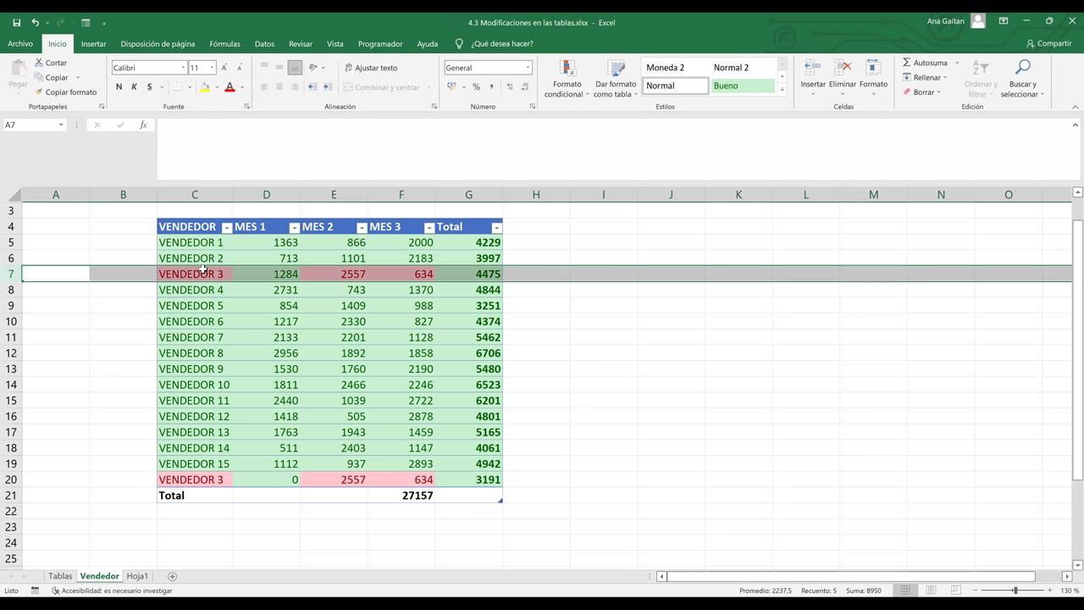
Rename the repeated VENDEDOR 3 seller in row 20 as VENDEDOR 16
click(198, 481)
double_click(197, 481)
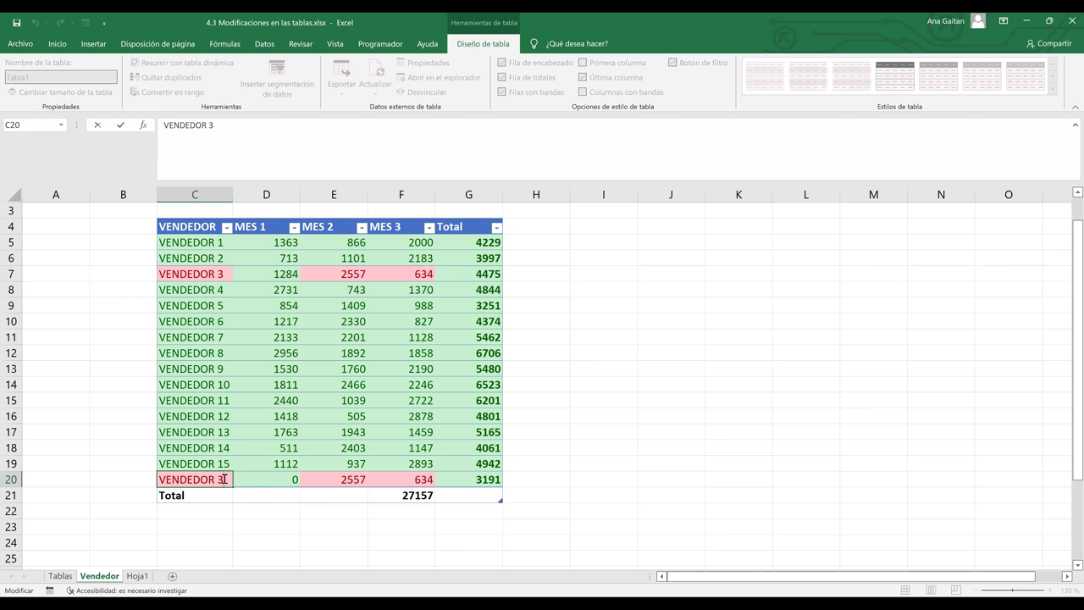
key(BackSpace)
text(16)
key(Return)
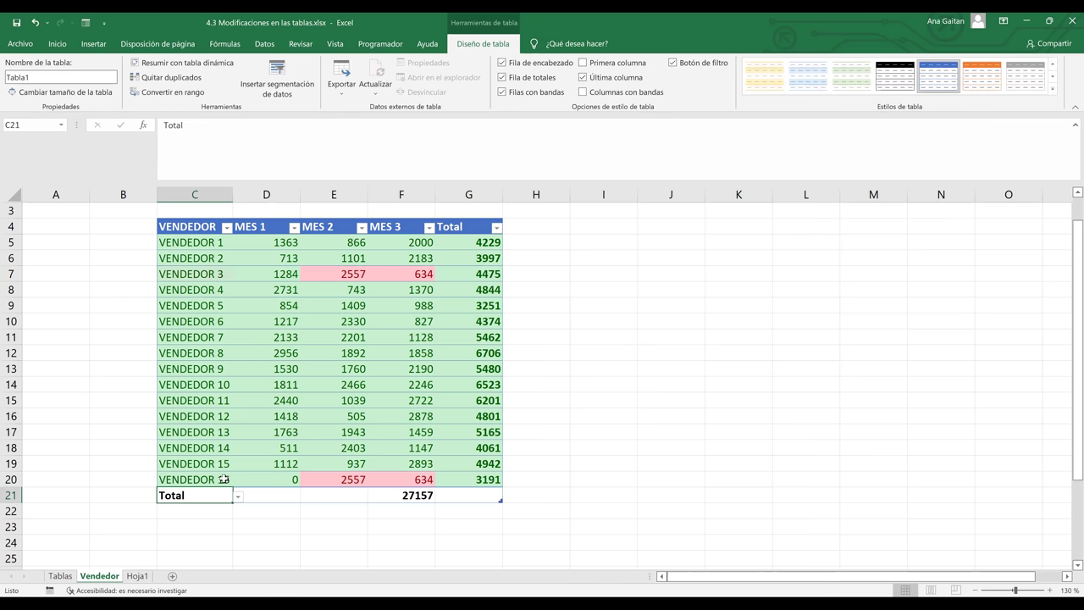
click(423, 478)
click(618, 462)
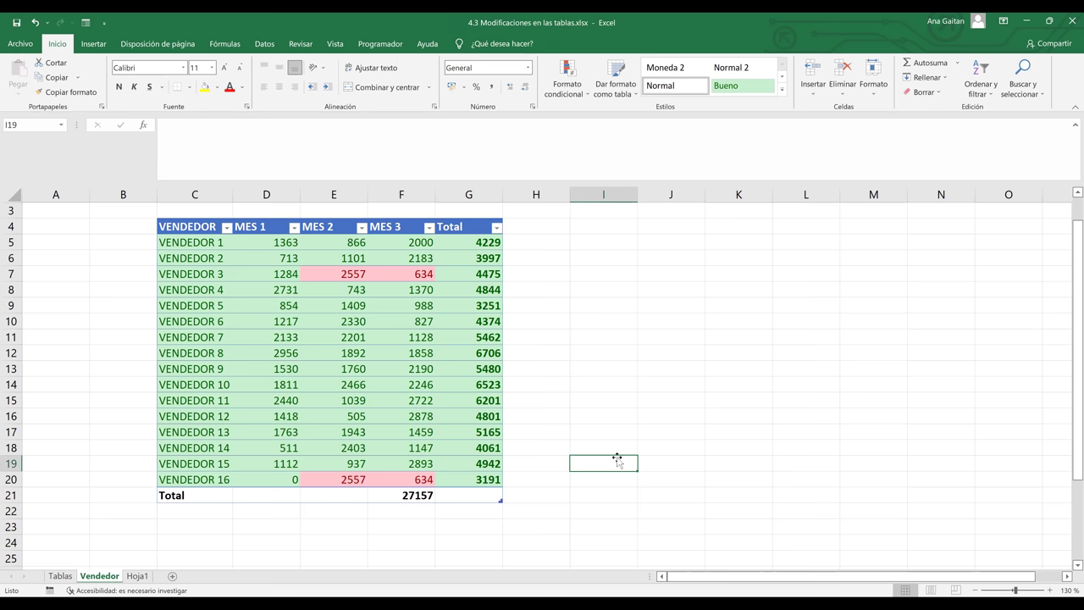
Undo the renaming of the seller in row 20
click(188, 535)
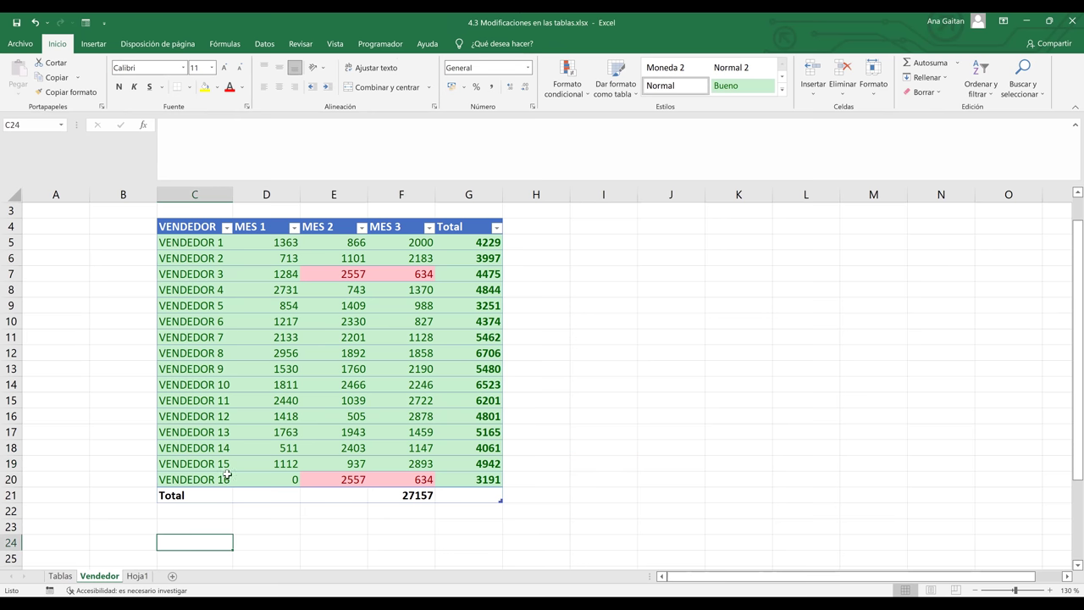
click(240, 449)
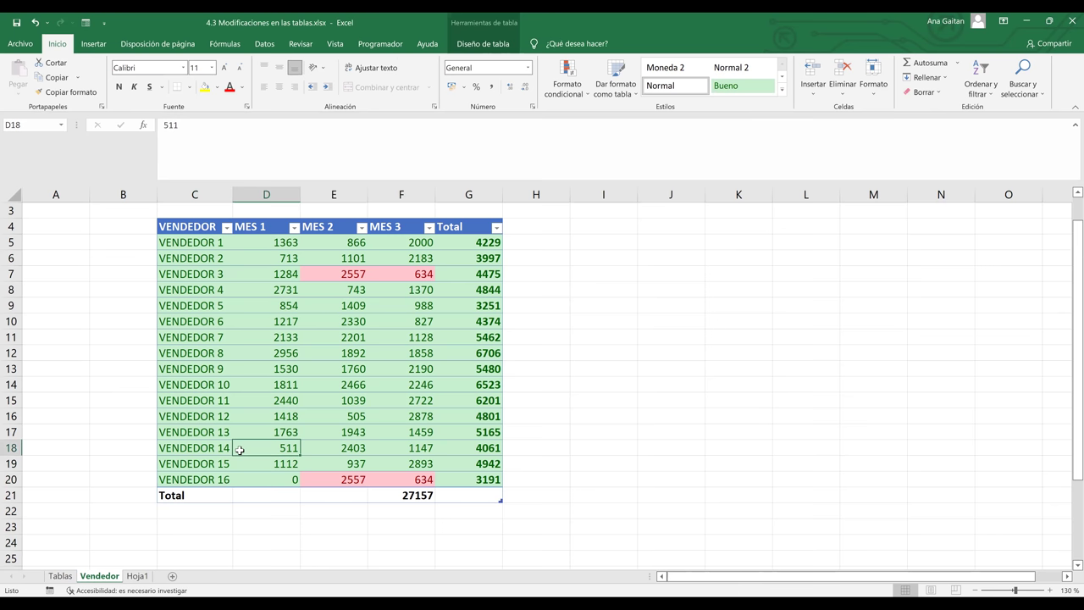
key(ctrl+z)
click(95, 44)
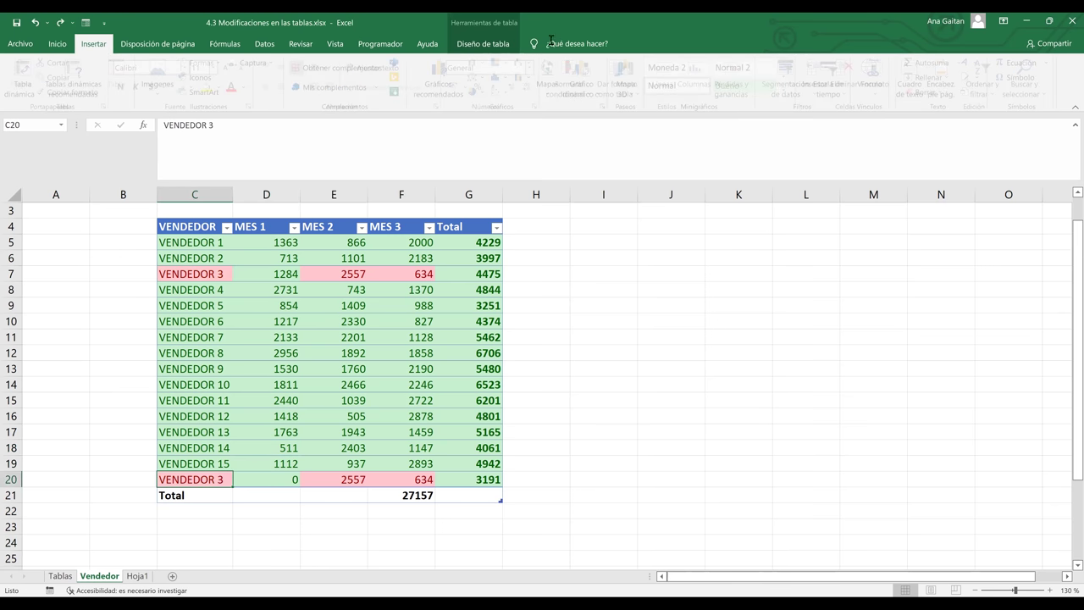
key(ctrl+z)
Remove duplicate records from the seller table, comparing only the VENDEDOR column
click(480, 44)
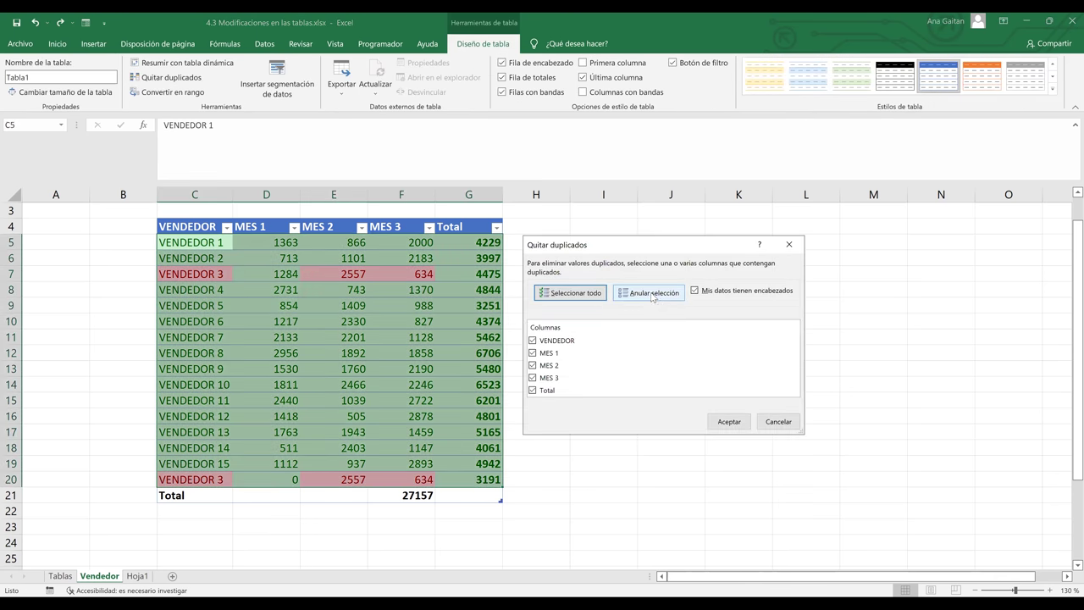
key(alt+a)
click(532, 341)
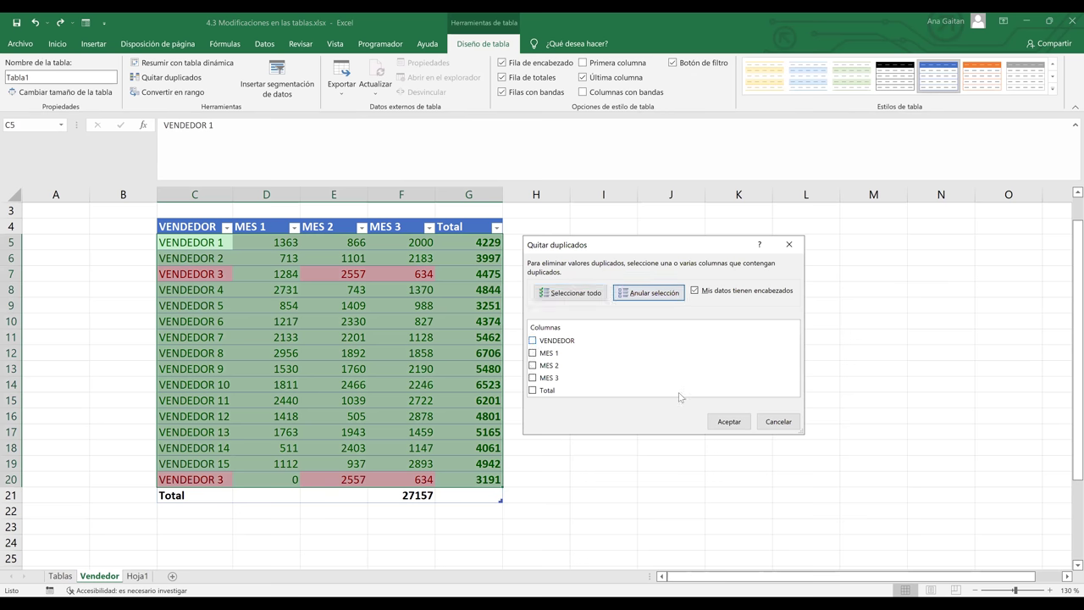
click(729, 422)
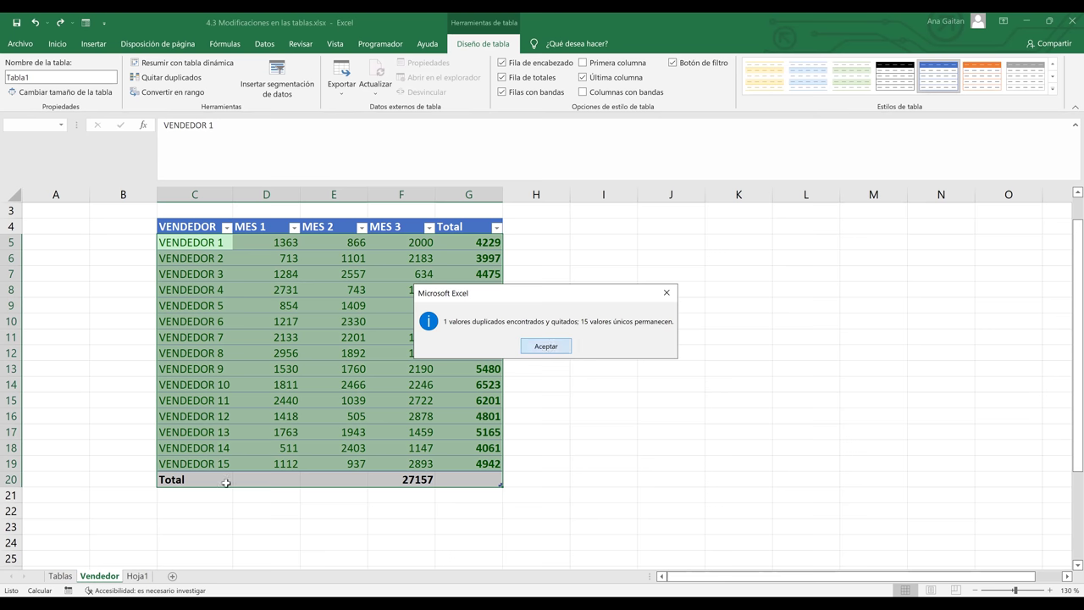
key(Return)
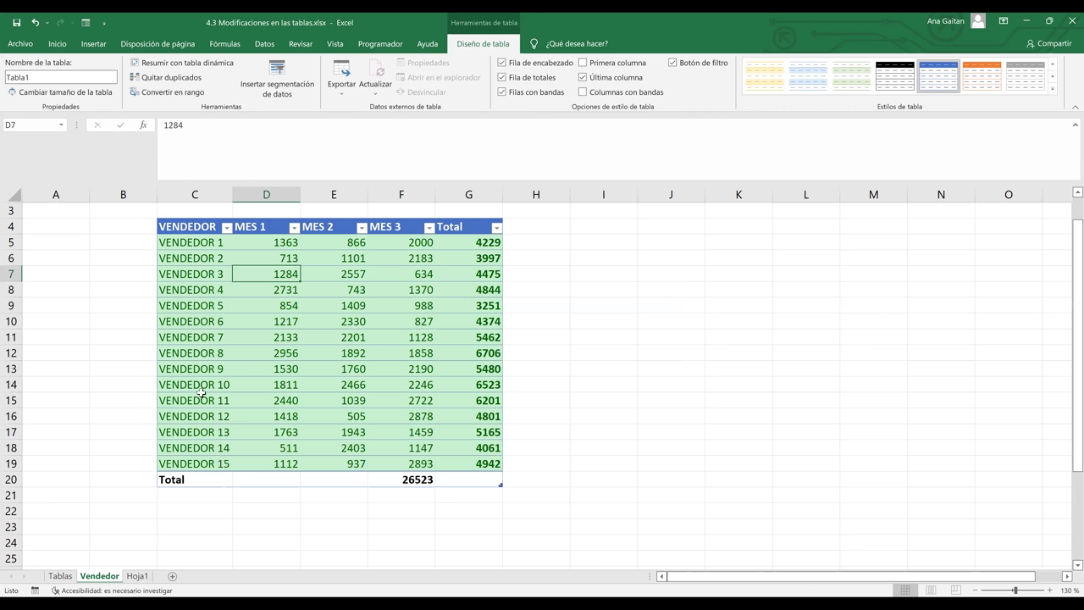
Check the VENDEDOR 3 record kept in row 7 and undo the duplicate removal
click(277, 449)
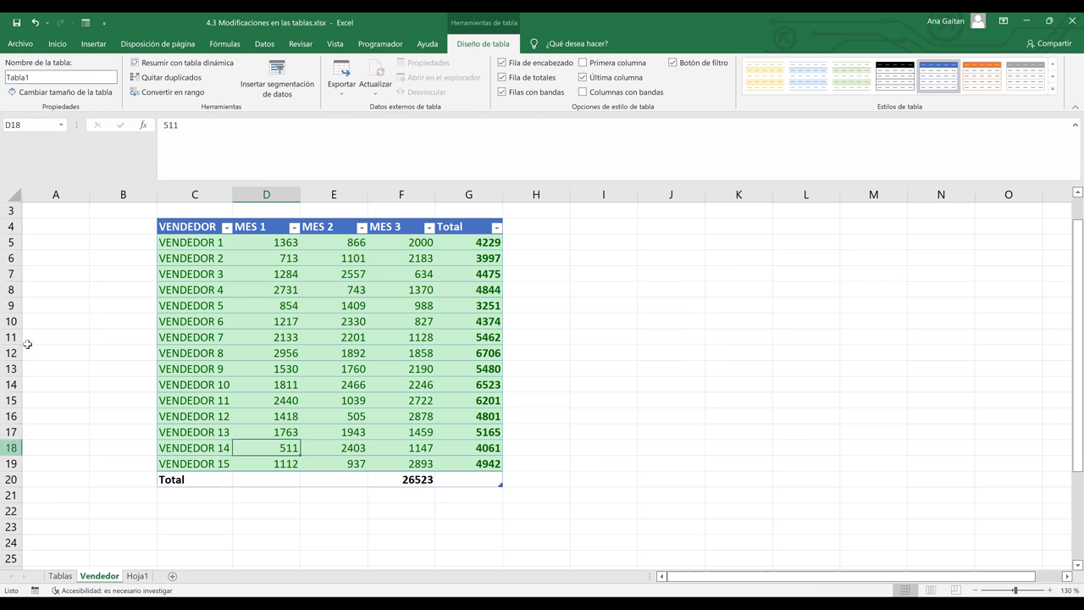
click(9, 272)
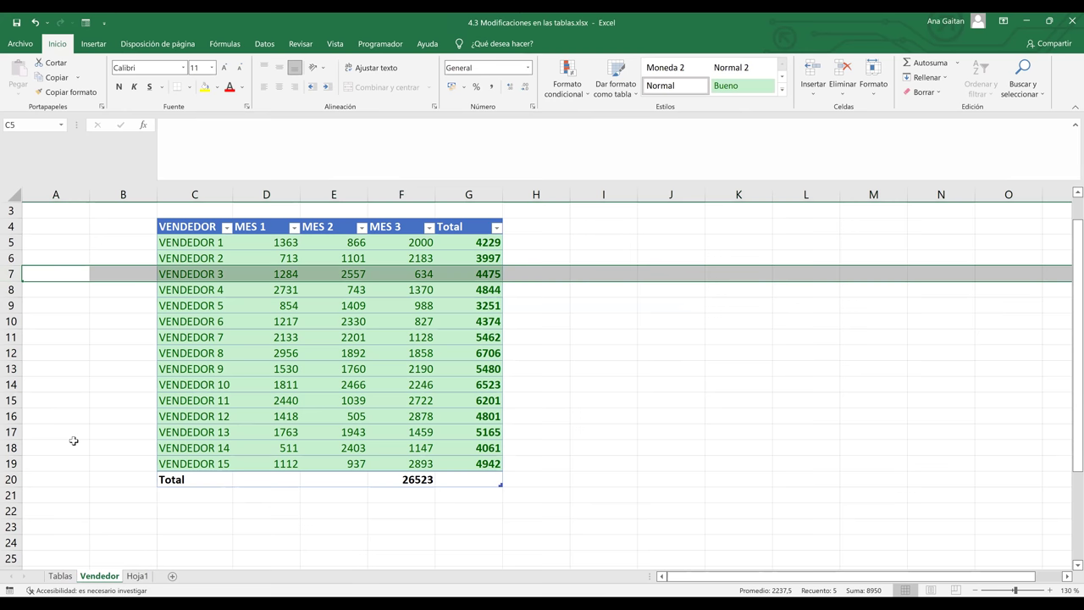
key(ctrl+z)
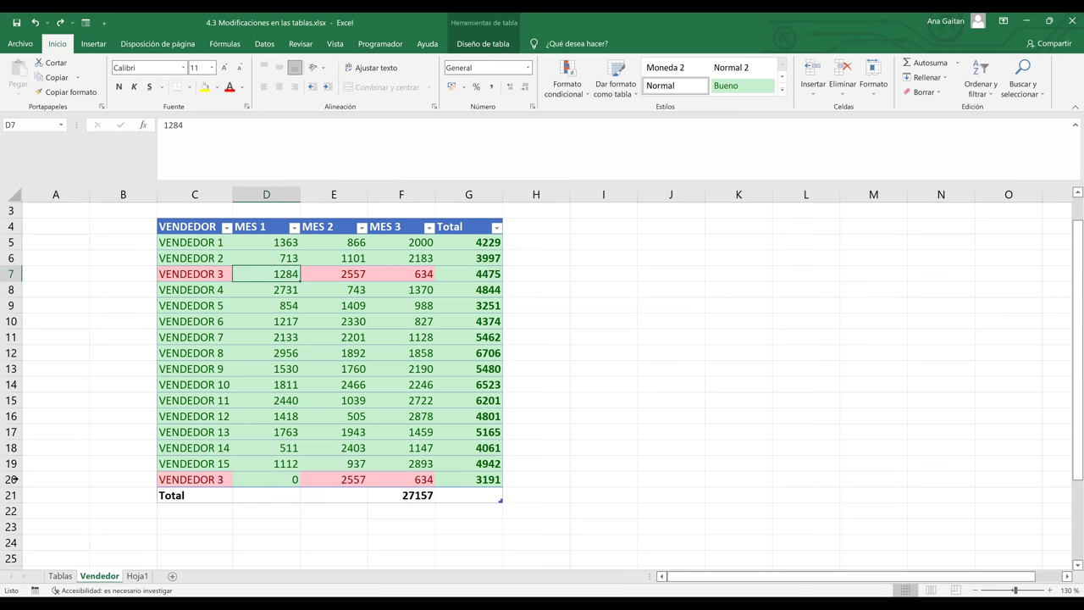
Examine the repeated record in row 20 and compare its name with the other entries in the VENDEDOR column
click(10, 479)
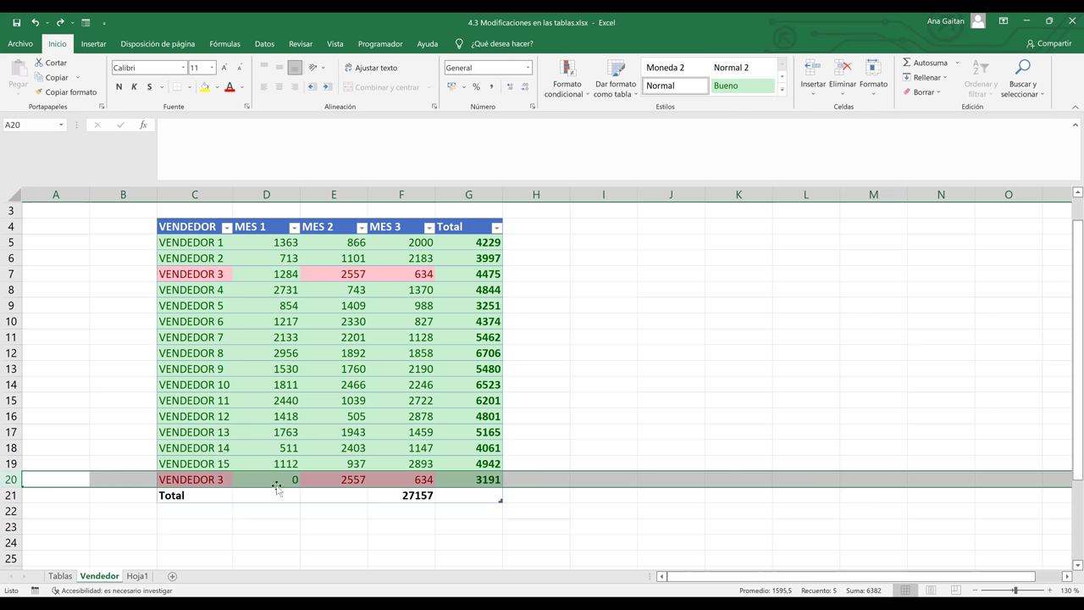
click(194, 194)
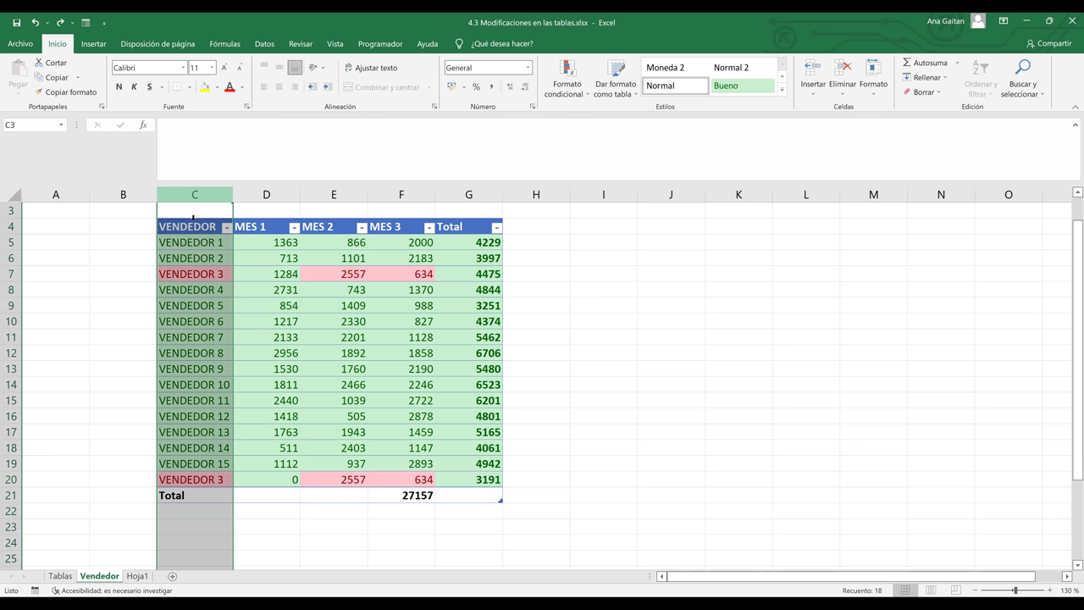
click(204, 196)
click(191, 303)
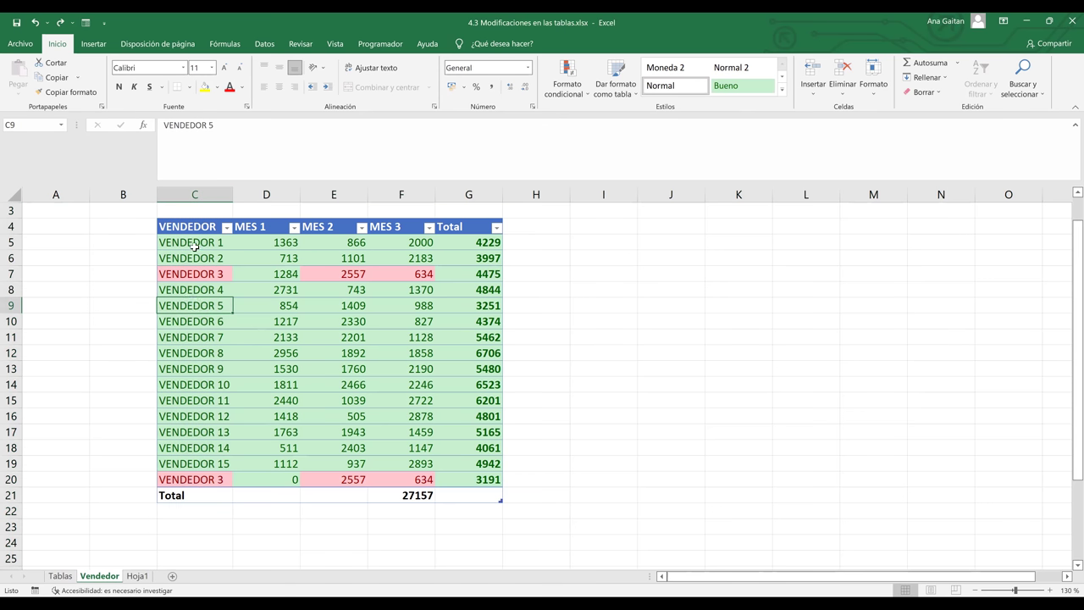
drag(194, 244, 193, 464)
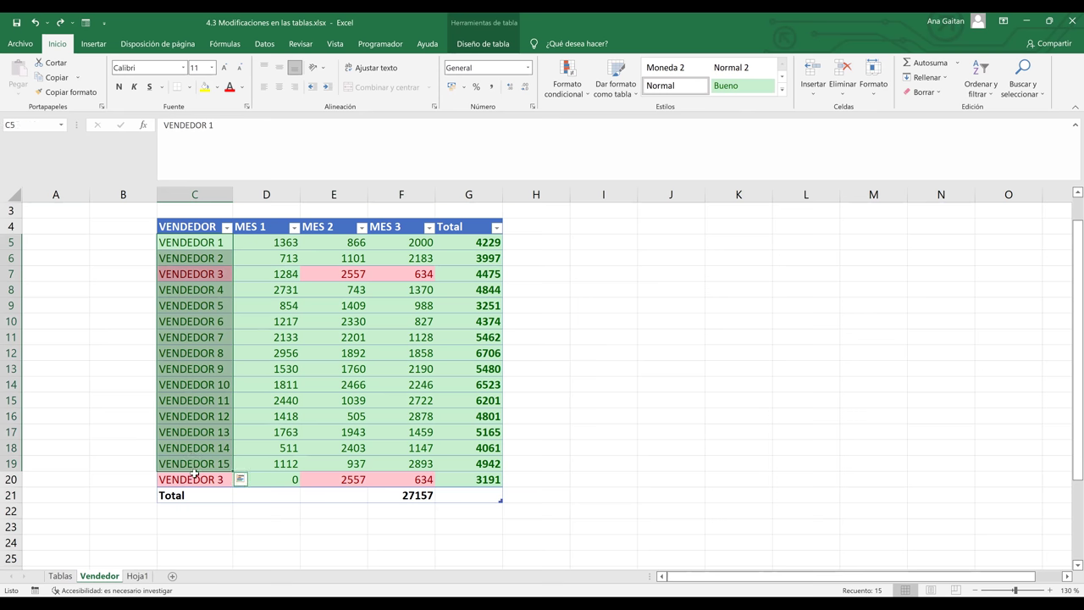
click(195, 479)
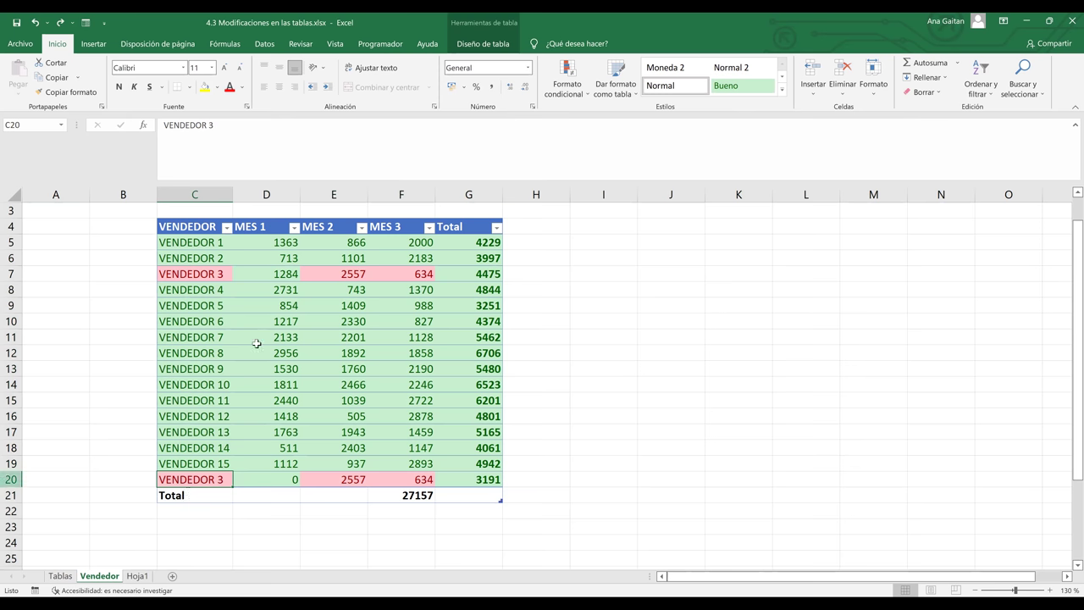
click(215, 294)
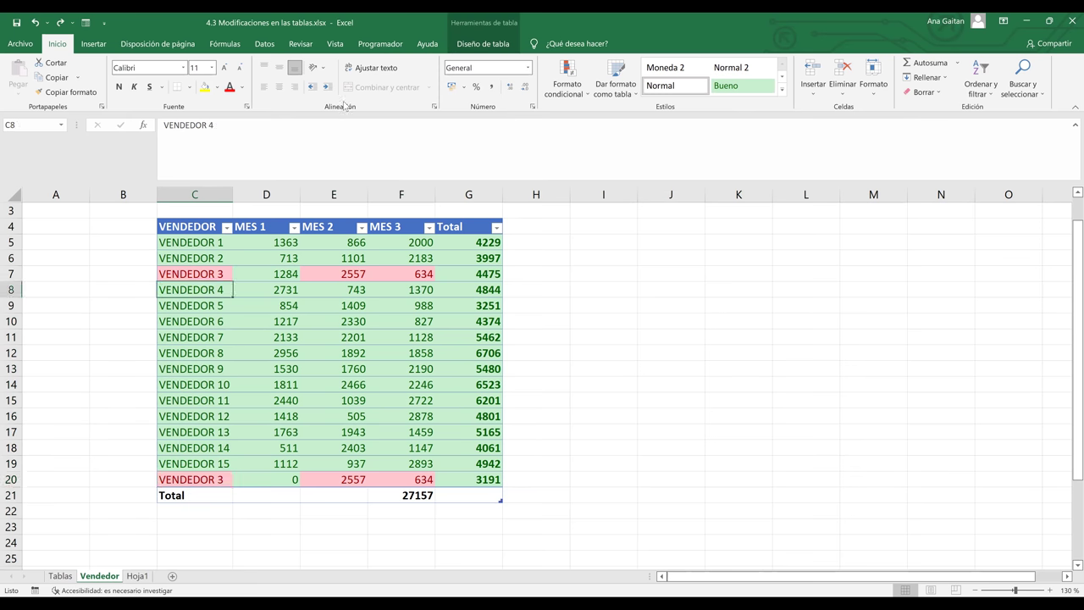
Explore the Remove Duplicates options by clearing and reselecting all columns and switching the data headers setting off and back on
click(484, 42)
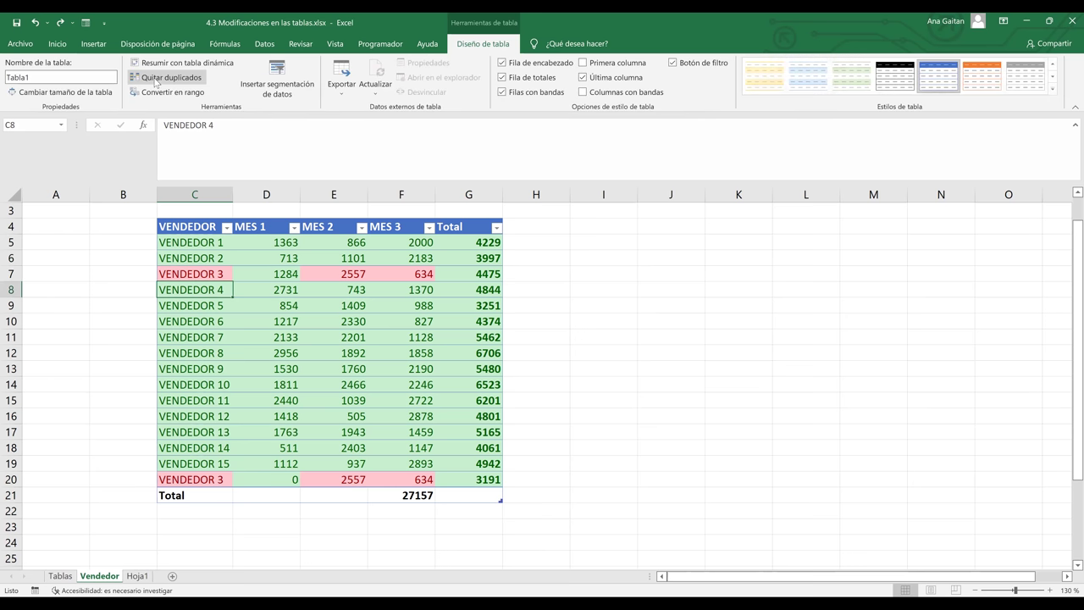
click(161, 77)
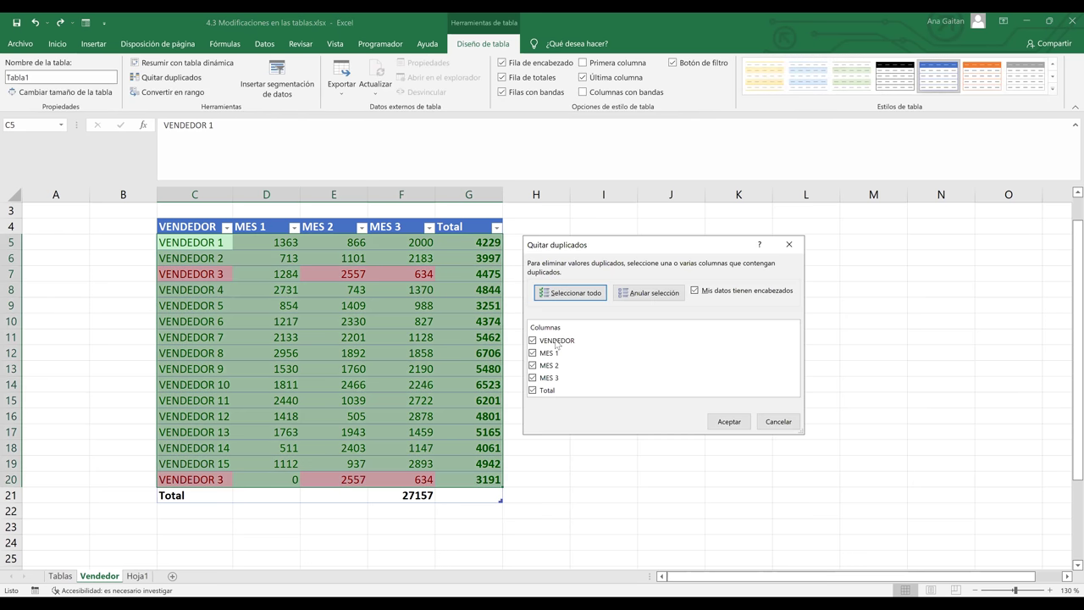
click(657, 296)
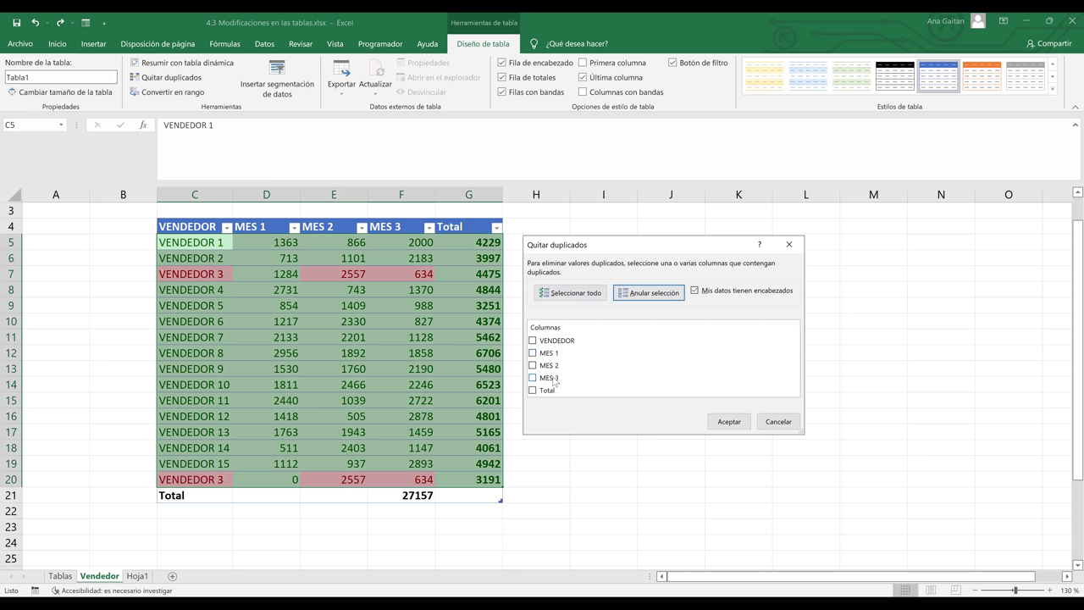
click(552, 291)
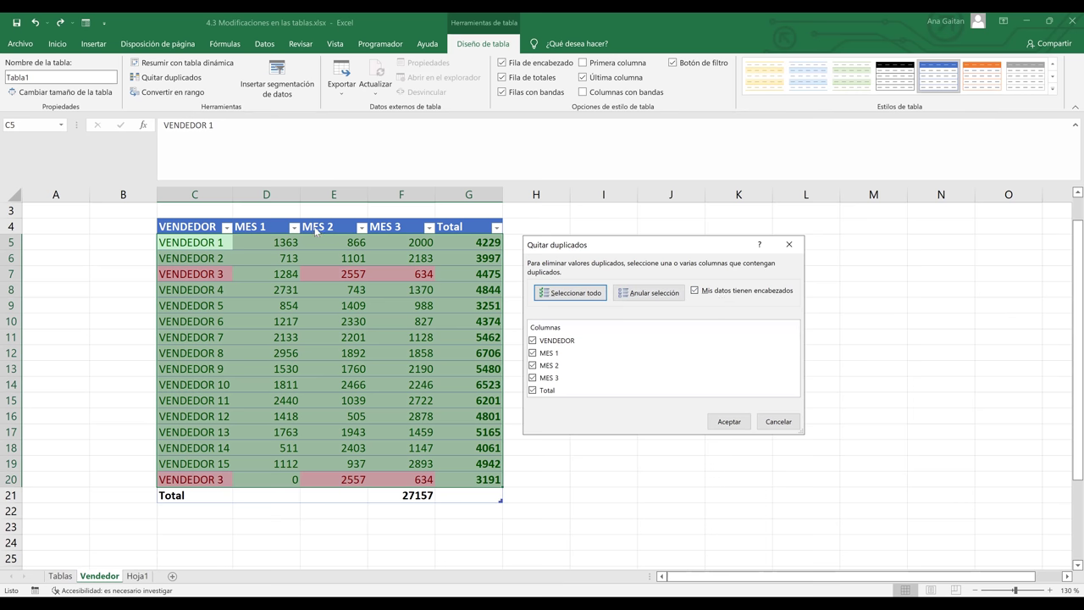
click(695, 290)
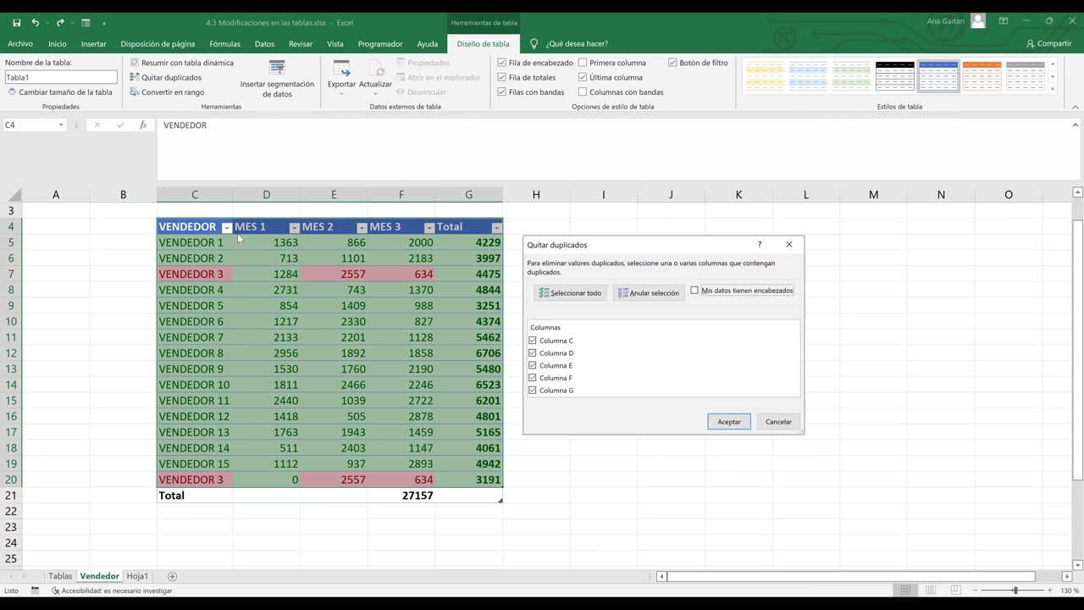
click(696, 291)
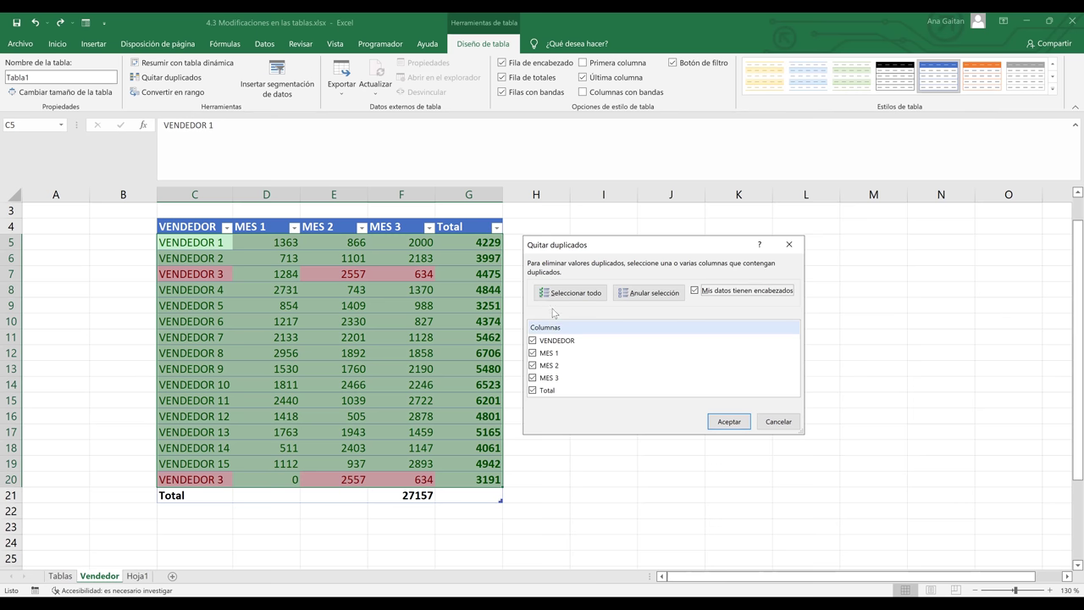
Try to remove duplicate records by matching VENDEDOR, MES 1, MES 2 and MES 3, leaving Total out
click(534, 390)
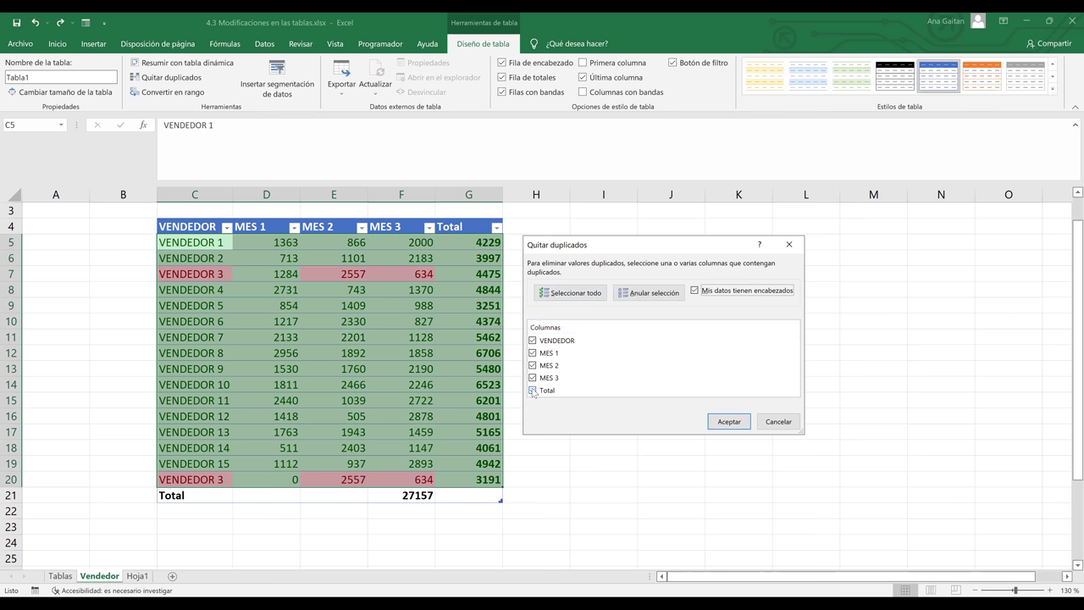
click(739, 430)
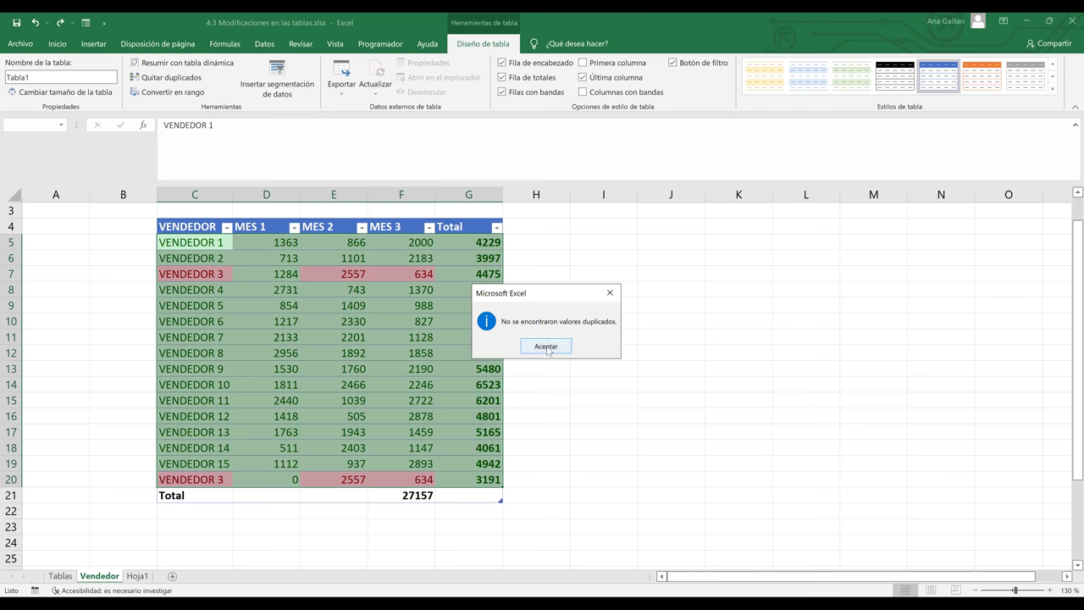
click(546, 348)
Inspect the records in rows 5 and 7, including the MES 1 value of VENDEDOR 3
click(222, 290)
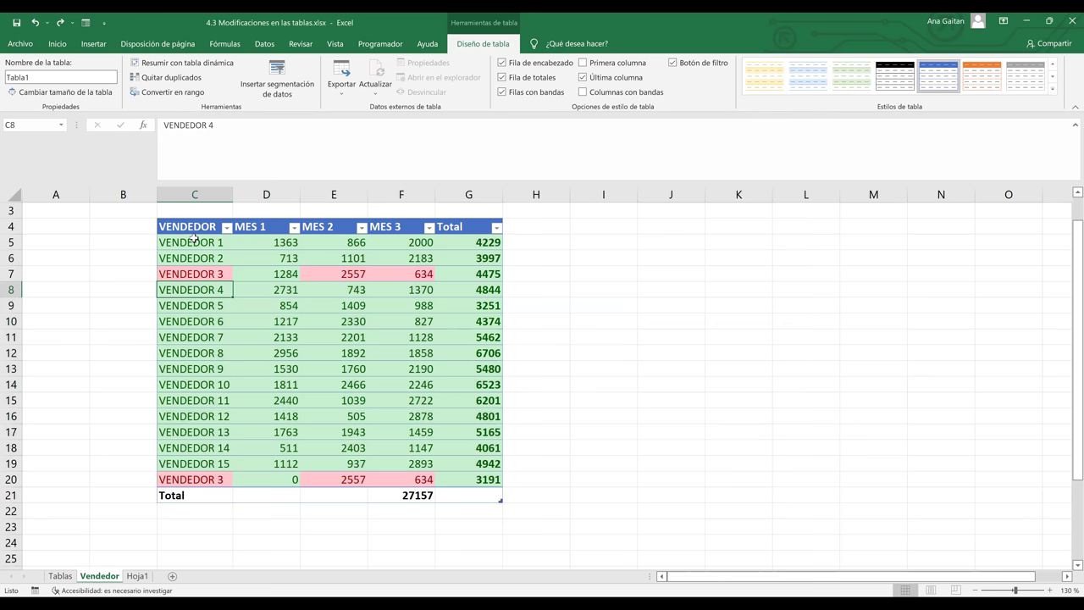
click(11, 242)
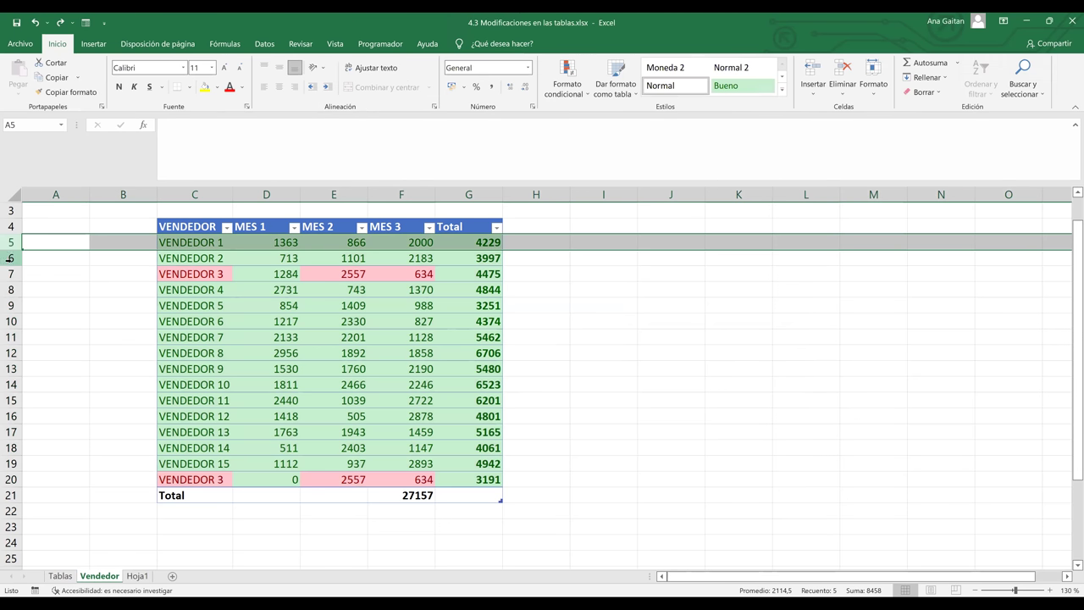
click(10, 273)
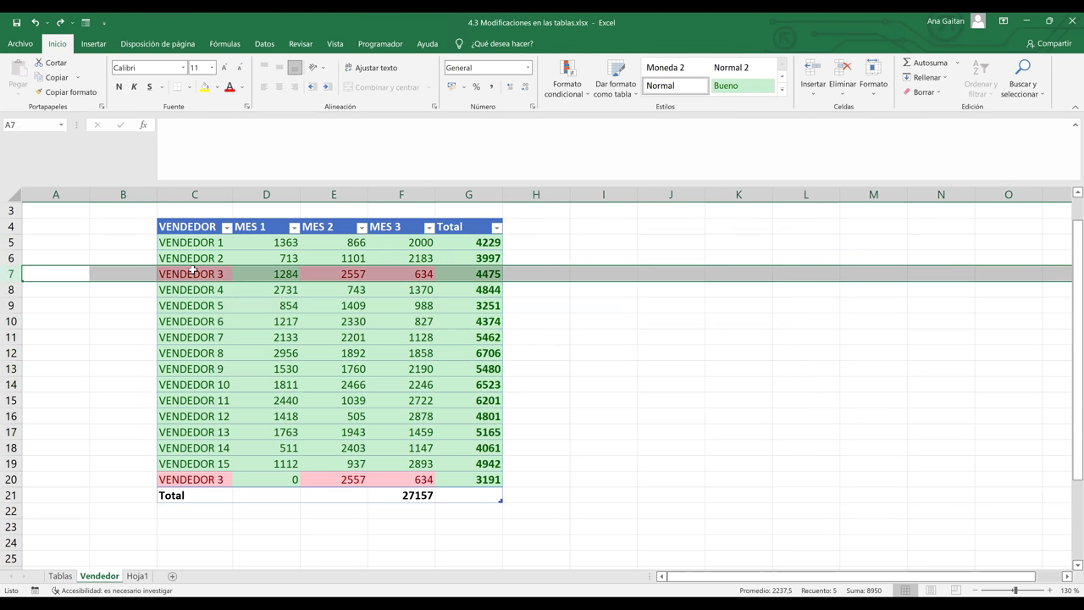
click(280, 273)
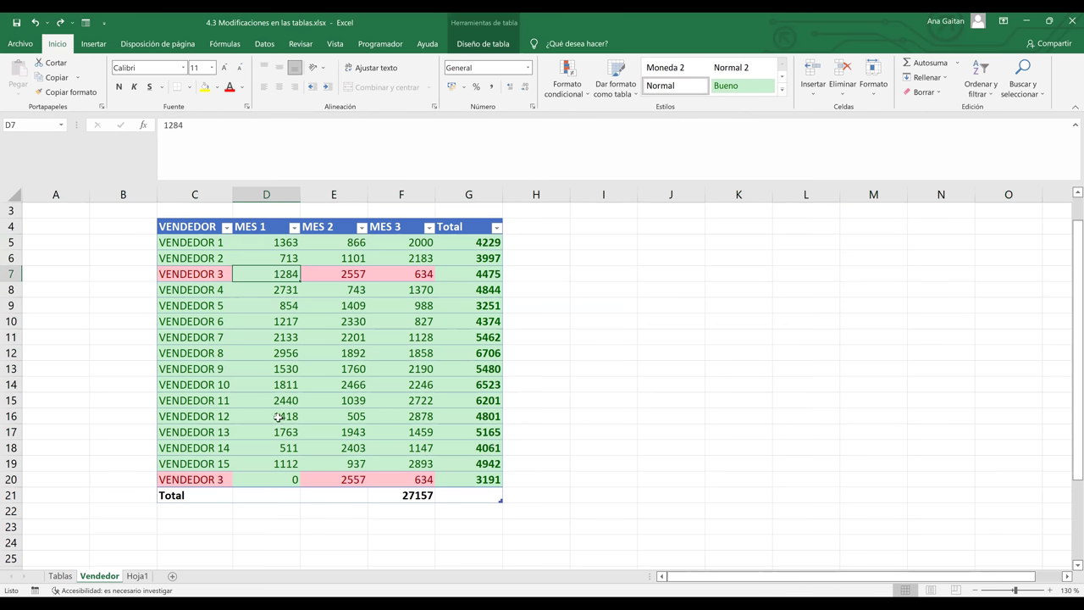
Remove duplicate records from the seller table by matching only the VENDEDOR column
click(205, 255)
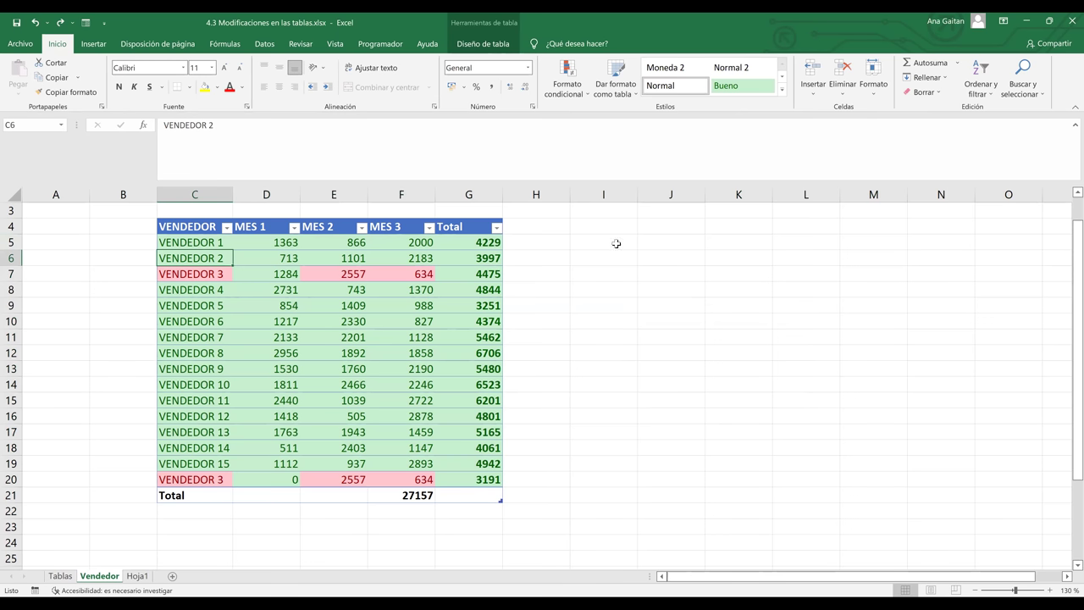
click(499, 47)
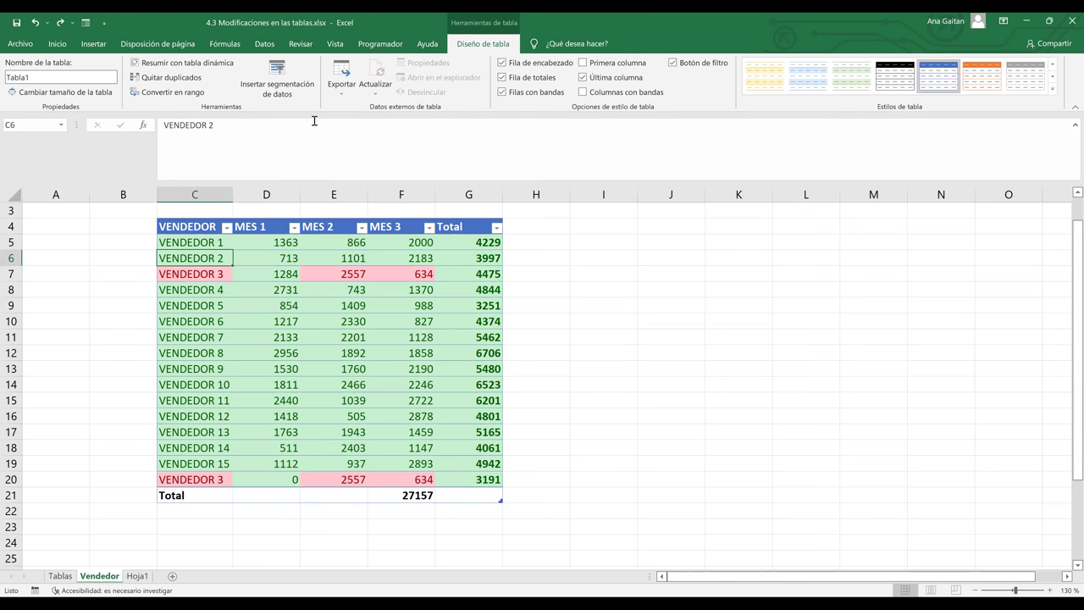
click(166, 78)
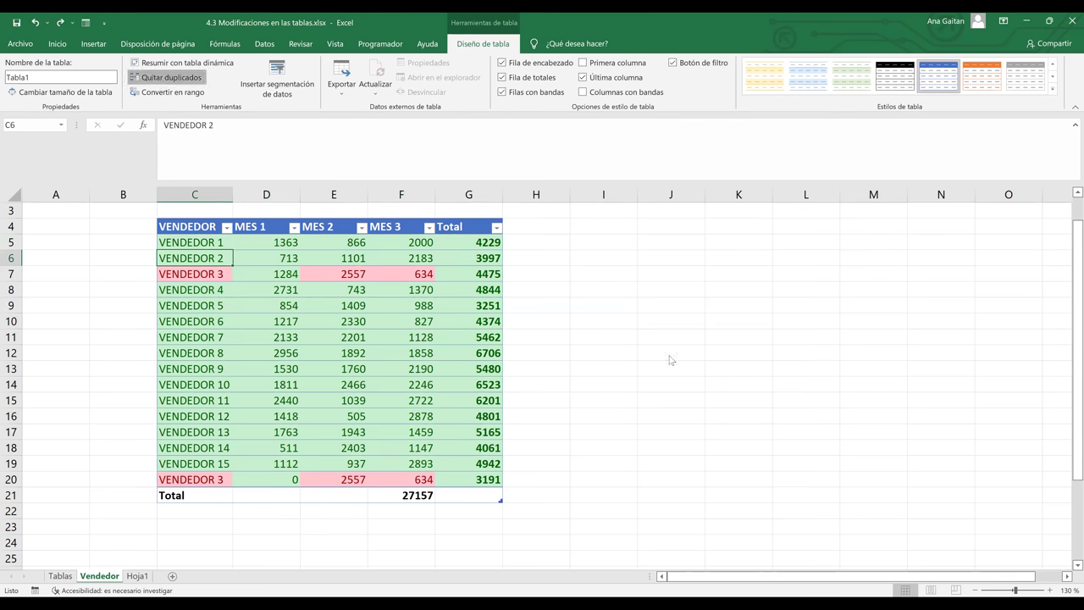
click(652, 295)
click(534, 343)
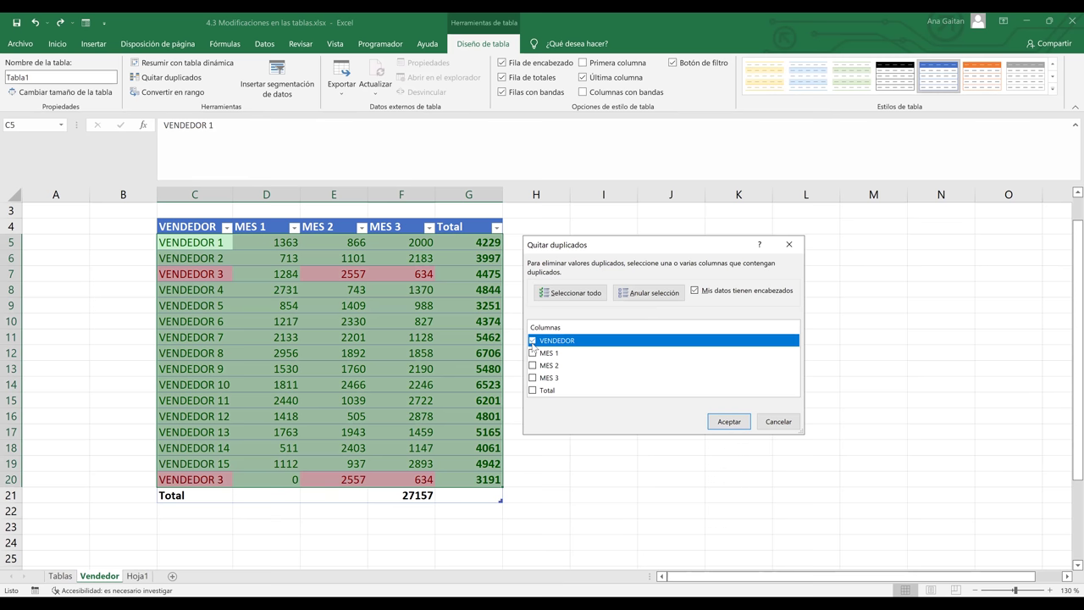
click(736, 426)
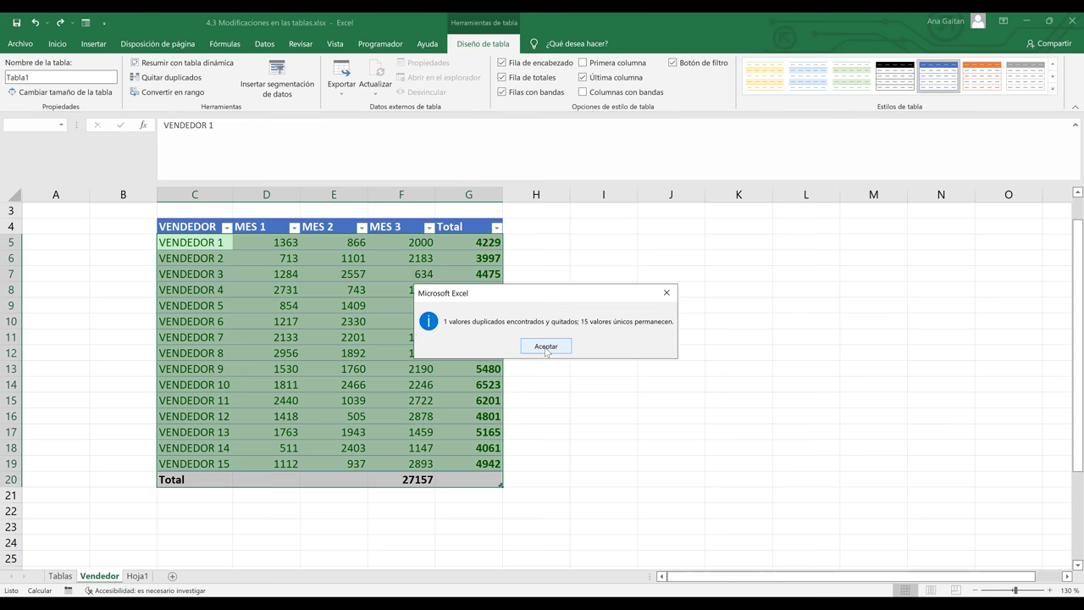
click(545, 346)
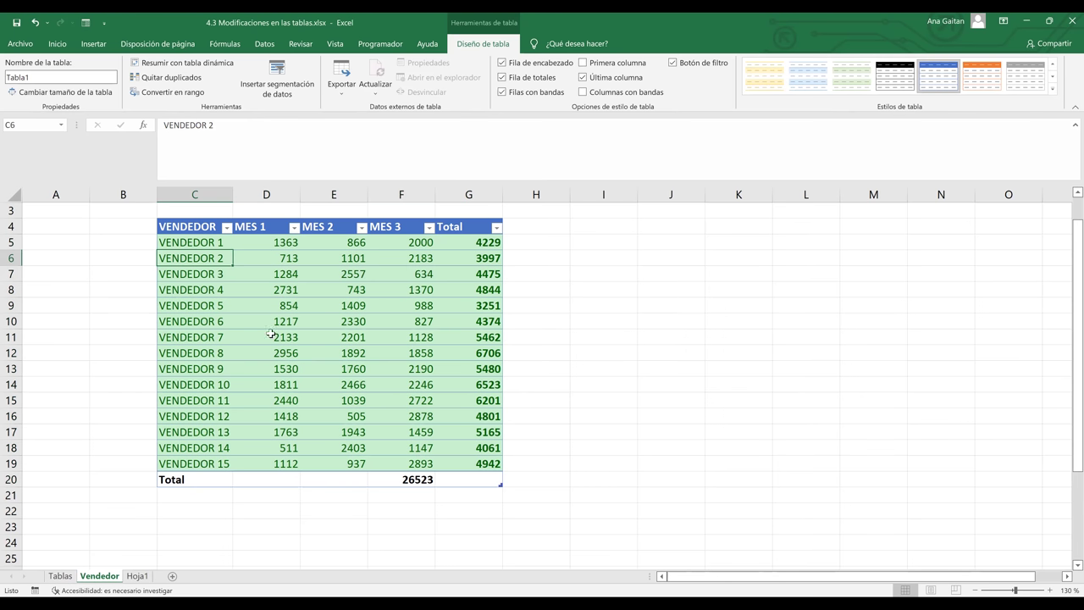
Review the remaining seller records and the conditional formatting rules for highlighting cells, including duplicate values
click(236, 293)
drag(212, 244, 467, 459)
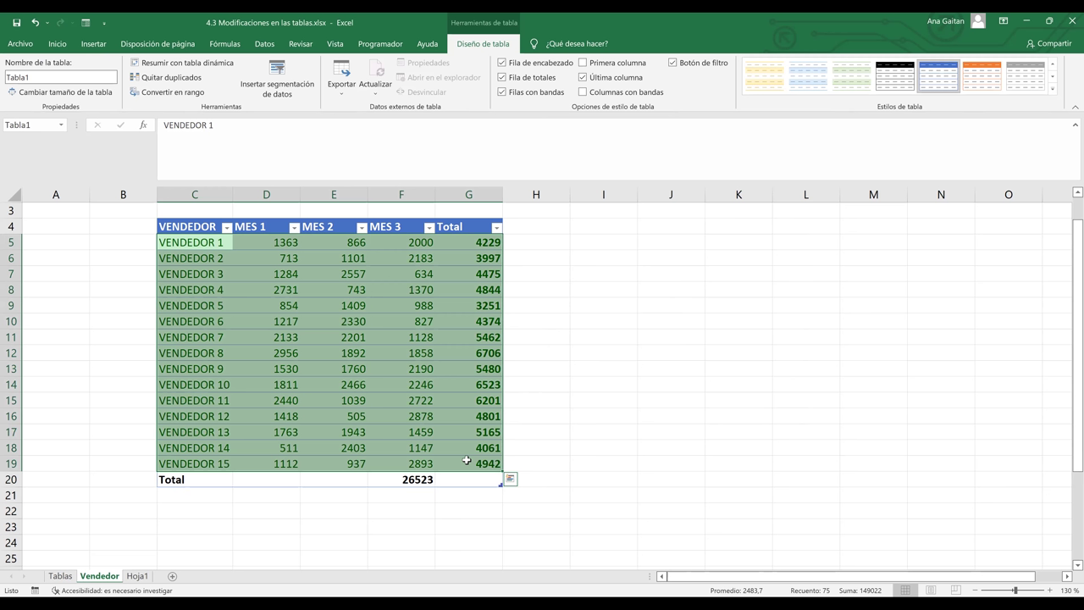
click(59, 44)
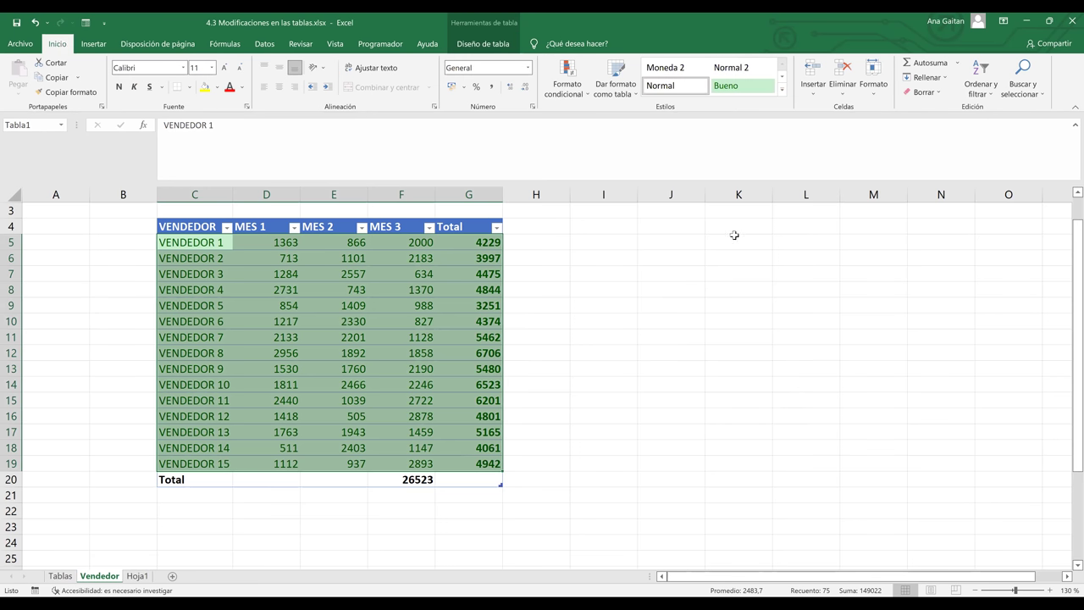
click(735, 234)
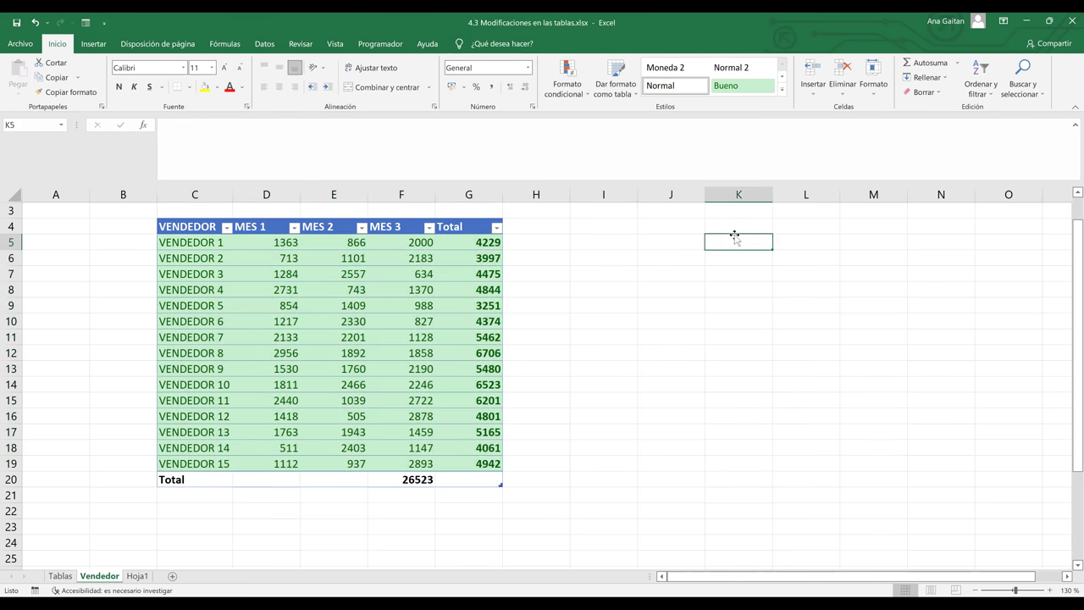
click(410, 321)
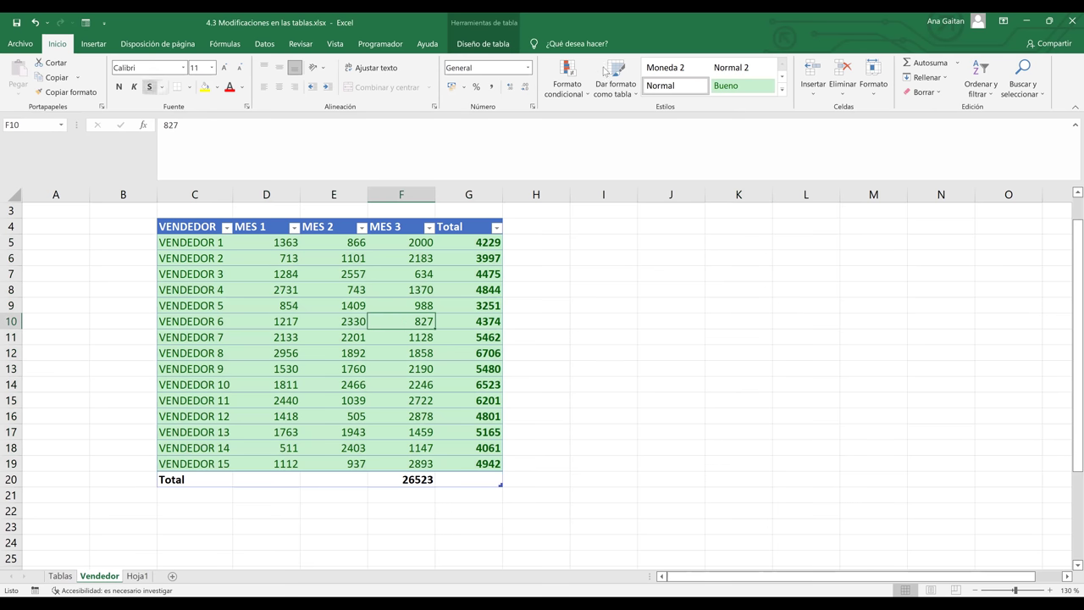
click(563, 93)
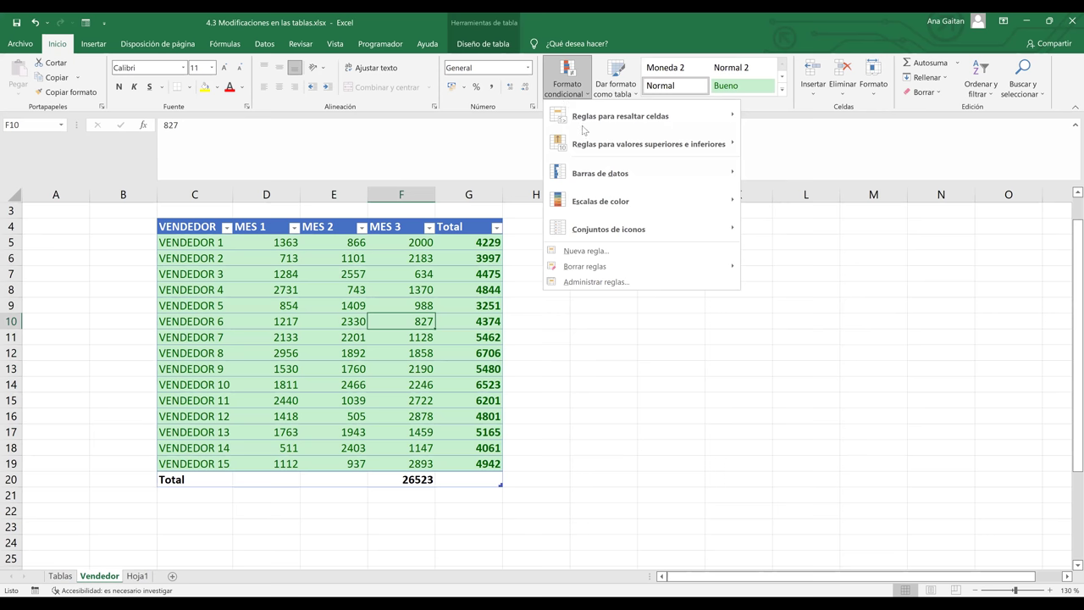
mouse_move(711, 117)
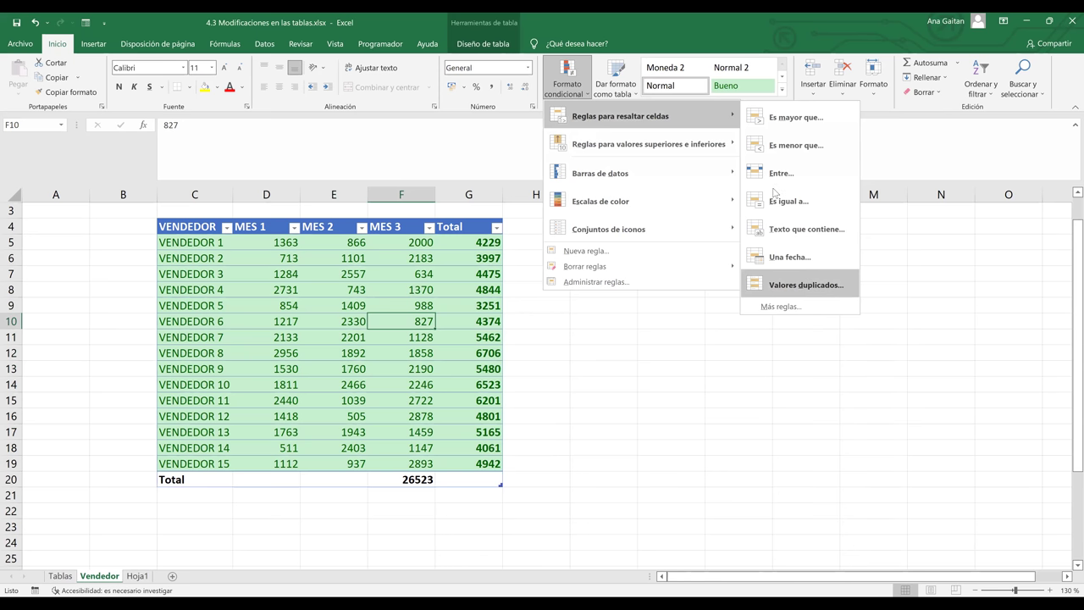
click(754, 381)
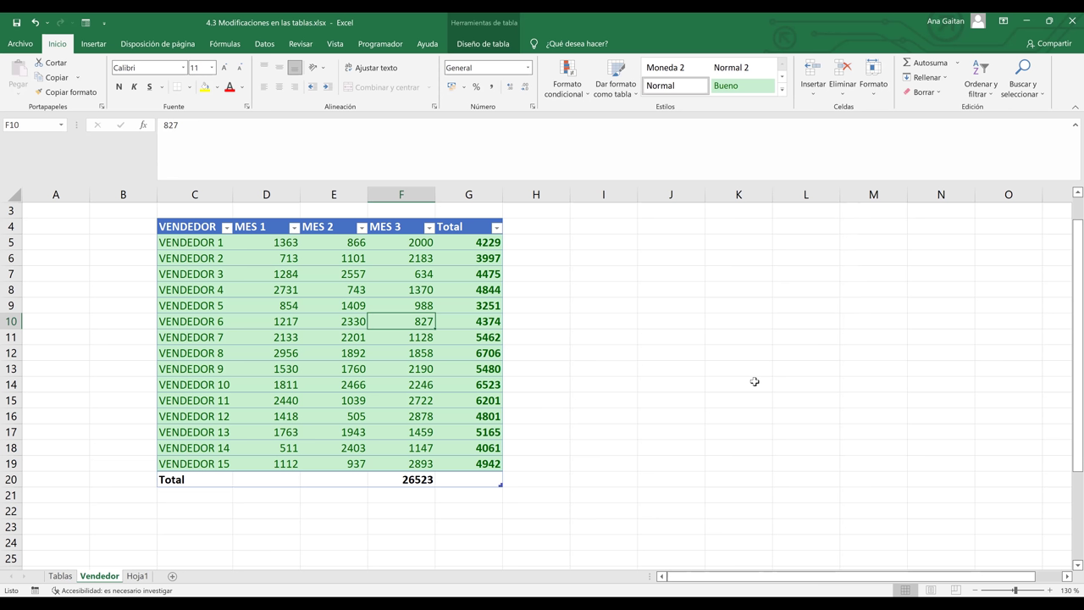
click(798, 307)
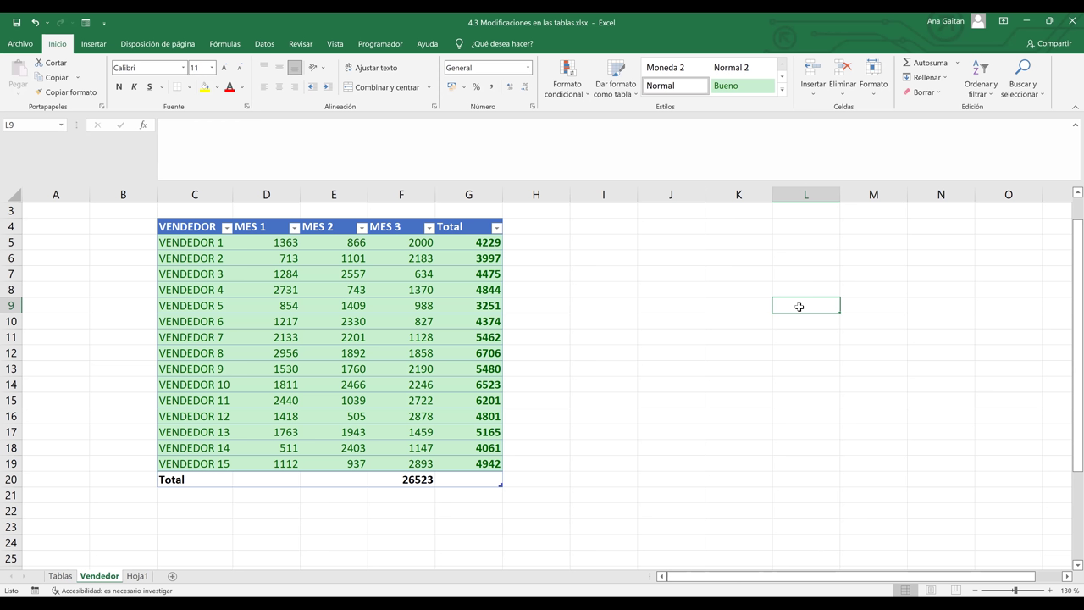
click(666, 327)
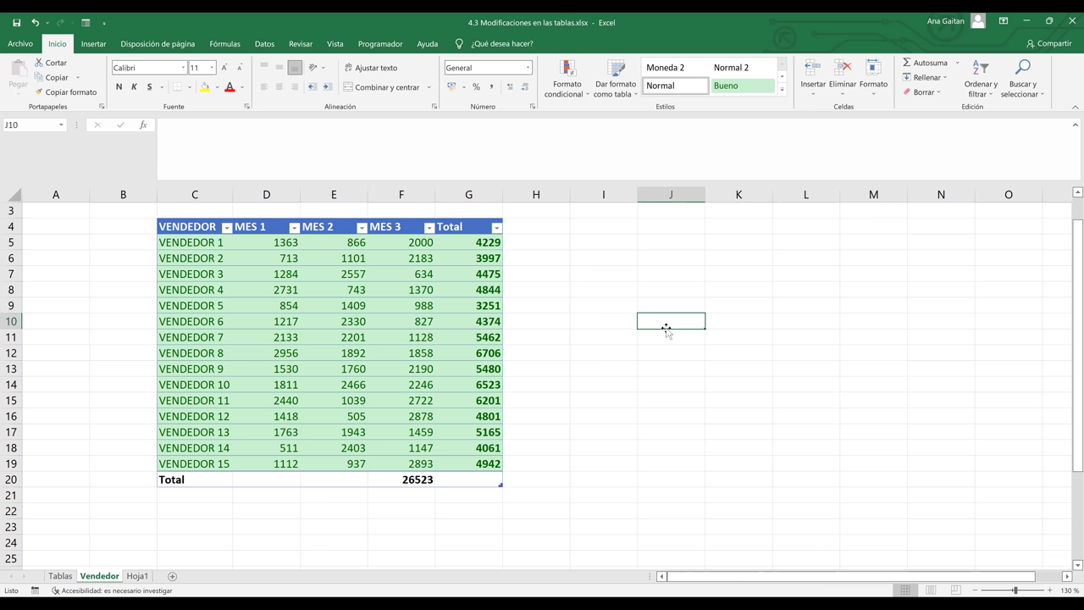
click(764, 281)
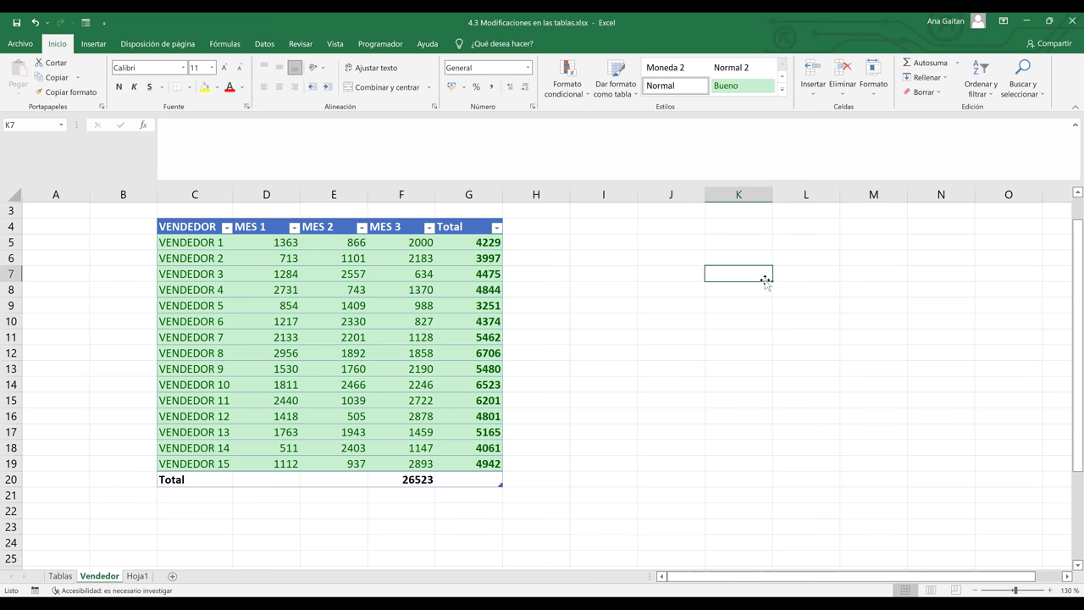
click(600, 317)
click(350, 308)
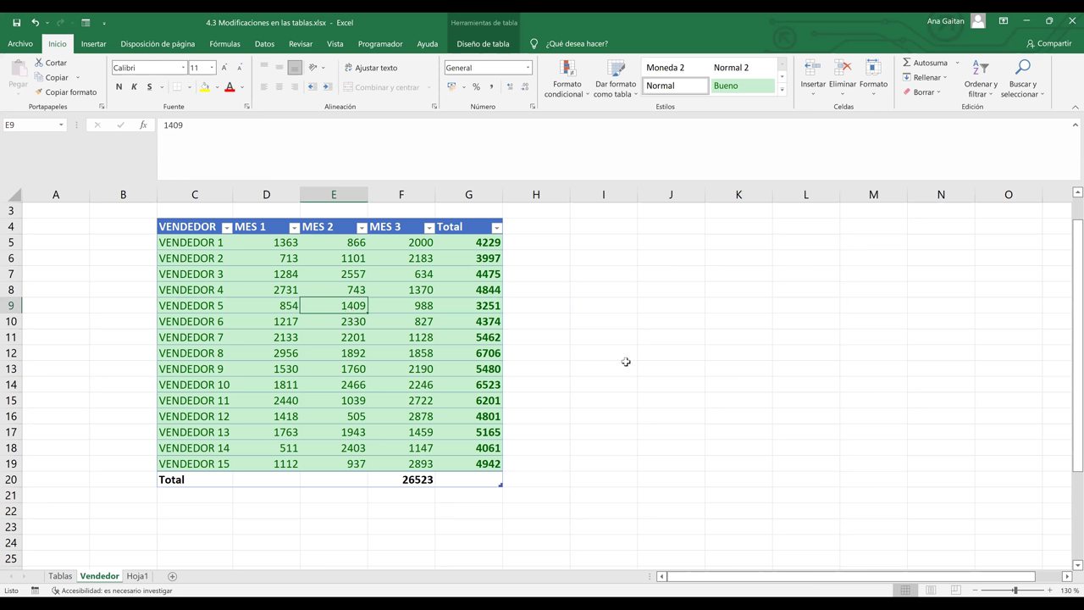
On sheet Hoja3, insert a comma between first name and surname in cells D9 and D10
click(137, 576)
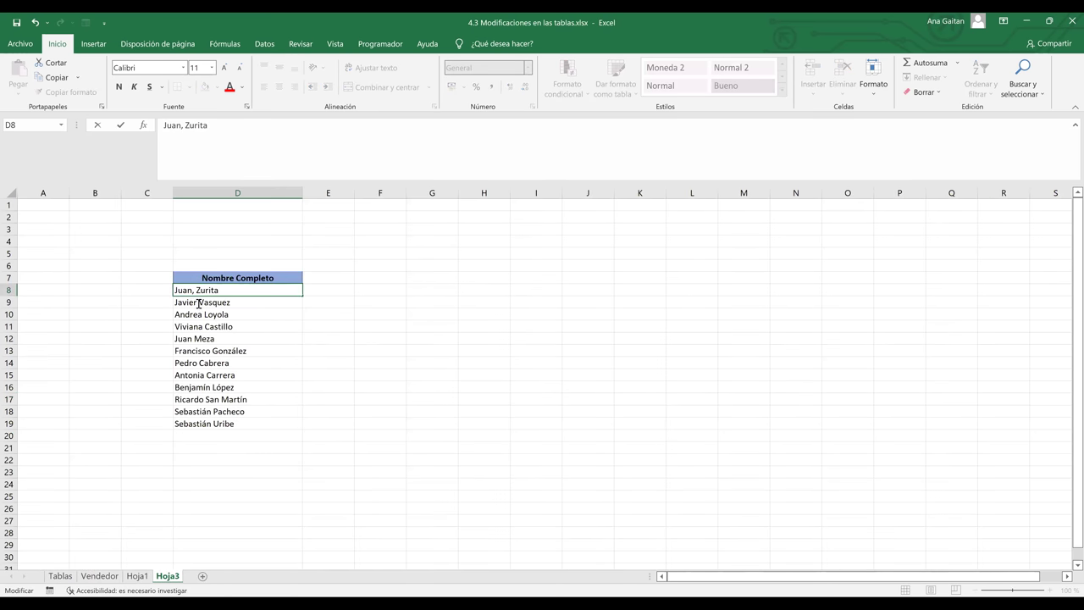
double_click(215, 306)
text(,)
key(Left)
key(BackSpace)
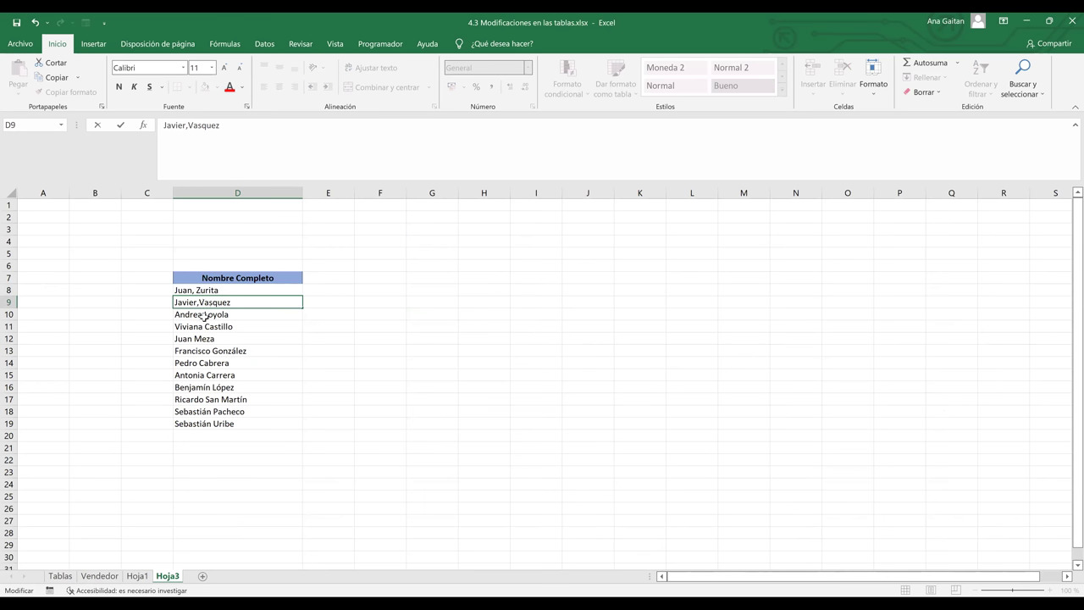
click(204, 315)
double_click(204, 315)
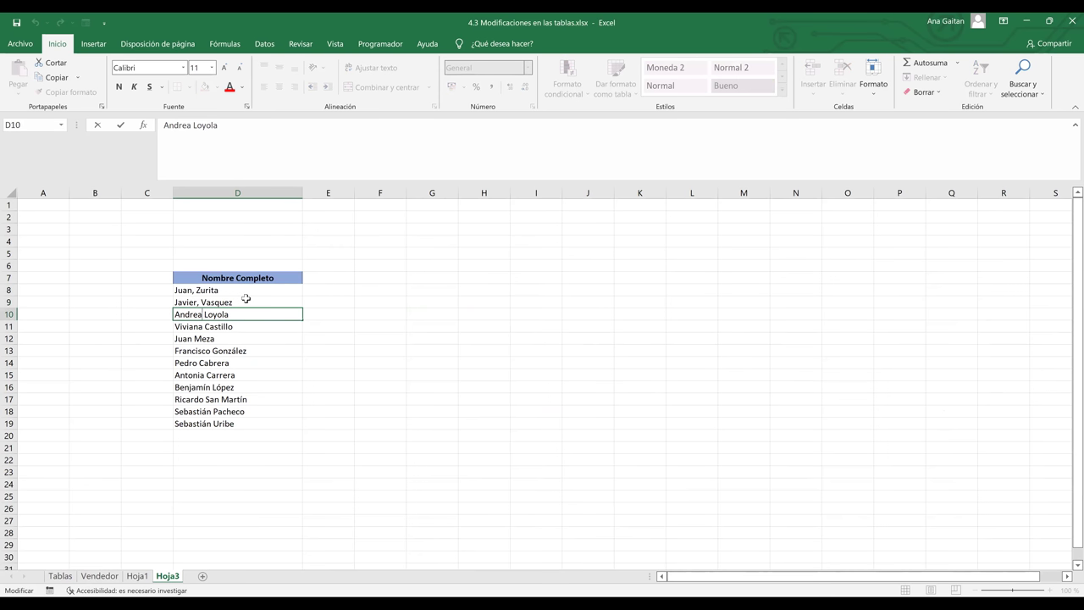
text(,)
Insert a comma between first name and surname in cells D11 and D12
click(203, 329)
double_click(203, 329)
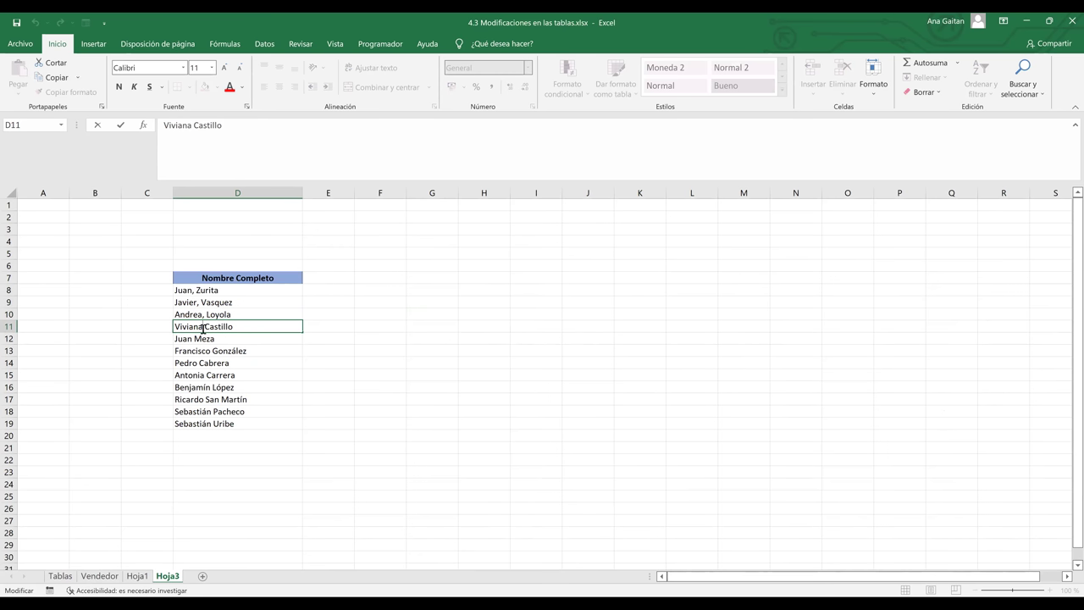
text(,)
click(194, 338)
double_click(195, 339)
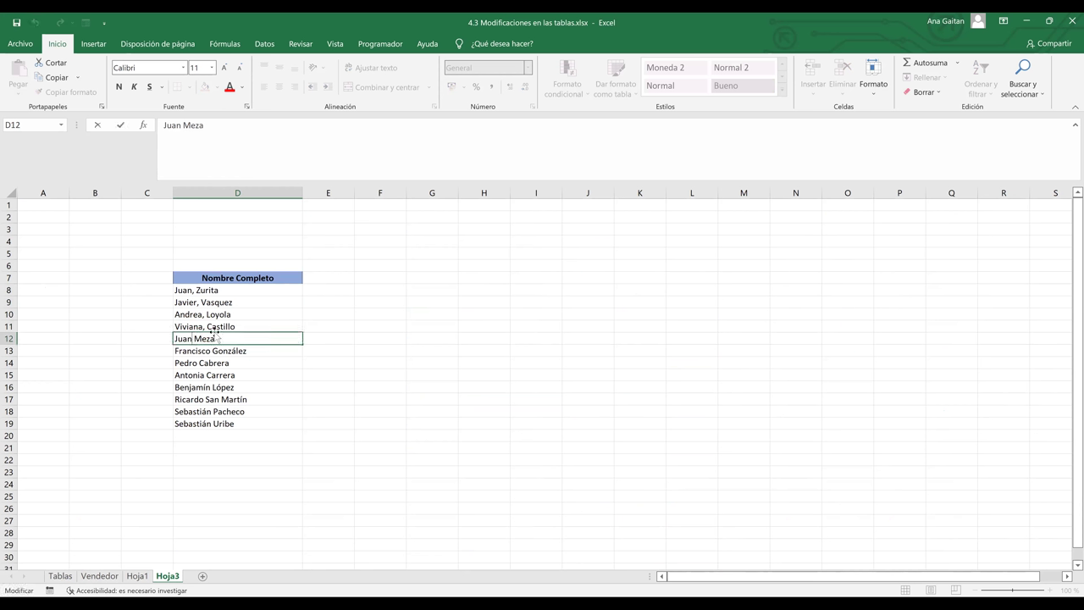
text(,)
Clear the names without commas from D13:D20 in the Nombre Completo list
drag(202, 351, 214, 434)
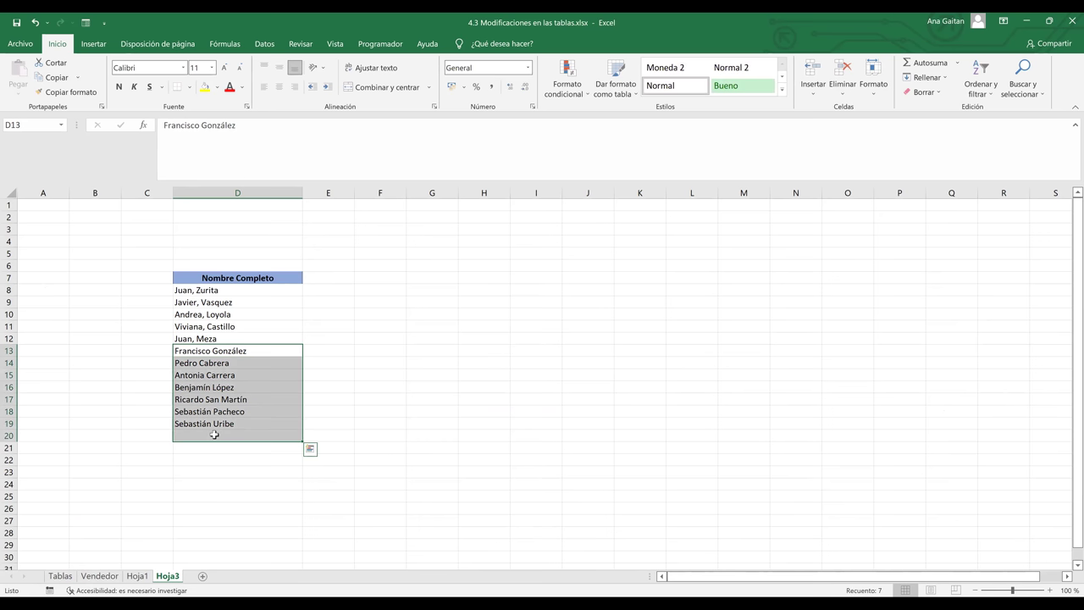
key(Delete)
click(398, 389)
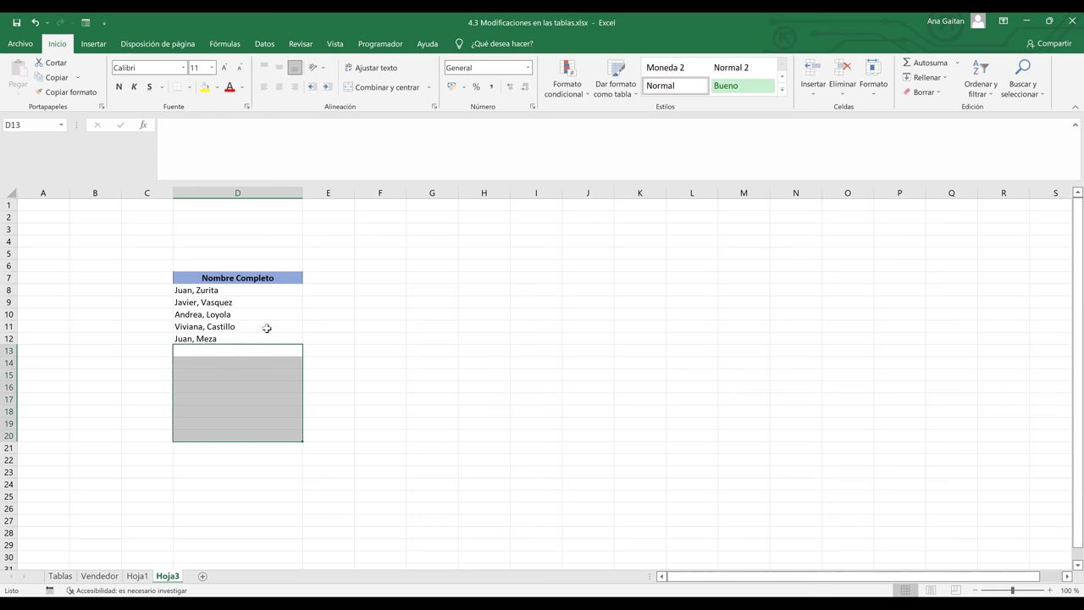
Start Text to Columns on D8:D12 as delimited data, with comma instead of tab as the separator
click(234, 280)
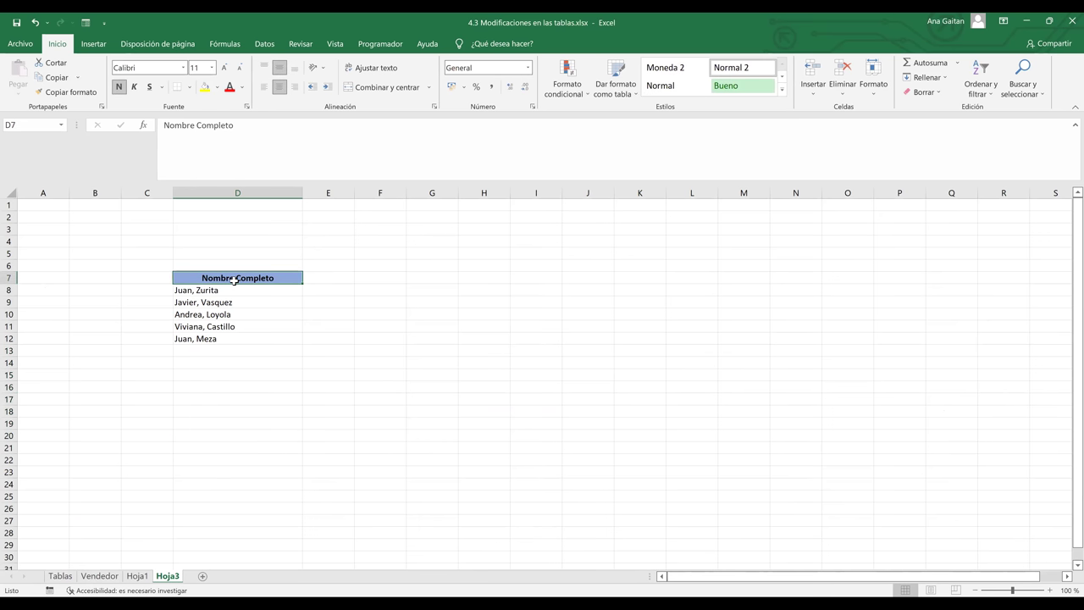
drag(230, 293, 237, 339)
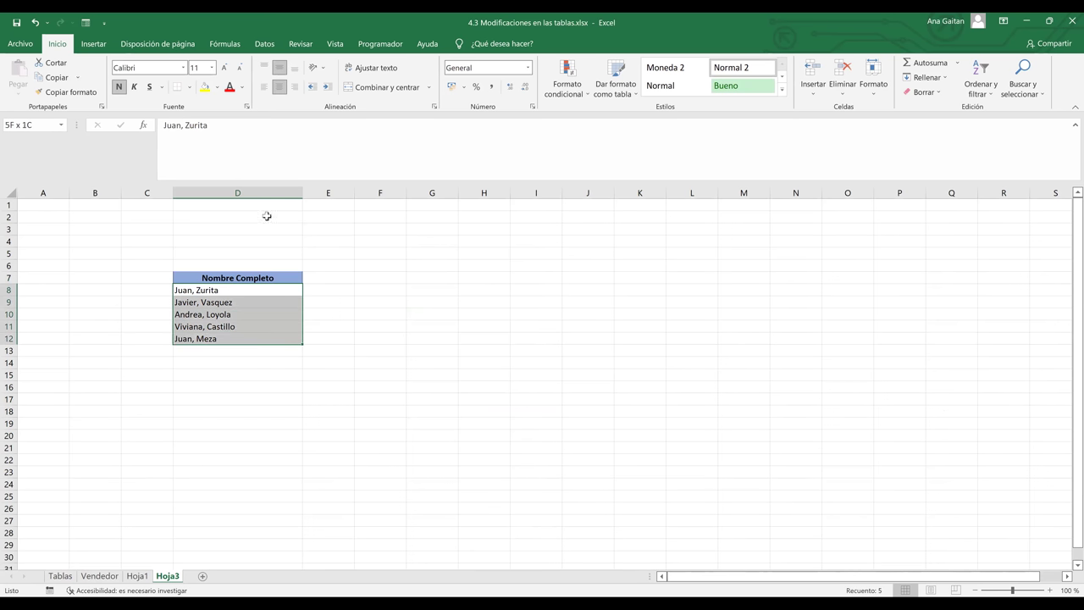
click(265, 44)
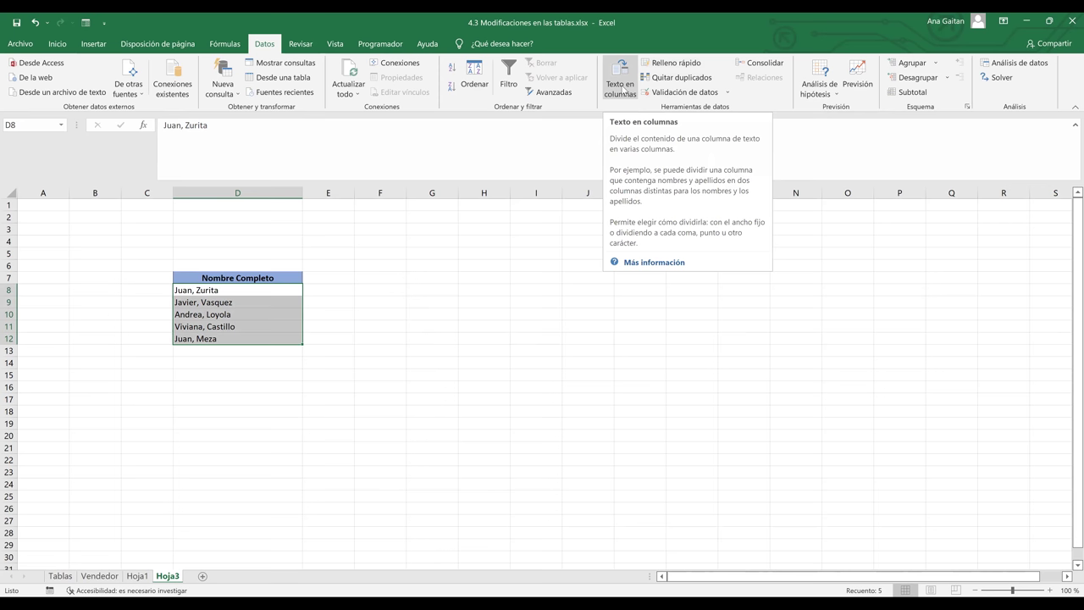
click(621, 90)
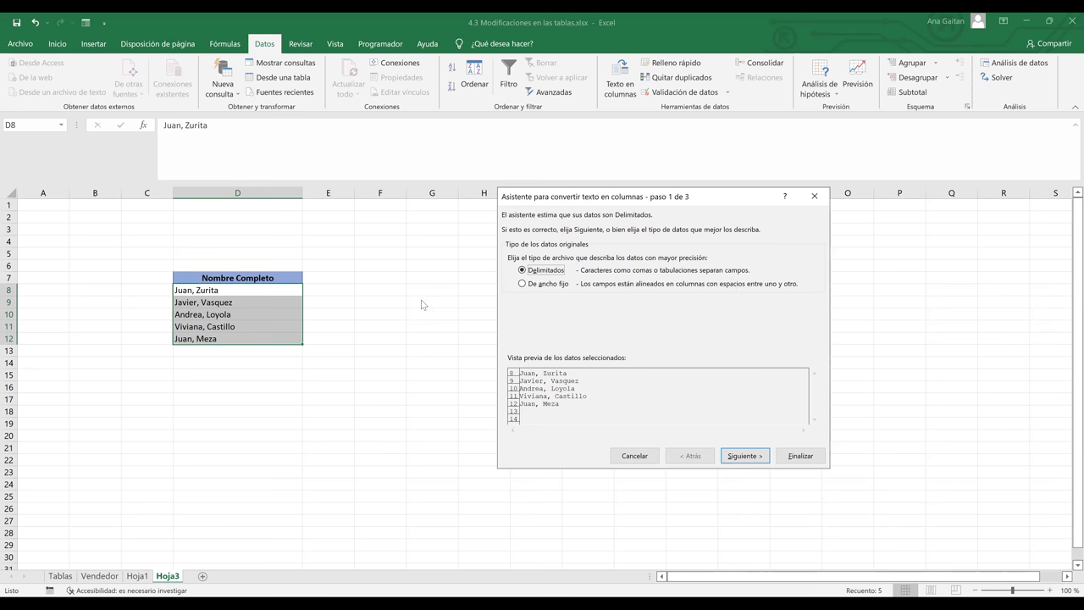
click(750, 457)
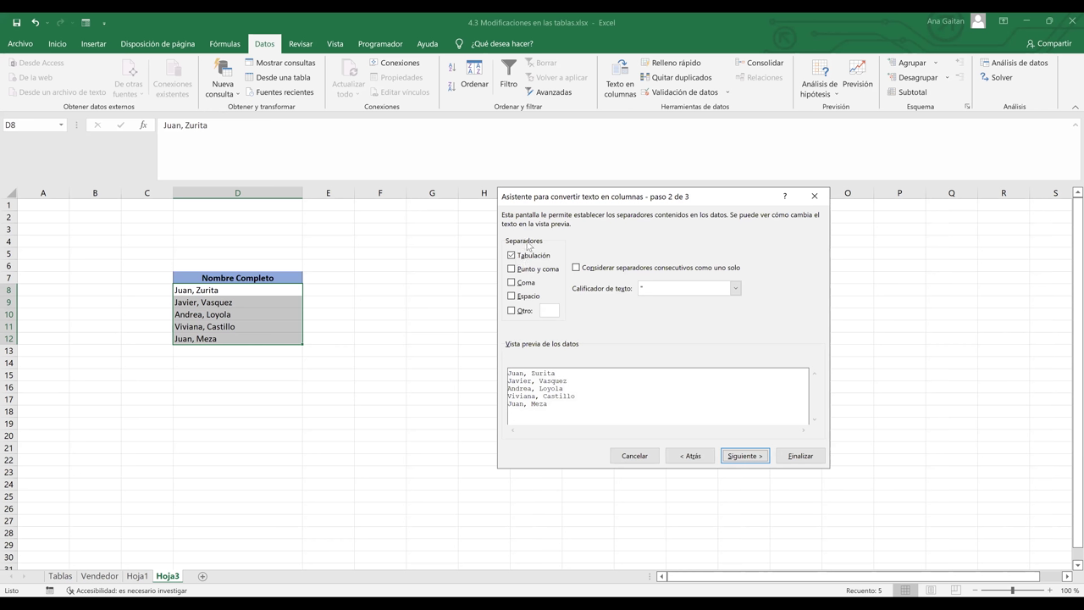
click(511, 256)
click(512, 283)
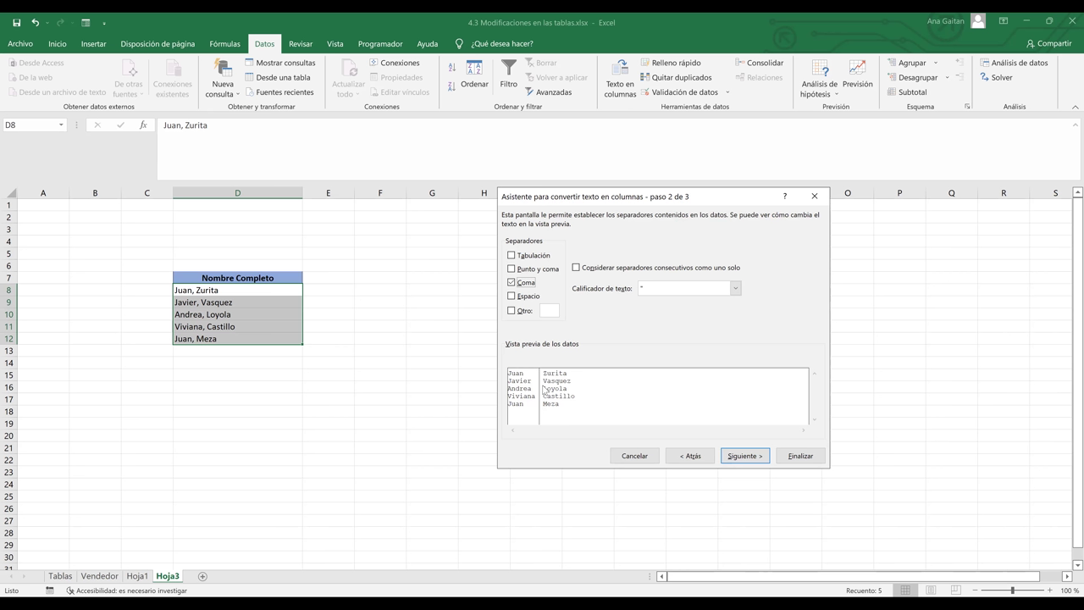
Finish the column split with General data format and cell F8 as the destination
click(757, 460)
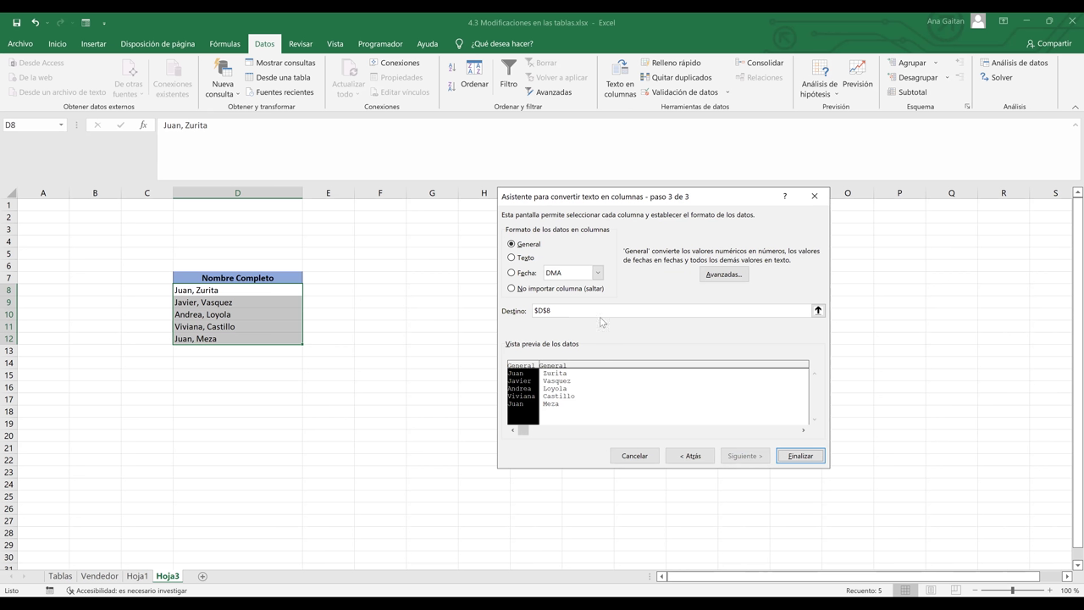
click(513, 257)
click(512, 245)
click(561, 310)
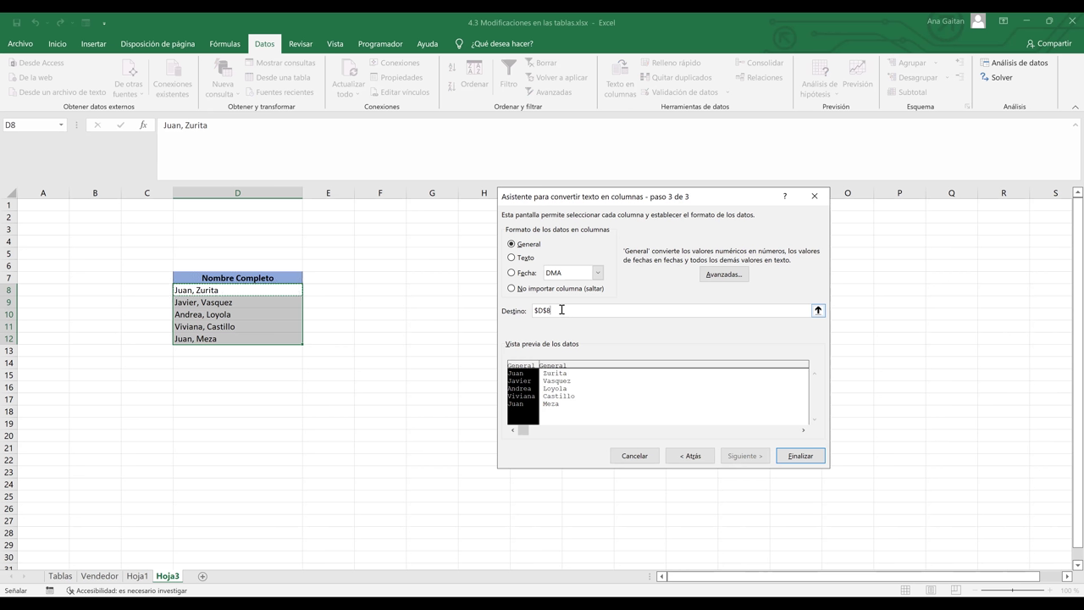
click(380, 290)
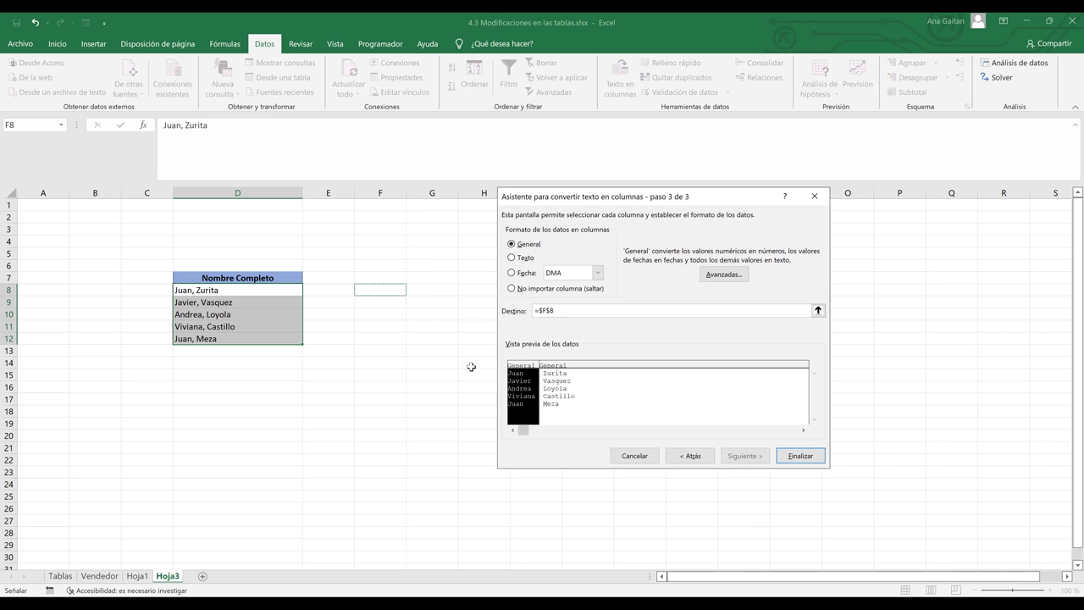
click(800, 457)
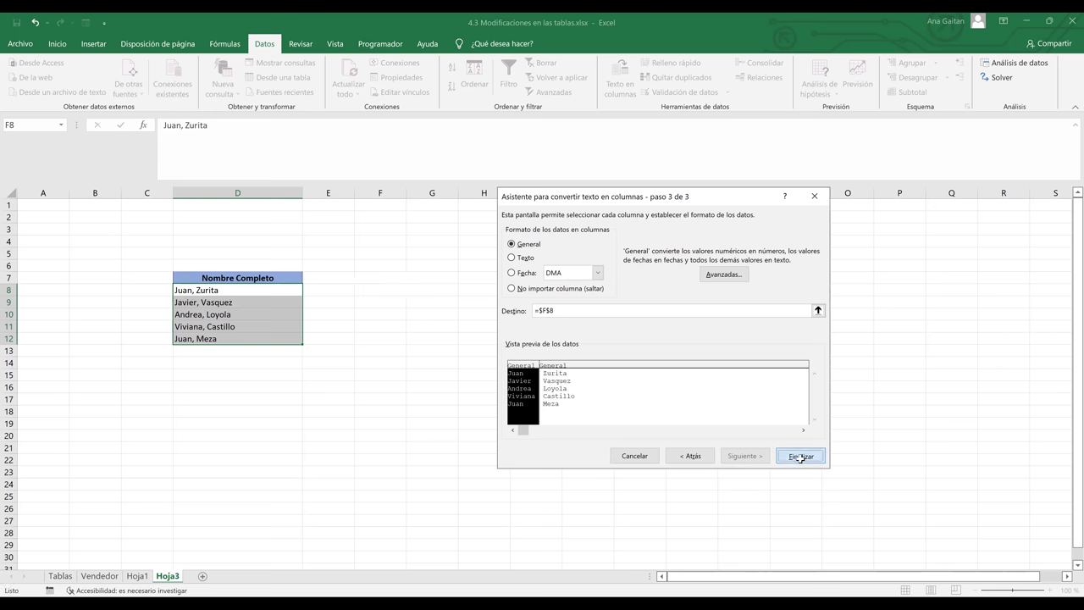
click(384, 288)
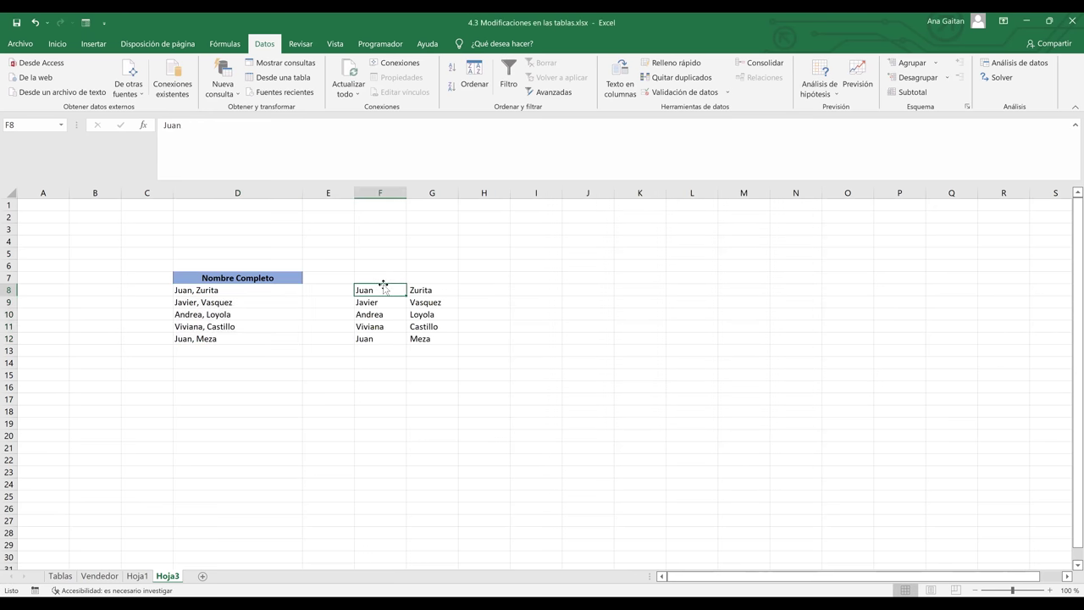
Add the headers Nombre in F7 and Apellido in G7 above the split name columns
click(379, 275)
text(N)
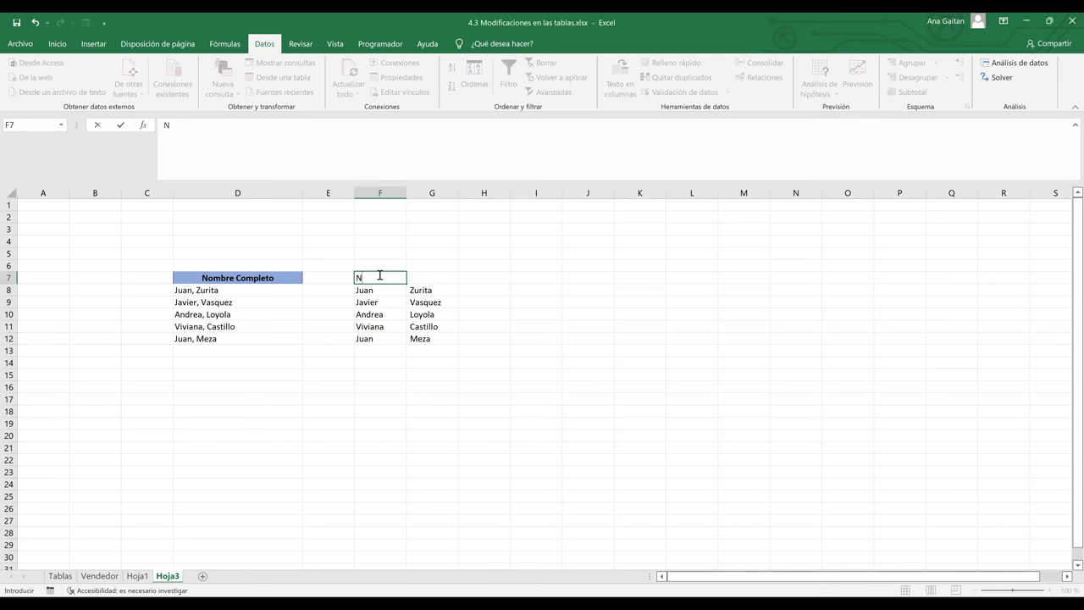
text(ombre)
key(Tab)
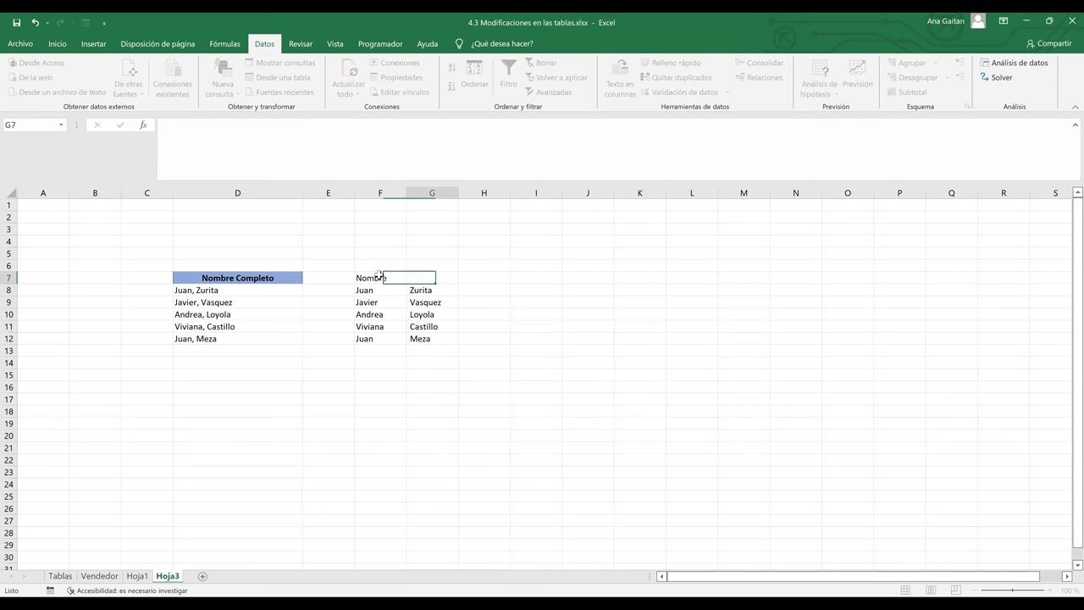
text(Apellid)
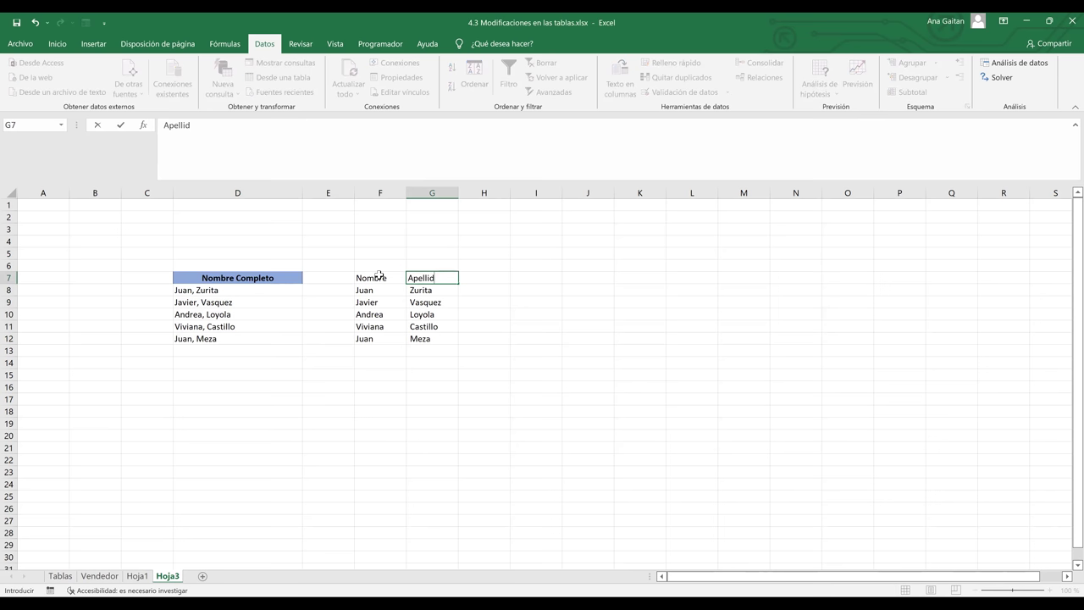
text(o)
click(435, 387)
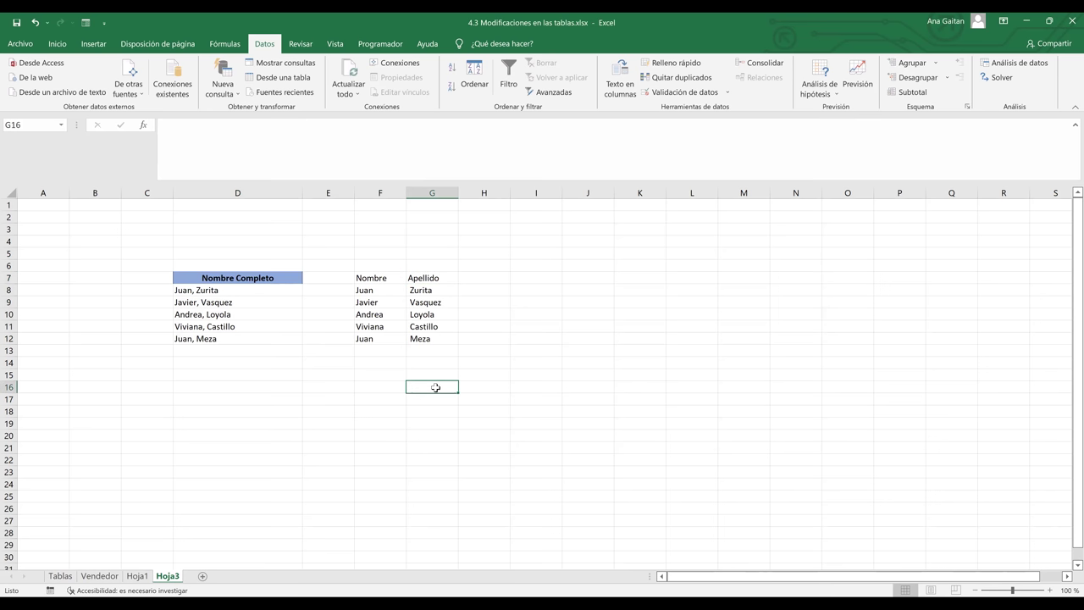
Compare the comma-separated full names in D8:D12 with the separated entries in the Nombre and Apellido columns
click(235, 288)
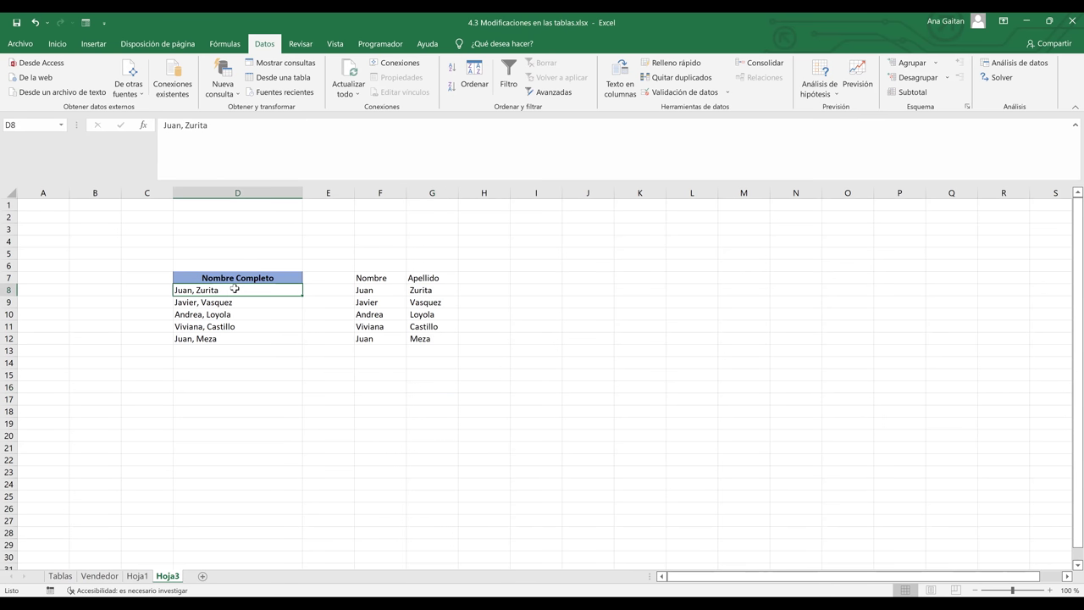
click(234, 303)
click(236, 326)
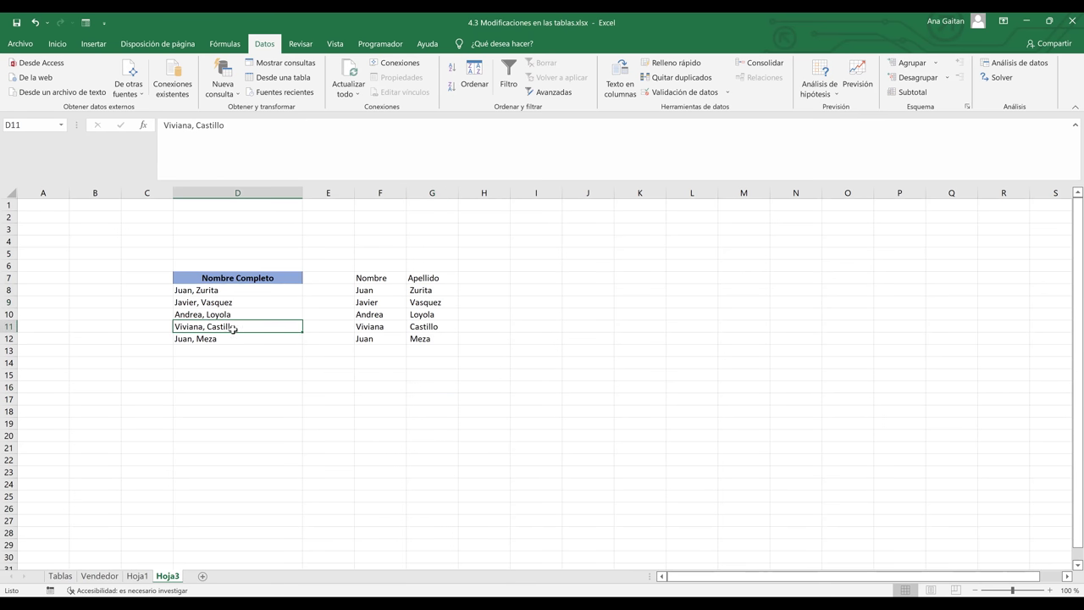
click(235, 314)
click(235, 337)
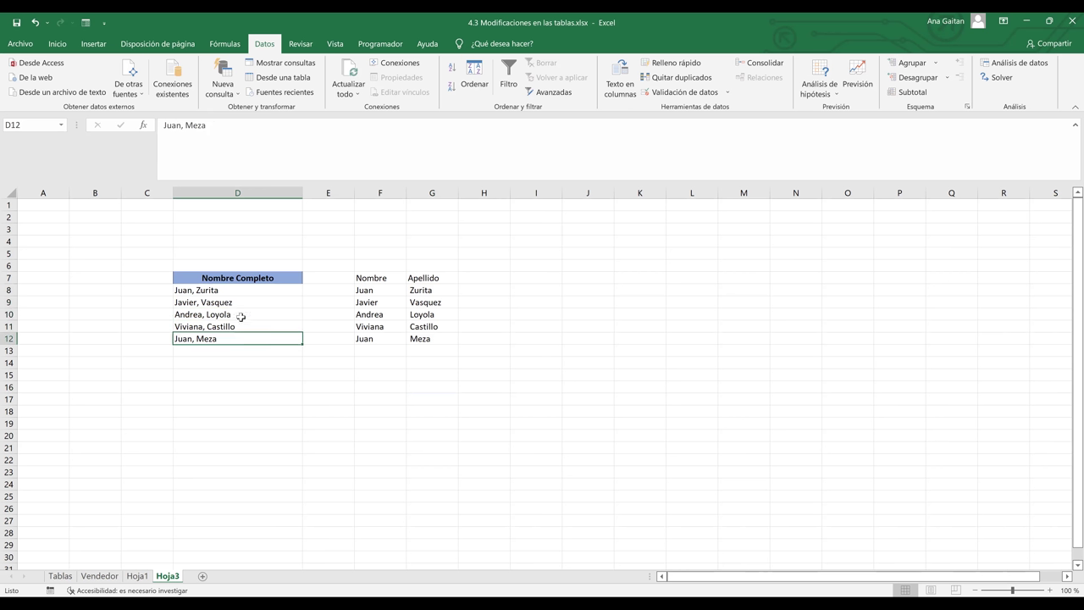
click(206, 292)
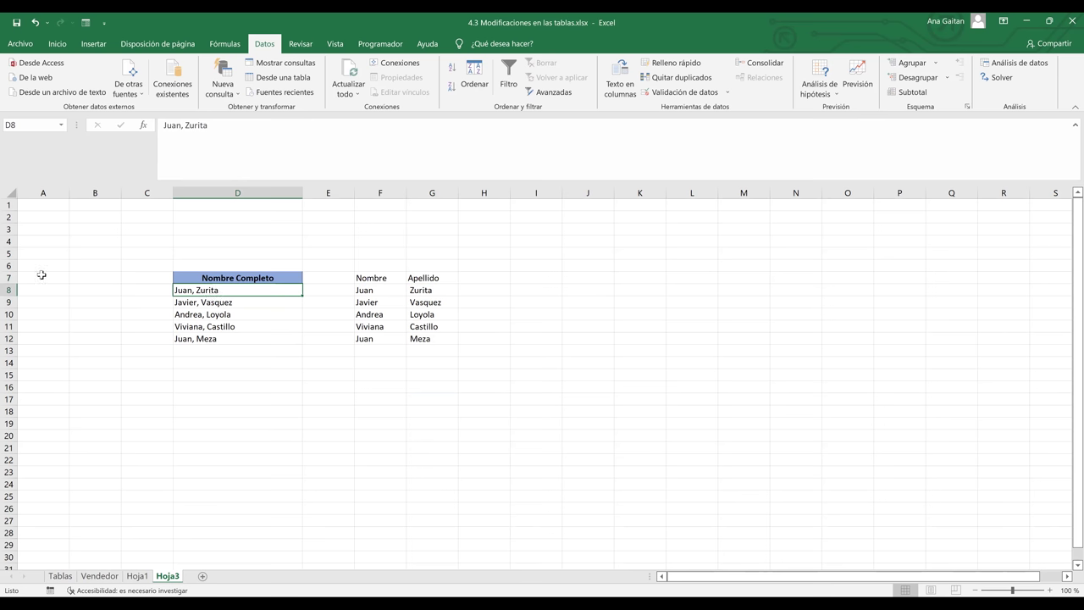
click(9, 290)
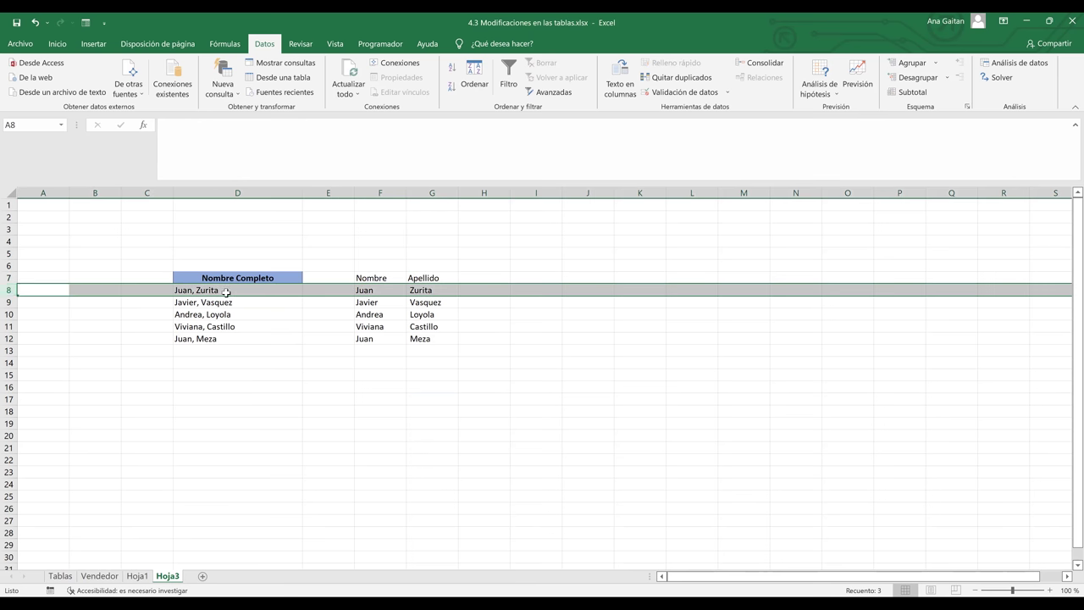
click(226, 291)
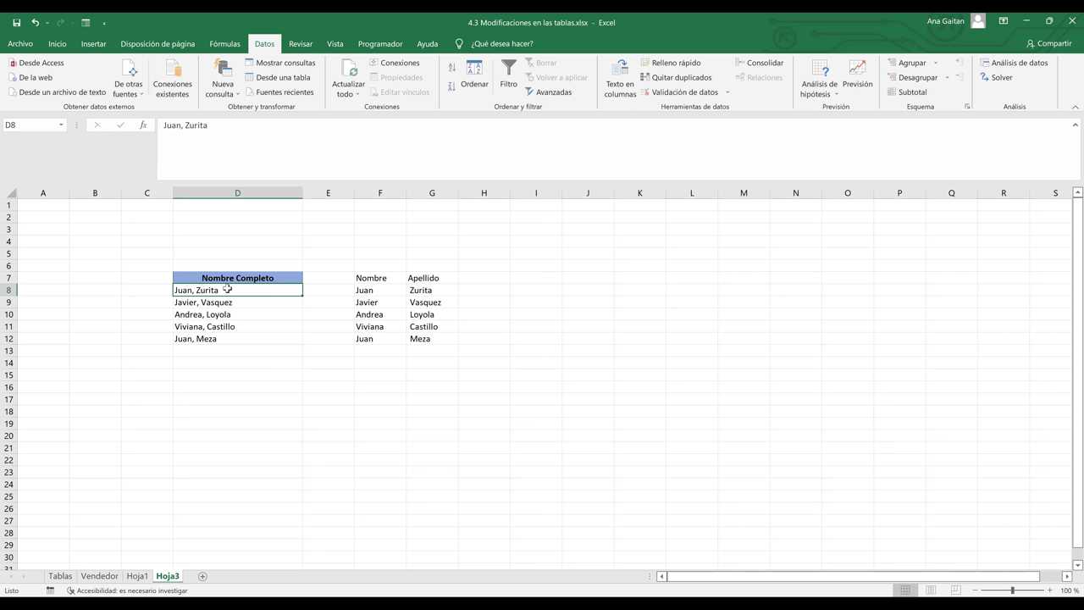
click(623, 84)
click(276, 349)
click(283, 336)
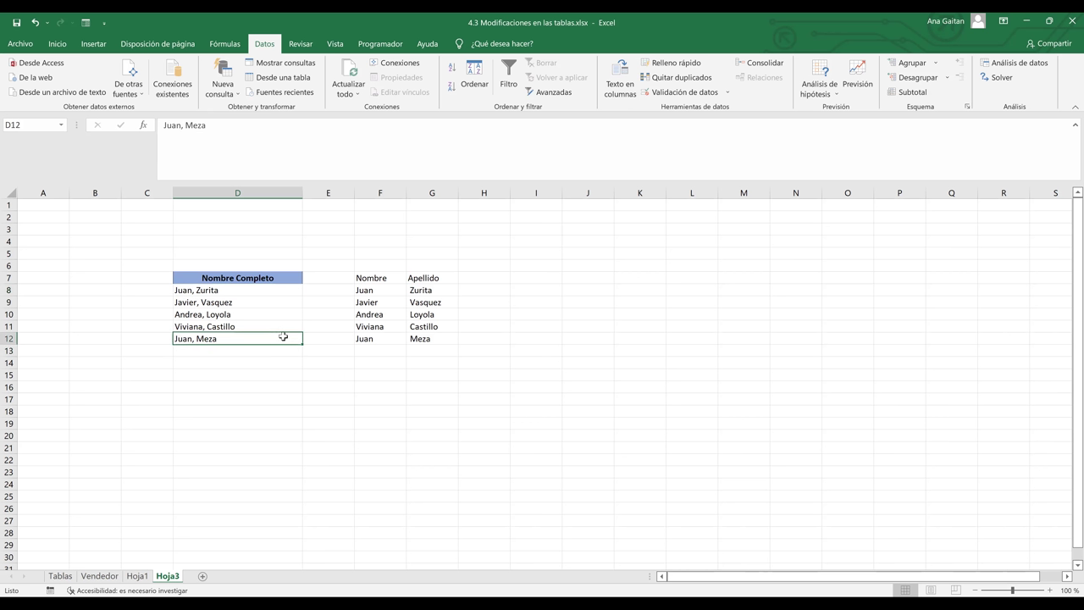
click(387, 301)
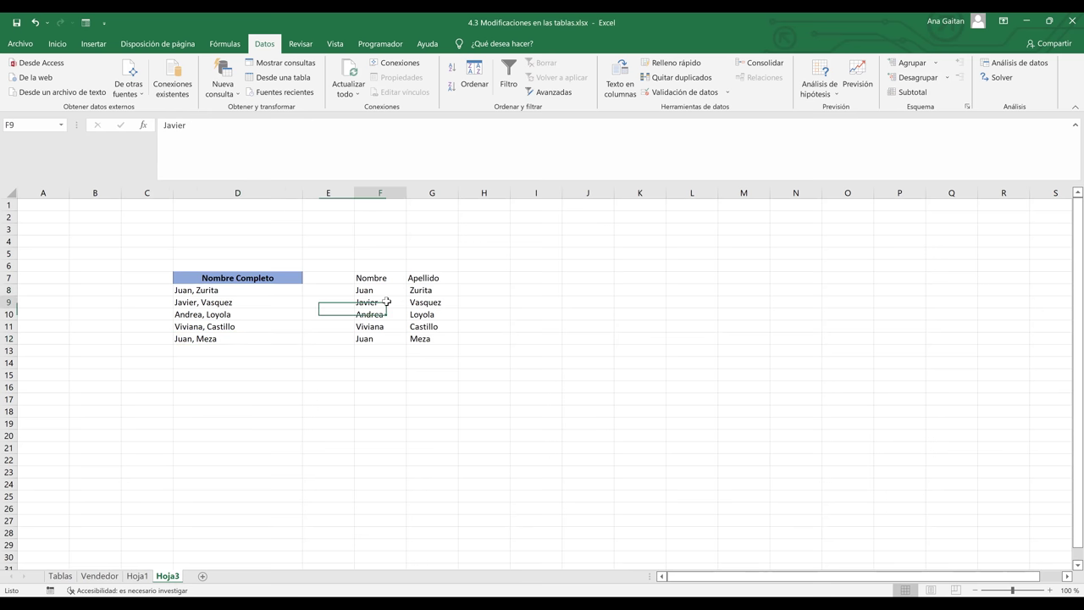
click(212, 290)
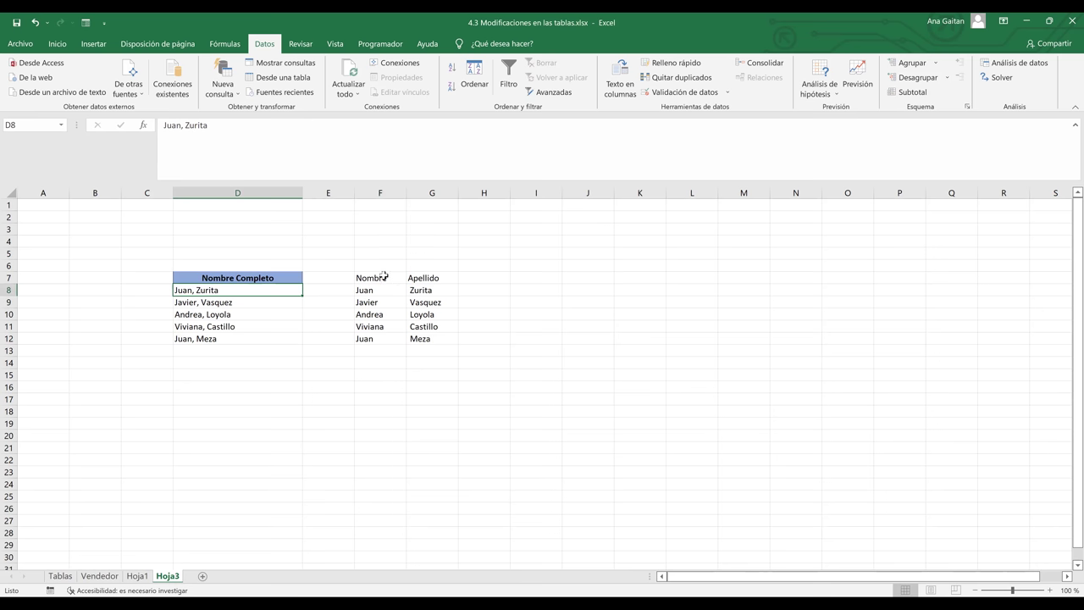
click(593, 278)
click(369, 277)
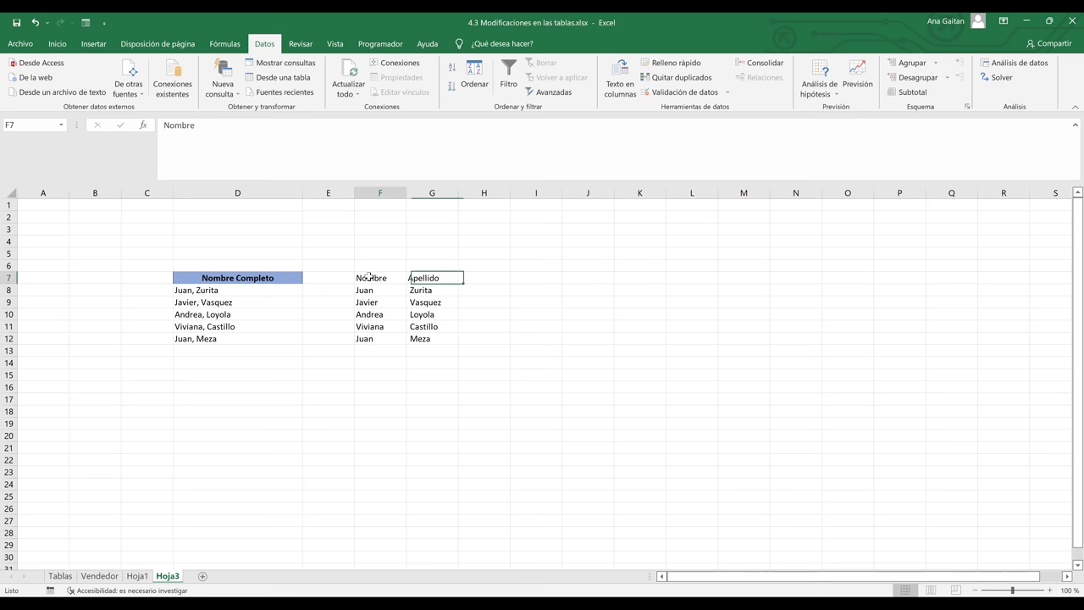
click(190, 289)
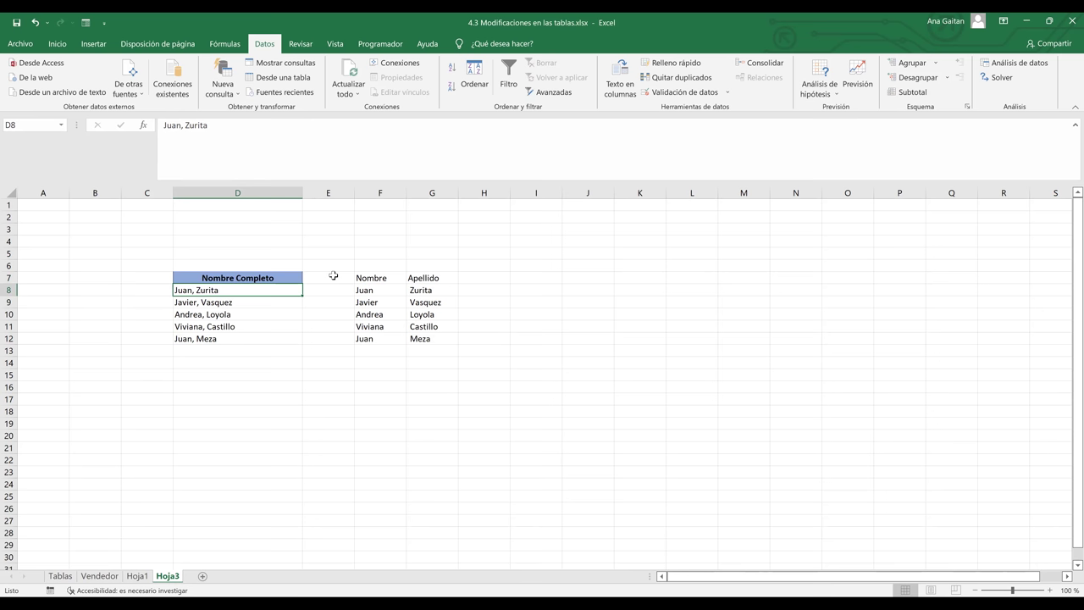
click(331, 290)
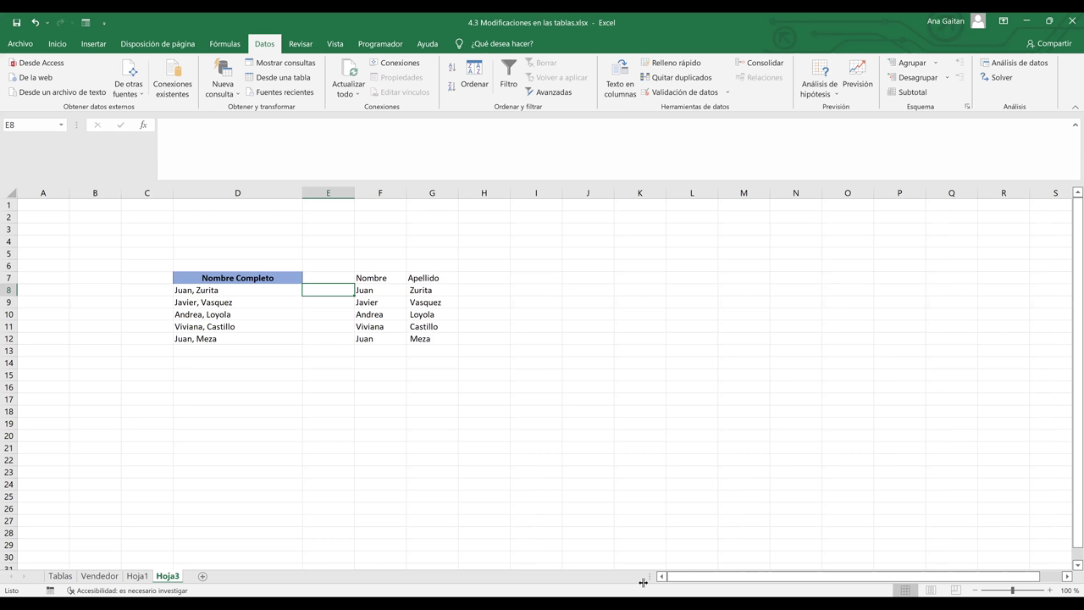
click(662, 452)
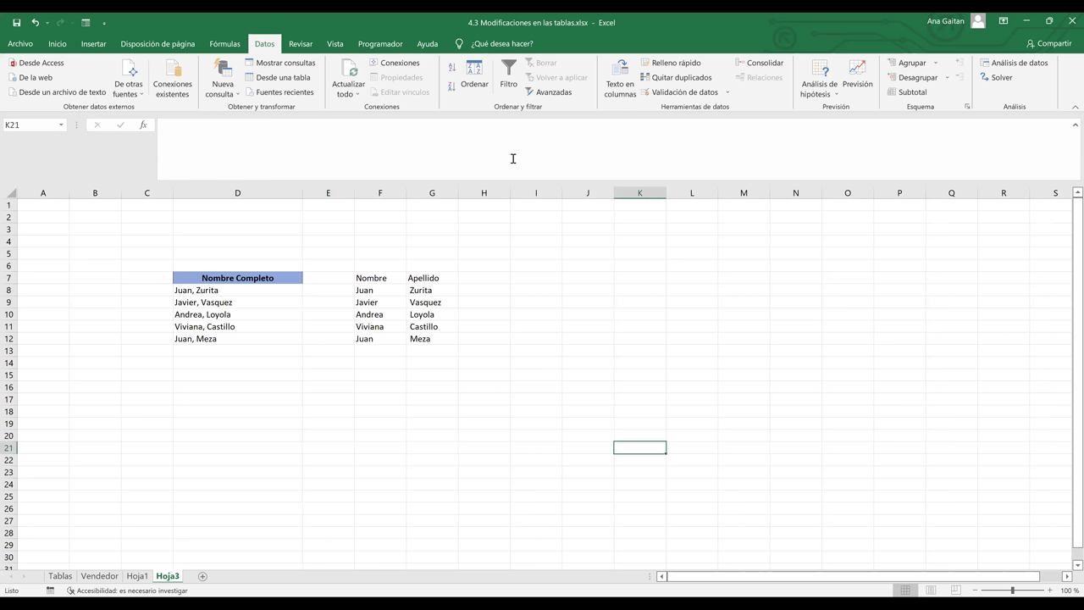